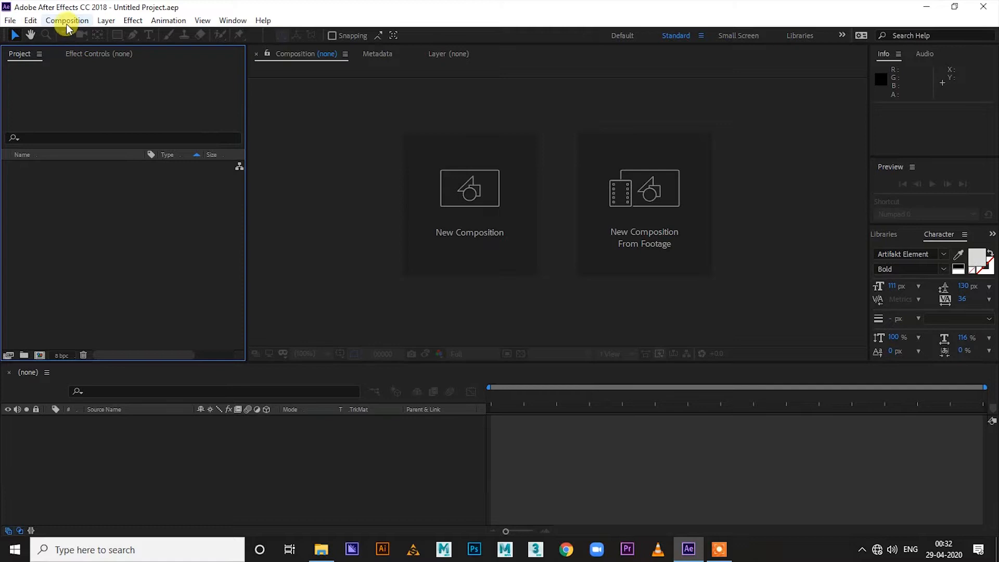
Step: Create a composition with the HDTV 1080 29.97 preset and a duration of 500 frames, shown in a single view
click(66, 23)
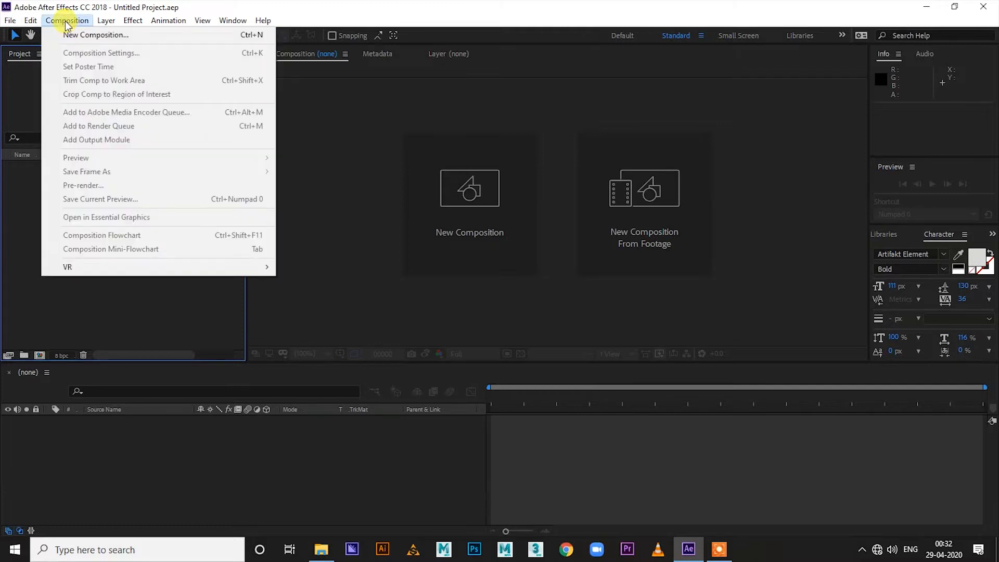
click(67, 34)
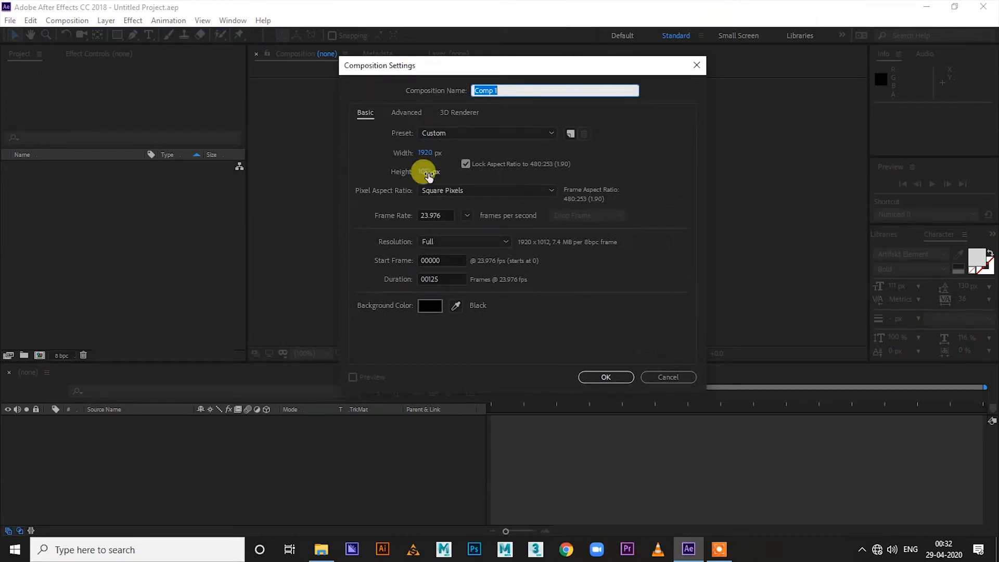
click(444, 133)
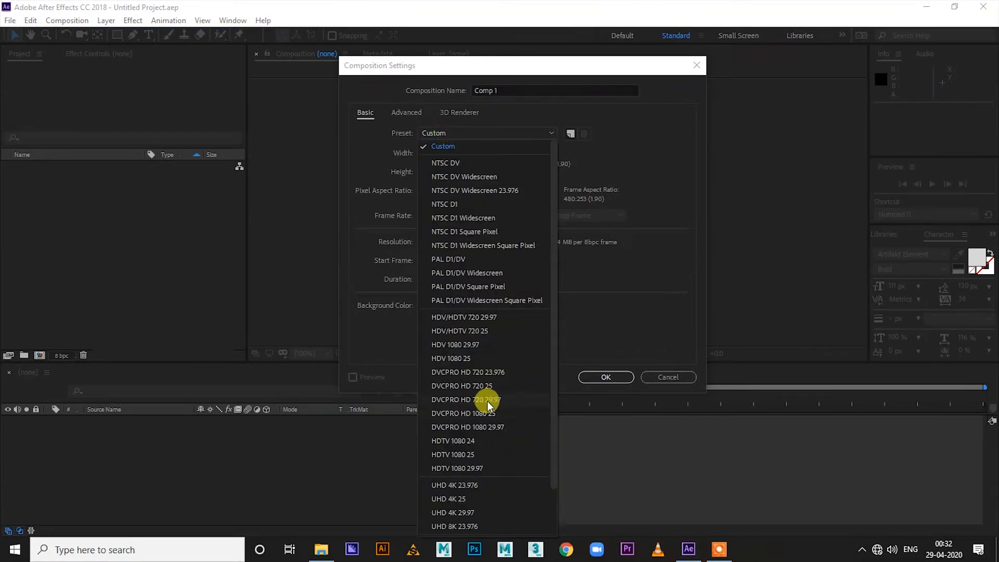
click(464, 469)
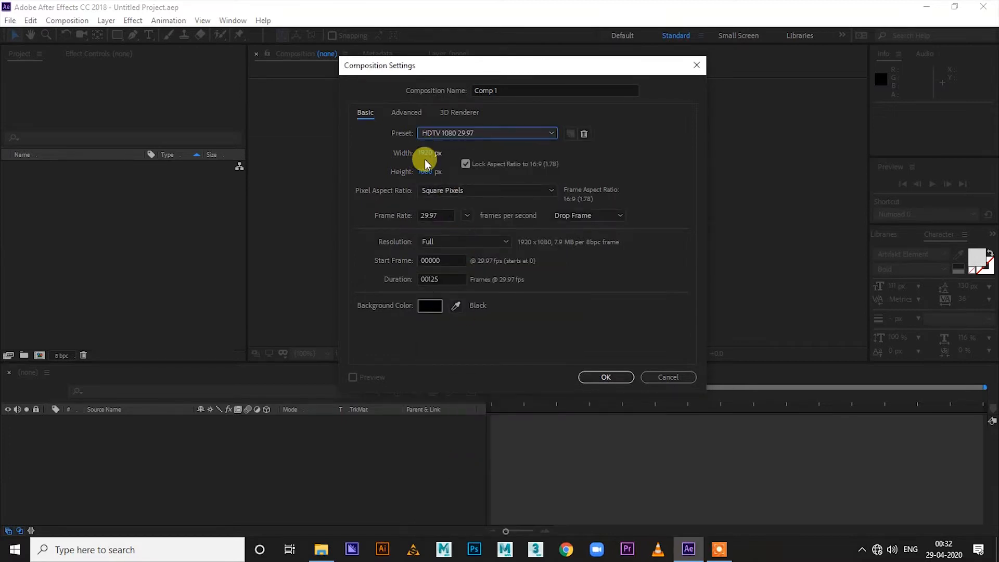
click(450, 280)
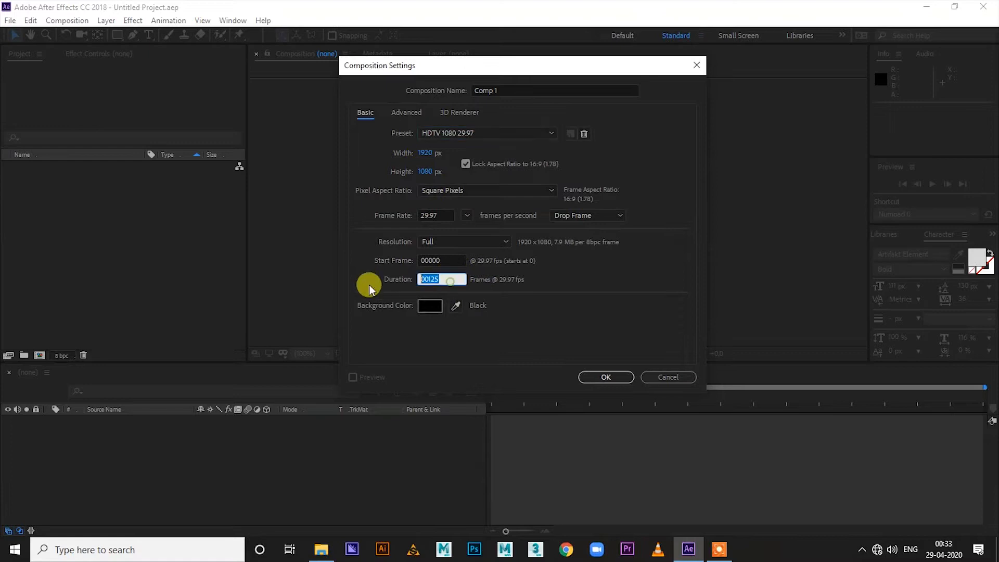
text(500)
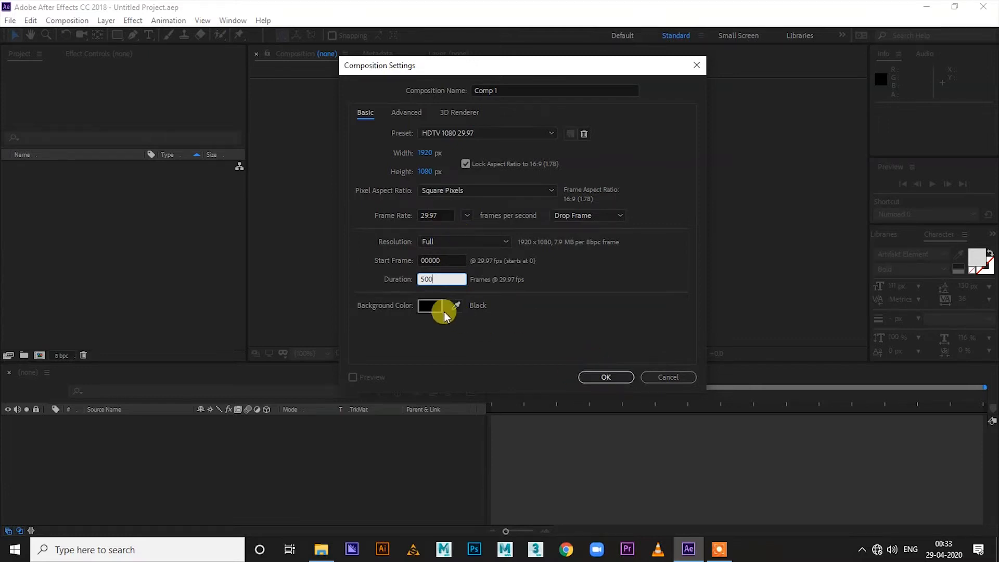
click(604, 377)
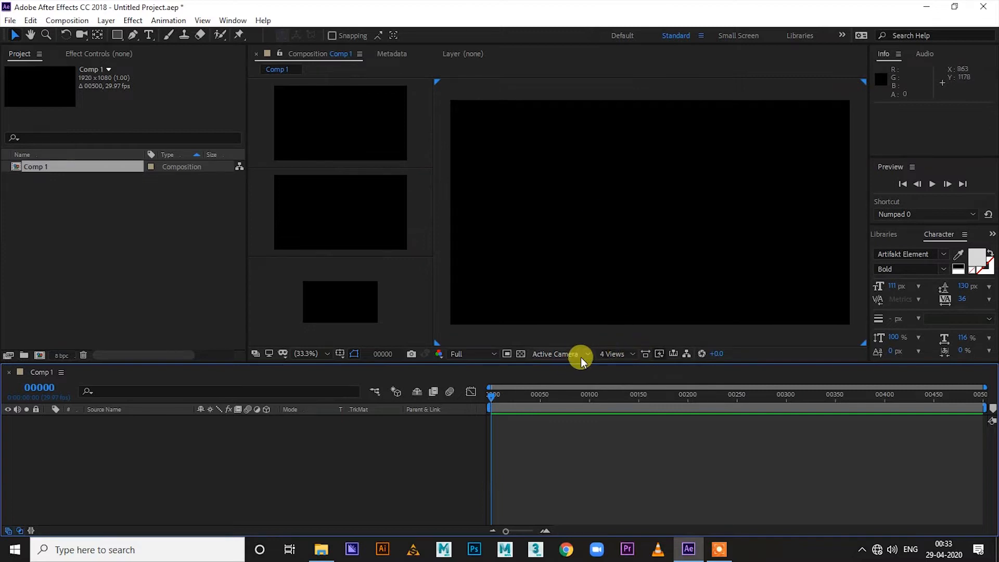
click(608, 357)
click(616, 363)
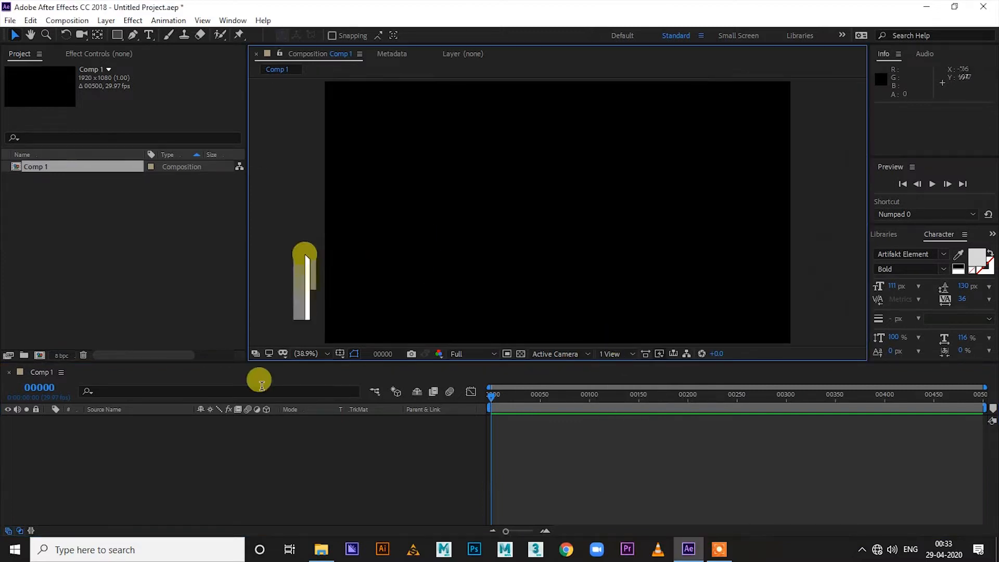
Step: Add a new solid layer named "3d element" to the composition
right_click(108, 451)
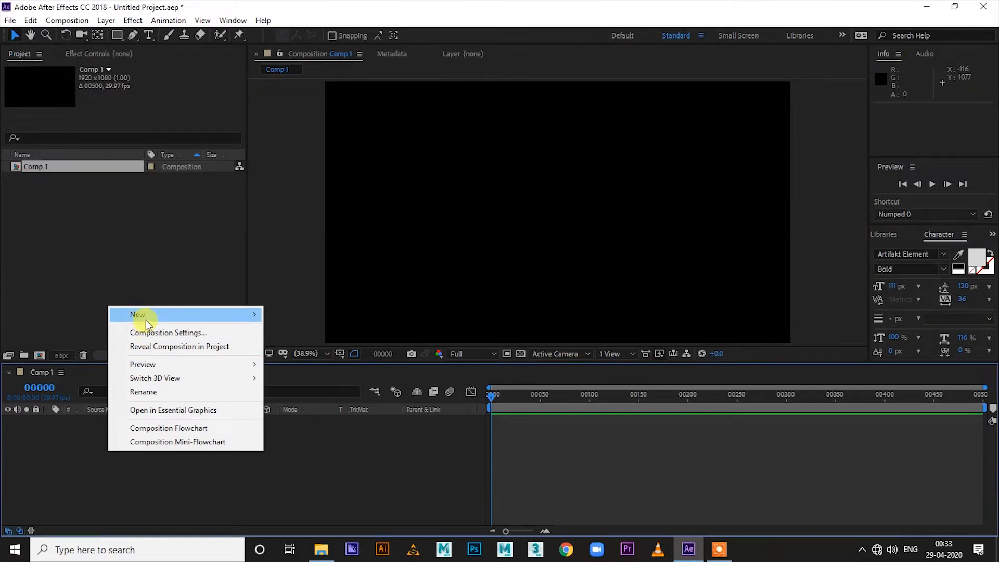
mouse_move(145, 318)
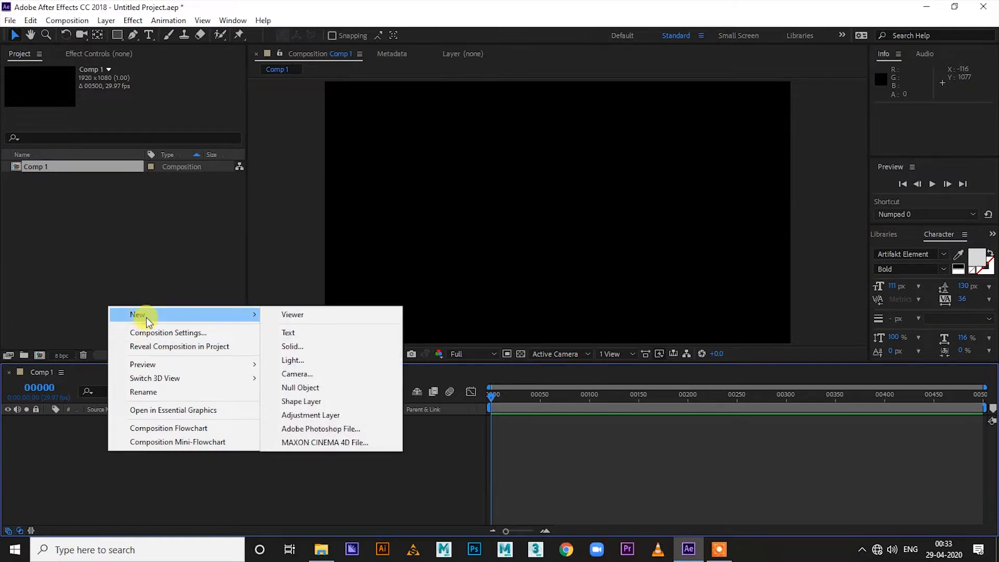
click(298, 346)
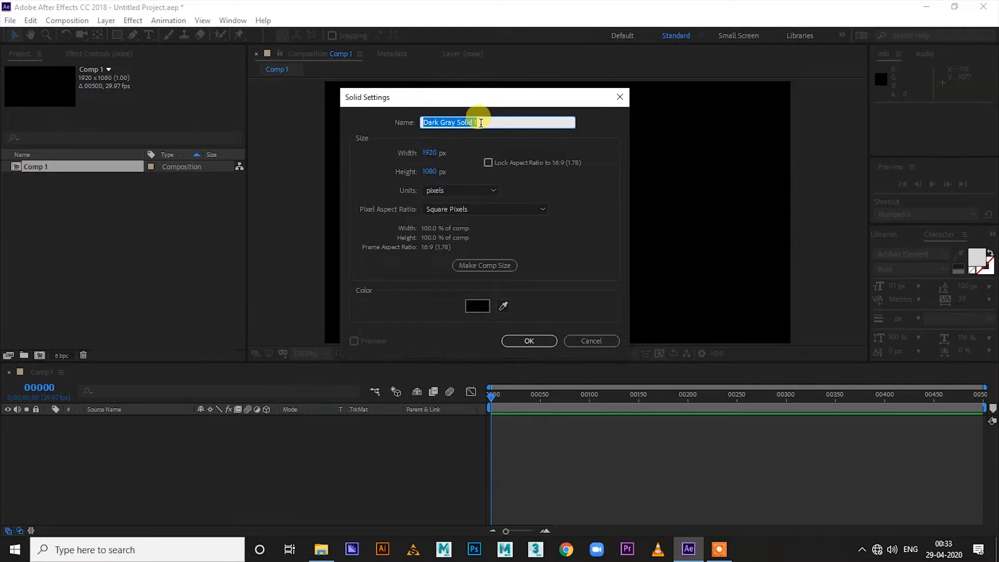
text(e)
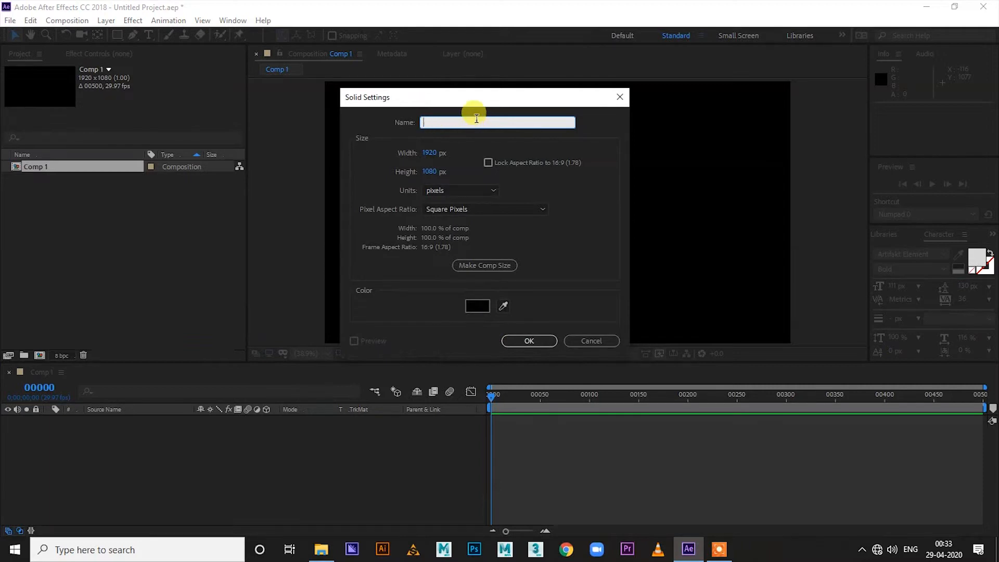
text(3d element)
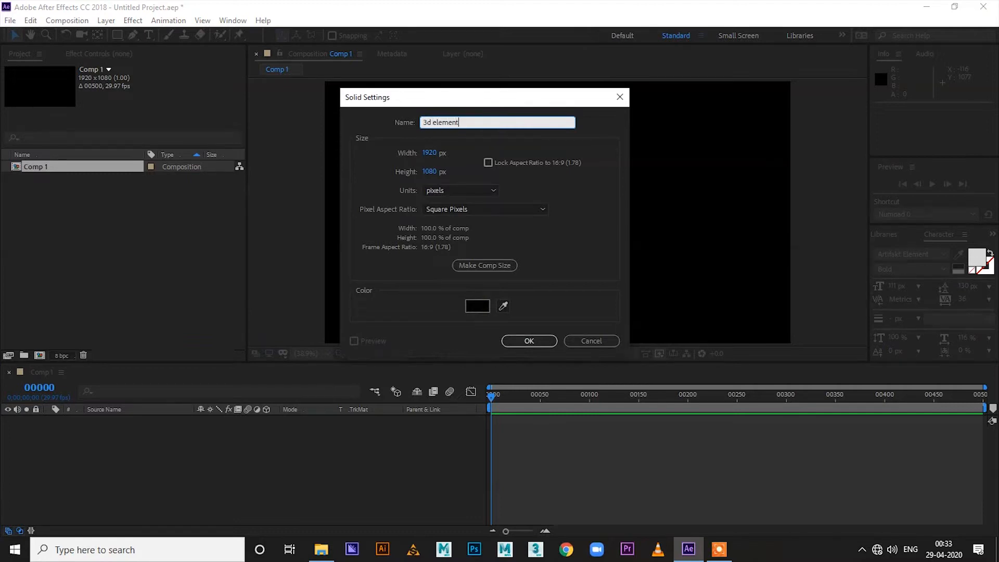
click(520, 342)
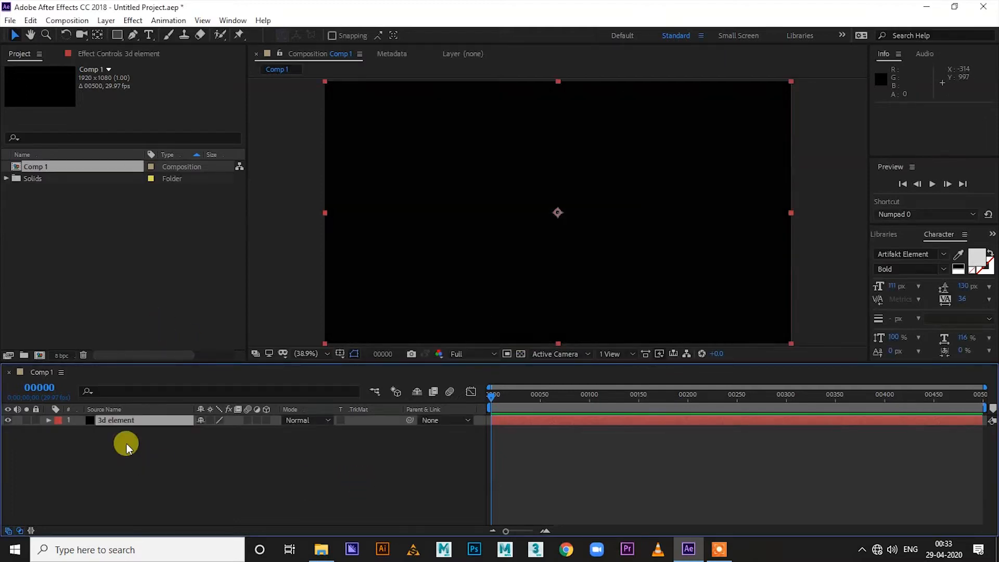
Step: Apply the Video Copilot Element effect to the 3d element solid and open the Jet_Strike models in its Scene Setup
click(132, 21)
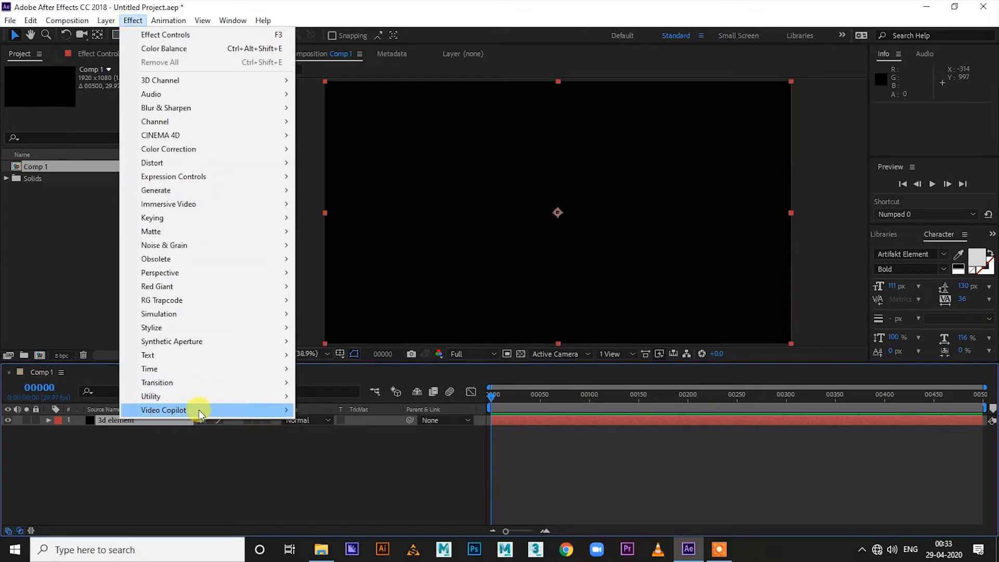
mouse_move(196, 409)
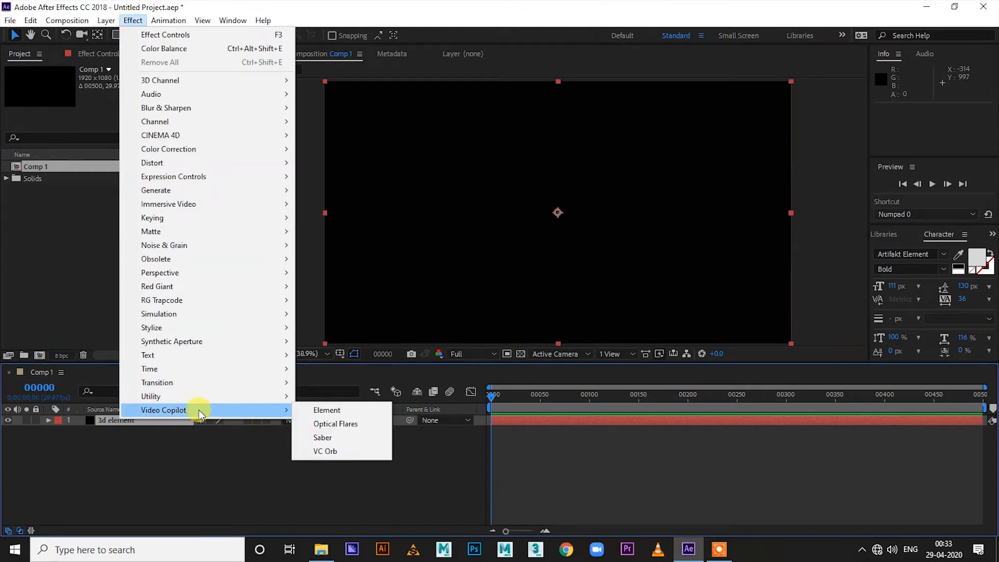
click(328, 411)
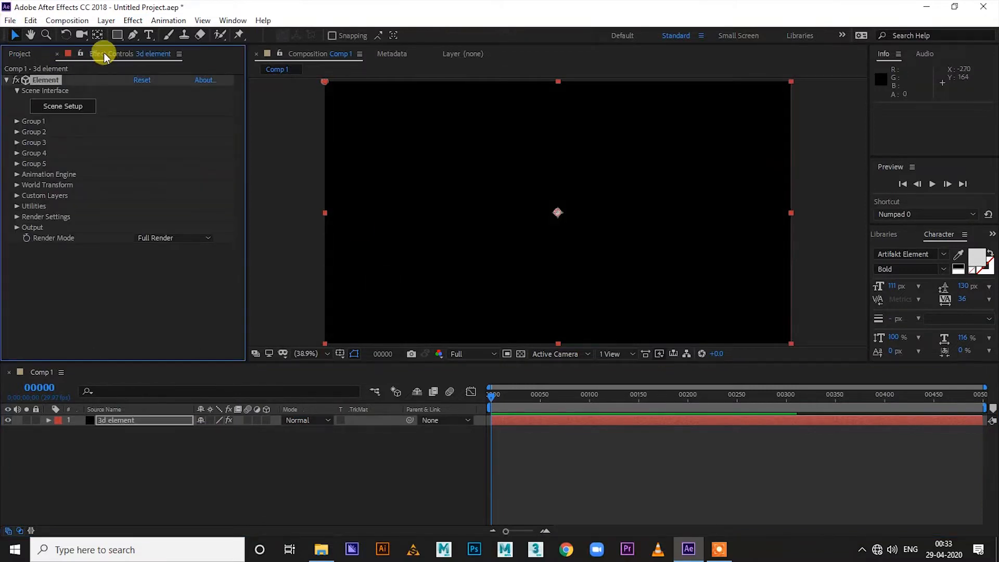
click(61, 111)
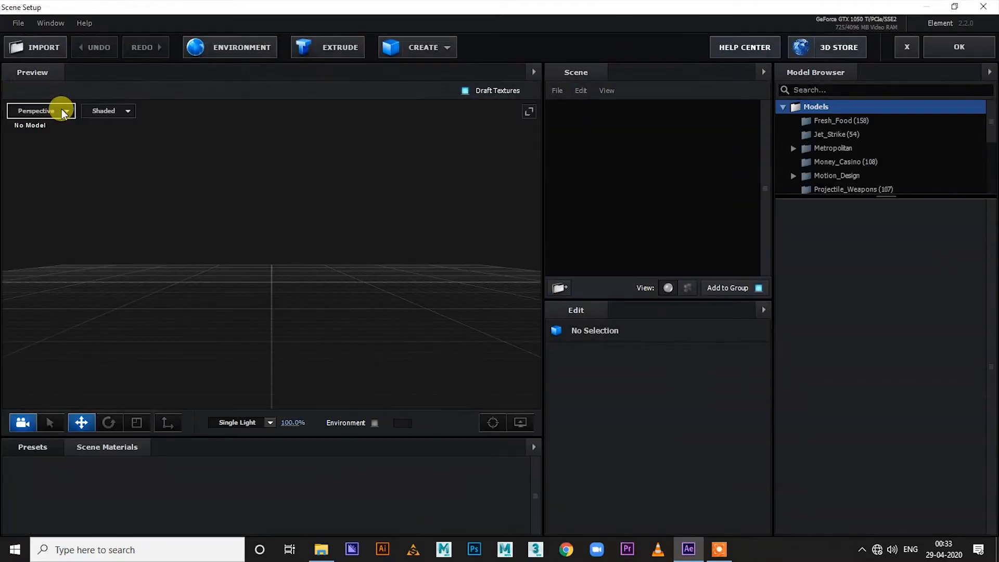
click(826, 134)
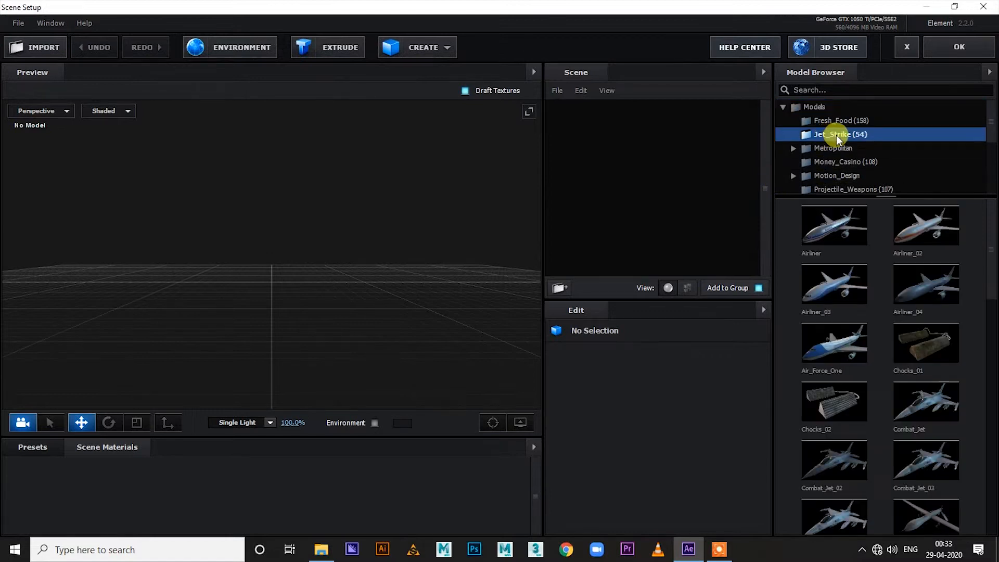
click(831, 231)
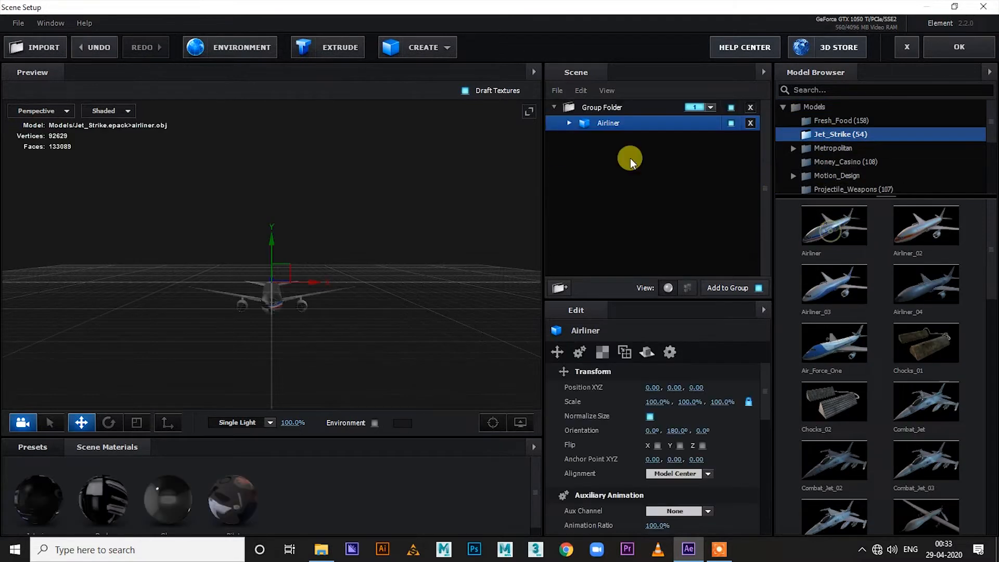
drag(273, 245, 274, 217)
drag(368, 299, 298, 297)
scroll(298, 297, up, 4)
drag(376, 236, 310, 278)
scroll(277, 284, up, 4)
click(749, 123)
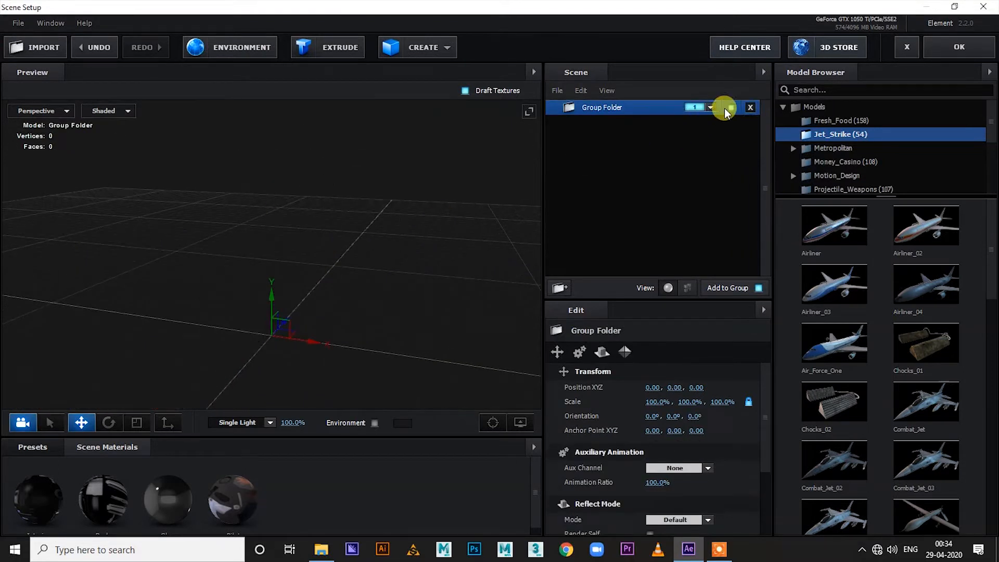
click(750, 107)
Step: Add the Jumbo_Jet model from the Jet_Strike collection to the scene
scroll(936, 411, down, 8)
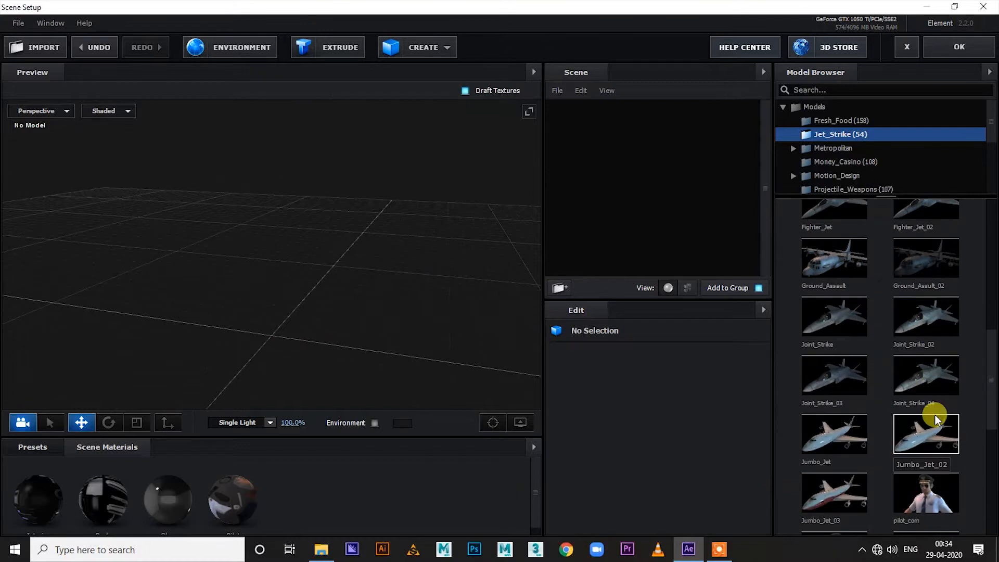
scroll(934, 414, down, 3)
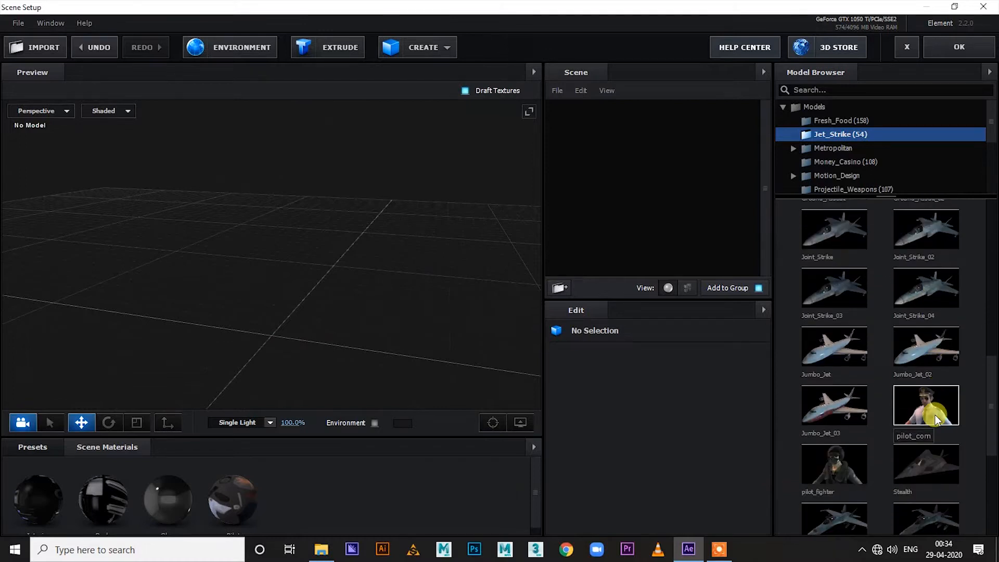
scroll(928, 407, down, 5)
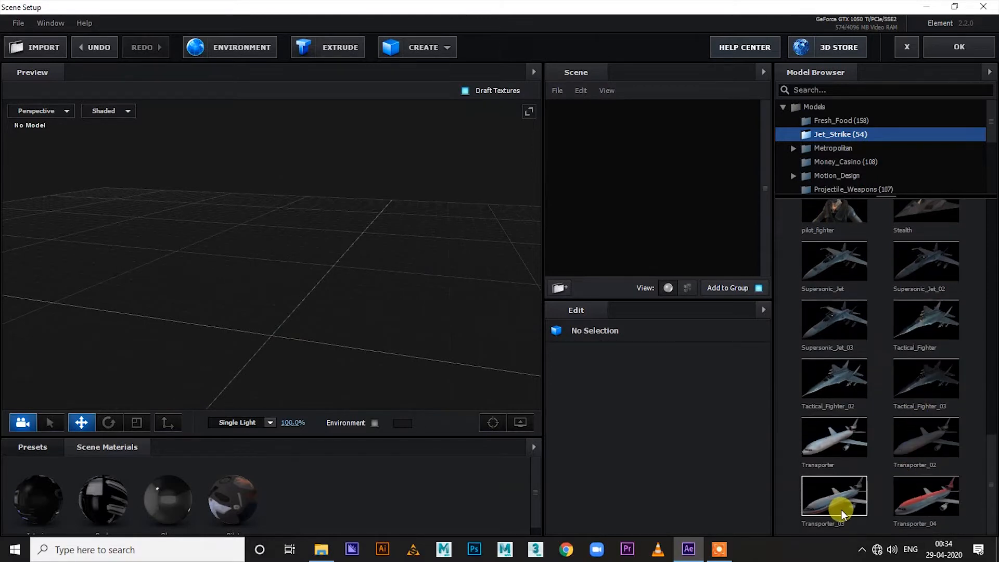
scroll(843, 485, up, 4)
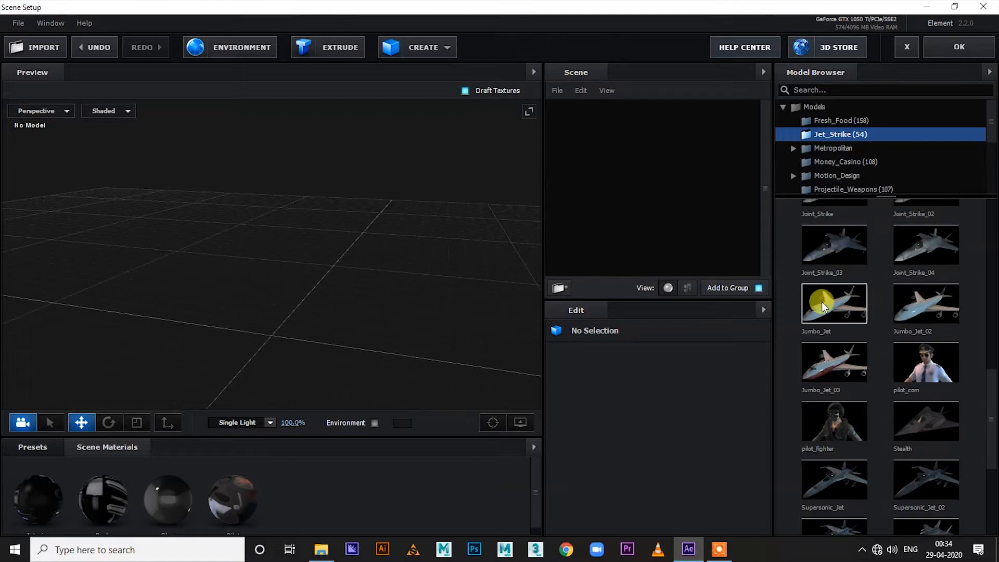
click(822, 301)
drag(446, 306, 392, 313)
mouse_move(299, 333)
mouse_down()
mouse_move(333, 341)
mouse_move(294, 334)
mouse_move(305, 324)
mouse_up()
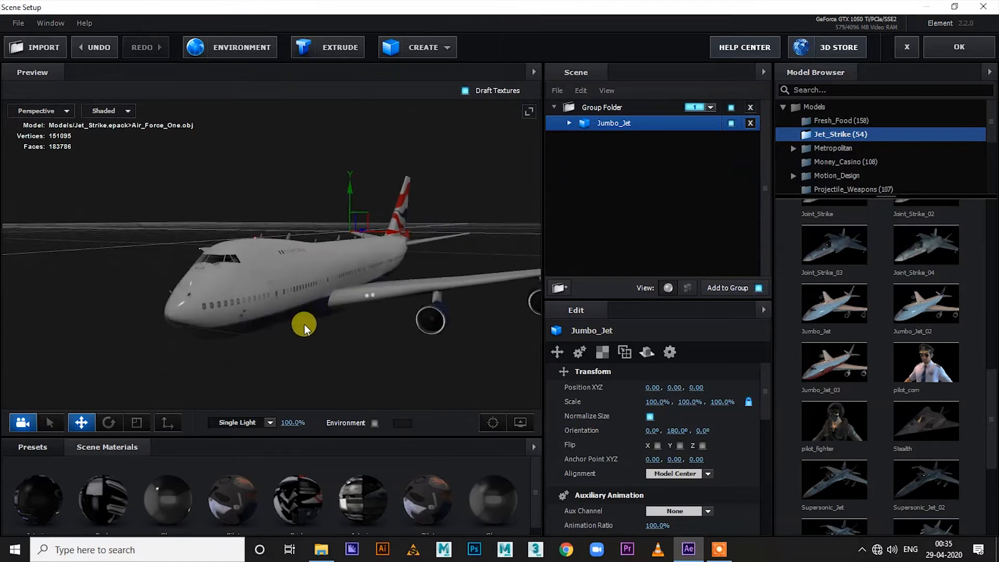
Step: Replace the scene's environment texture with the image sky_clouds_height_110728_3840x2400.jpg
click(233, 43)
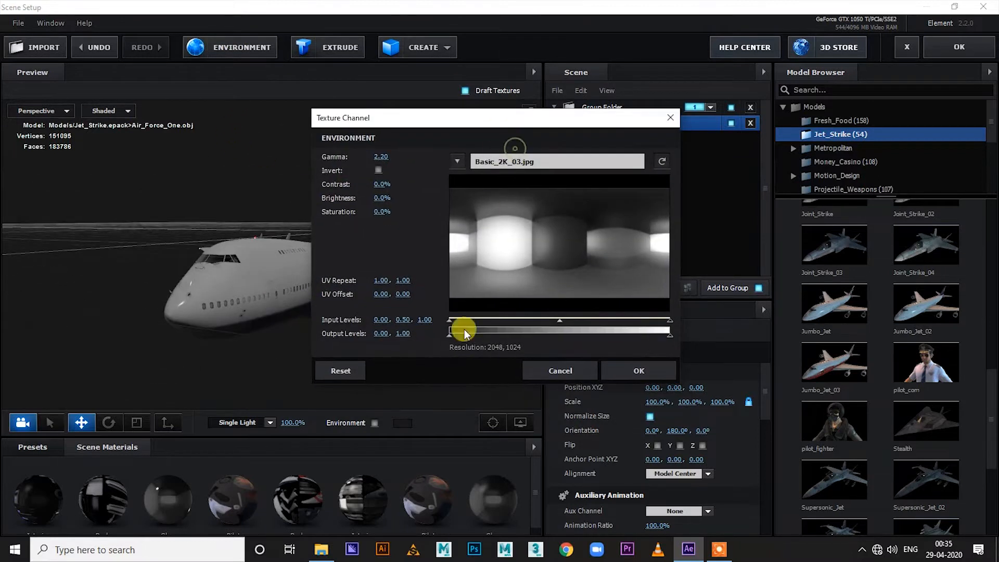
click(321, 549)
drag(292, 232, 533, 164)
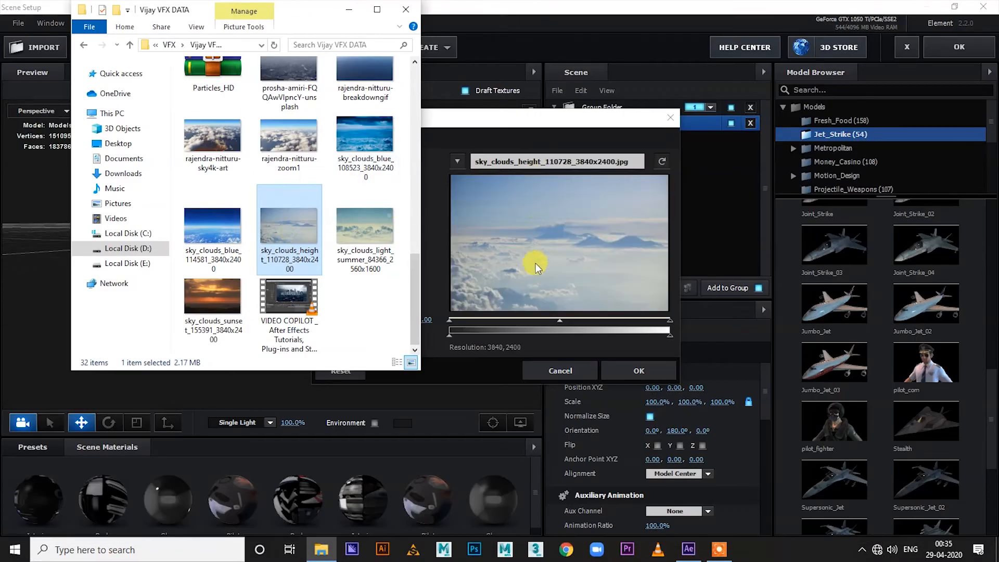
click(406, 8)
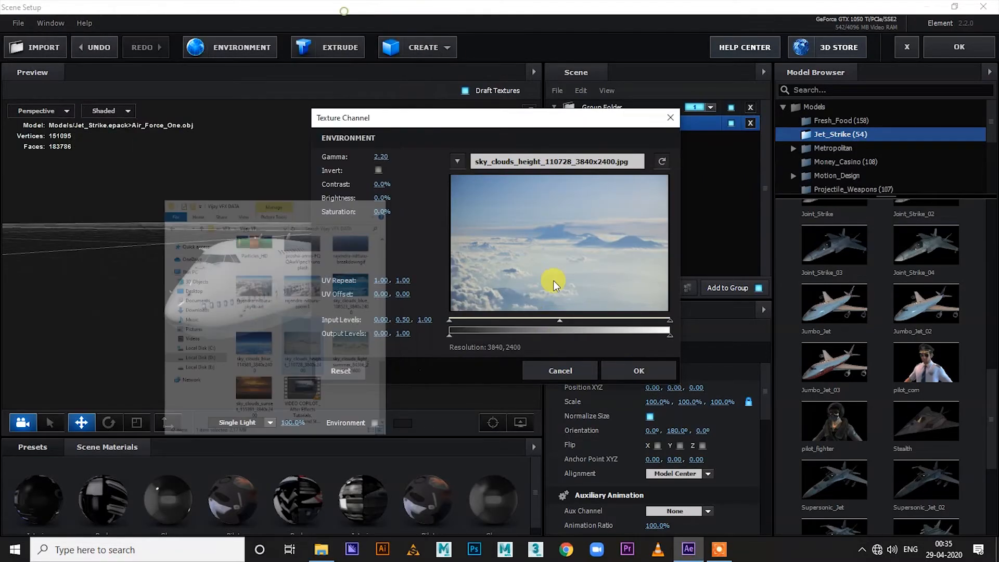
click(639, 370)
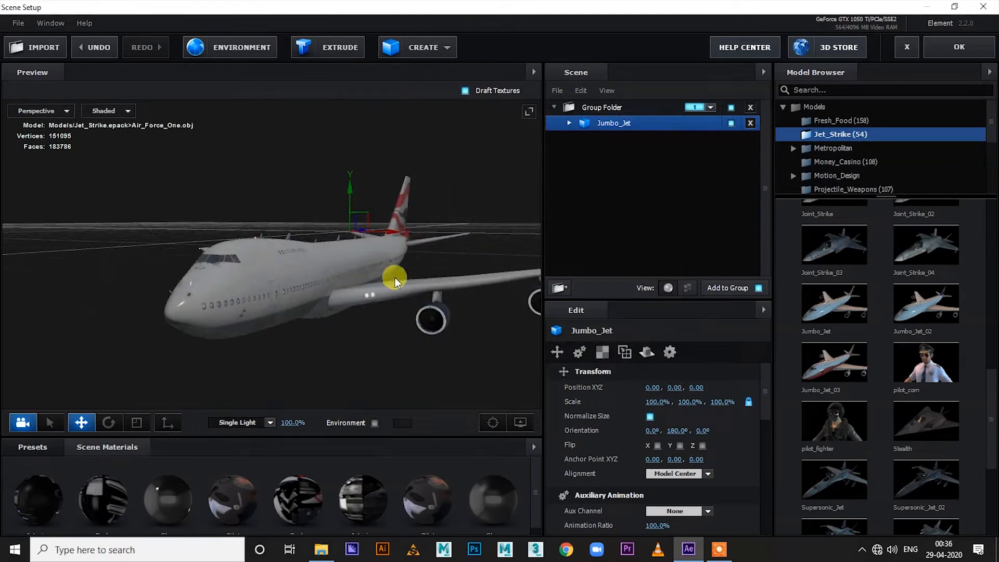
Step: Raise the Specular value of the Jumbo_Jet's Body material to 4.83
drag(283, 188, 348, 266)
drag(397, 301, 571, 137)
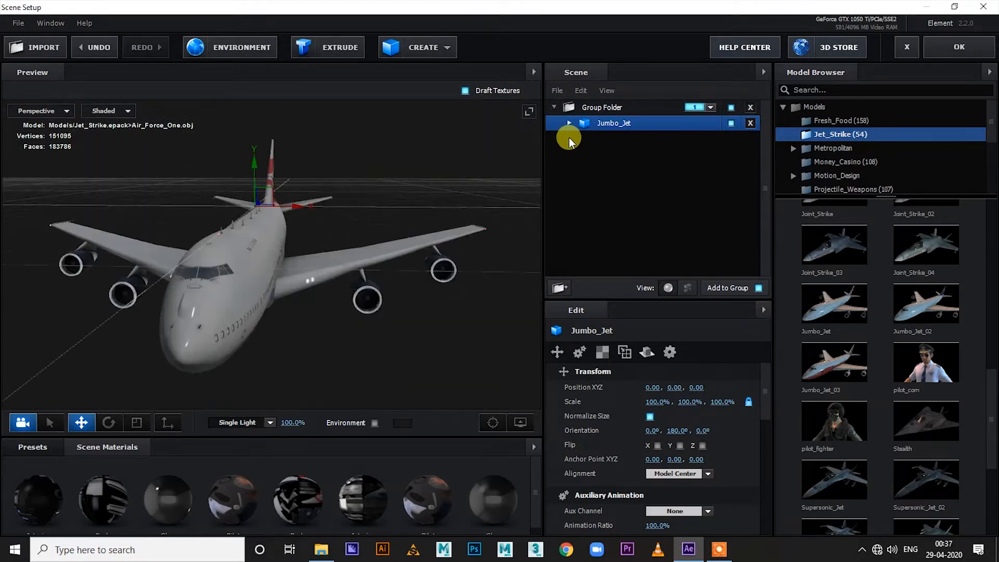
click(568, 124)
click(623, 139)
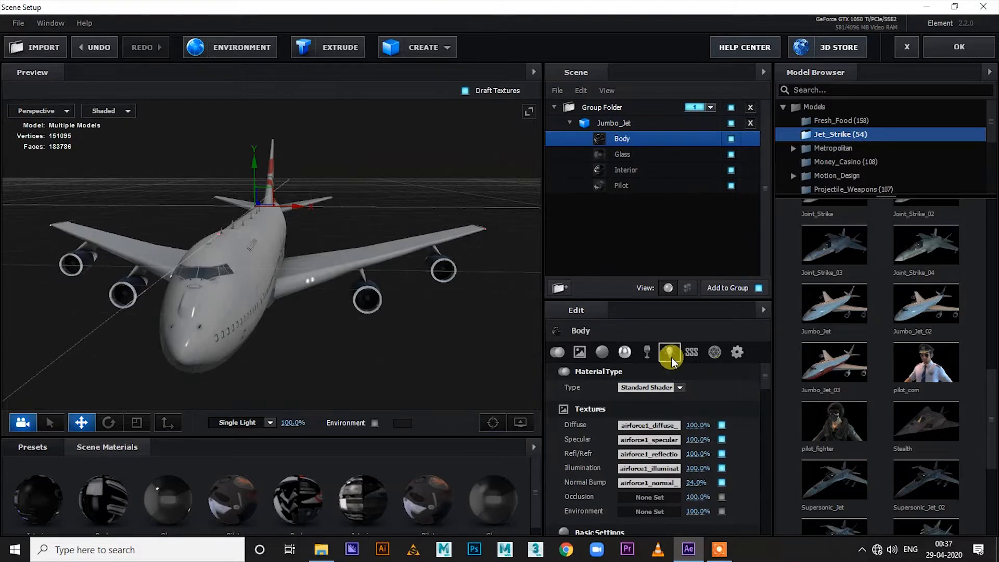
scroll(727, 425, down, 5)
scroll(730, 449, down, 3)
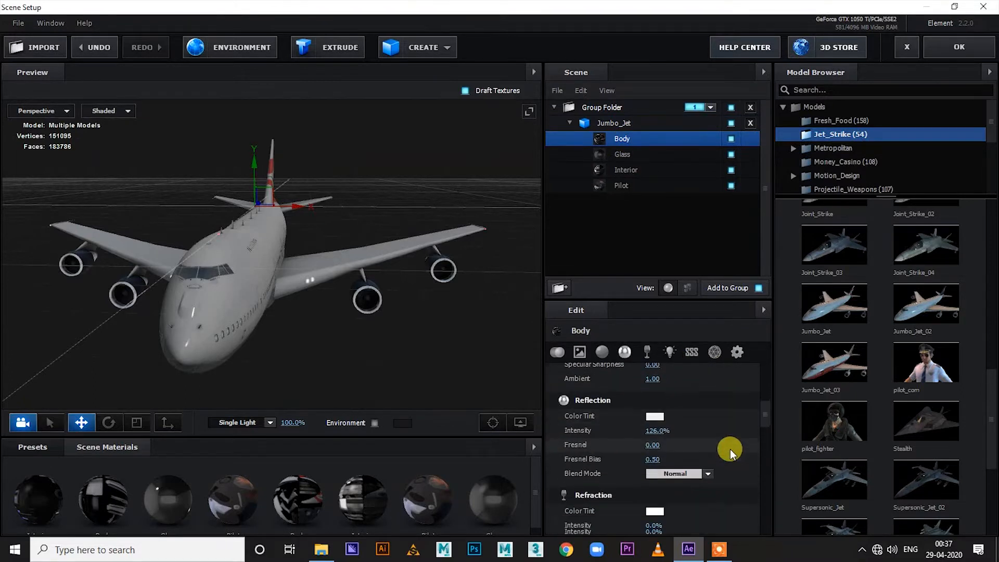
scroll(729, 448, up, 5)
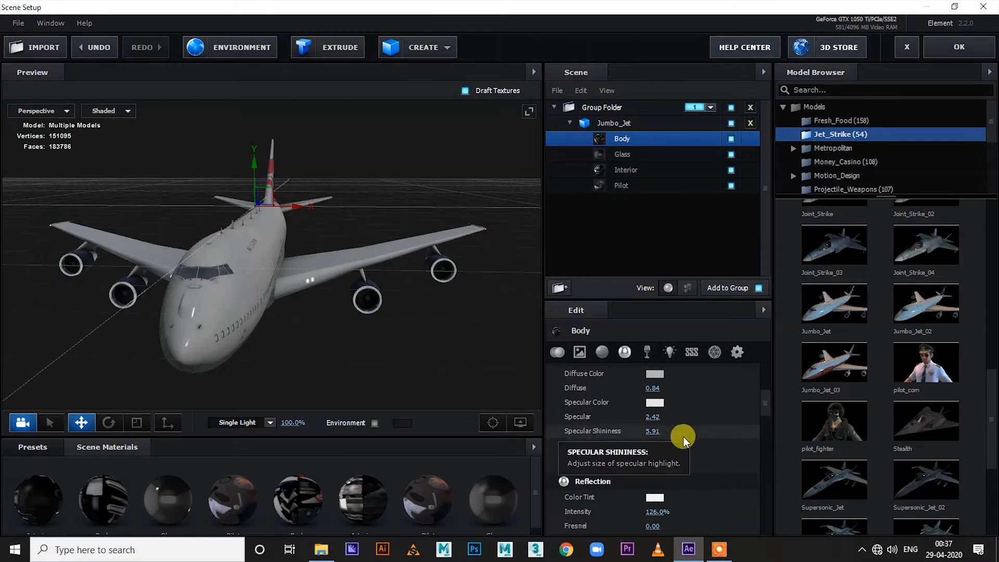
drag(652, 417, 796, 414)
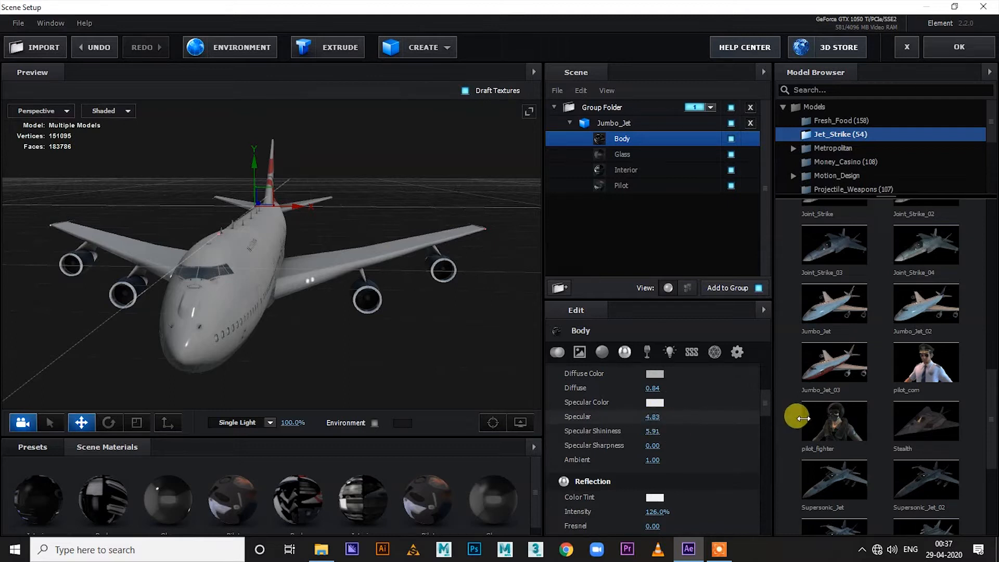
Step: Raise the Specular value of the jet's Body material to 6.12
drag(470, 380, 402, 354)
drag(653, 420, 737, 422)
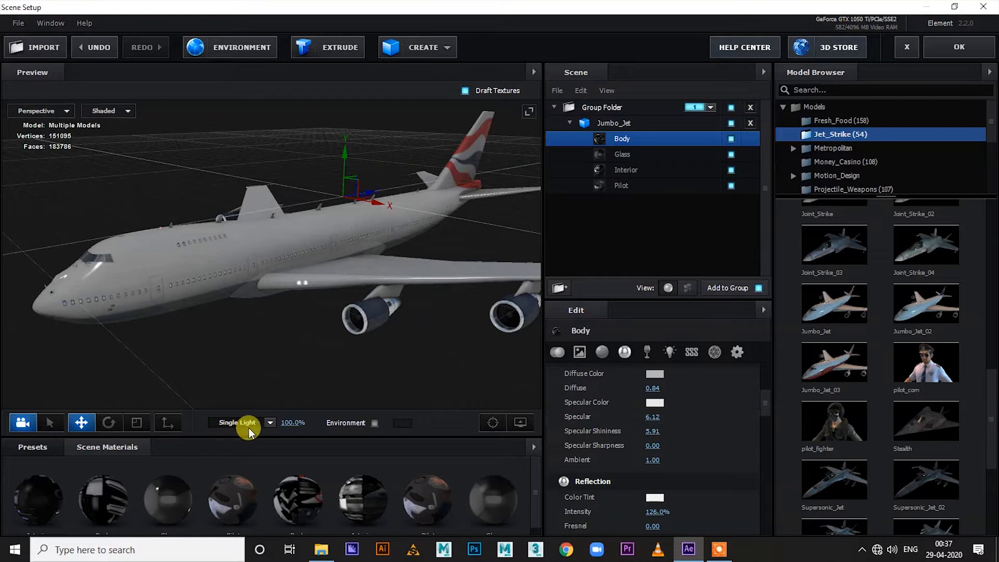
Step: Switch the preview lighting of the scene to Cinema and set its brightness to 100%
drag(292, 423, 244, 431)
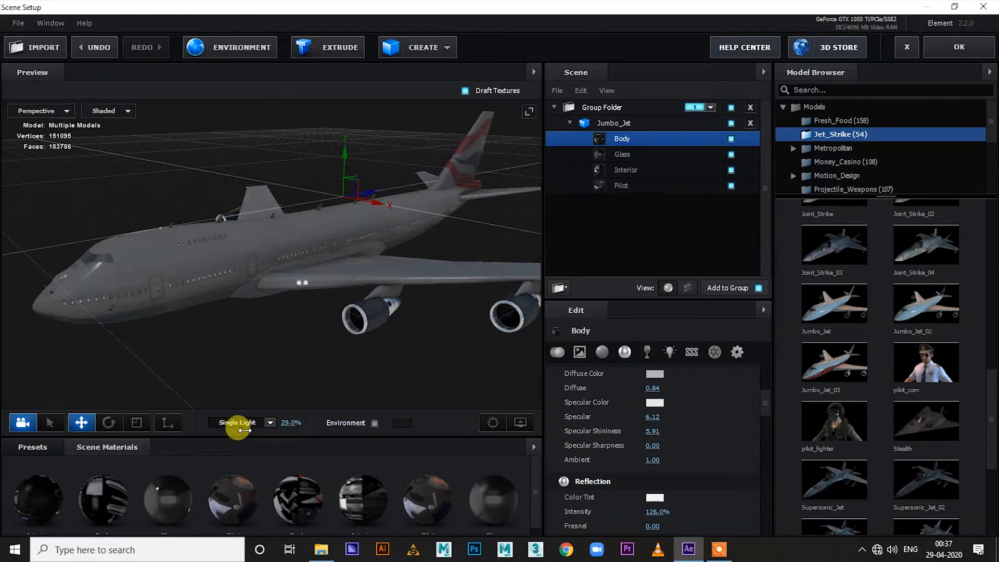
click(264, 422)
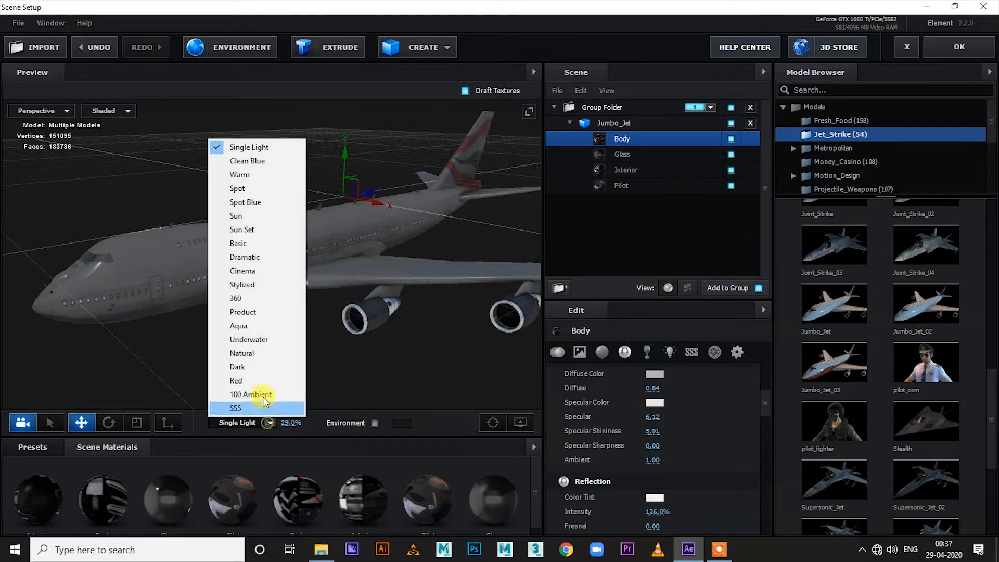
click(246, 271)
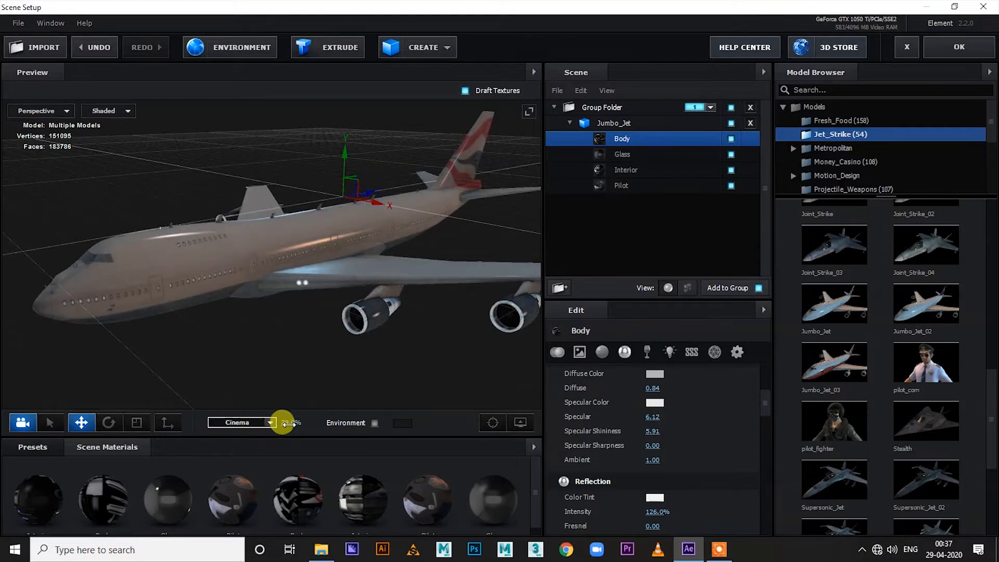
click(275, 421)
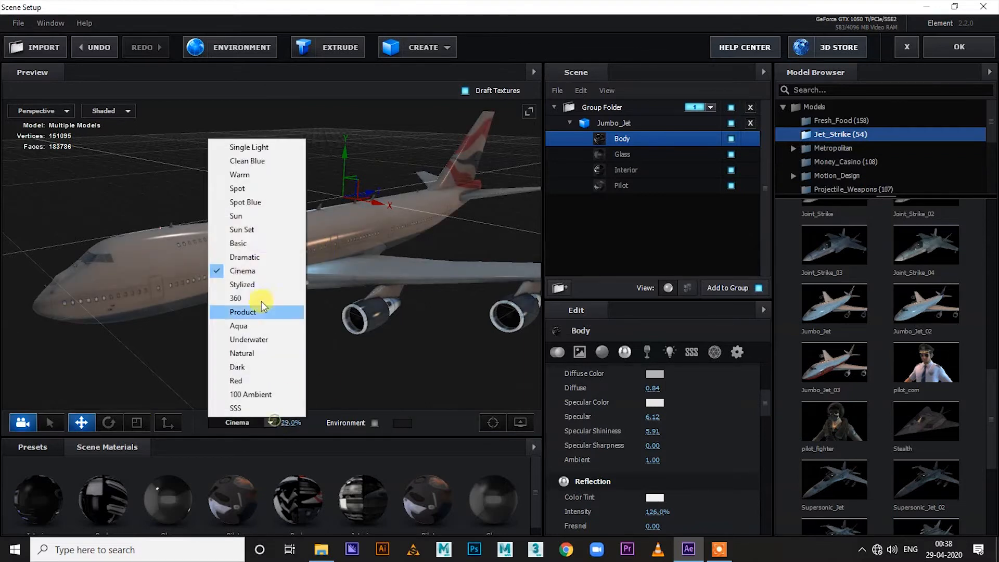
click(234, 272)
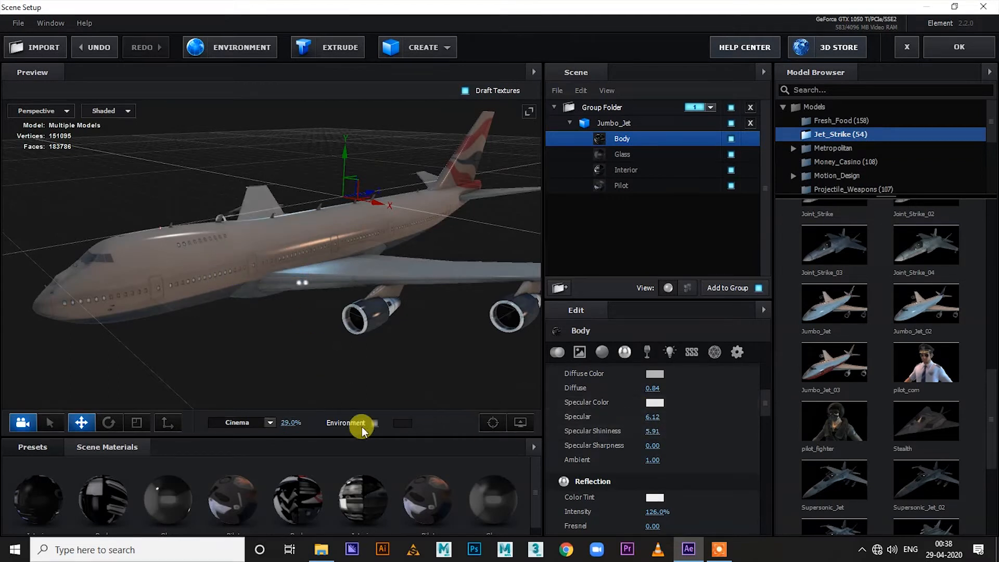
mouse_move(291, 422)
mouse_down()
mouse_move(336, 423)
mouse_move(308, 431)
mouse_up()
click(291, 423)
text(100)
key(Return)
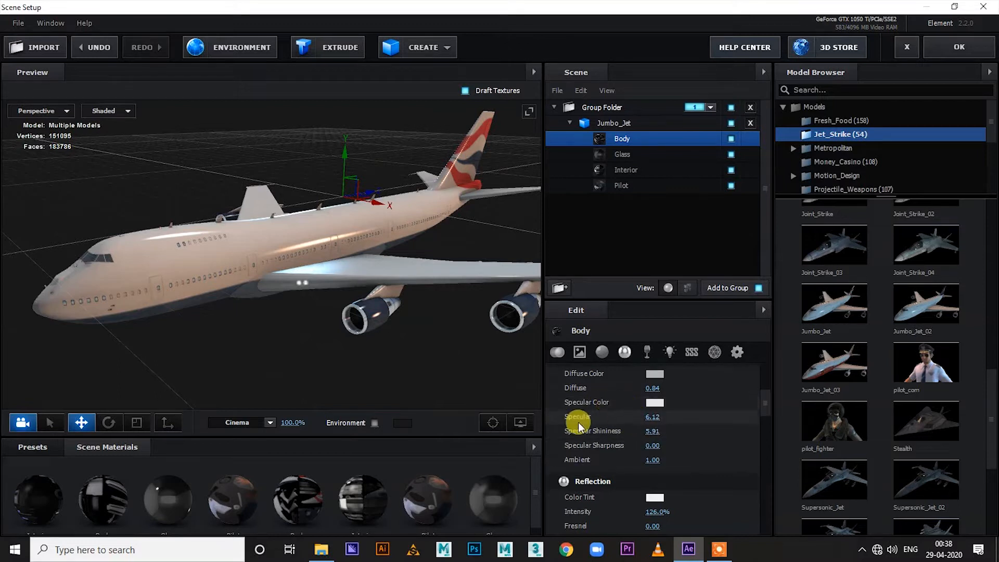
Step: Set the Body material's Specular value to 9.50 and its Reflection Intensity to 127%
drag(653, 417, 806, 433)
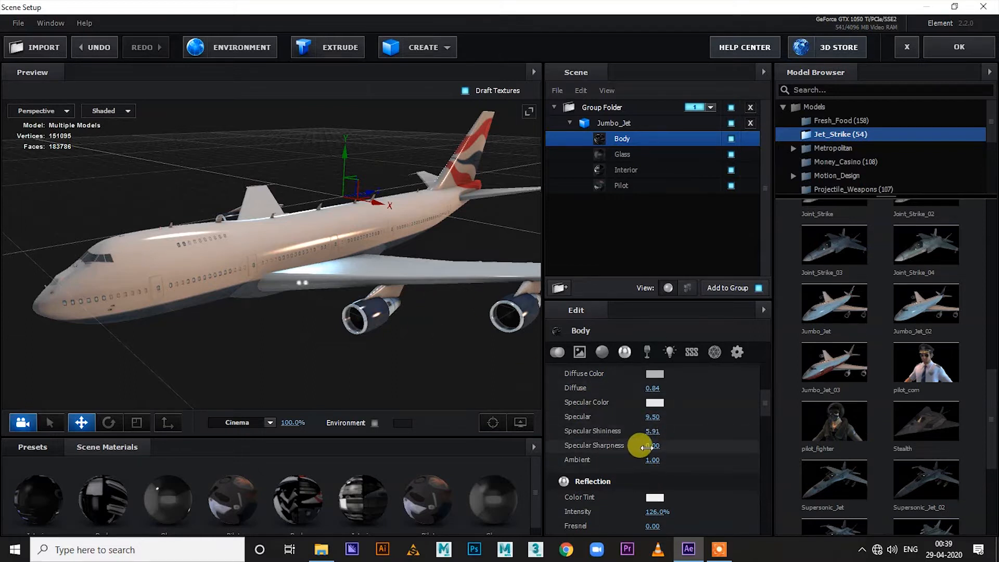
scroll(671, 448, down, 2)
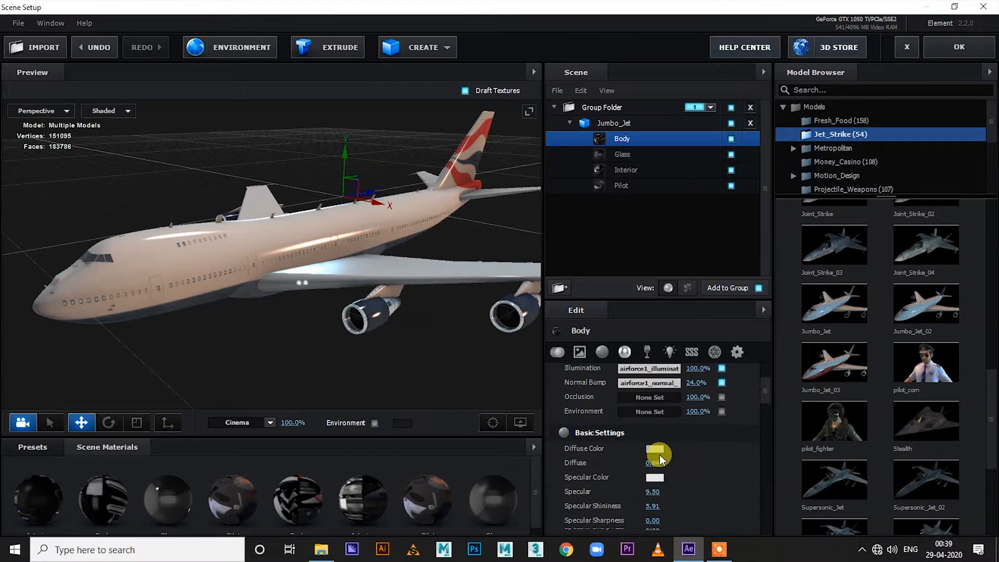
scroll(658, 447, down, 6)
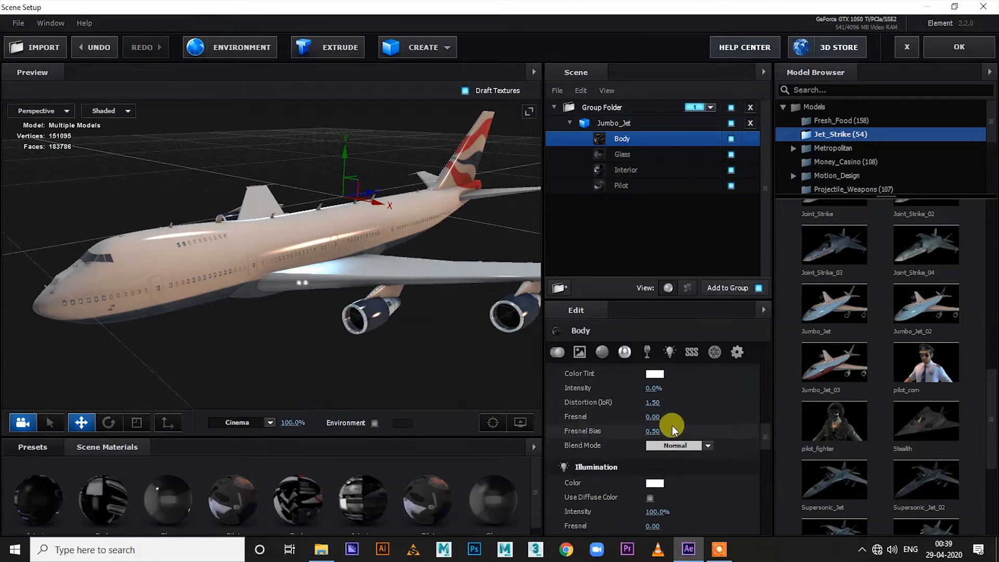
scroll(672, 425, down, 1)
scroll(661, 468, up, 9)
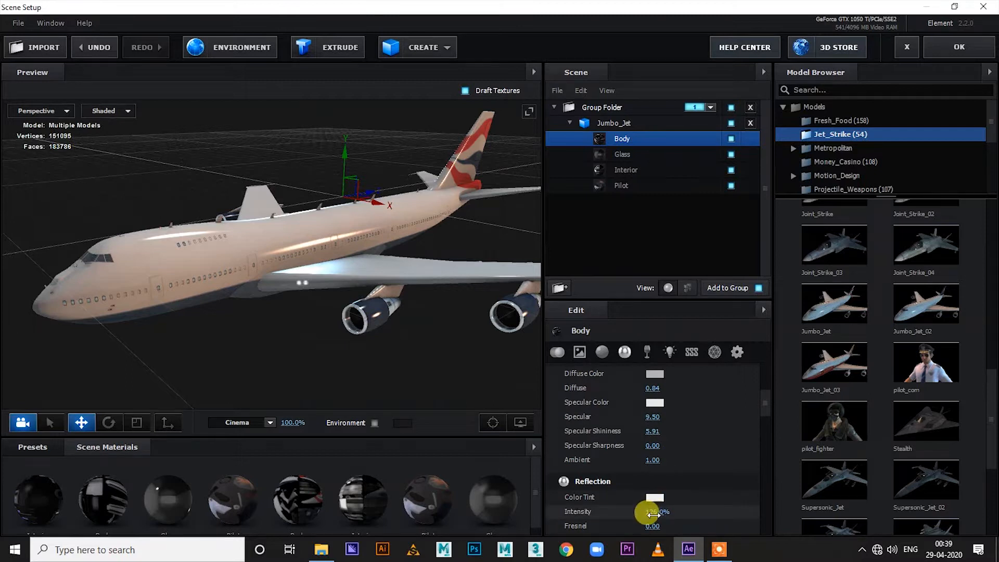
drag(676, 518, 654, 523)
drag(248, 284, 303, 294)
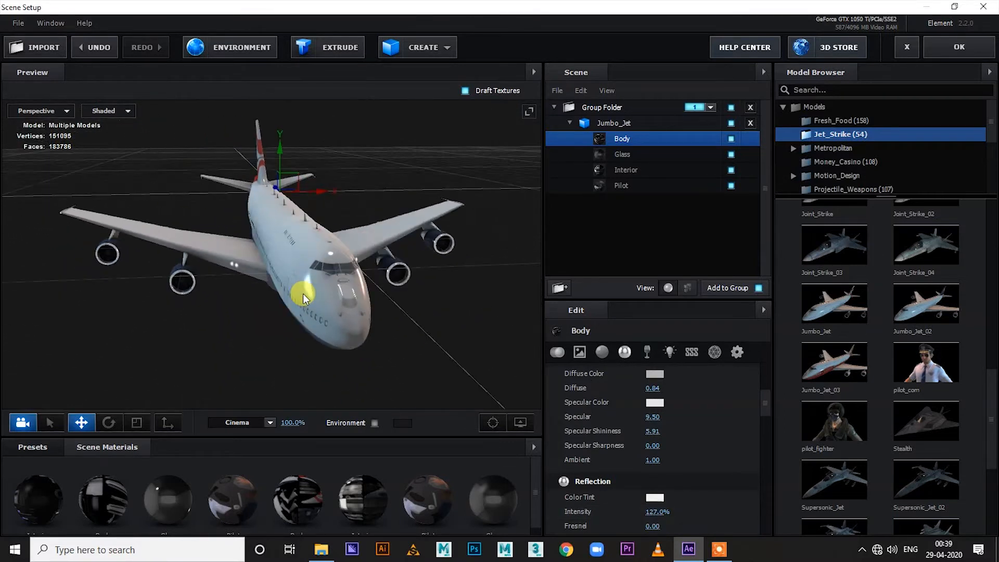
Step: Set the gamma of the Body material's reflection/refraction texture to 2.18 and apply the scene setup to the composition
scroll(701, 459, down, 5)
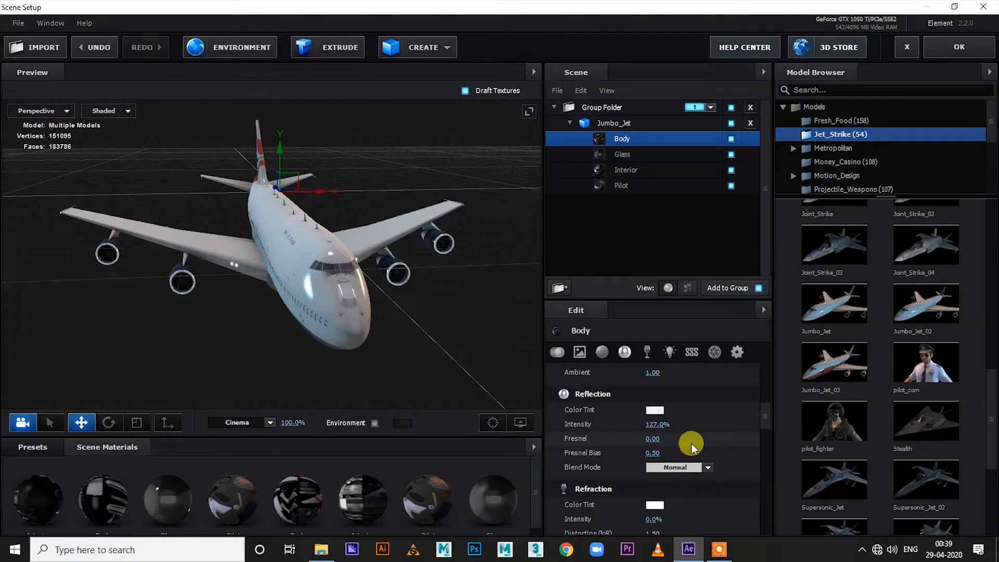
scroll(691, 440, up, 10)
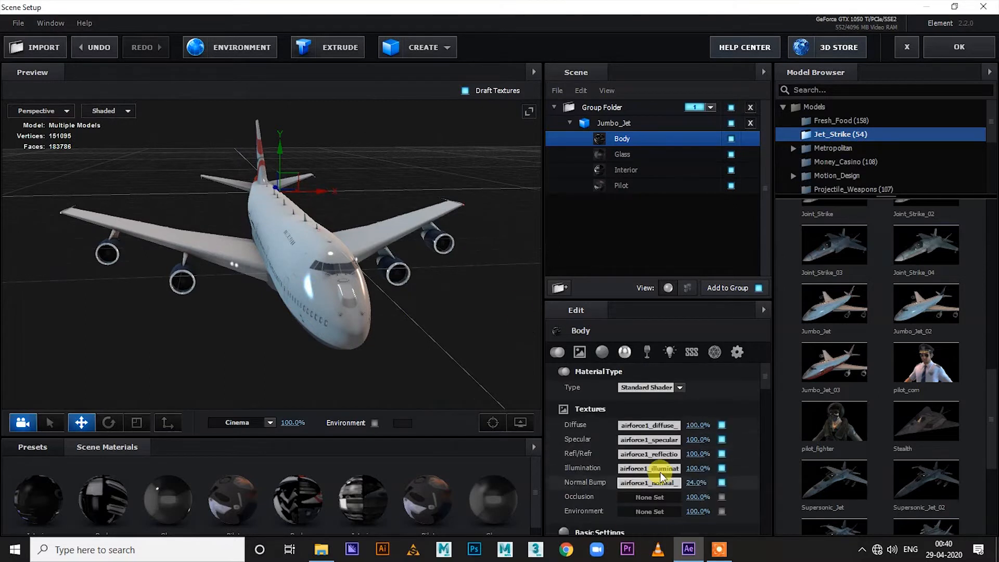
scroll(752, 467, down, 4)
scroll(751, 467, up, 4)
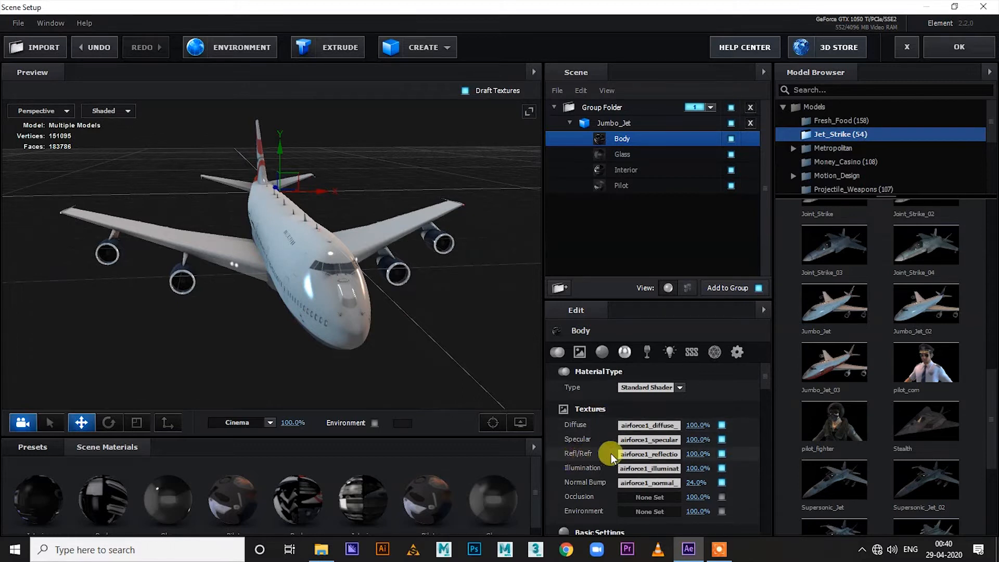
click(648, 454)
mouse_move(565, 319)
mouse_down()
mouse_move(577, 318)
mouse_move(562, 327)
mouse_up()
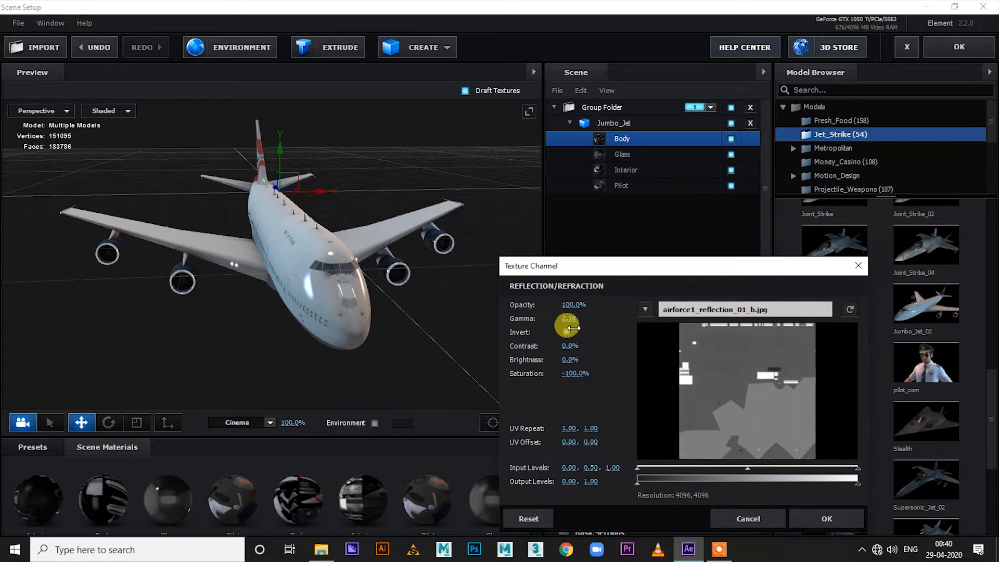
click(814, 518)
drag(444, 325, 295, 339)
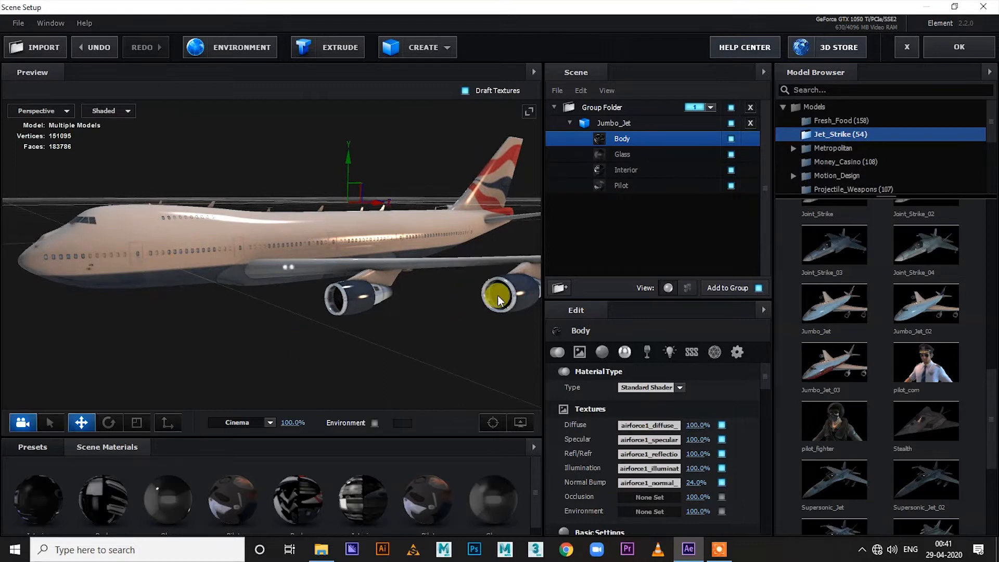
click(962, 50)
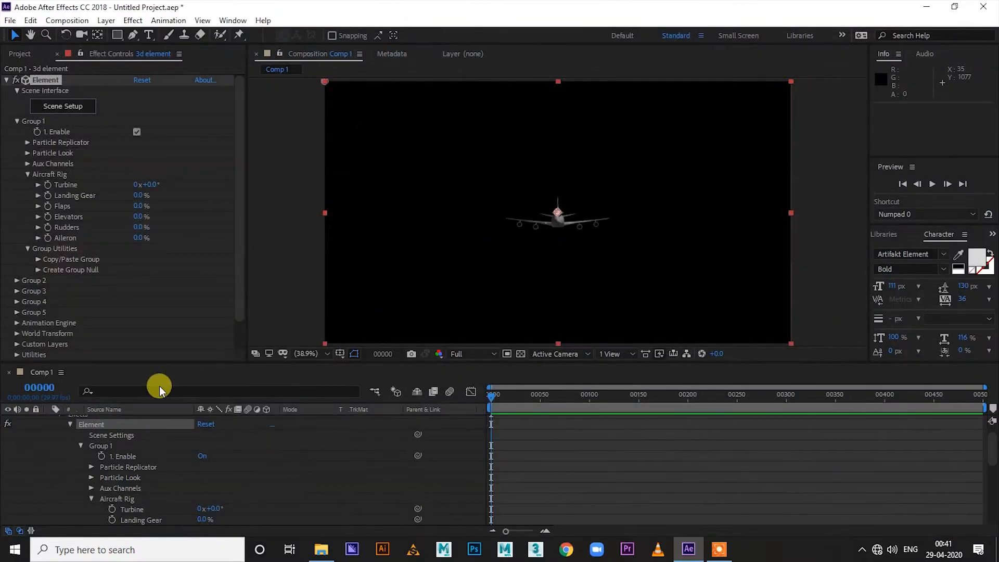
Step: Collapse the 3d element layer and add a two-node camera with the 80mm preset
scroll(133, 479, up, 1)
click(50, 421)
right_click(136, 485)
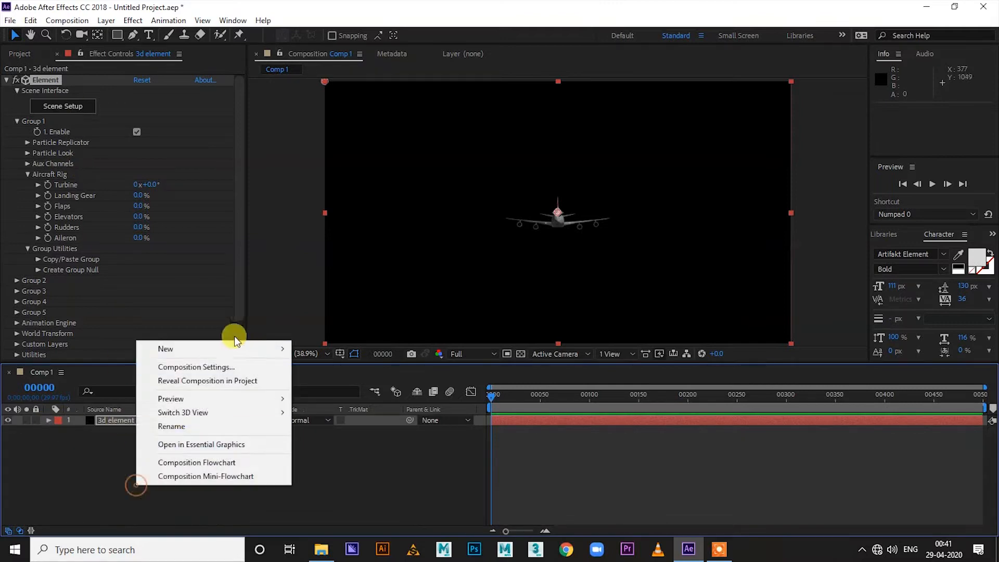
click(200, 348)
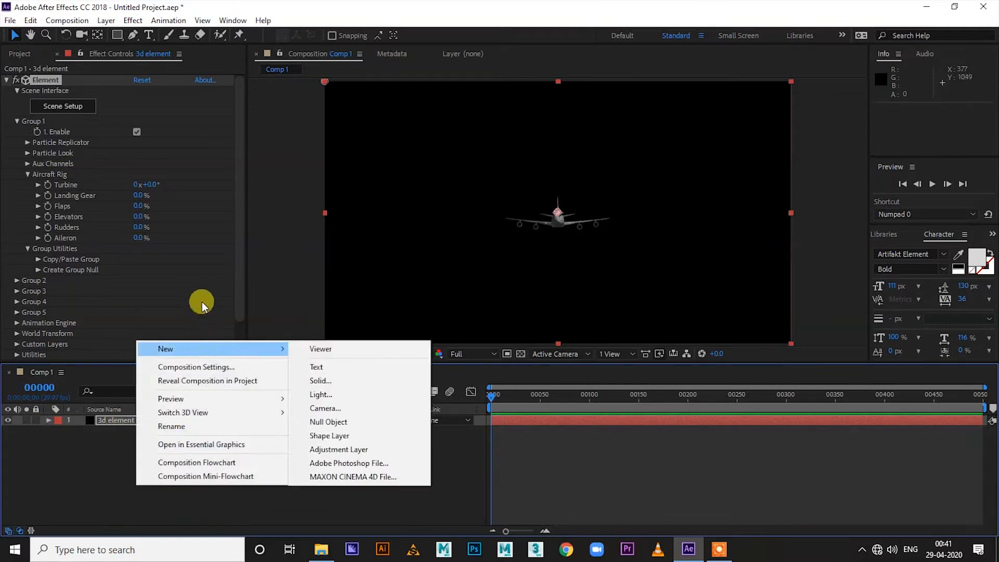
click(325, 407)
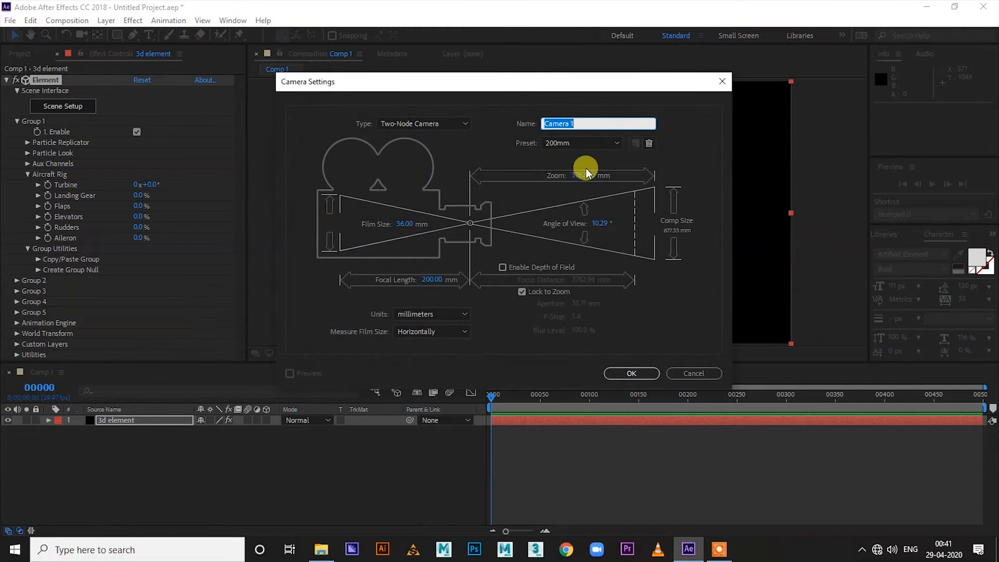
click(576, 143)
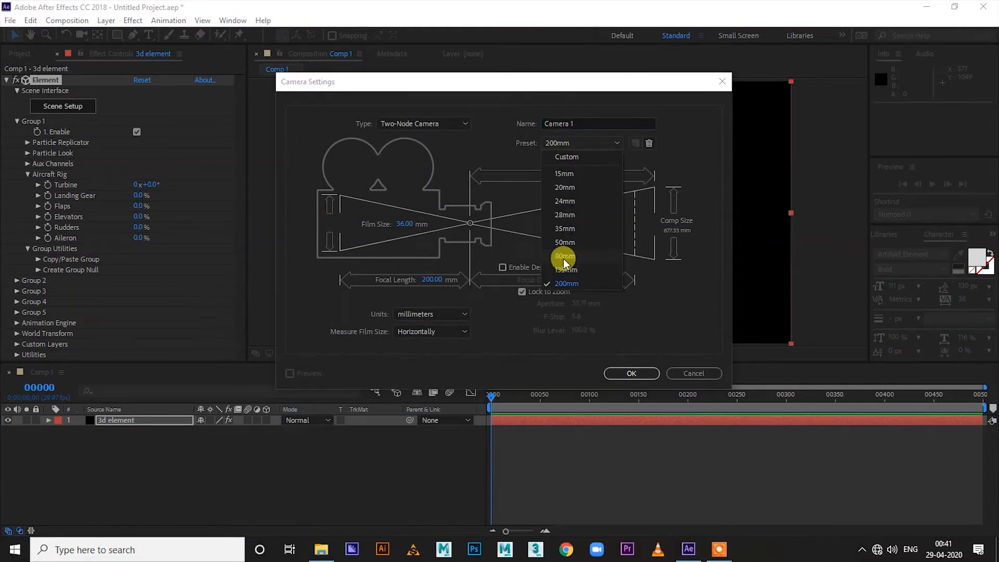
click(564, 257)
click(624, 375)
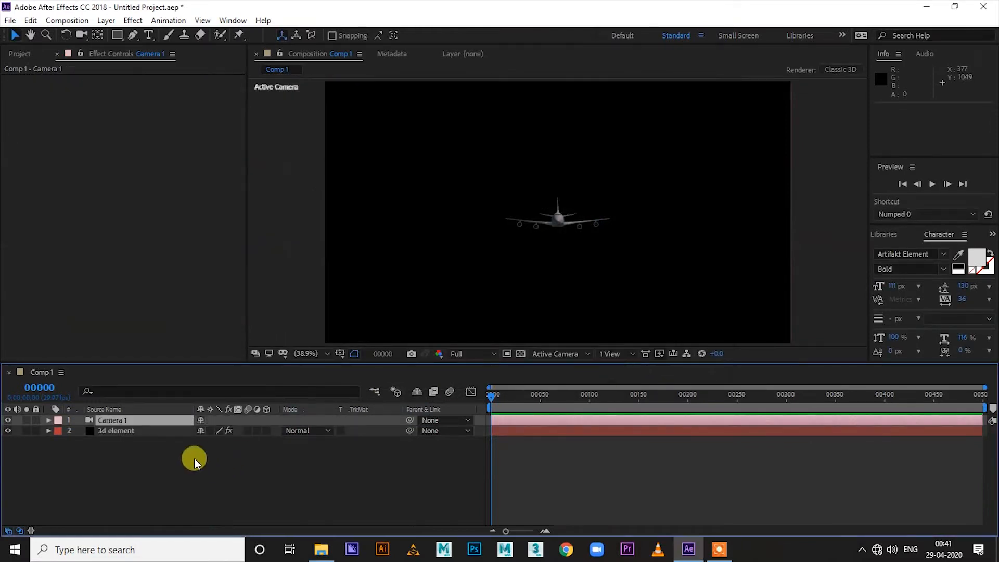
Step: Add a parallel light with 50% intensity and no falloff, and shift it slightly along its X axis
right_click(132, 478)
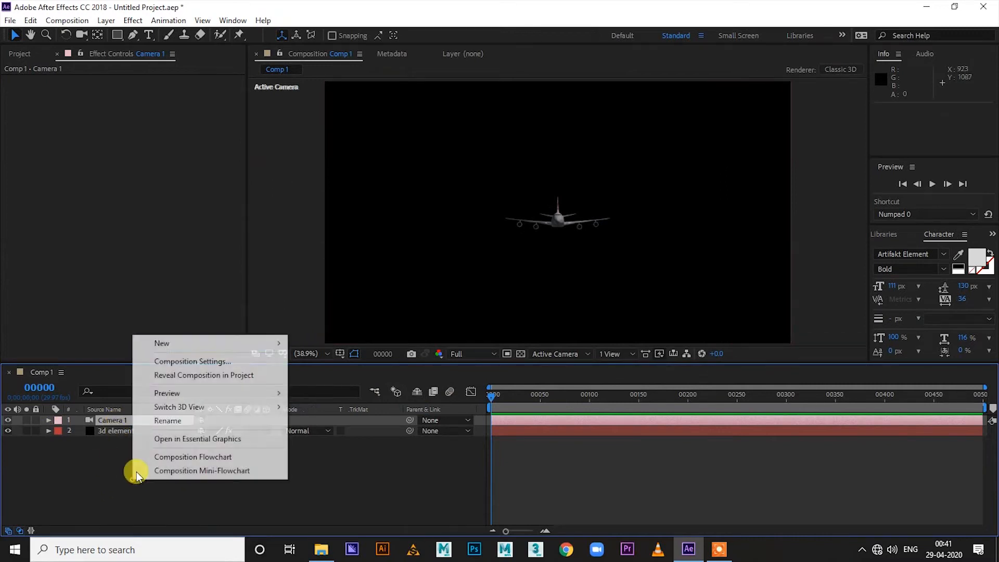
mouse_move(161, 344)
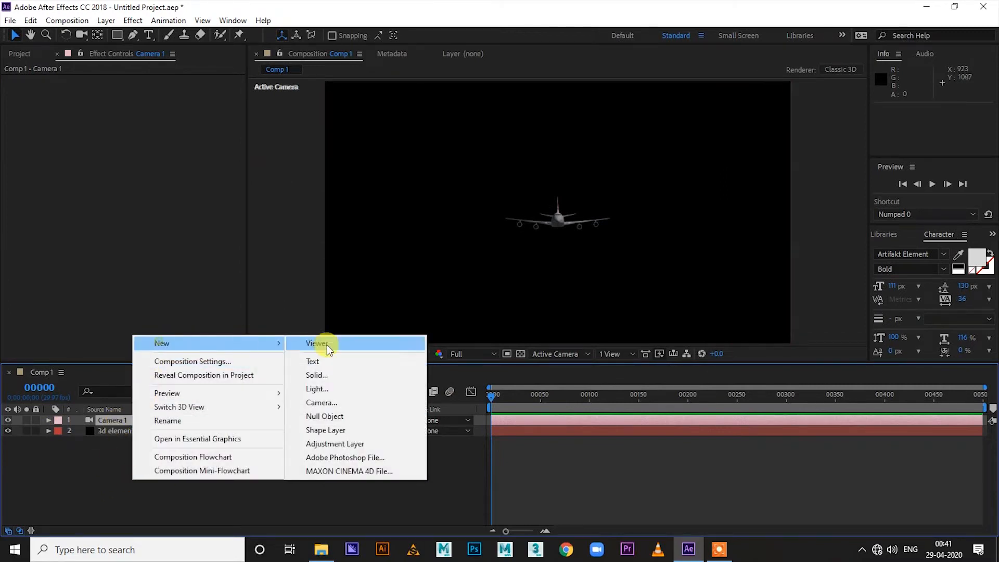
click(314, 389)
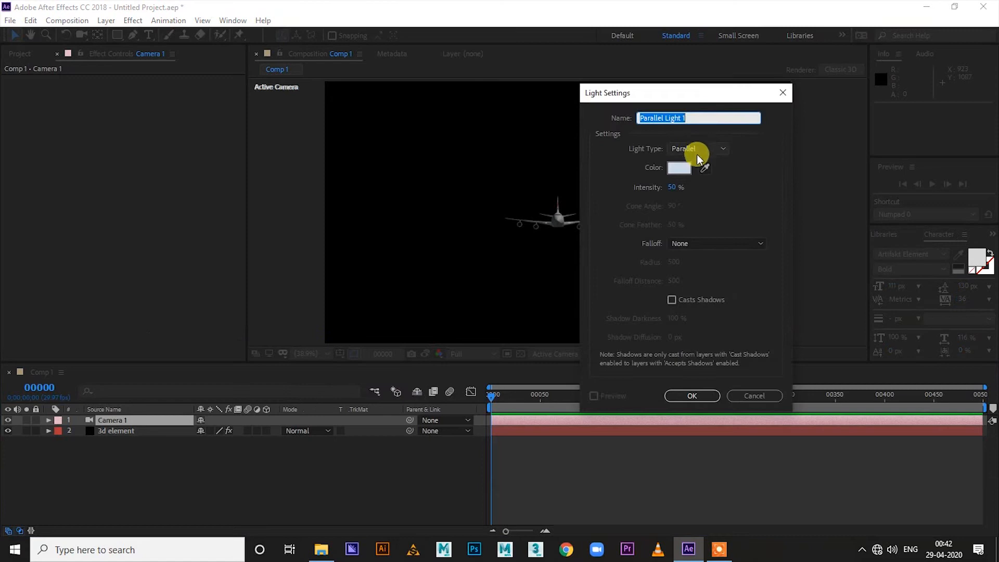
click(682, 395)
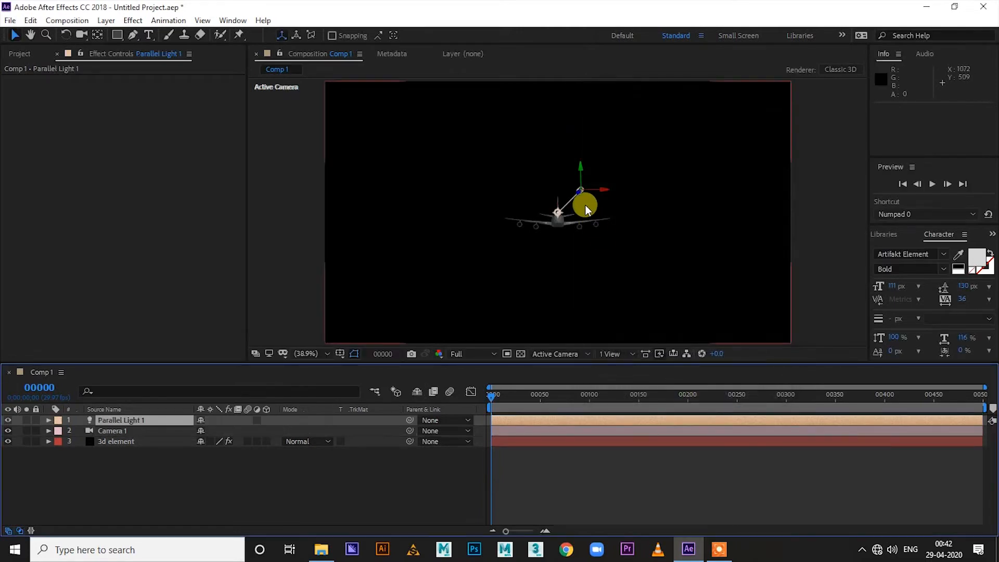
mouse_move(598, 192)
mouse_down()
mouse_move(613, 192)
mouse_move(604, 189)
mouse_up()
Step: Orbit Camera 1 to about position -221, 444, -4099 for a front three-quarter view of the jet
click(127, 430)
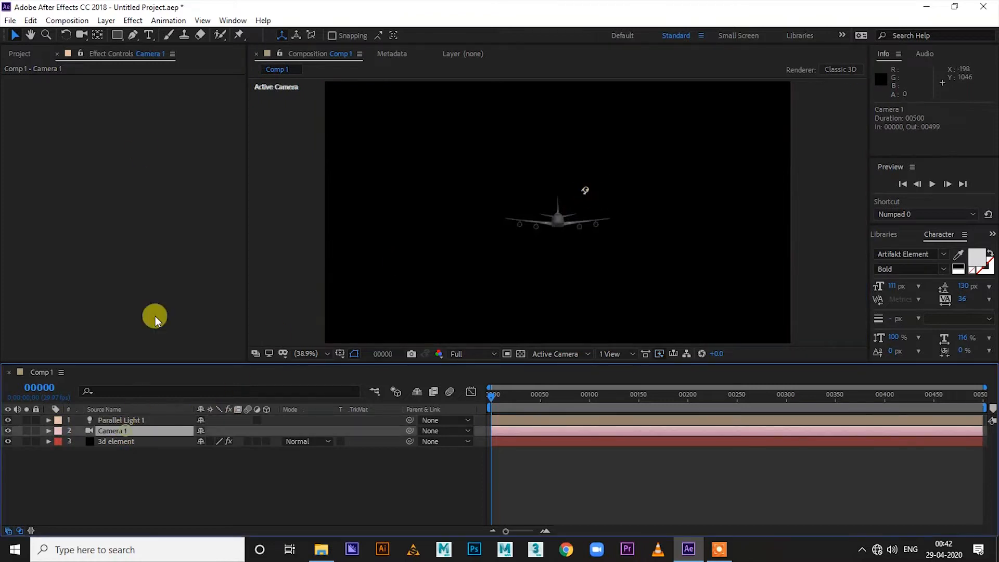
click(80, 36)
drag(521, 238, 552, 240)
scroll(605, 244, up, 3)
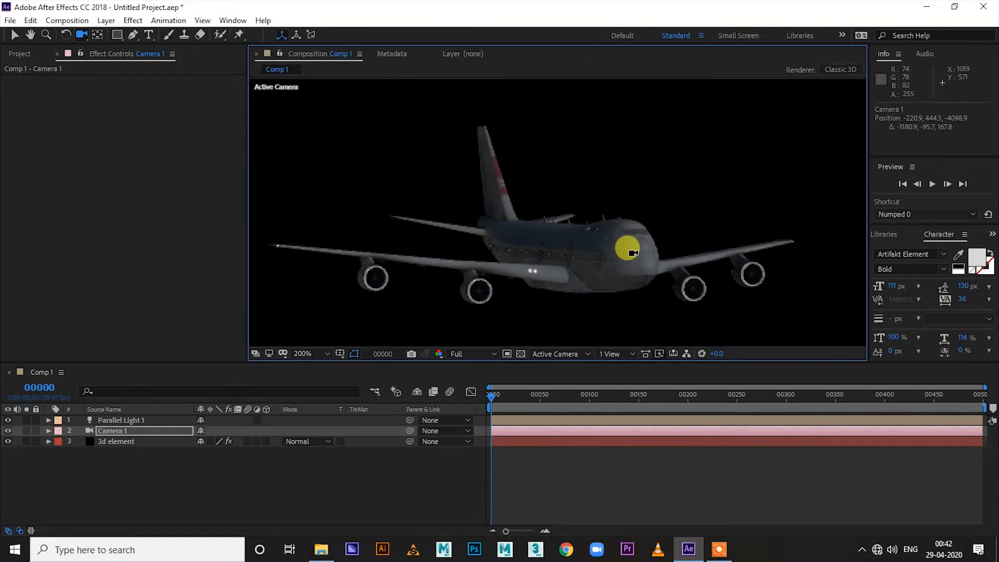
scroll(657, 235, down, 3)
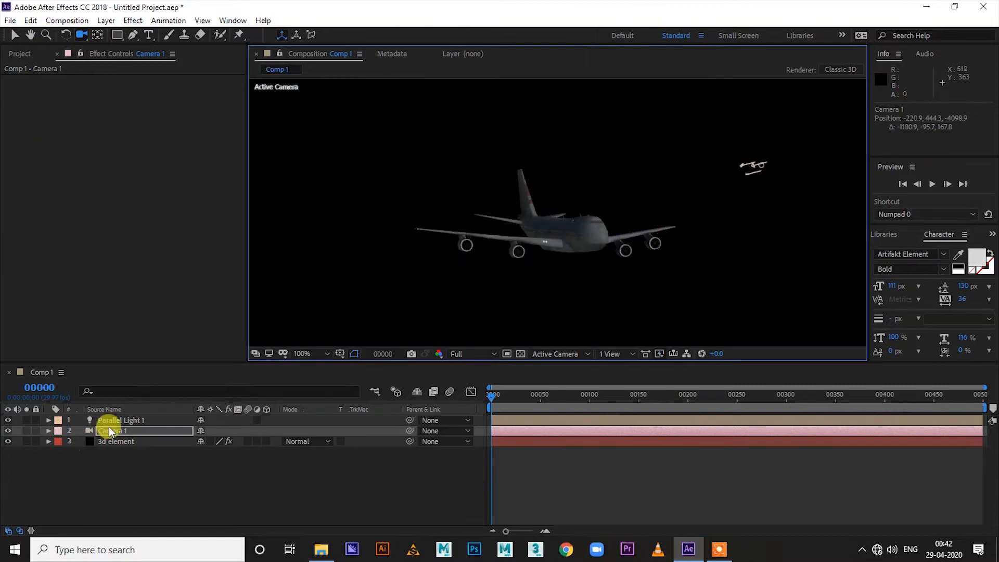
Step: Move the parallel light higher and farther out along X, with its point of interest at about 1049, 531, 3 near the jet's nose
click(116, 422)
click(14, 34)
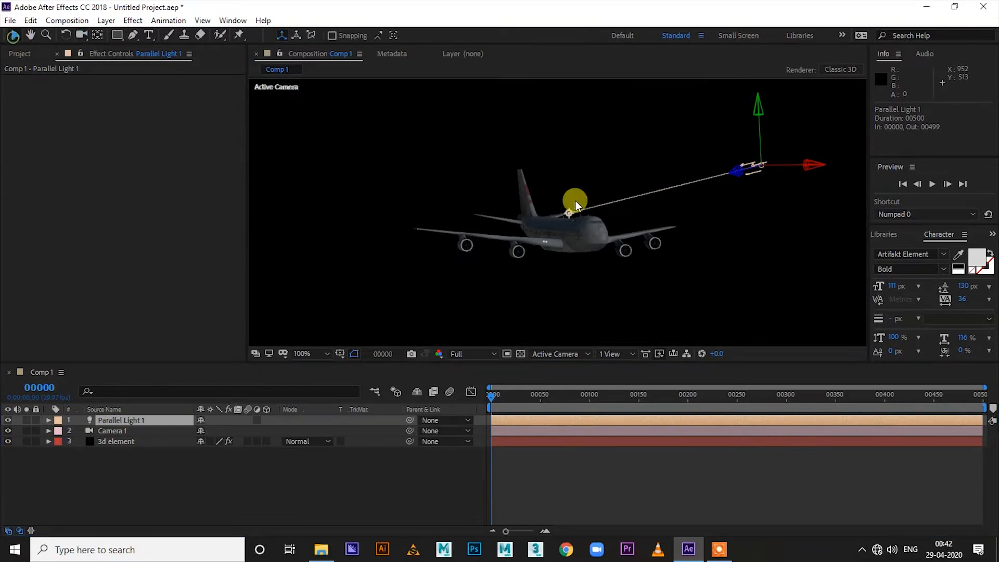
drag(570, 215, 616, 224)
drag(815, 165, 836, 166)
drag(639, 223, 594, 219)
drag(780, 111, 784, 53)
drag(590, 160, 599, 216)
scroll(636, 257, up, 1)
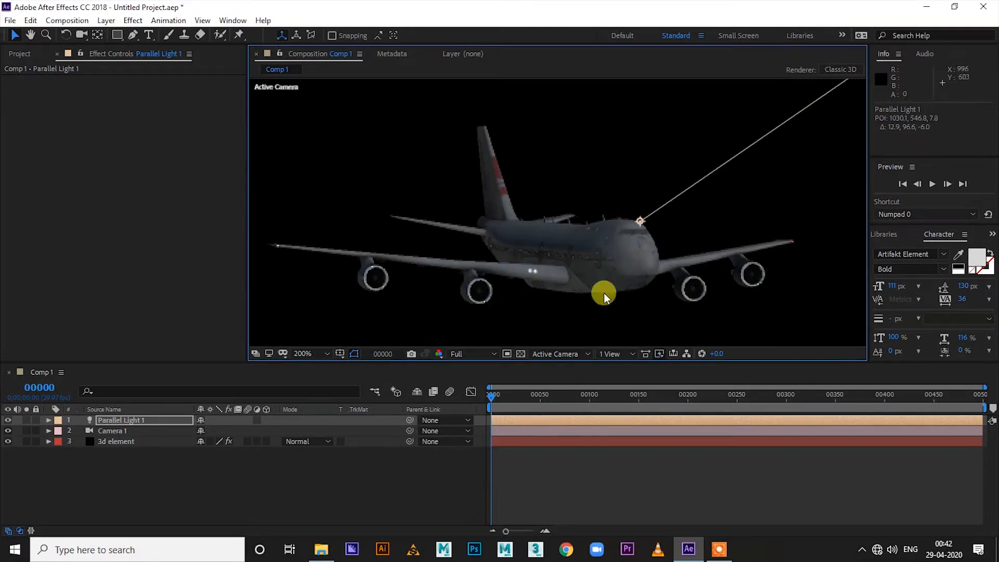
drag(638, 222, 664, 201)
Step: Raise the parallel light's intensity to 106% in its light options, and collapse the layer
click(50, 421)
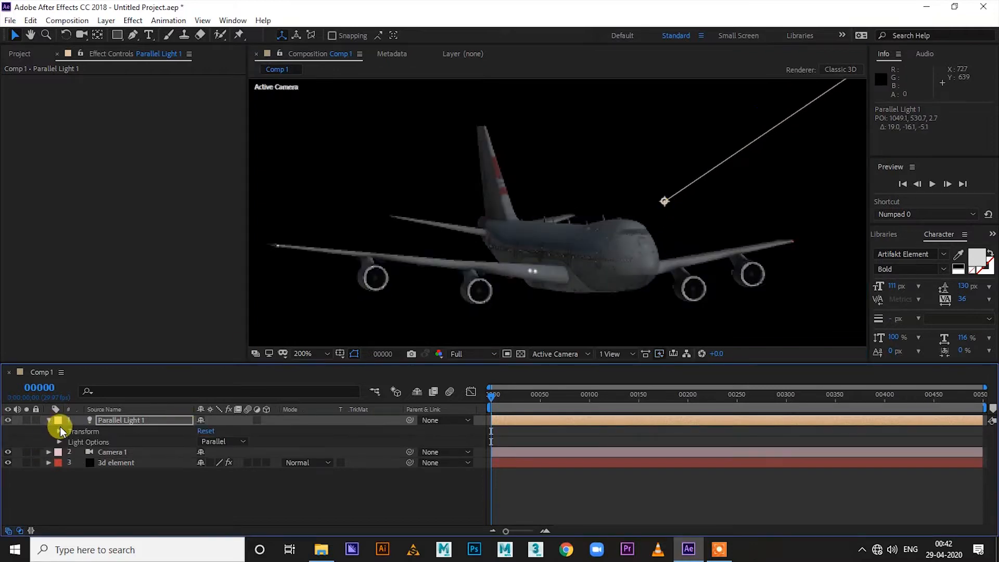
click(60, 442)
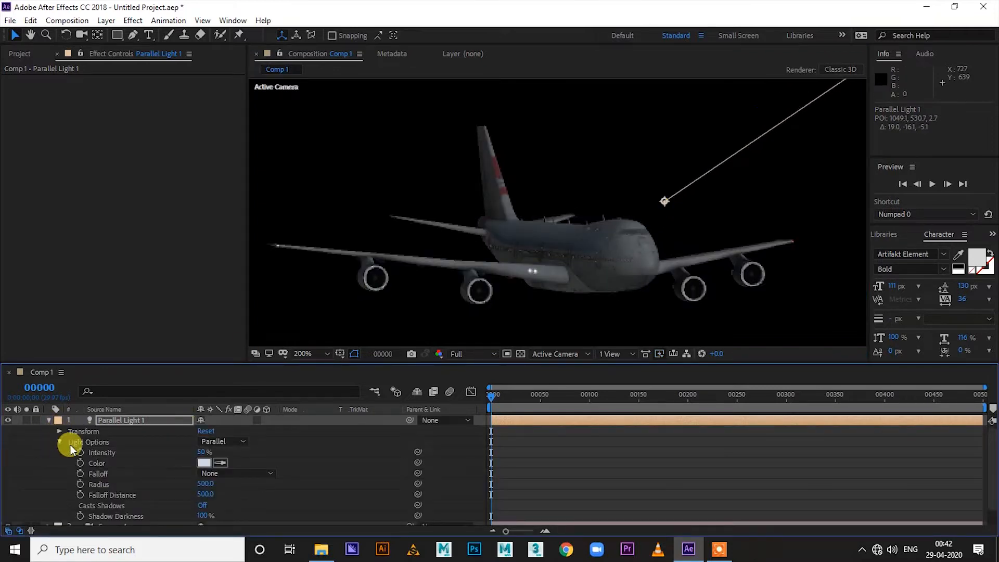
scroll(173, 473, down, 2)
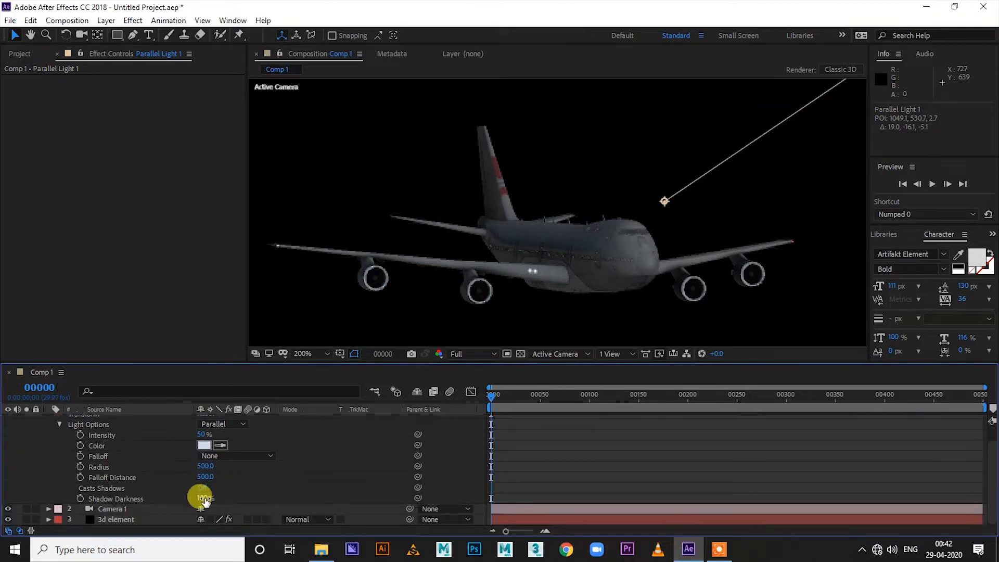
scroll(208, 476, up, 2)
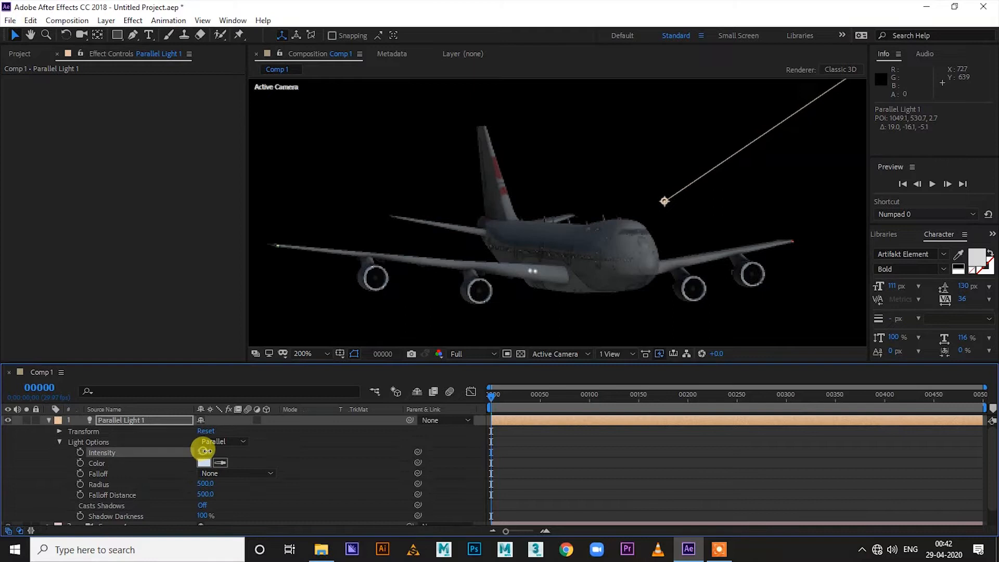
drag(202, 452, 214, 451)
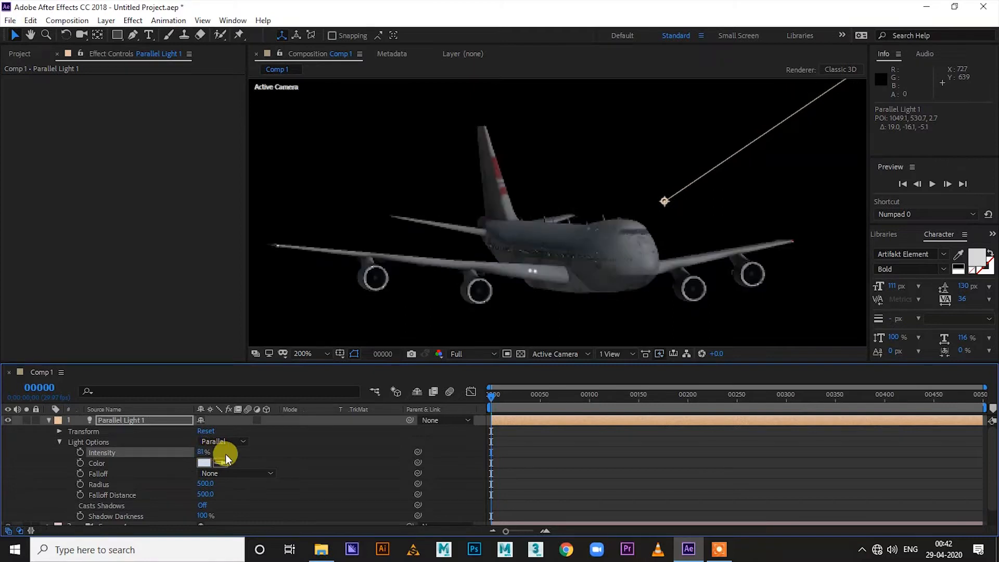
drag(204, 451, 224, 451)
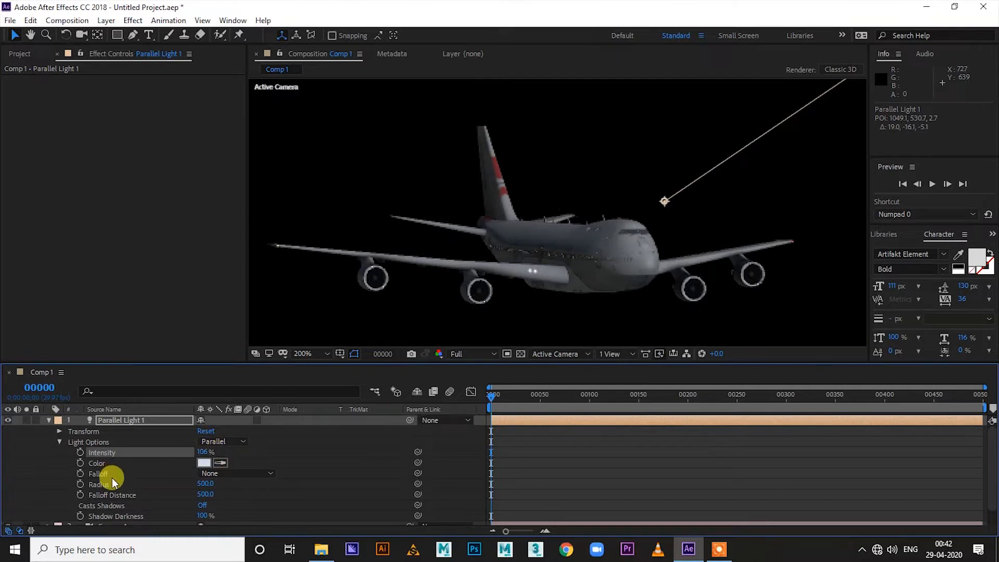
click(48, 419)
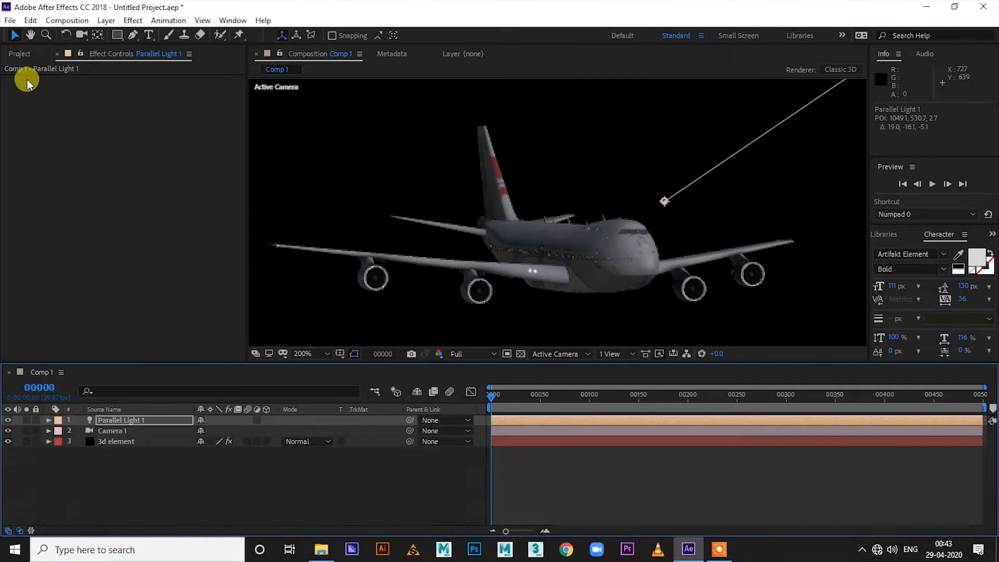
Step: Import sky_clouds_height_110728_3840x2400.jpg from the Vijay VFX DATA folder and place it beneath the 3d element layer as the background
click(17, 56)
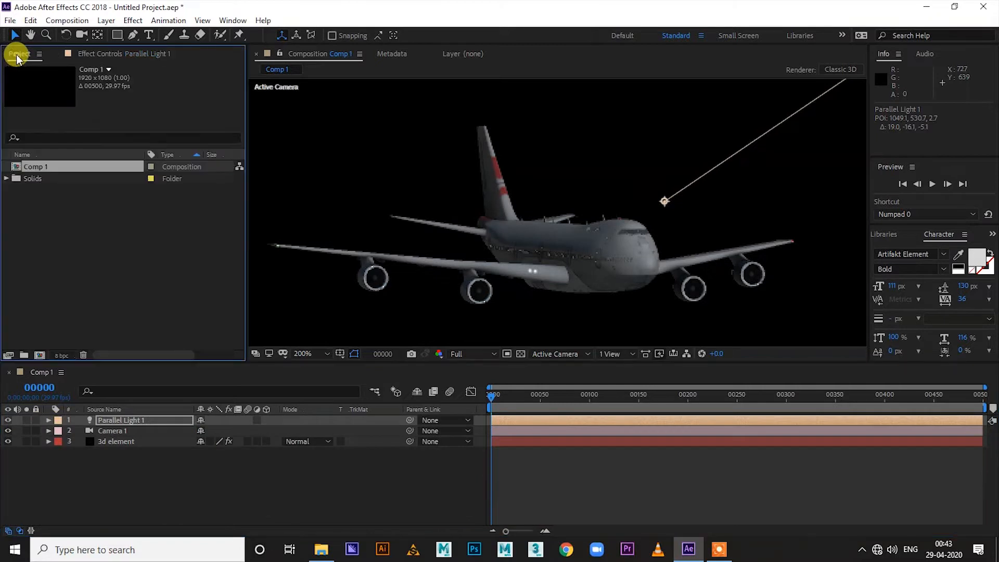
click(321, 551)
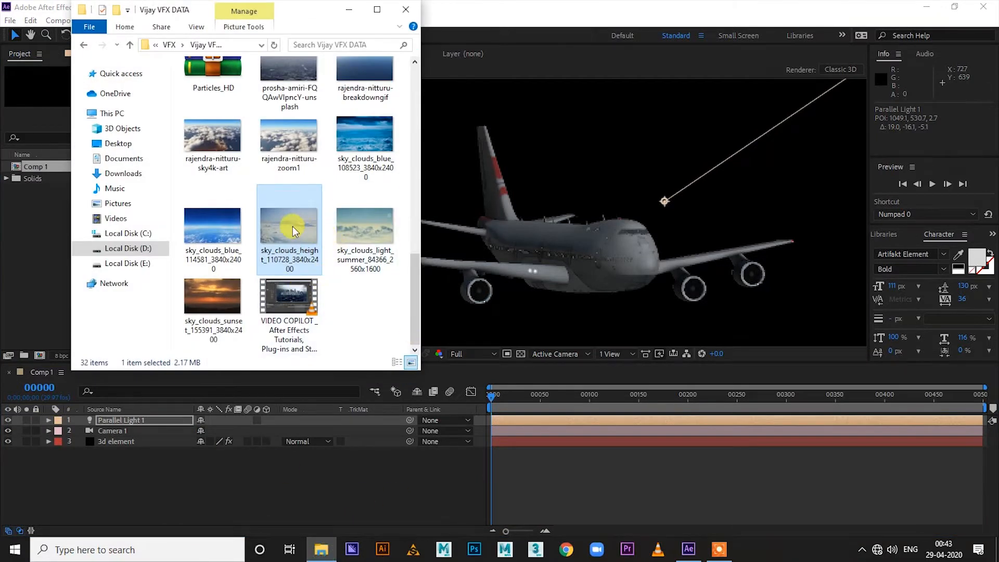
drag(295, 226, 40, 253)
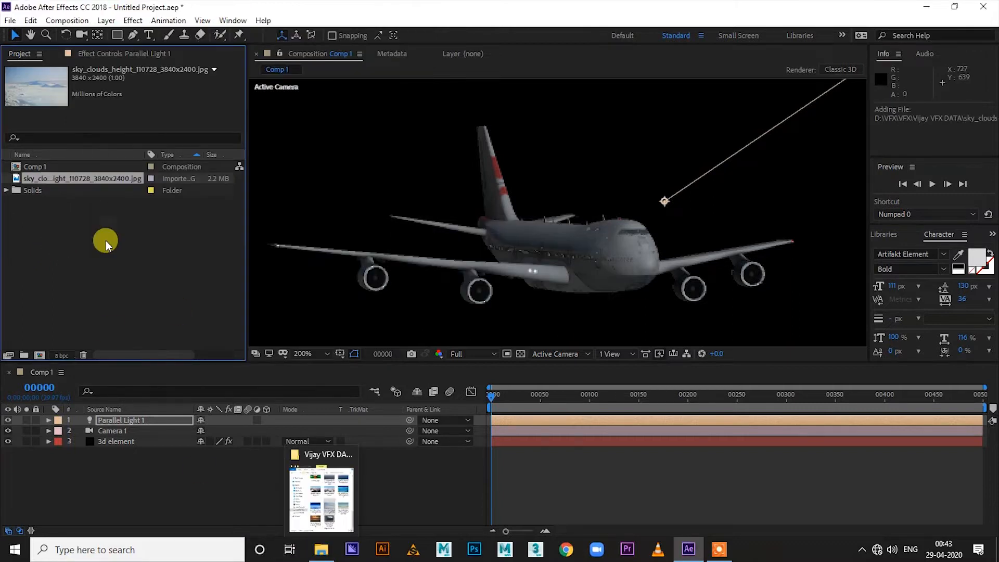
drag(48, 179, 74, 454)
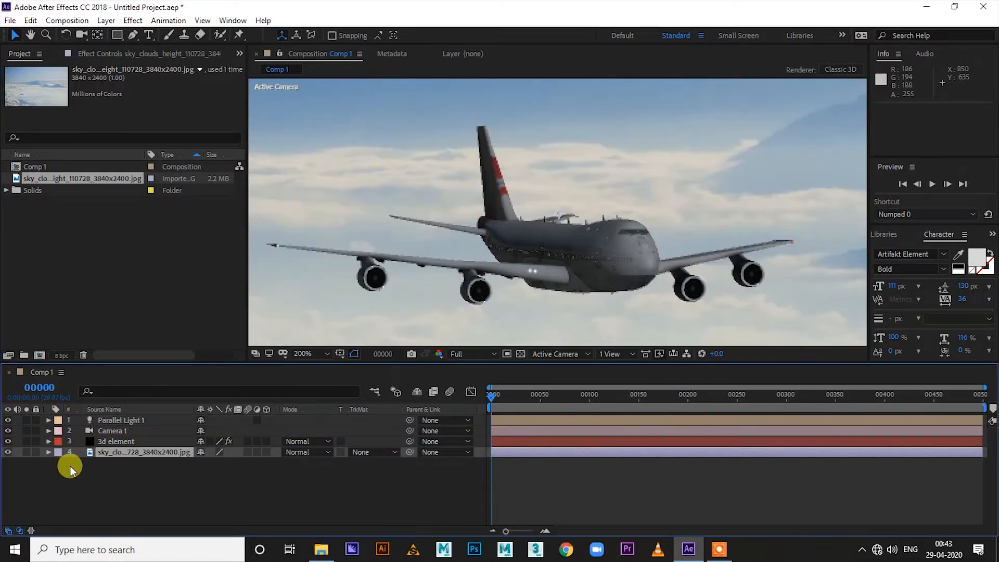
click(116, 451)
scroll(590, 236, down, 2)
scroll(593, 240, down, 4)
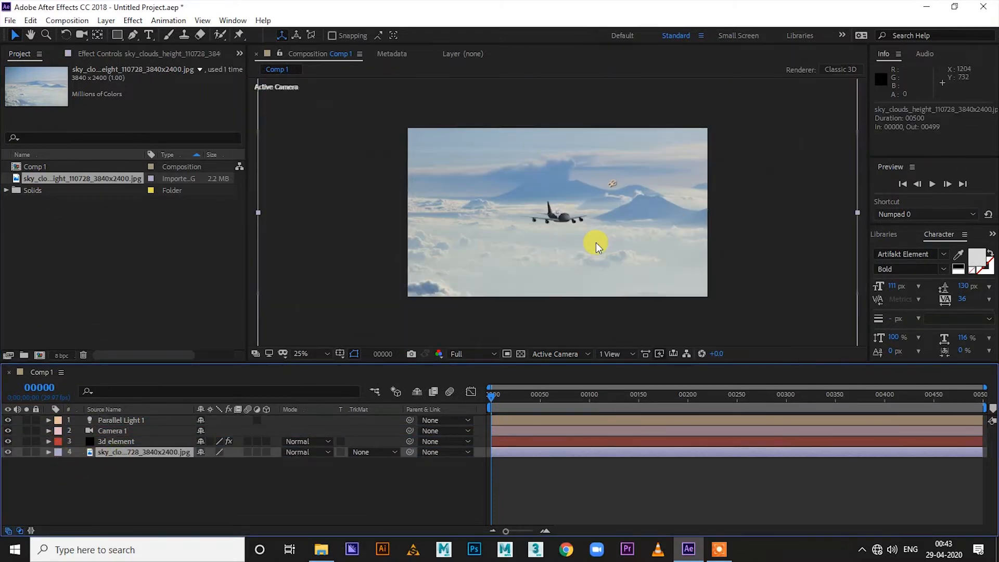
scroll(596, 242, up, 3)
scroll(594, 244, down, 1)
scroll(594, 243, down, 2)
scroll(594, 244, up, 2)
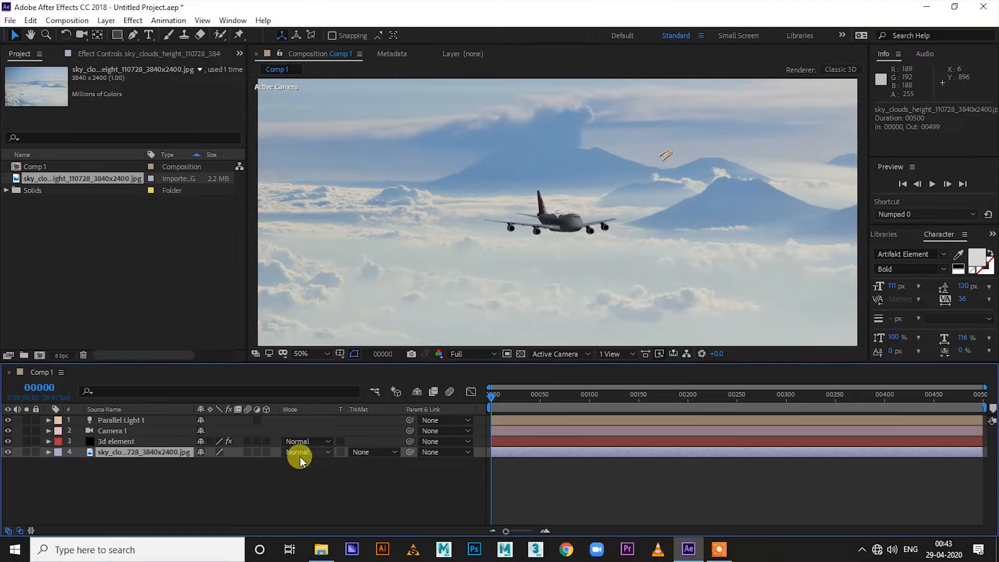
Step: Make the sky image a 3D layer and scale it uniformly to 62%
click(265, 451)
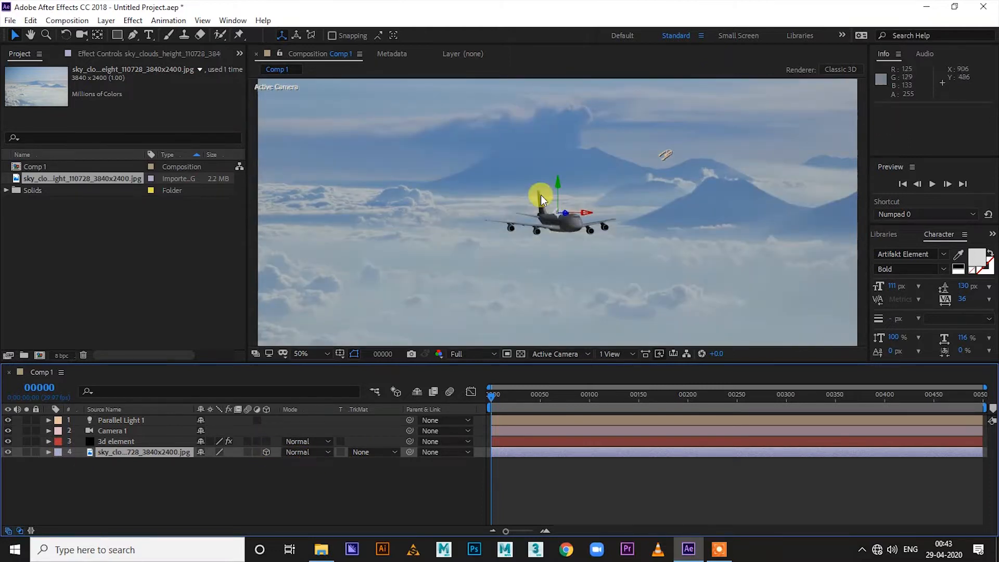
scroll(544, 266, down, 2)
scroll(545, 266, down, 2)
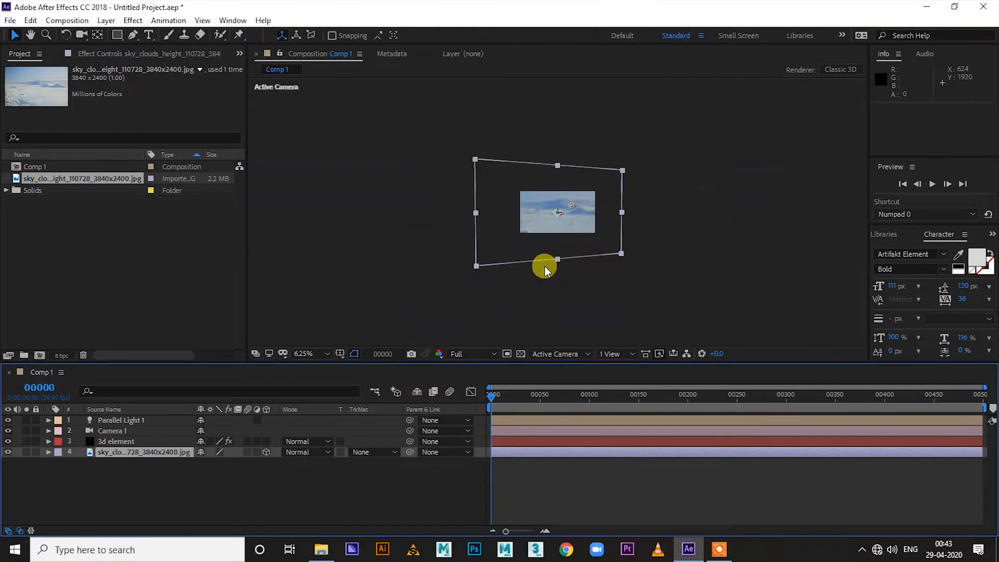
scroll(545, 267, down, 1)
scroll(544, 267, up, 1)
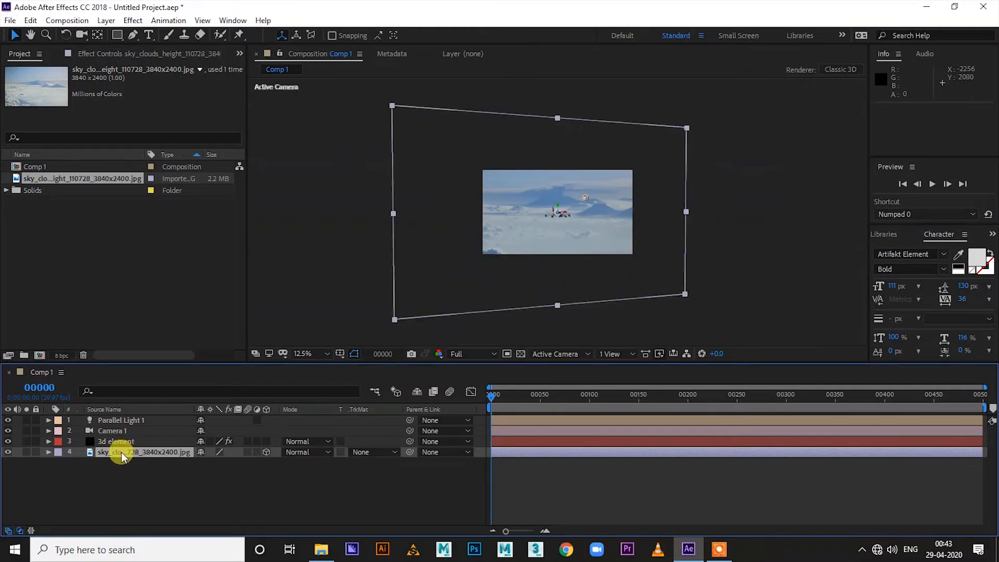
key(s)
drag(218, 463, 192, 464)
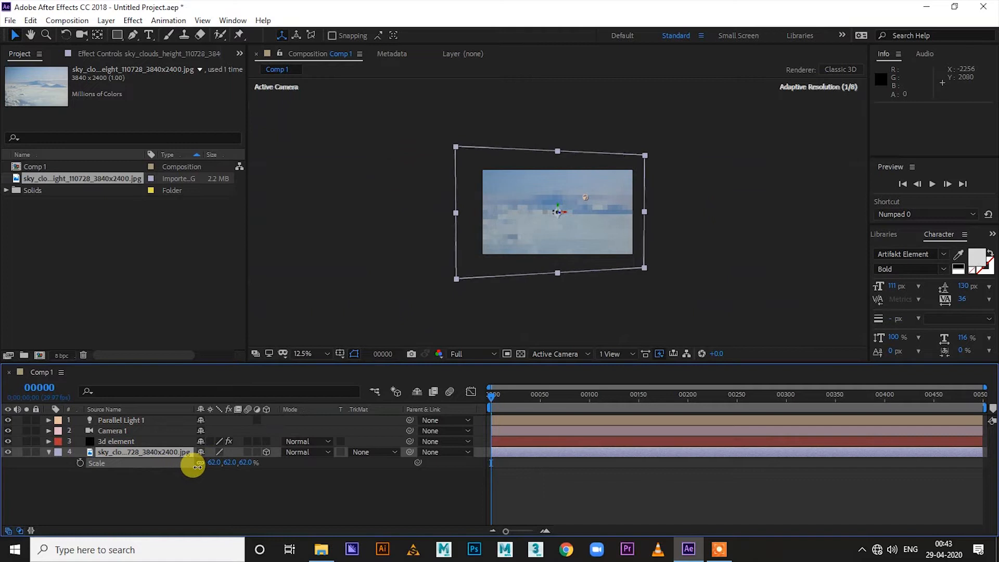
click(90, 475)
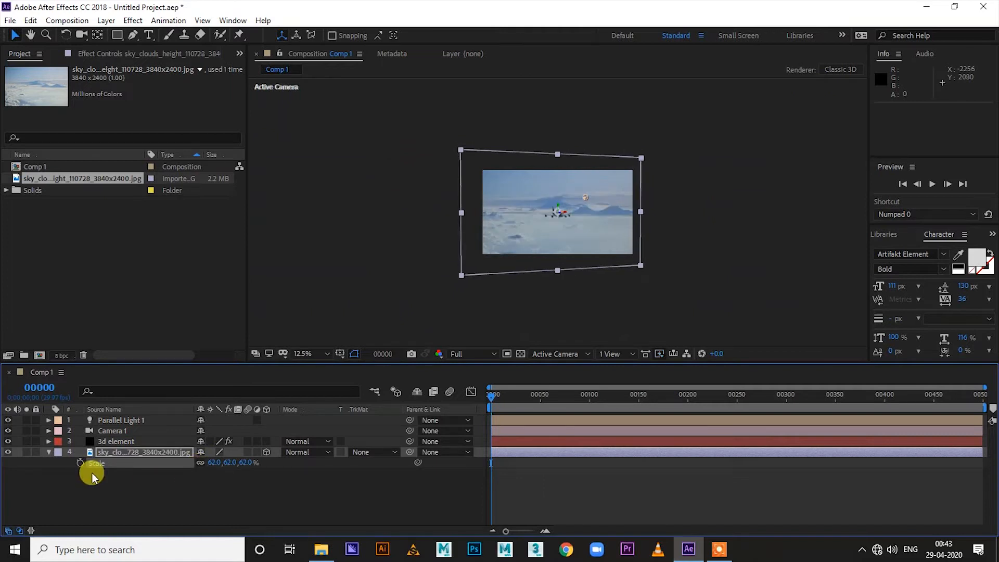
Step: Rotate the sky layer toward the camera by setting its orientation to 0°, 11°, 0°
click(47, 452)
click(47, 452)
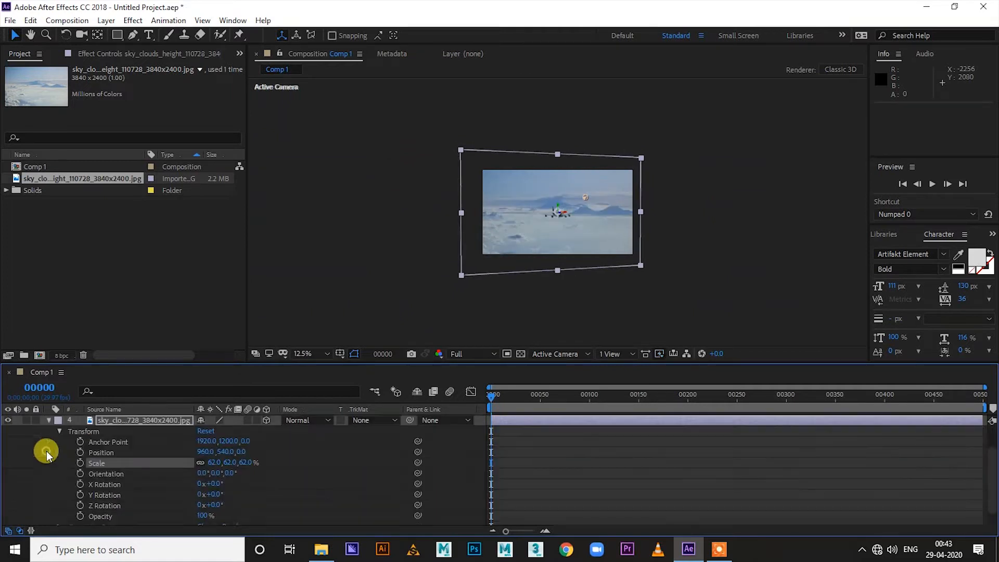
scroll(233, 482, up, 1)
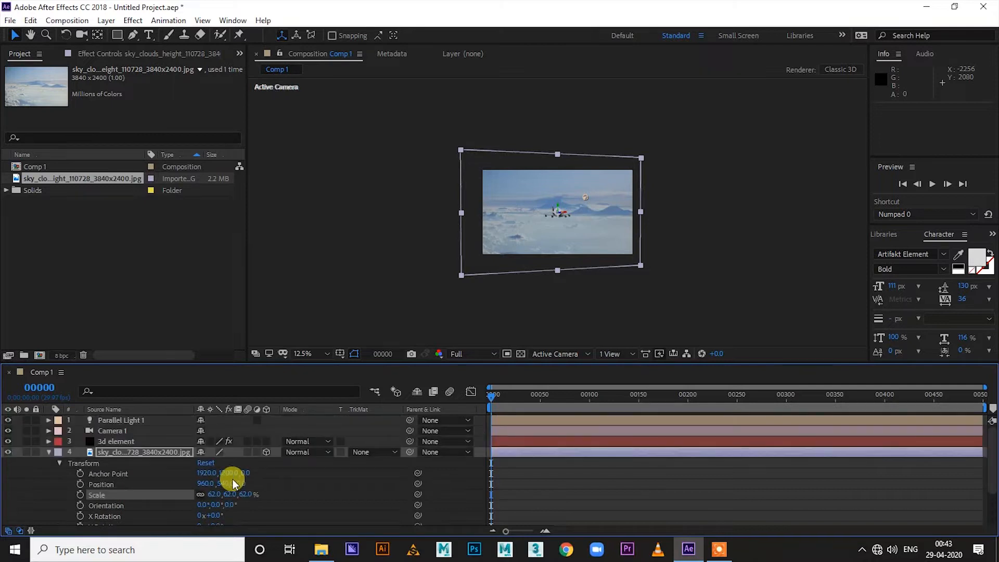
scroll(232, 486, down, 1)
drag(232, 472, 211, 469)
key(ctrl+z)
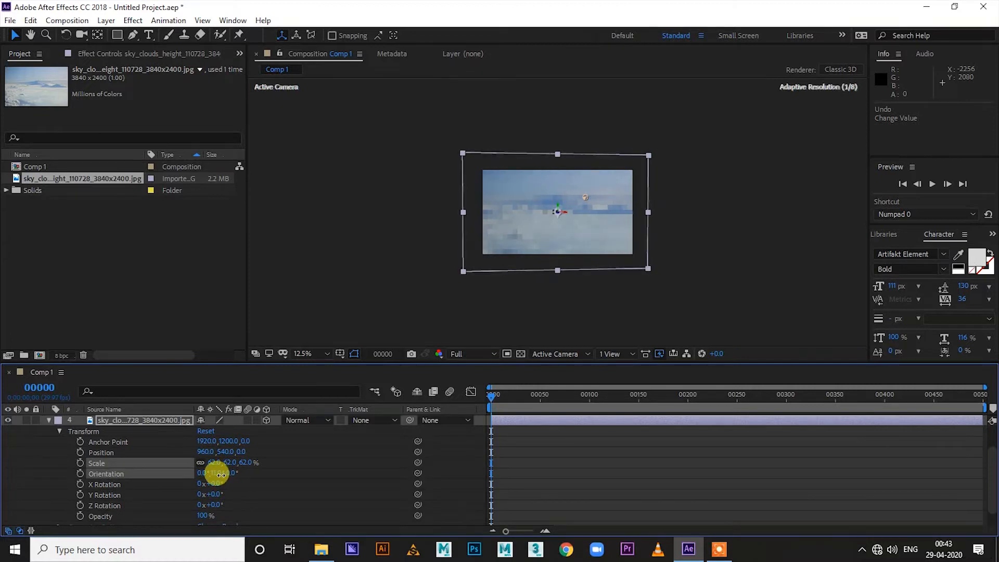
scroll(578, 267, up, 4)
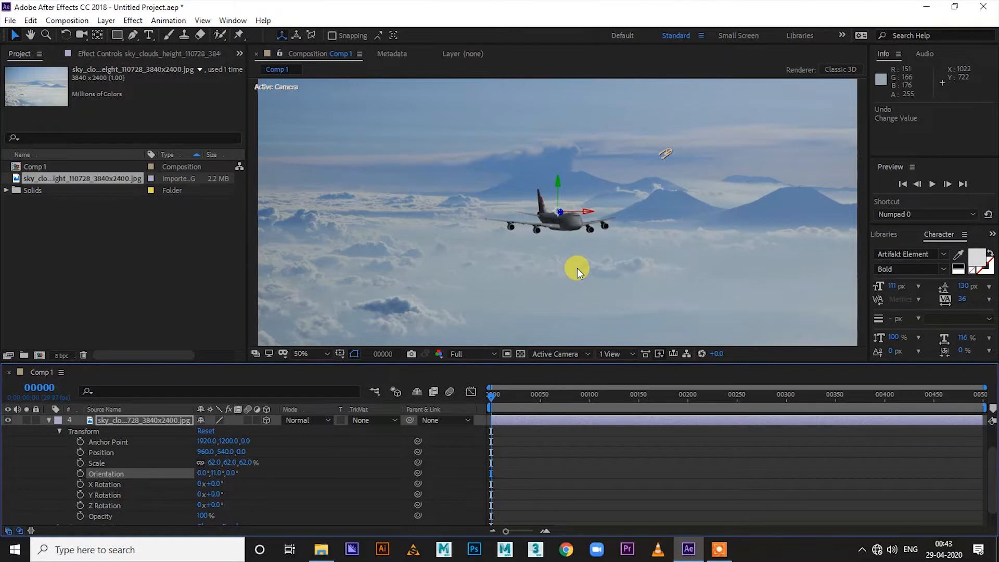
scroll(119, 483, up, 2)
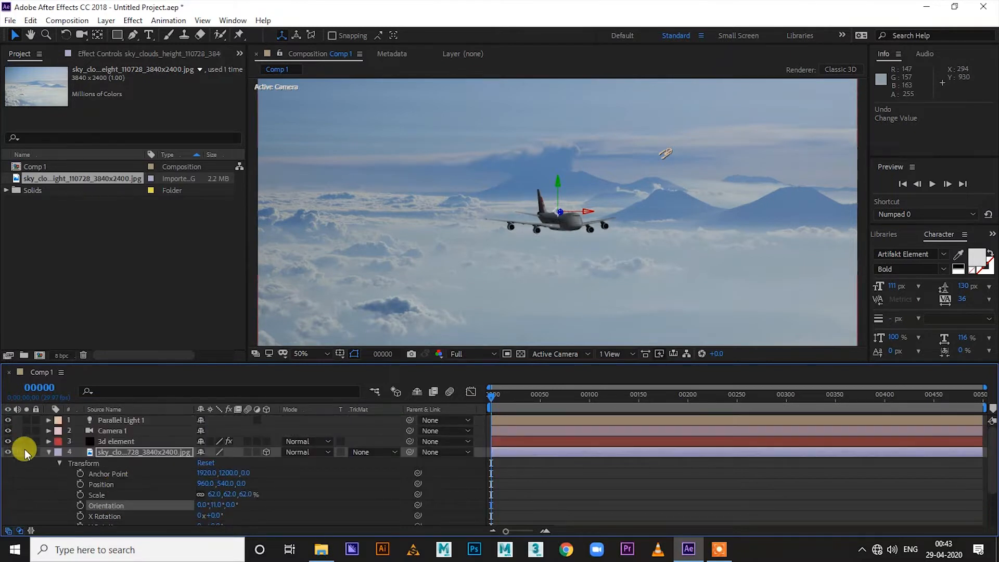
Step: Sample a blue from the sky image as the parallel light's color and make it slightly brighter
click(49, 418)
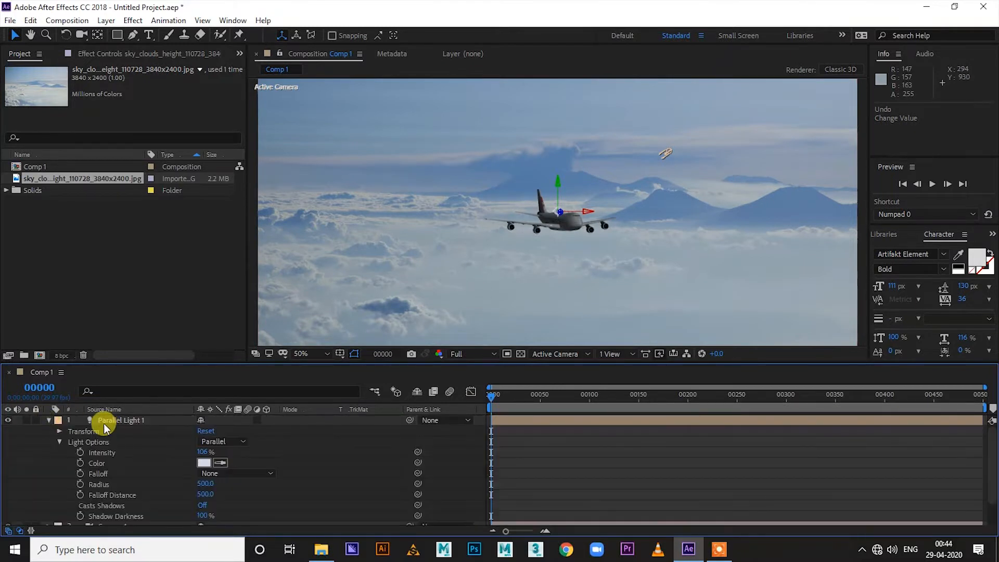
click(220, 462)
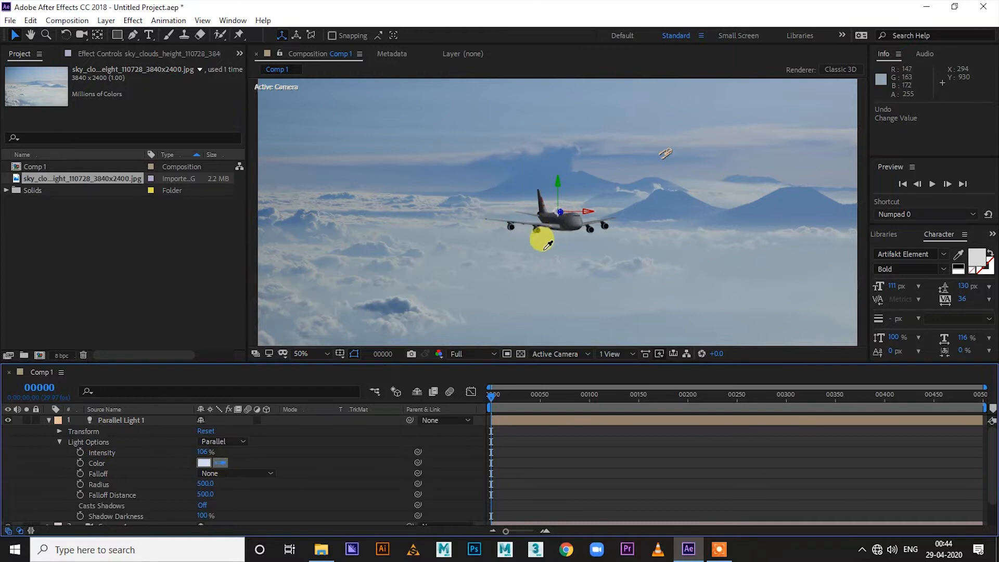
click(401, 132)
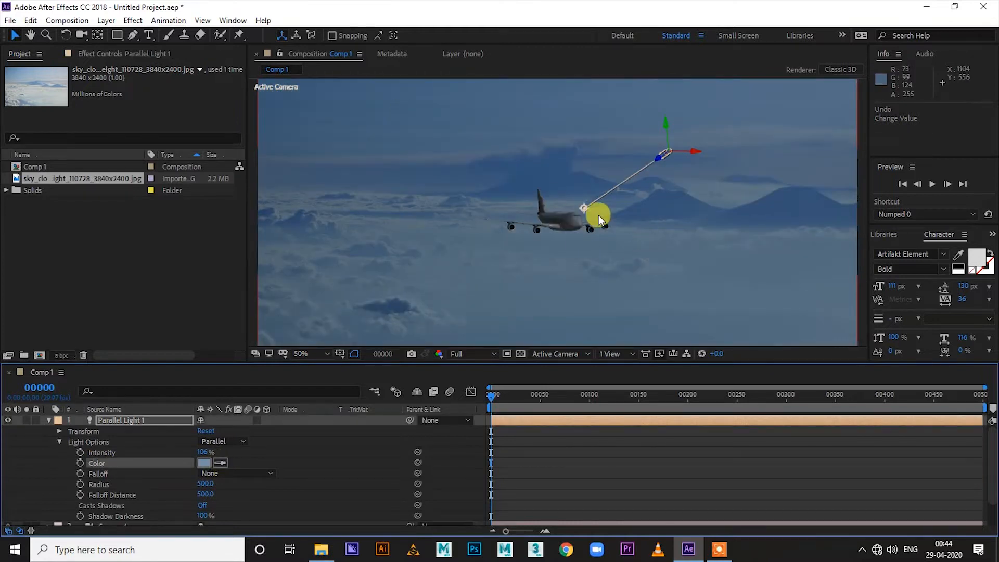
click(201, 463)
click(415, 204)
drag(415, 205, 413, 199)
click(631, 163)
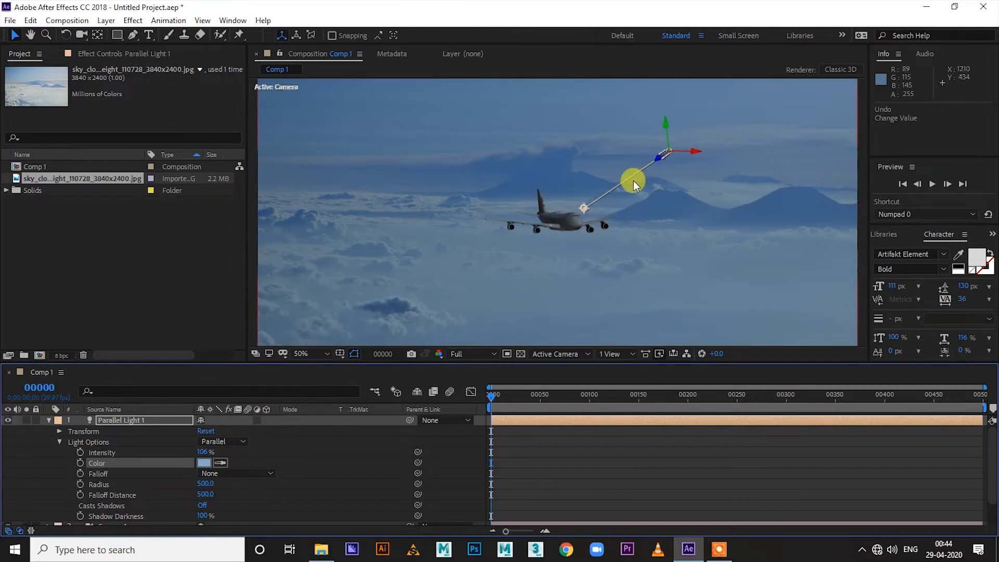
Step: Shift the parallel light farther out along X and place its point of interest at about 947, 542, -195 on the jet
mouse_move(583, 208)
mouse_down()
mouse_move(555, 216)
mouse_move(572, 208)
mouse_up()
drag(664, 152, 776, 189)
drag(707, 99, 707, 114)
drag(599, 214, 573, 214)
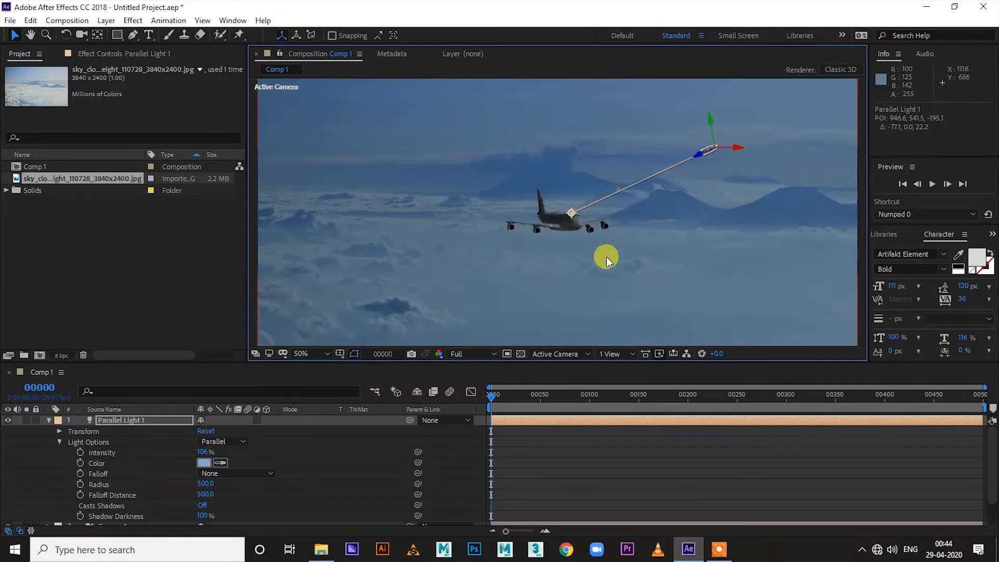
scroll(586, 255, up, 1)
scroll(586, 252, up, 1)
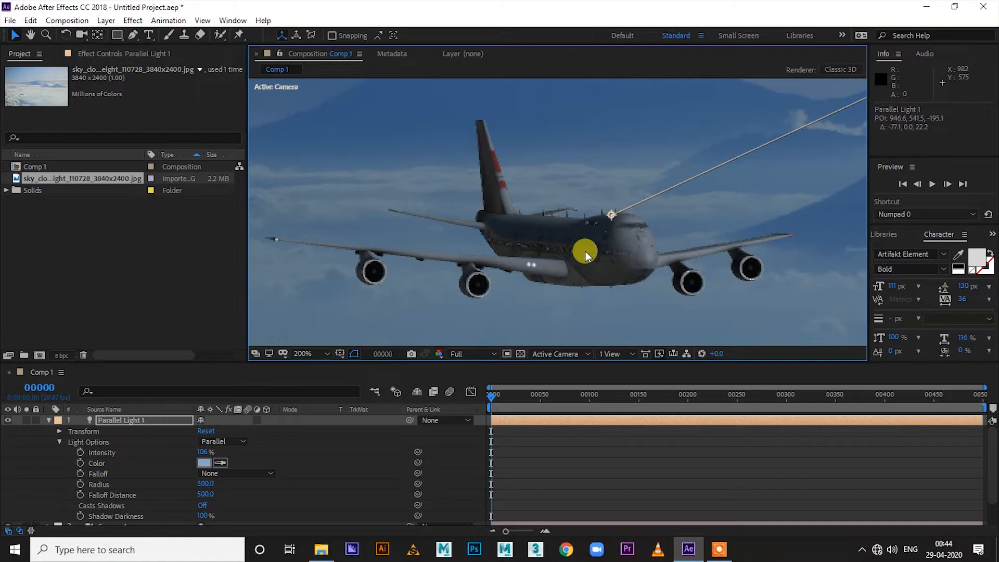
Step: Lower the parallel light closer to the jet, with its point of interest at about 1063, 567, 48, and collapse the layer
drag(614, 213, 658, 251)
scroll(675, 250, down, 4)
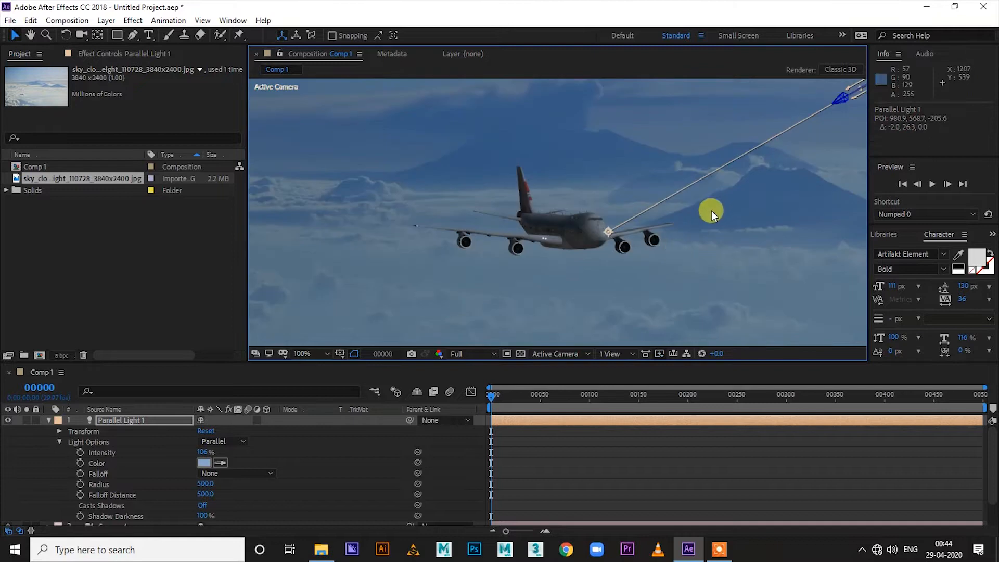
drag(628, 181, 585, 218)
scroll(577, 213, up, 2)
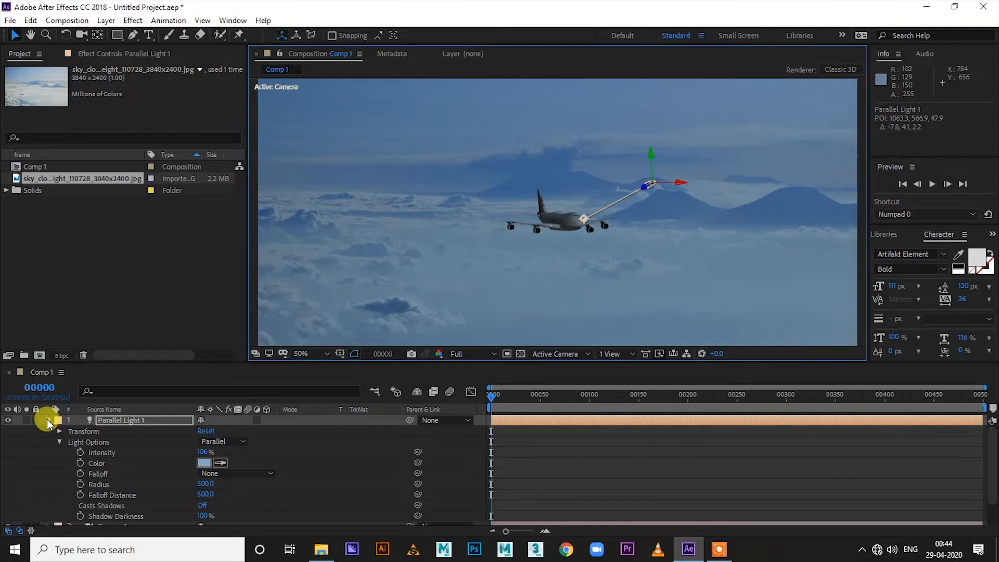
click(47, 420)
Step: Set the parallel light's intensity to 150%
click(117, 453)
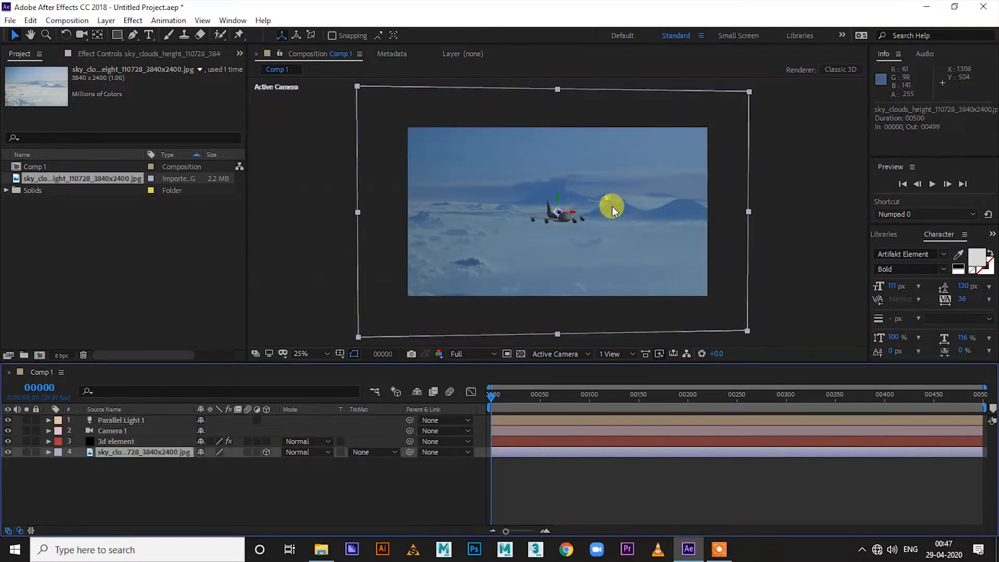
click(123, 421)
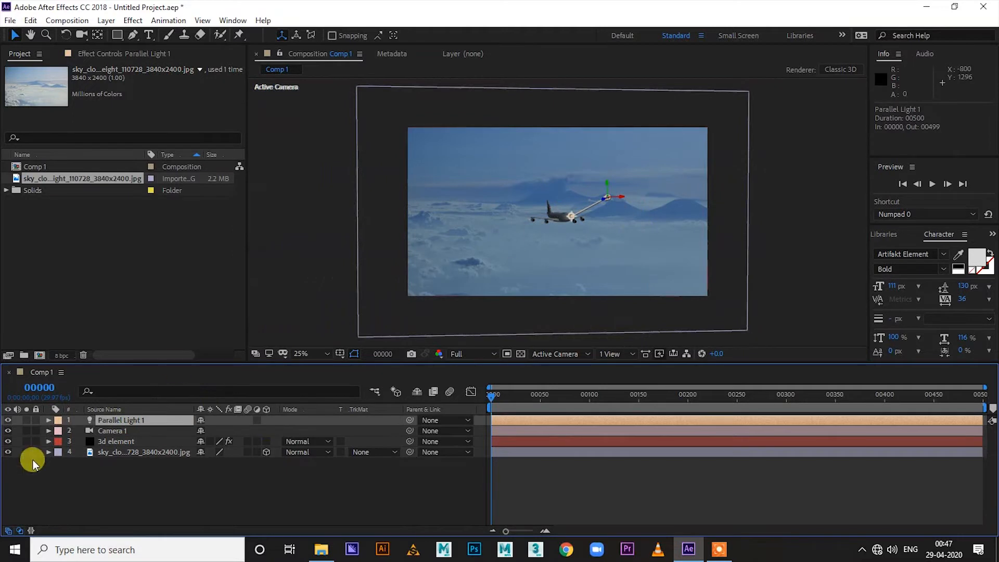
click(48, 420)
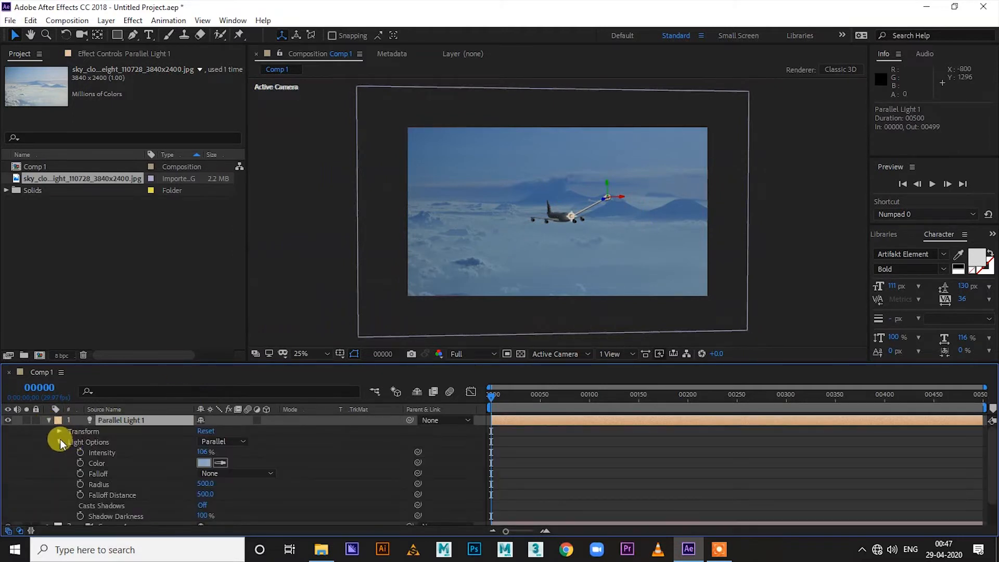
click(202, 452)
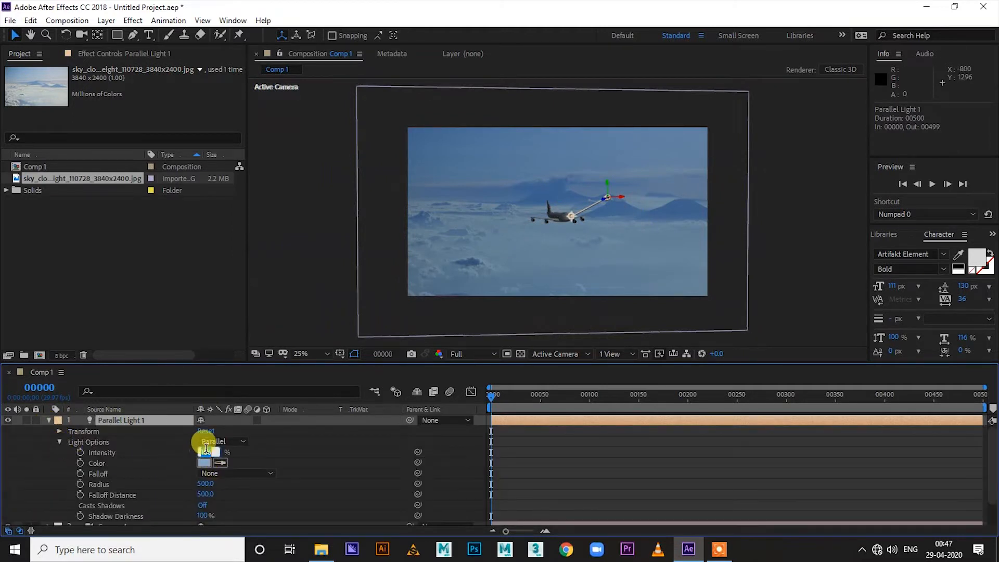
key(Return)
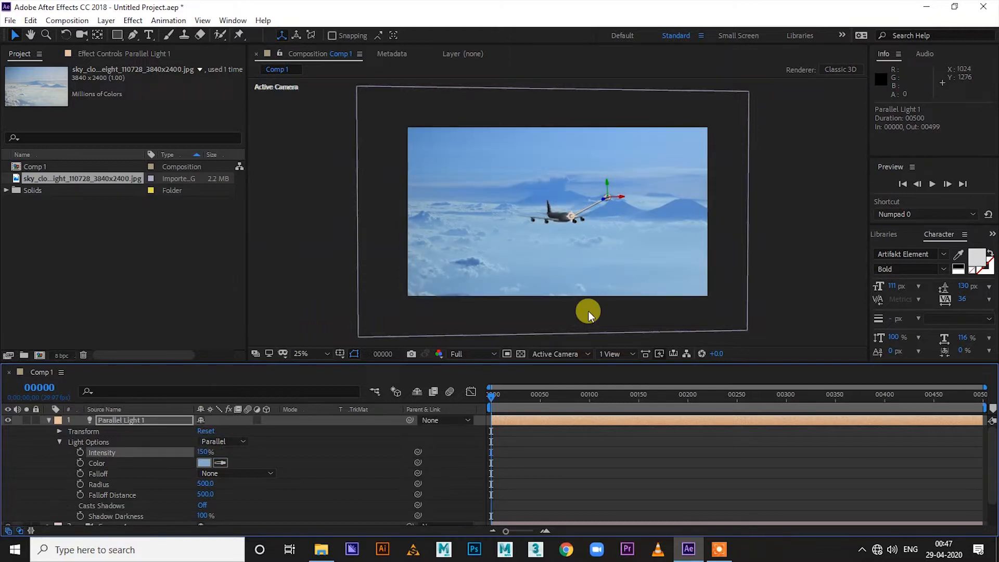
Step: Reposition the parallel light beside the jet and place its point of interest on the fuselage at about 1137, 566, 425
drag(620, 200, 723, 213)
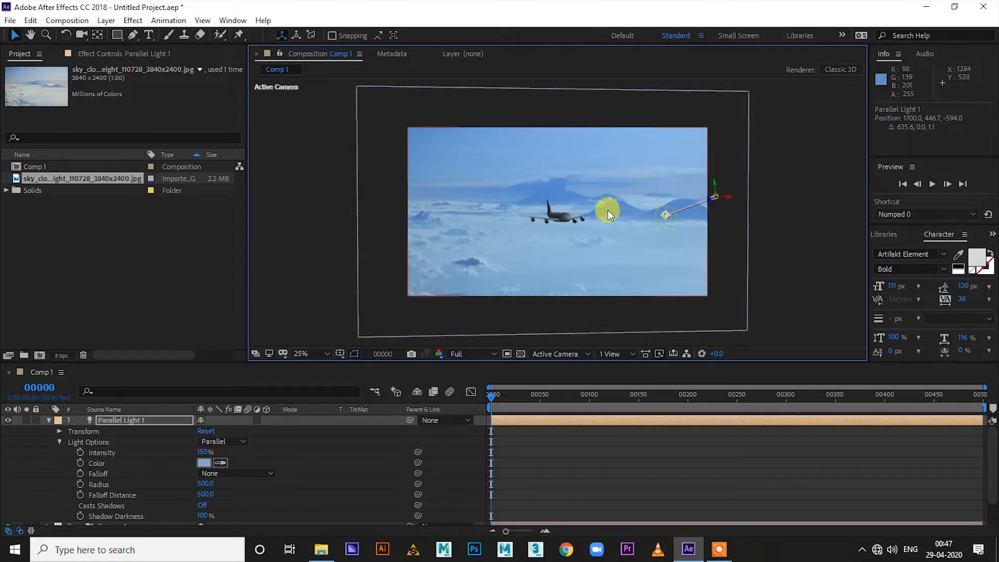
drag(671, 212, 582, 211)
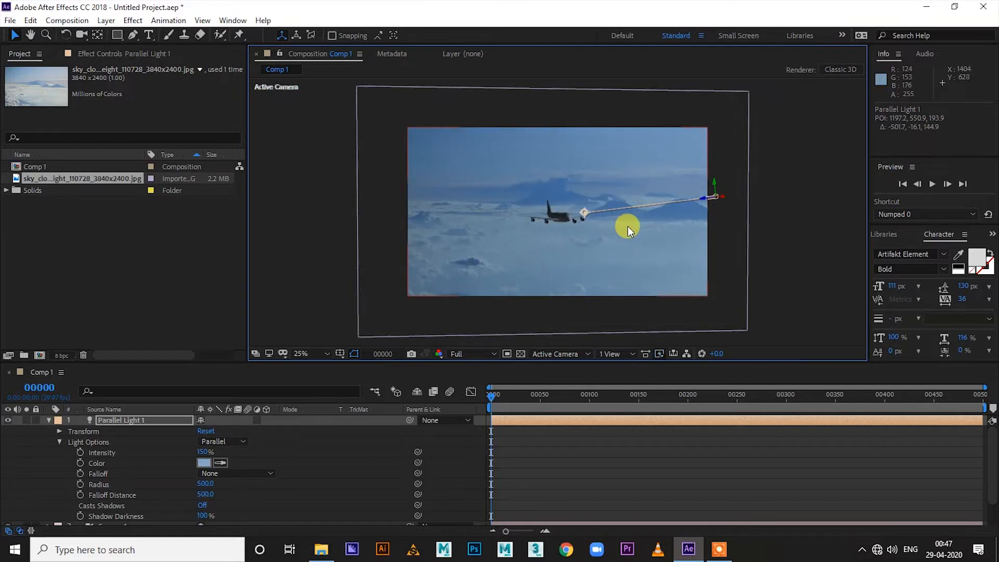
drag(586, 215, 541, 218)
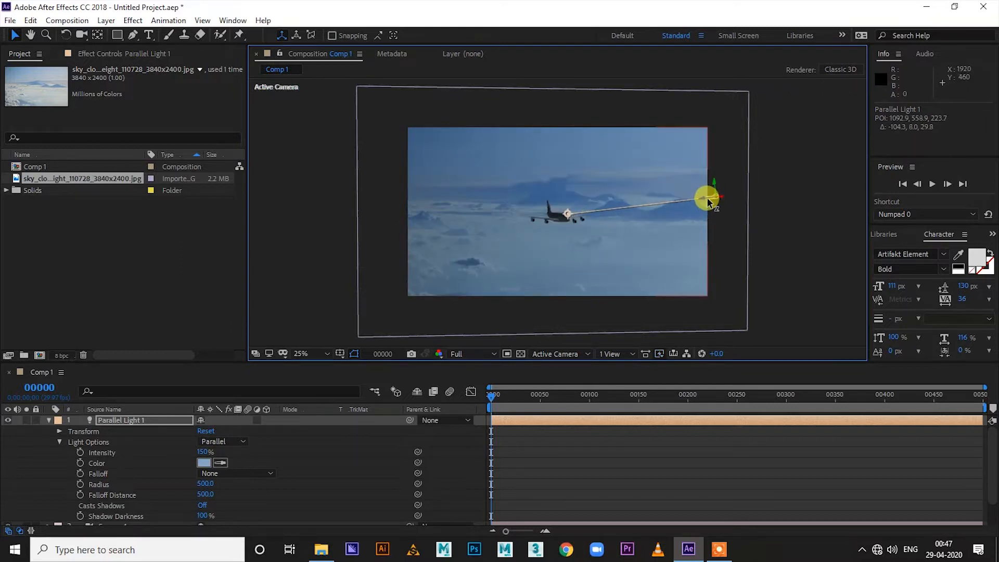
drag(699, 198, 645, 199)
drag(530, 218, 563, 208)
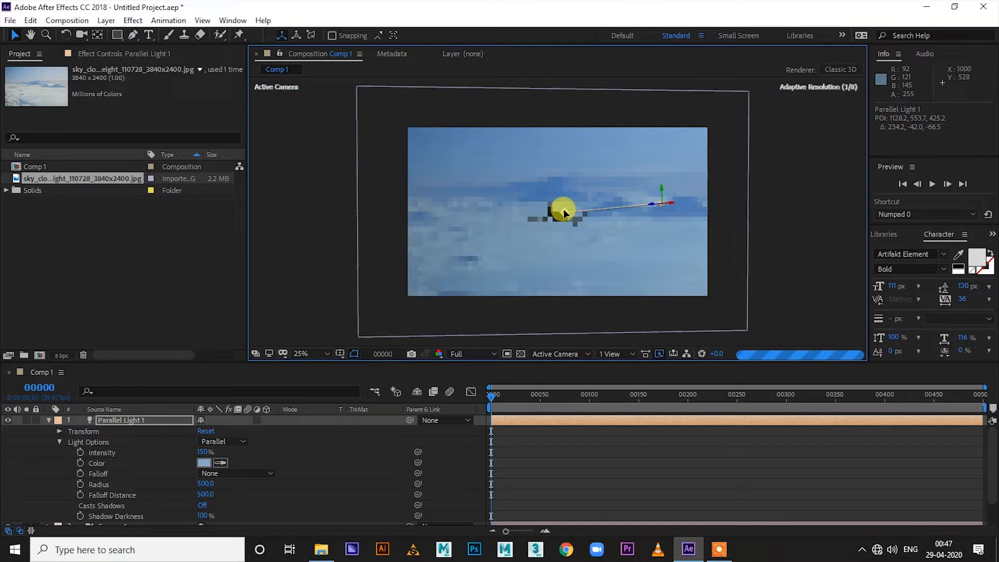
drag(661, 191, 661, 182)
drag(565, 203, 567, 215)
Step: Change the parallel light's color to the pale blue C5DAF0
click(213, 494)
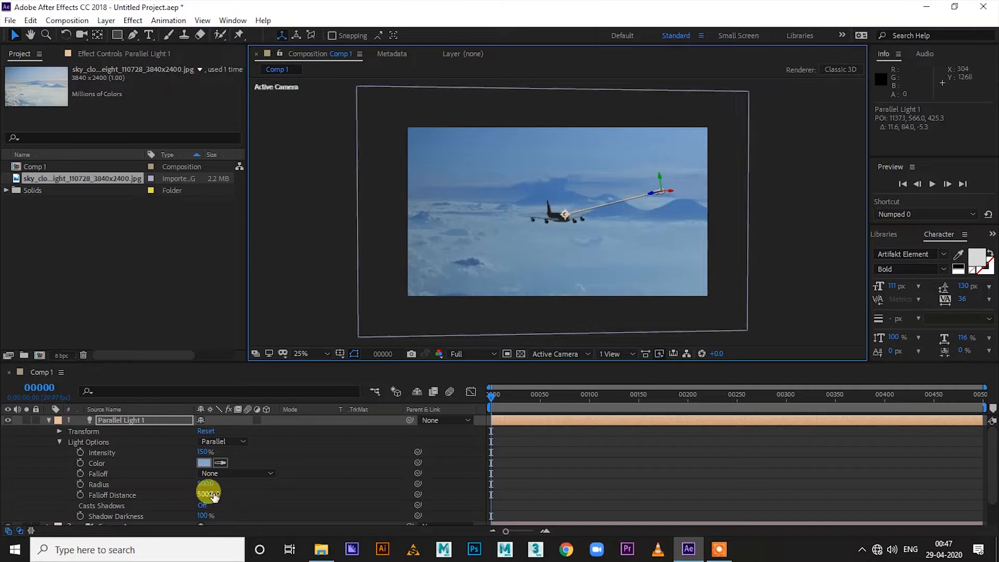
click(200, 463)
drag(407, 191, 401, 172)
click(398, 175)
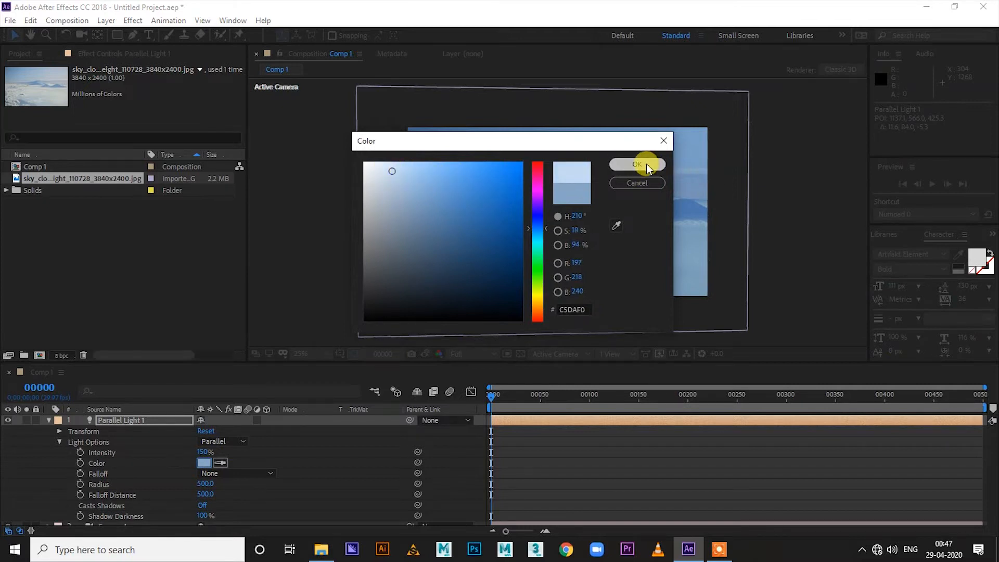
click(646, 165)
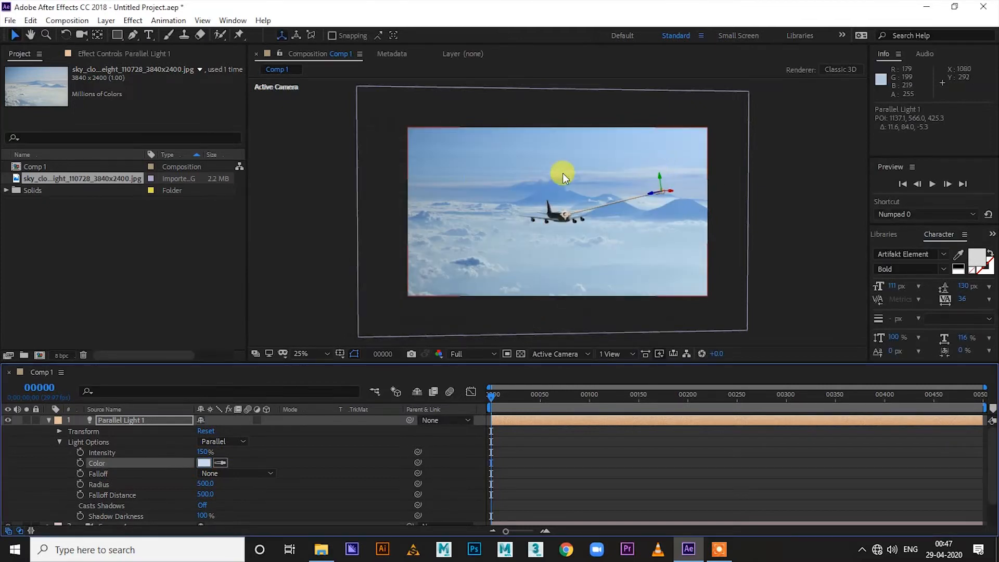
Step: Turn off Accepts Lights in the sky layer's material options and collapse those options
click(49, 420)
click(115, 453)
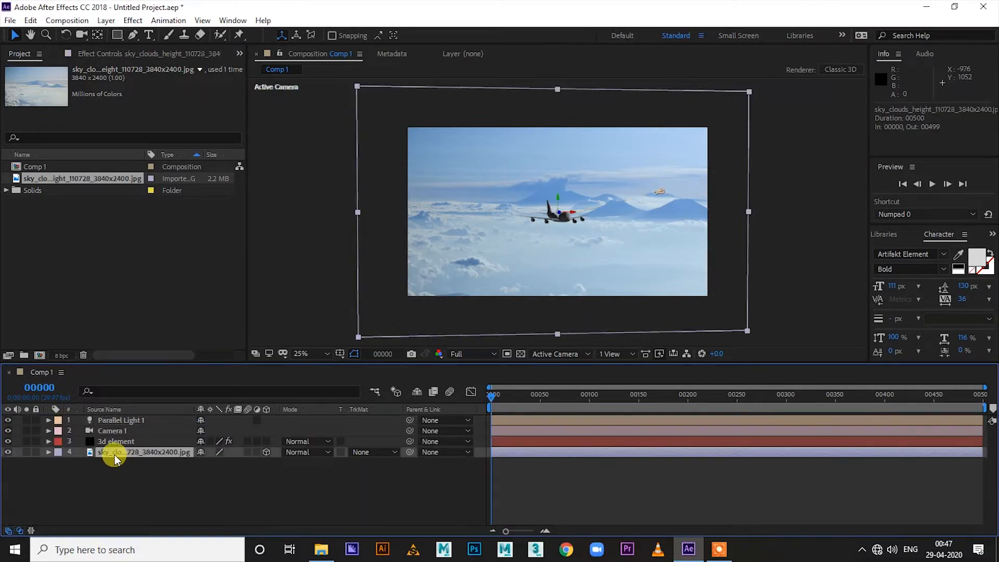
click(47, 452)
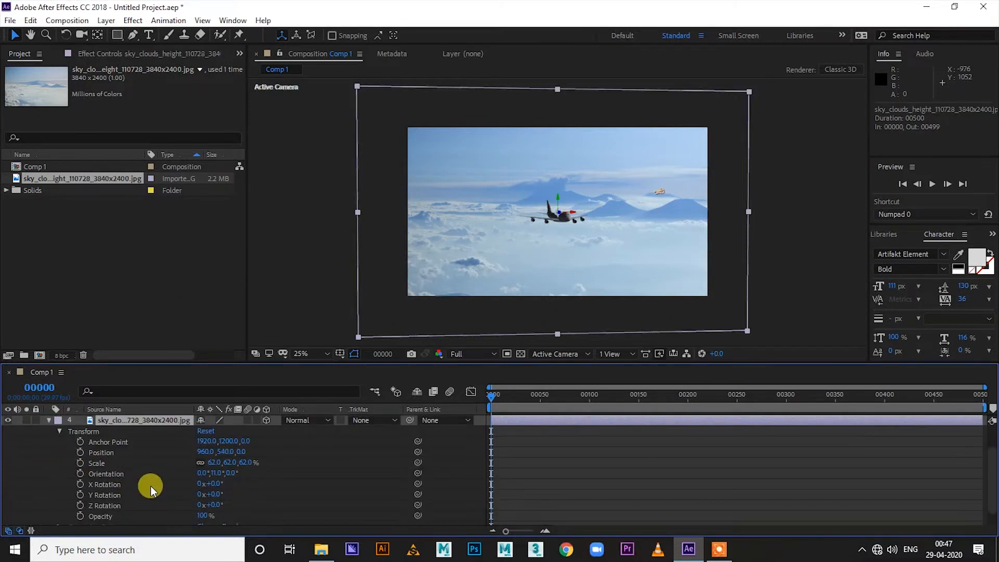
scroll(144, 485, down, 2)
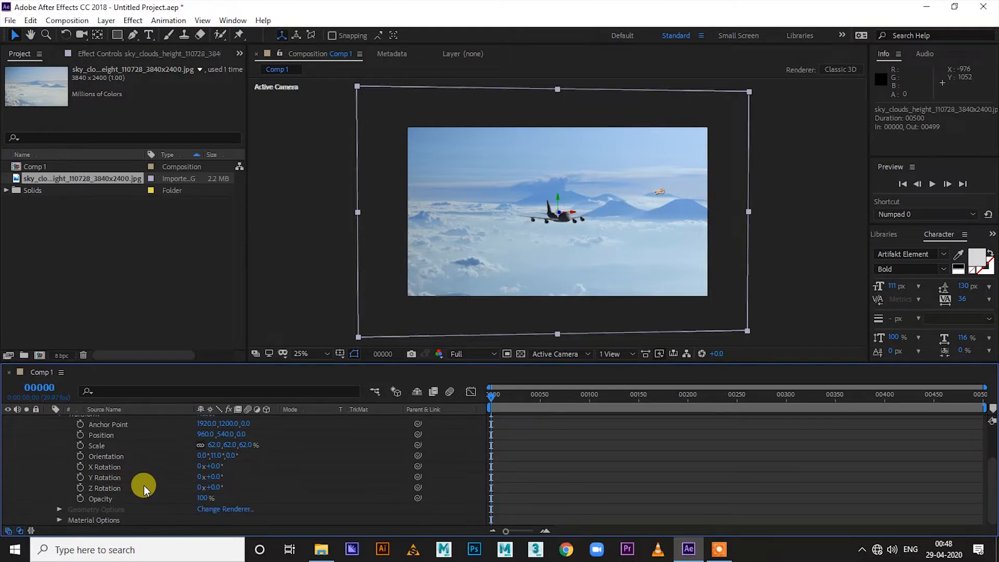
click(58, 520)
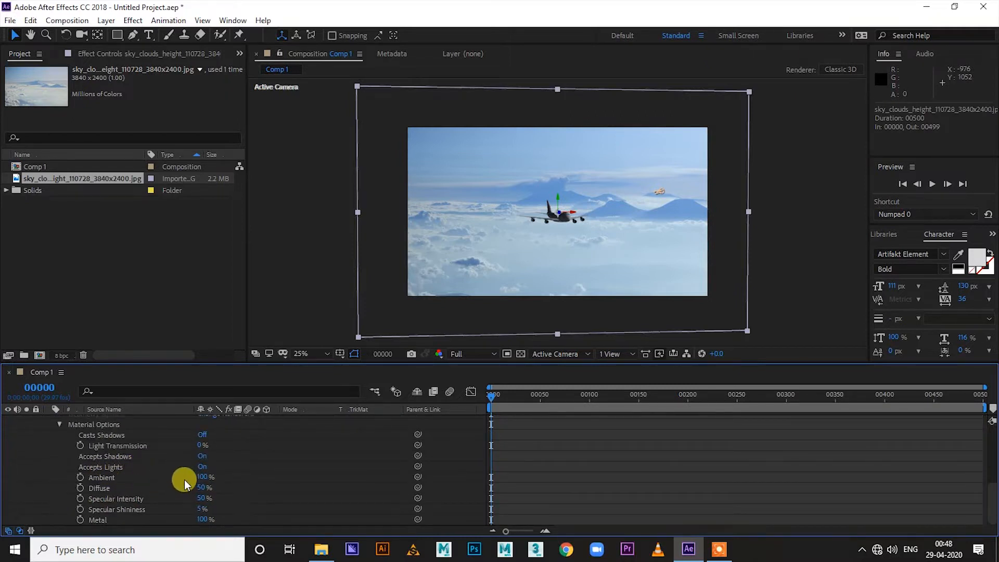
click(202, 466)
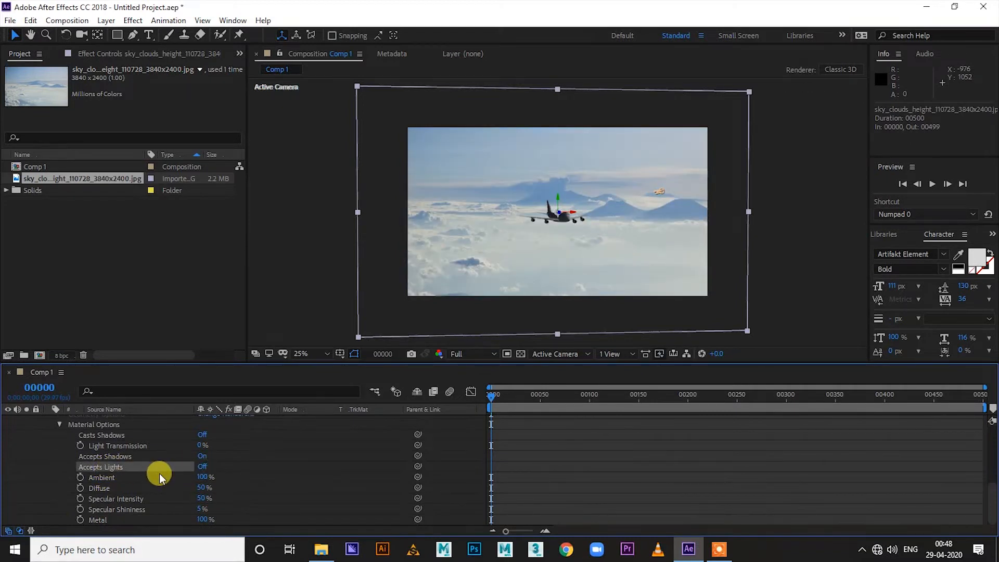
click(202, 467)
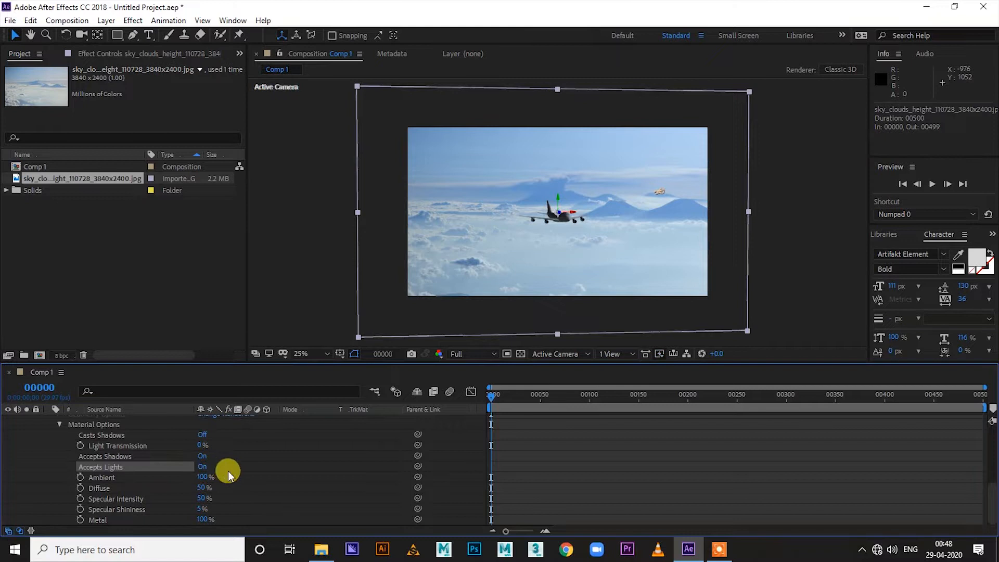
click(204, 468)
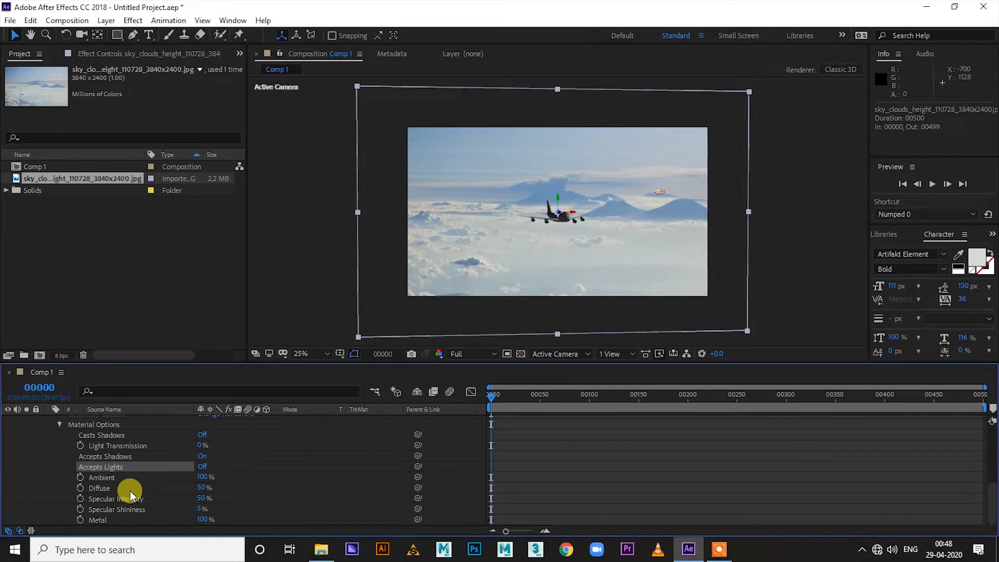
scroll(119, 489, up, 2)
click(61, 487)
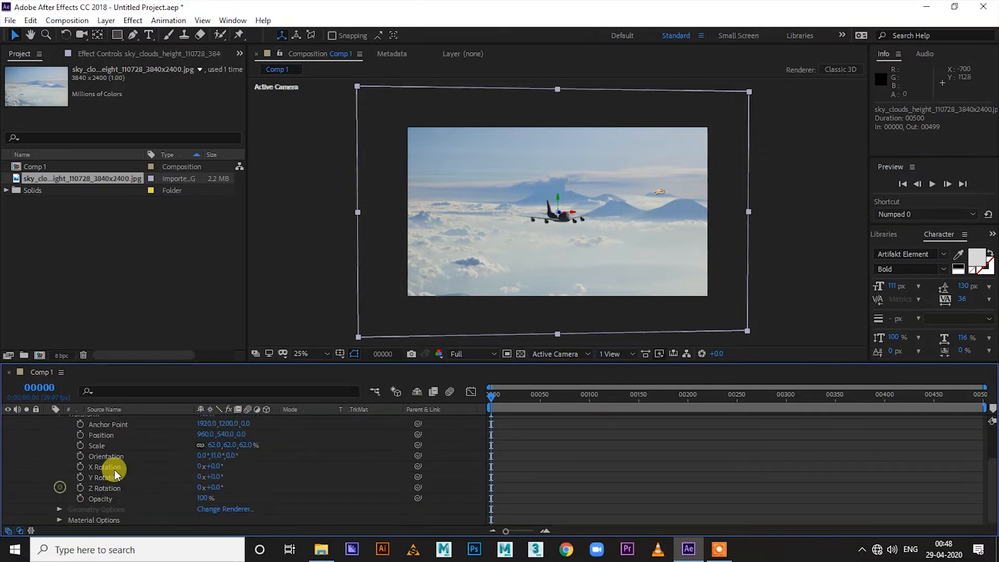
scroll(113, 474, up, 3)
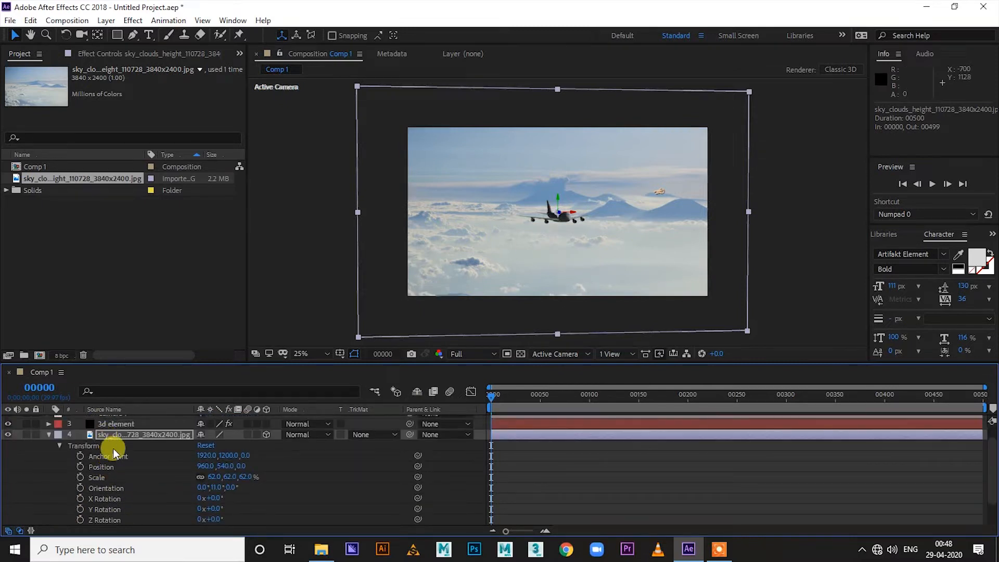
Step: Scale the sky layer to 69%, try orbiting the camera around the jet, and undo the orbit
mouse_move(210, 476)
mouse_down()
mouse_move(244, 475)
mouse_move(201, 476)
mouse_move(229, 478)
mouse_move(211, 472)
mouse_up()
click(81, 34)
click(536, 215)
drag(535, 217, 588, 211)
key(ctrl+z)
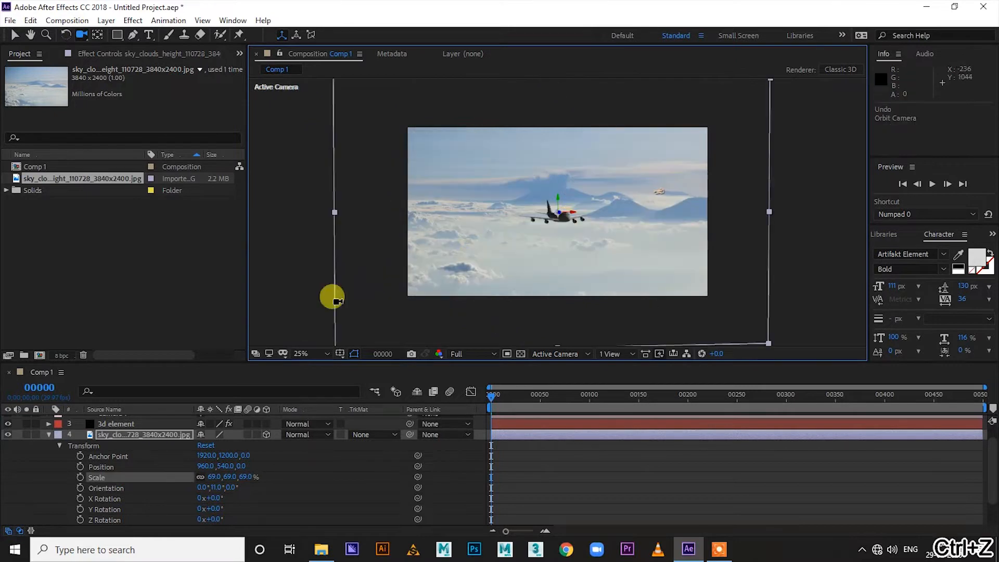
Step: Bring the camera in close on the jet, placing it at about 713, 541, -850
scroll(99, 445, up, 1)
click(116, 441)
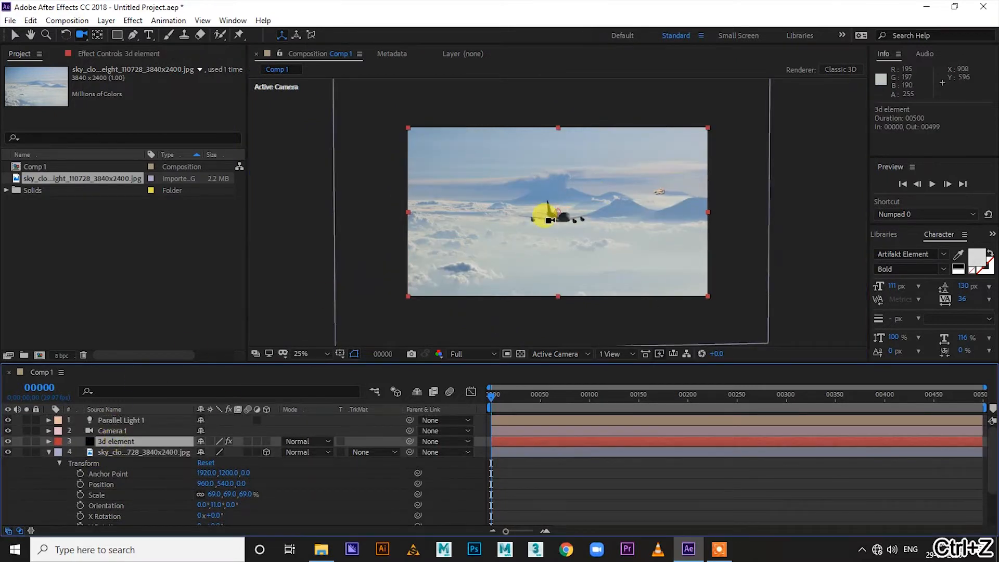
drag(82, 35, 106, 37)
drag(538, 216, 647, 79)
key(ctrl+z)
drag(581, 227, 602, 232)
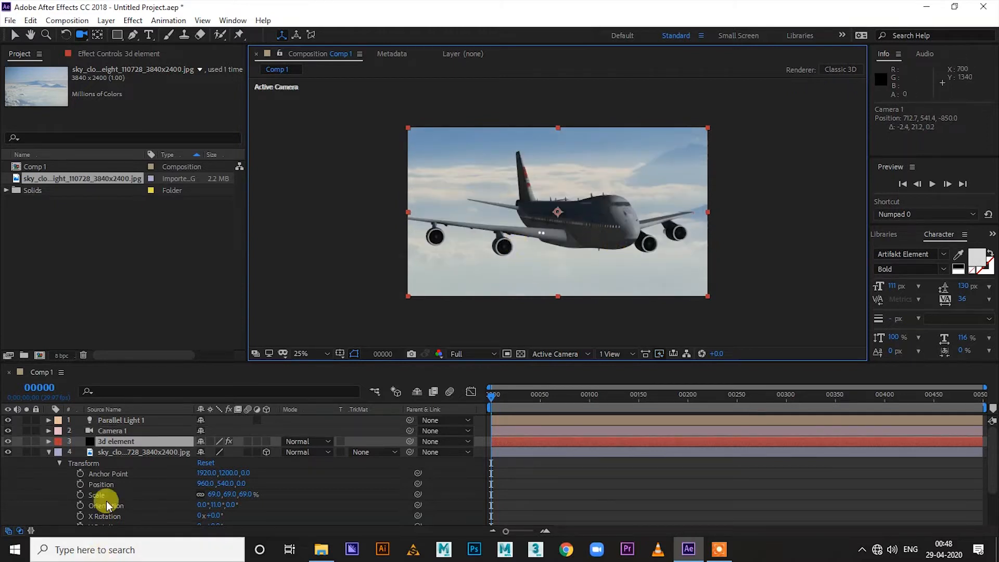
Step: Scale the sky layer down to 20% behind the enlarged jet
click(127, 452)
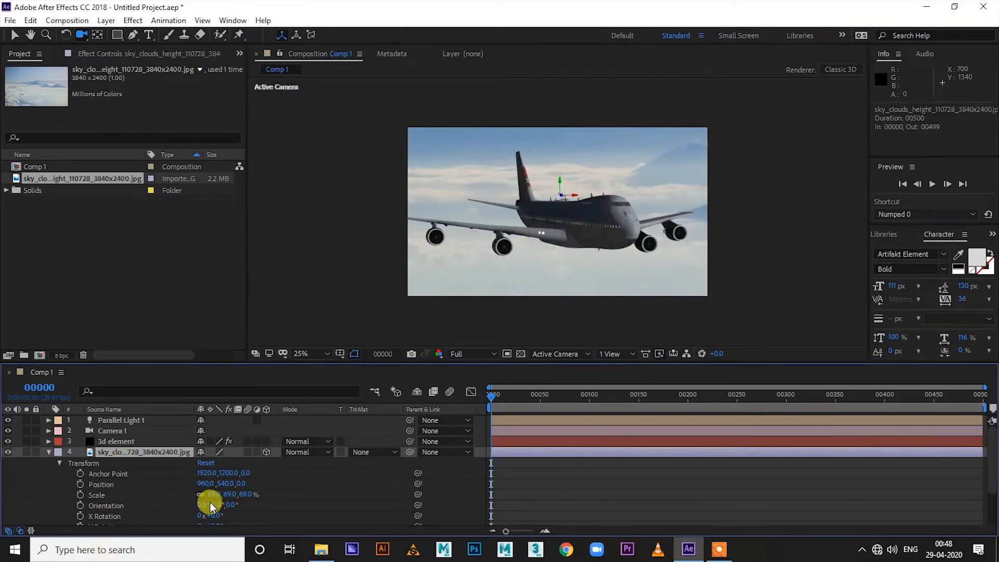
drag(211, 494, 193, 506)
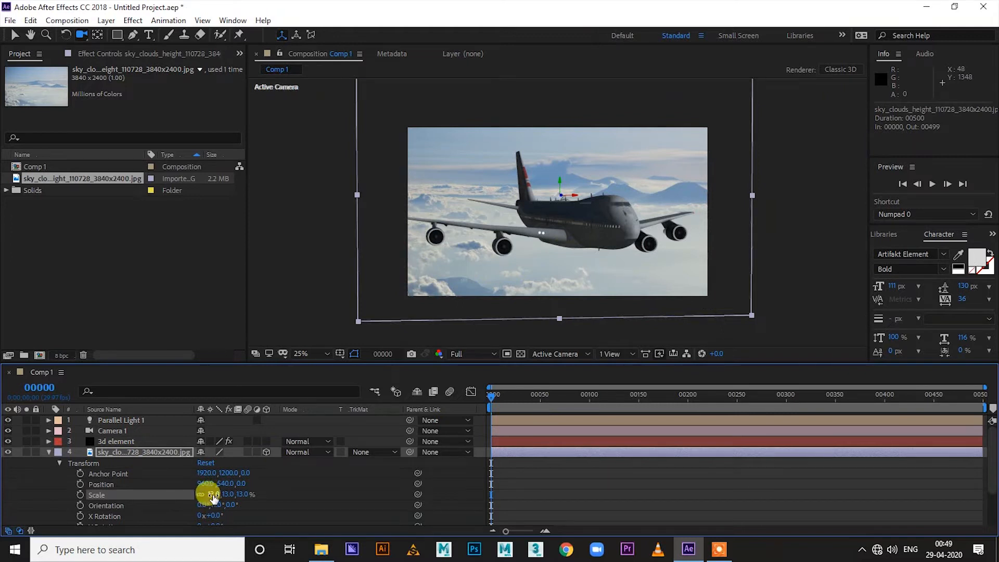
drag(214, 495, 218, 497)
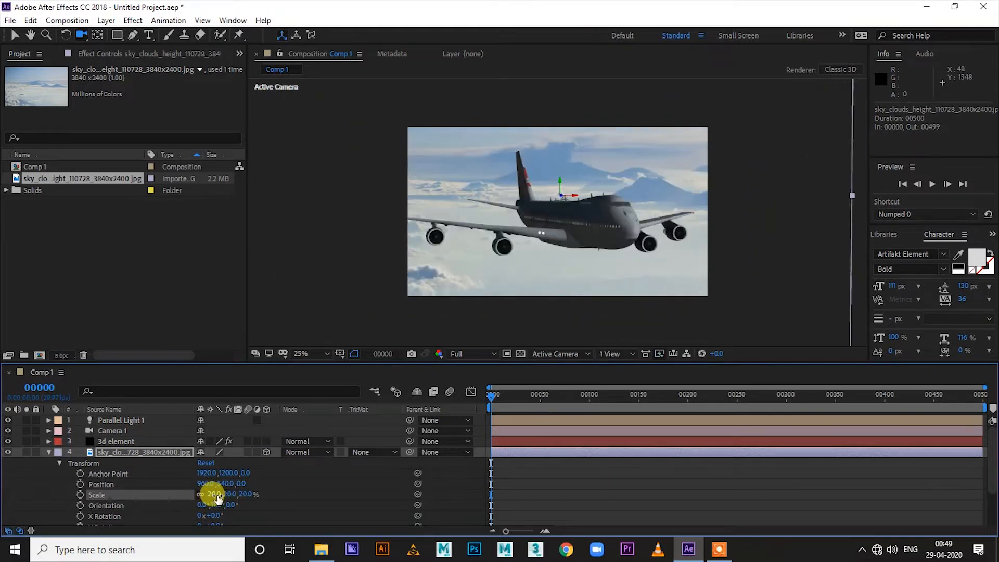
Step: Adjust the sky layer's vertical position to 583 and collapse the layer
drag(225, 486, 249, 487)
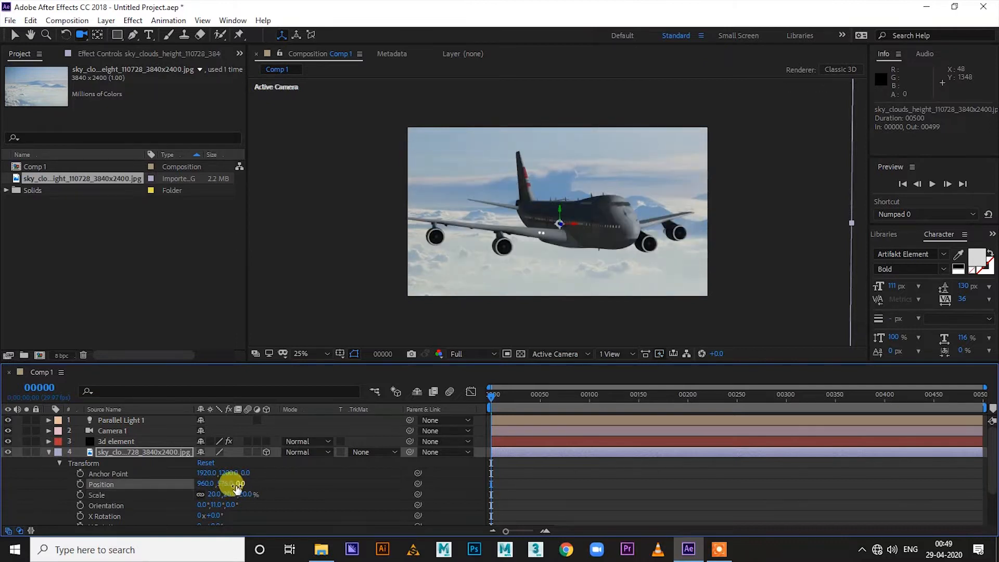
drag(230, 486, 161, 492)
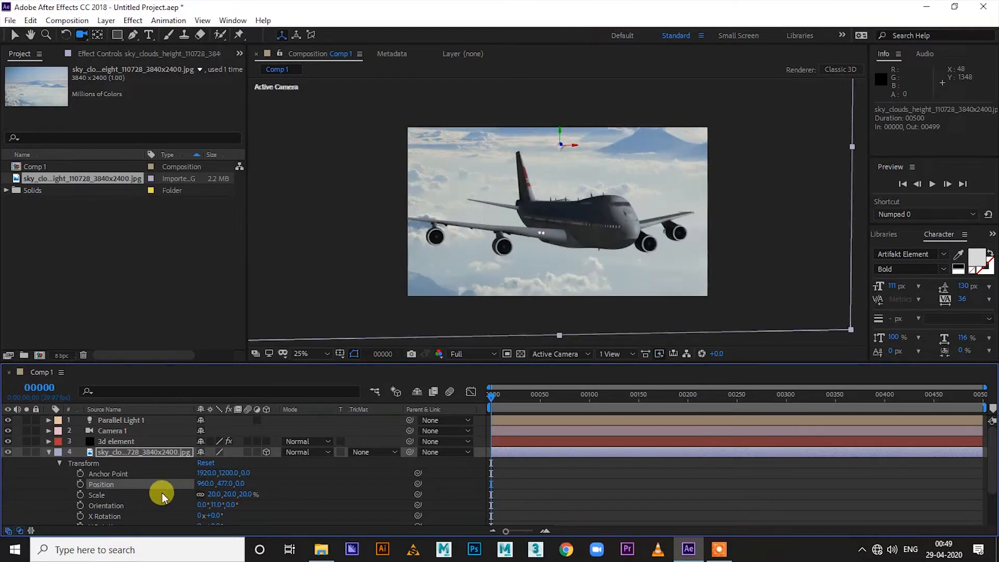
click(225, 485)
drag(223, 485, 345, 494)
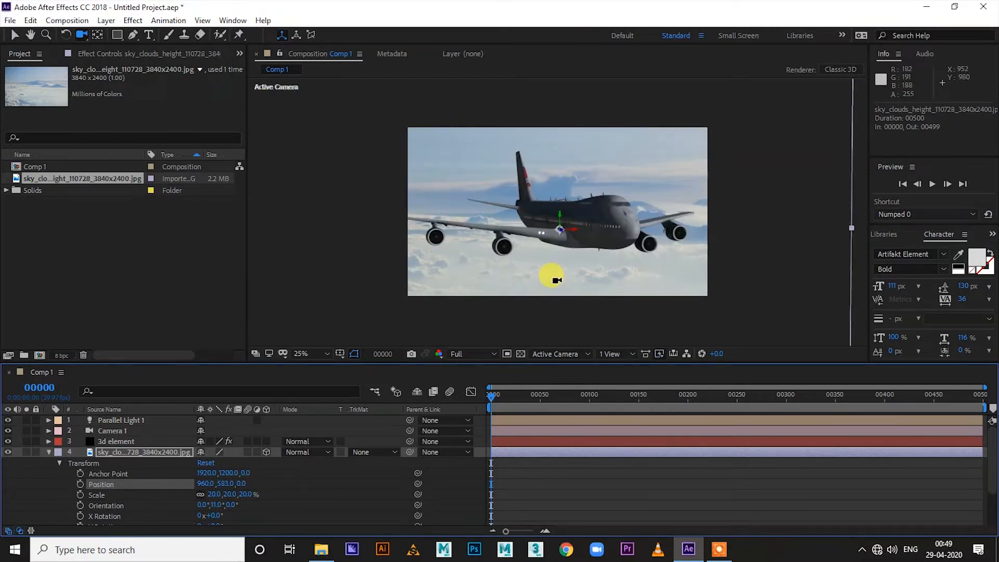
click(48, 452)
Step: Move the parallel light to about 1507, 408, -338, keeping it aimed at the jet
click(113, 419)
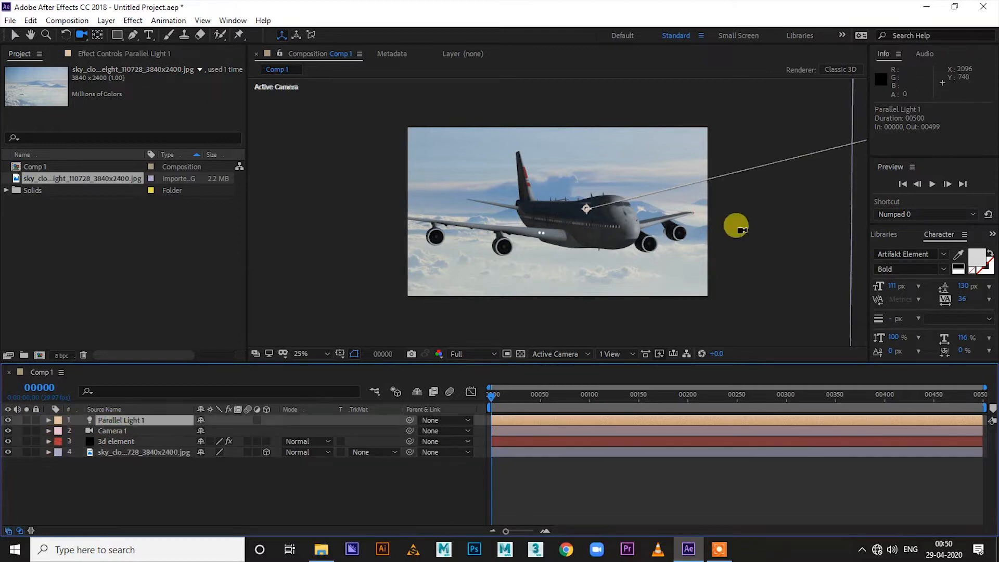
click(14, 35)
key(comma)
mouse_move(849, 142)
mouse_down()
mouse_move(736, 152)
mouse_move(854, 123)
mouse_up()
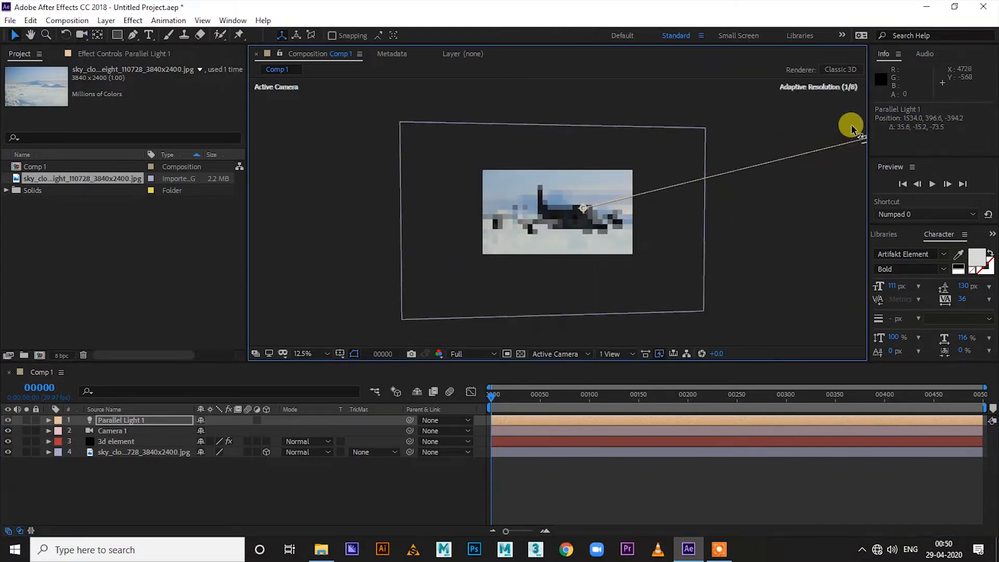
click(49, 420)
click(46, 419)
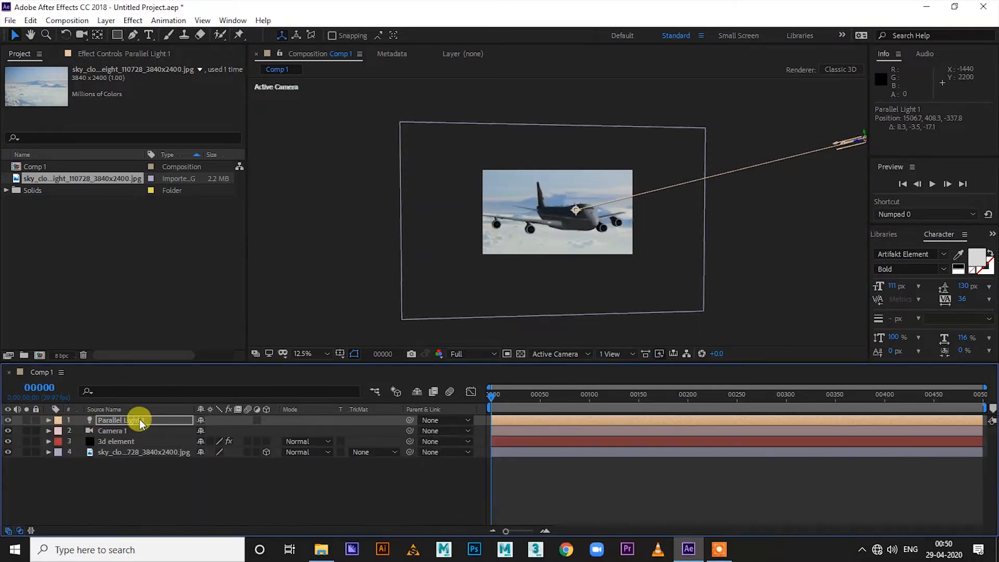
Step: Raise the parallel light by setting its Y position to 281.3
key(p)
drag(222, 431, 138, 442)
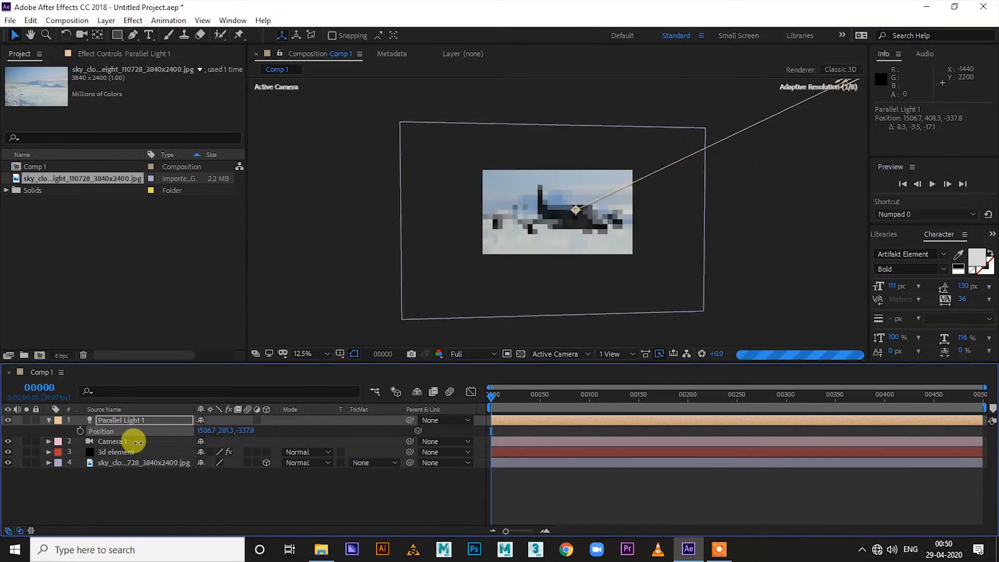
scroll(582, 239, up, 3)
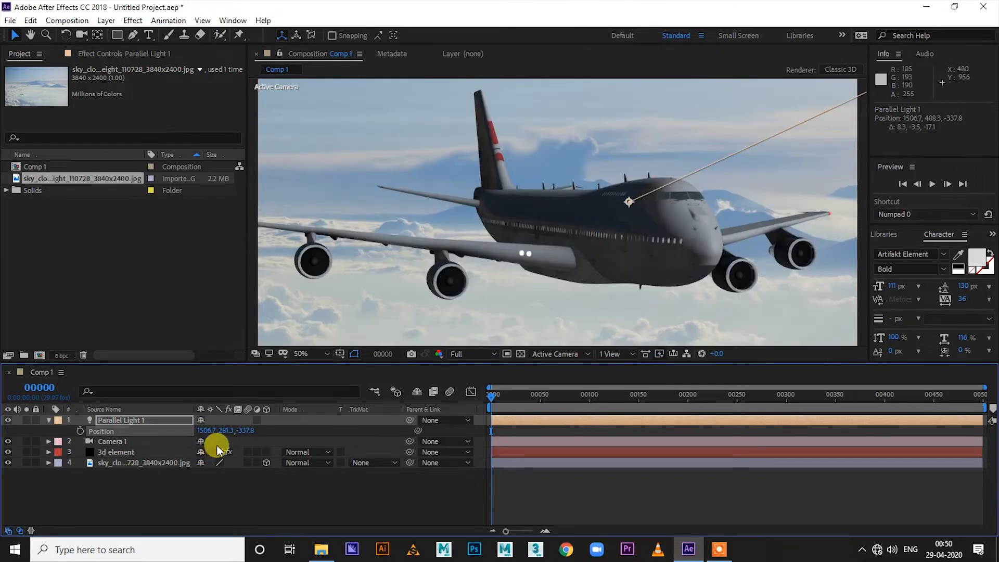
Step: Try the parallel light at about 1682.7, 404.3, 168.2, with its point of interest moved to the top of the jet's fuselage
mouse_move(213, 435)
mouse_down()
mouse_move(89, 439)
mouse_move(226, 441)
mouse_up()
mouse_move(250, 435)
mouse_down()
mouse_move(122, 439)
mouse_move(229, 437)
mouse_up()
drag(629, 203, 580, 179)
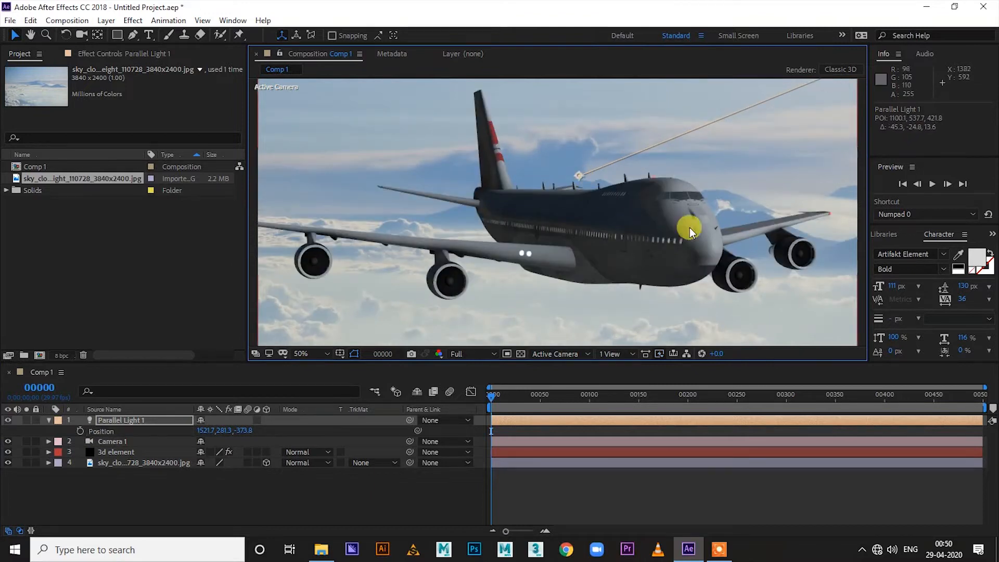
drag(224, 430, 303, 429)
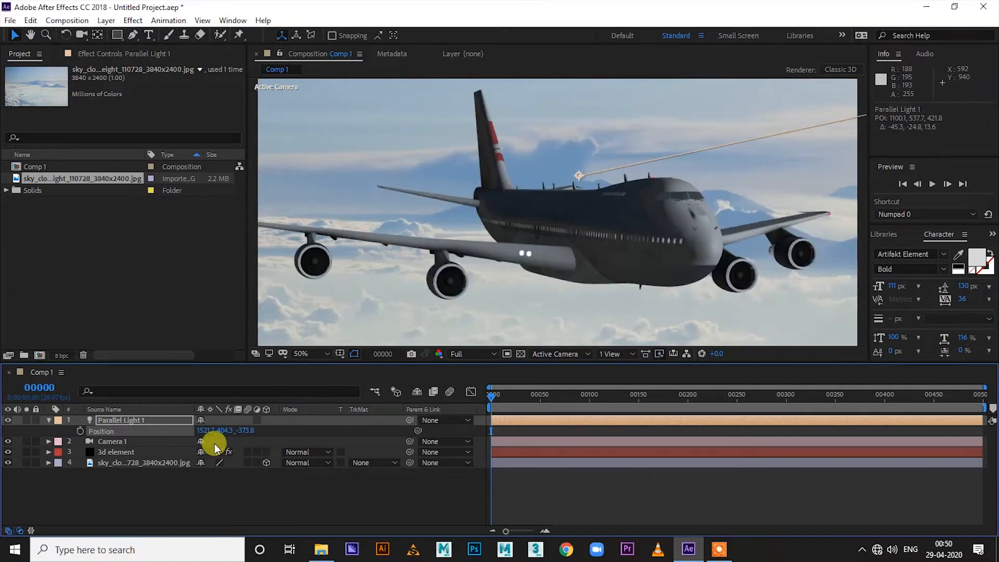
drag(196, 430, 787, 389)
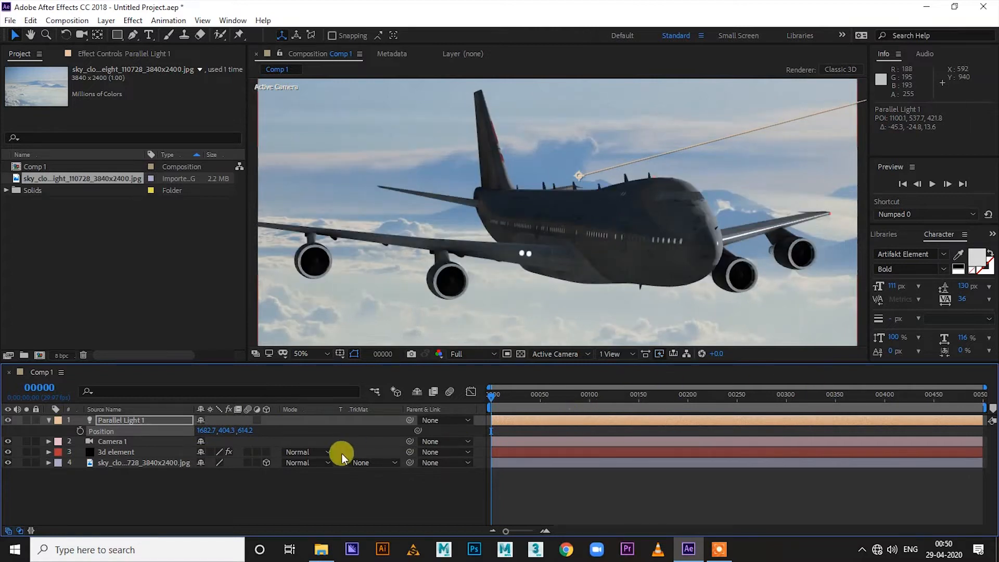
drag(216, 433, 0, 438)
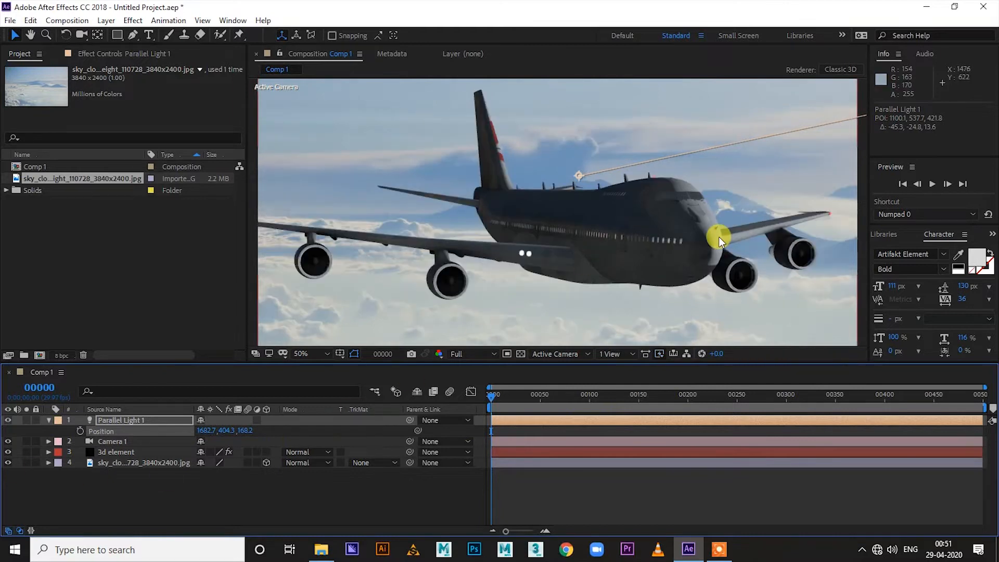
Step: Shift the parallel light to about 1985.2, 271.6, 1538.9, with its point of interest at about 1738.2, 539.3, 2284.0 above the fuselage
scroll(719, 236, down, 2)
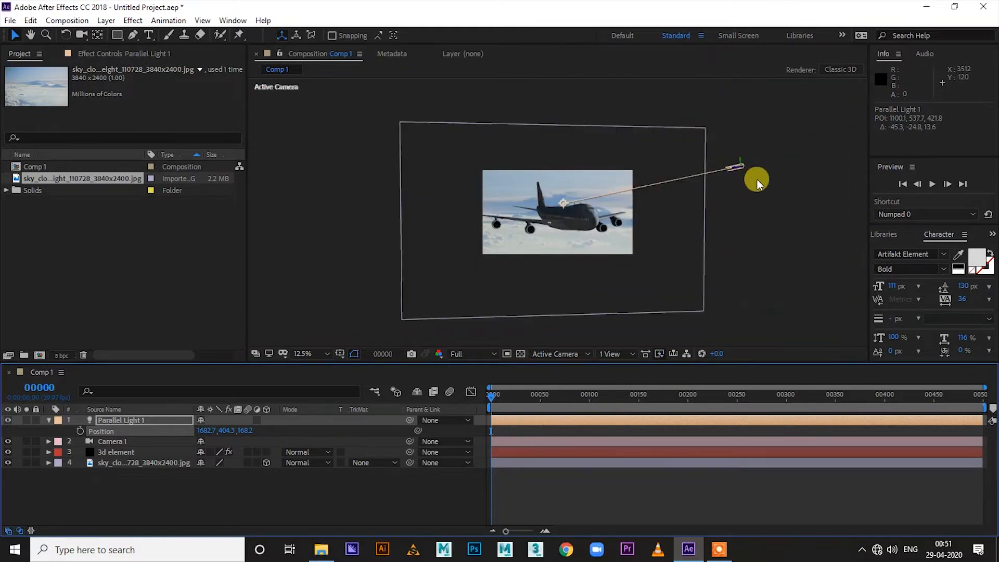
drag(798, 165, 586, 192)
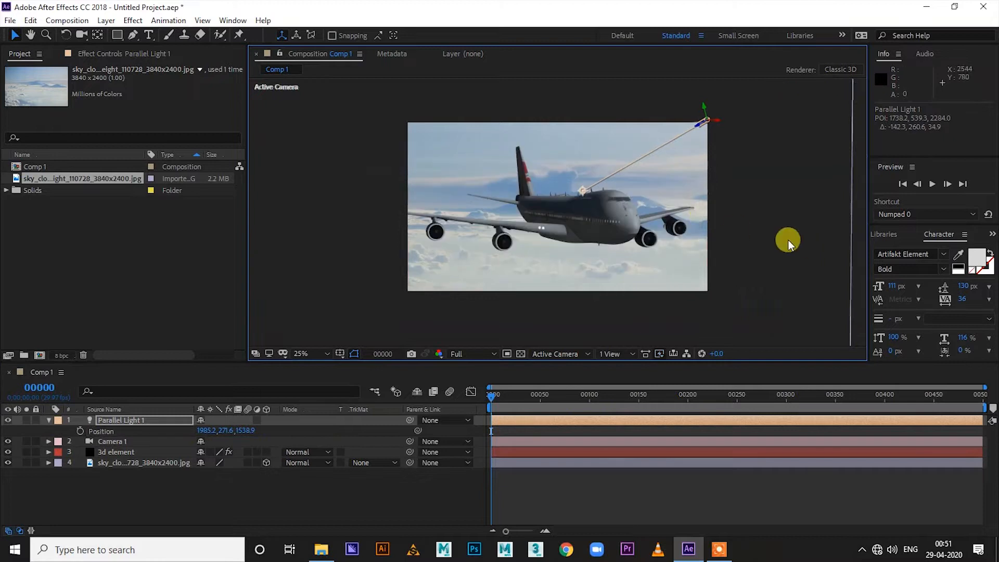
scroll(695, 219, up, 2)
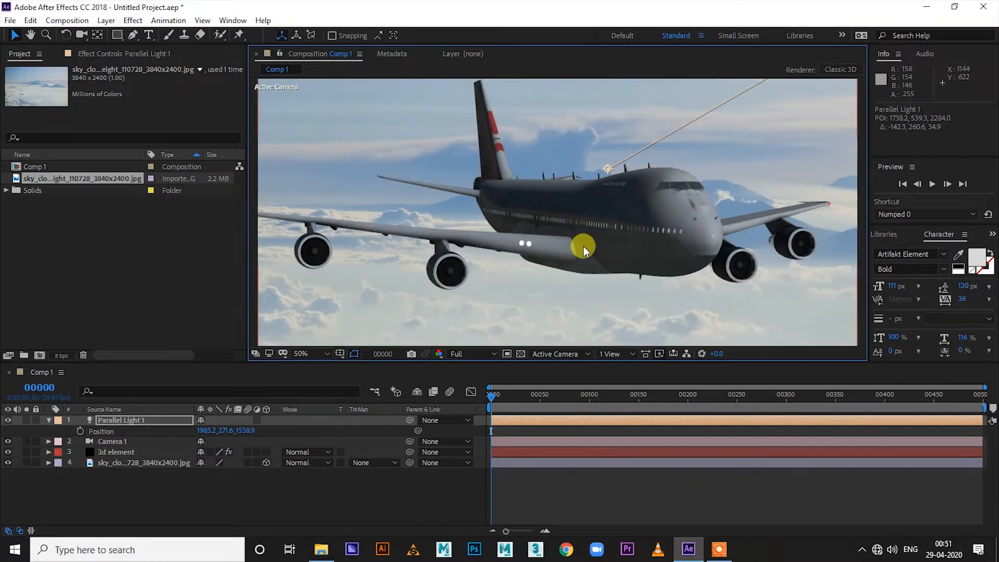
Step: Reposition the parallel light to 2288.2, 31.6, 1442.9 so it shines on the jet from higher up
drag(220, 431, 279, 430)
drag(214, 430, 238, 431)
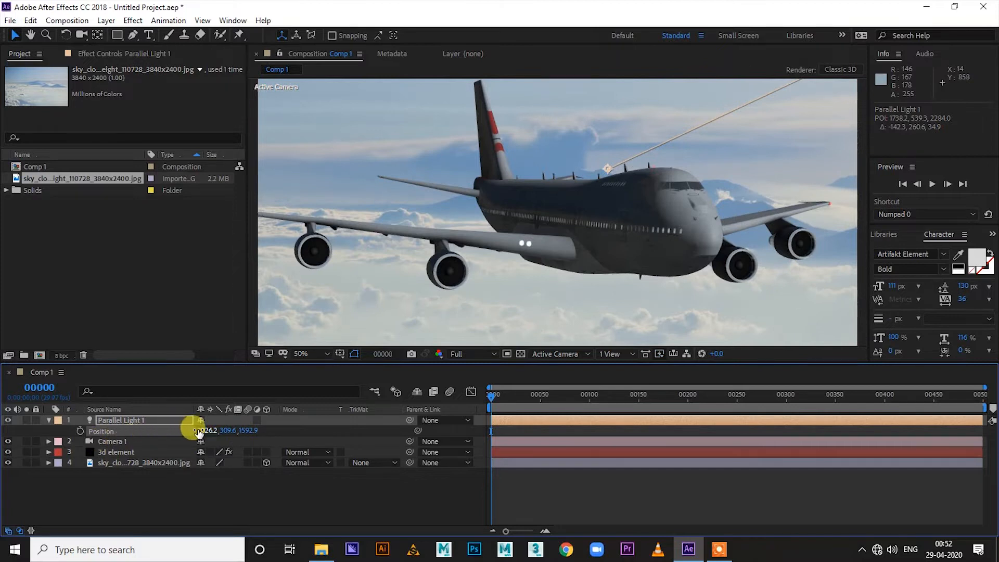
drag(206, 431, 355, 442)
drag(239, 432, 430, 432)
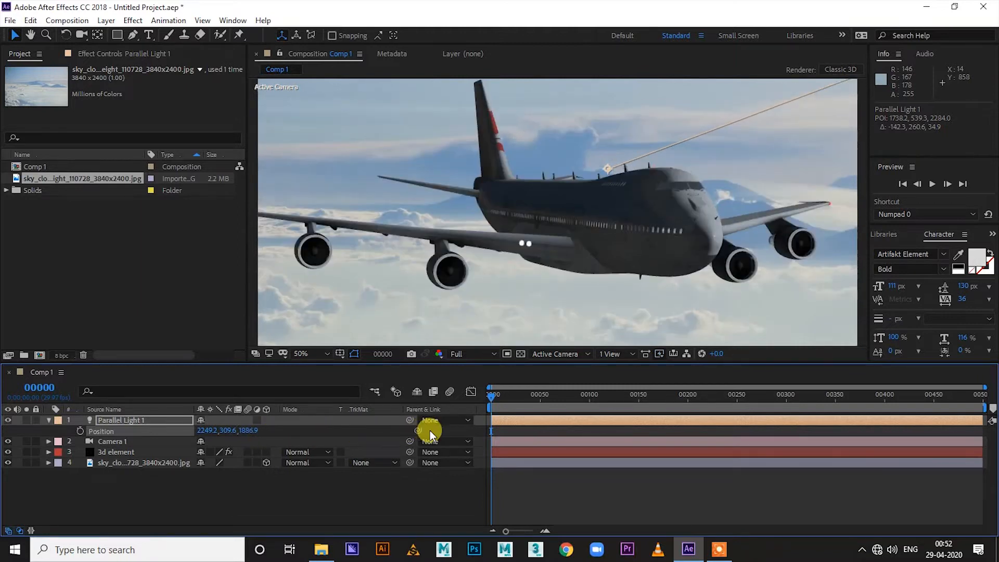
drag(254, 433, 3, 461)
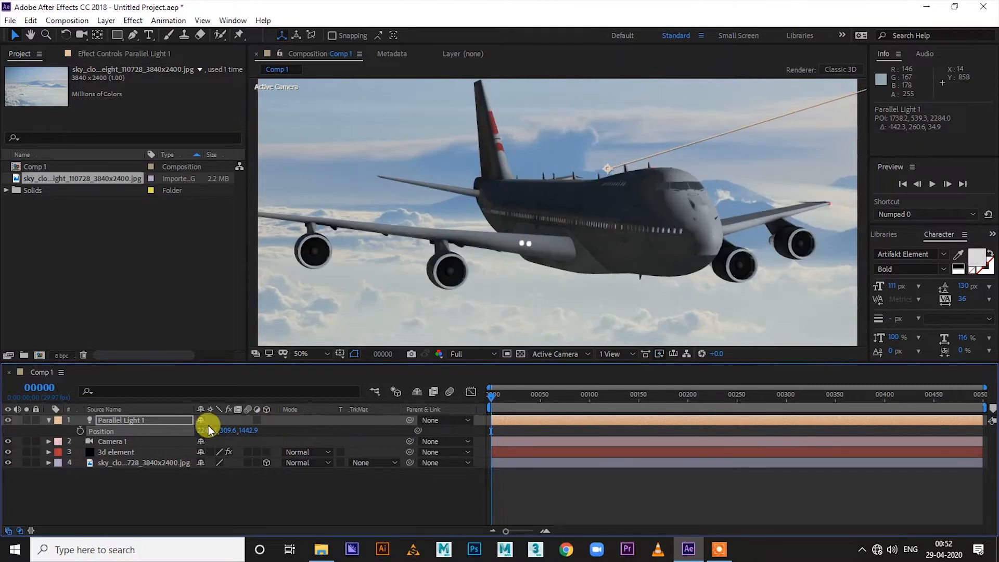
drag(227, 434, 17, 477)
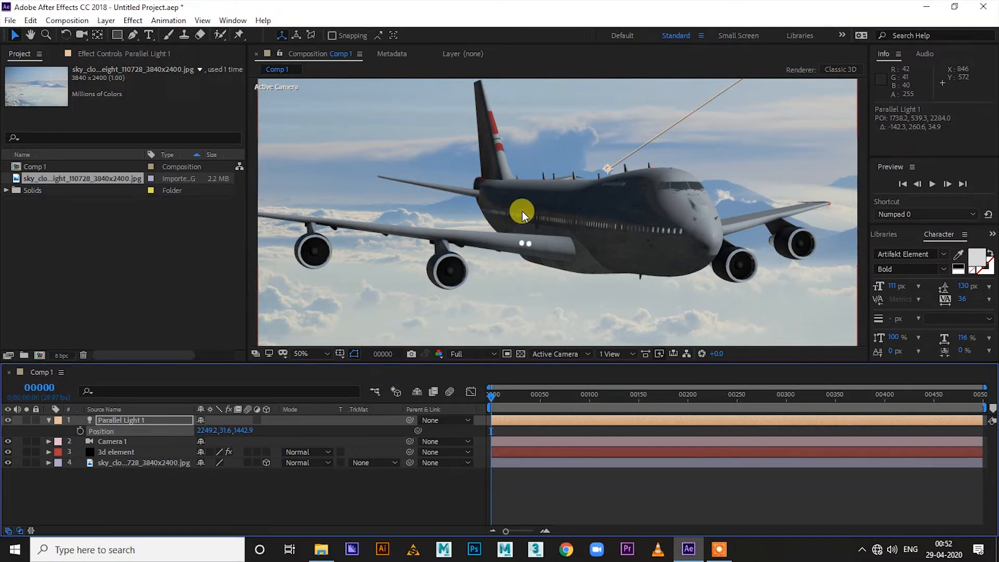
drag(204, 430, 234, 428)
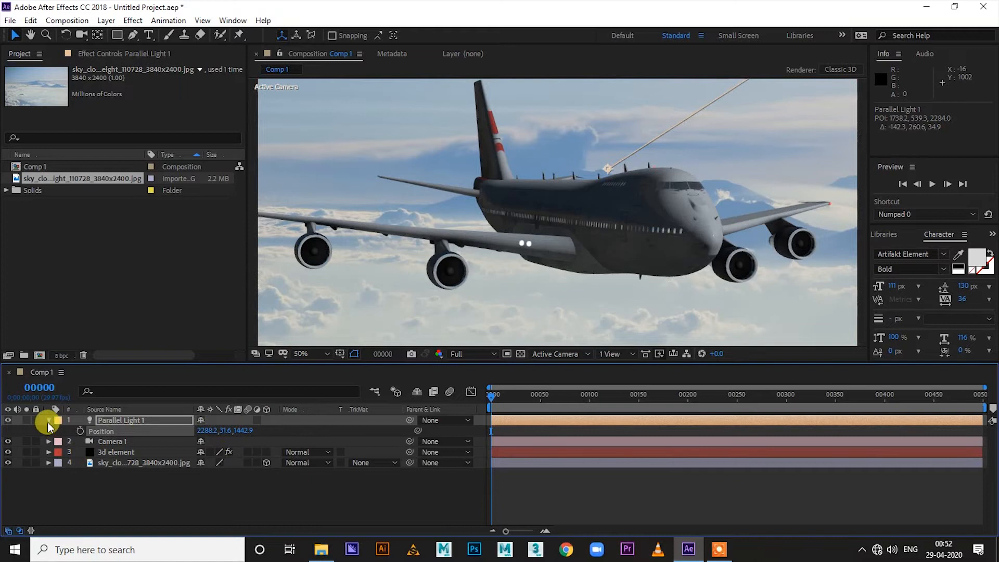
Step: Examine the parallel light's transform and light options, leaving the layer collapsed and deselected
click(48, 420)
click(48, 420)
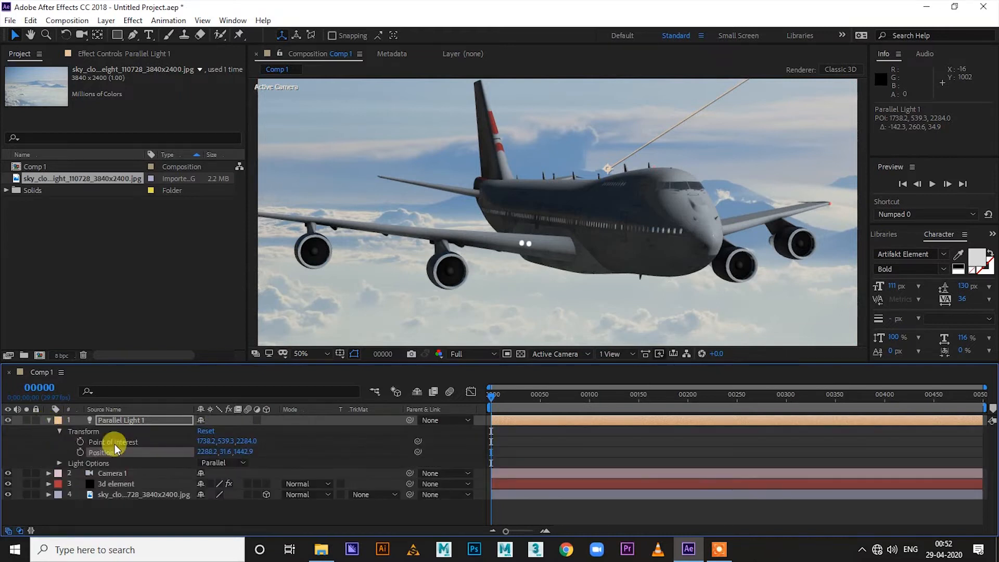
click(59, 431)
click(59, 442)
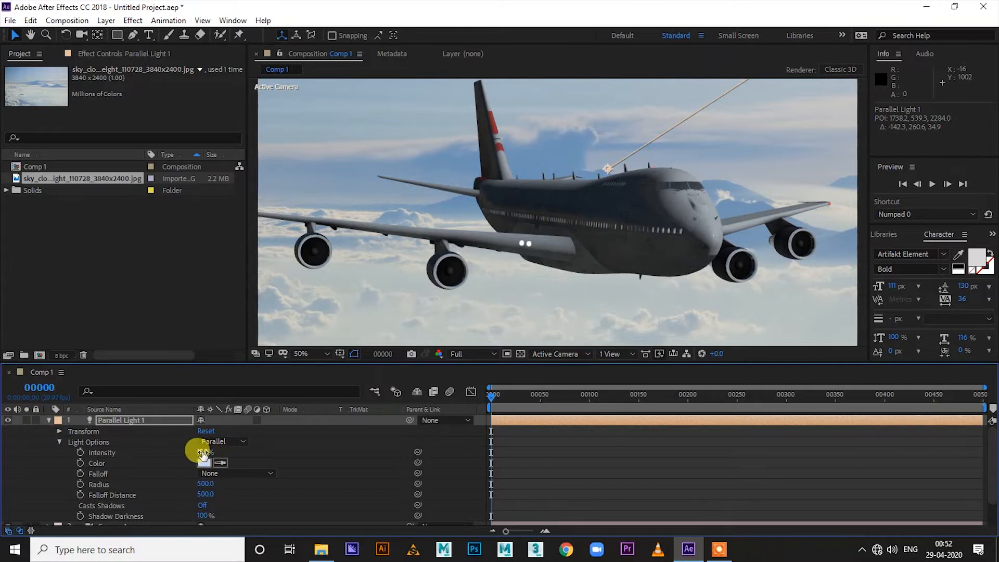
click(49, 420)
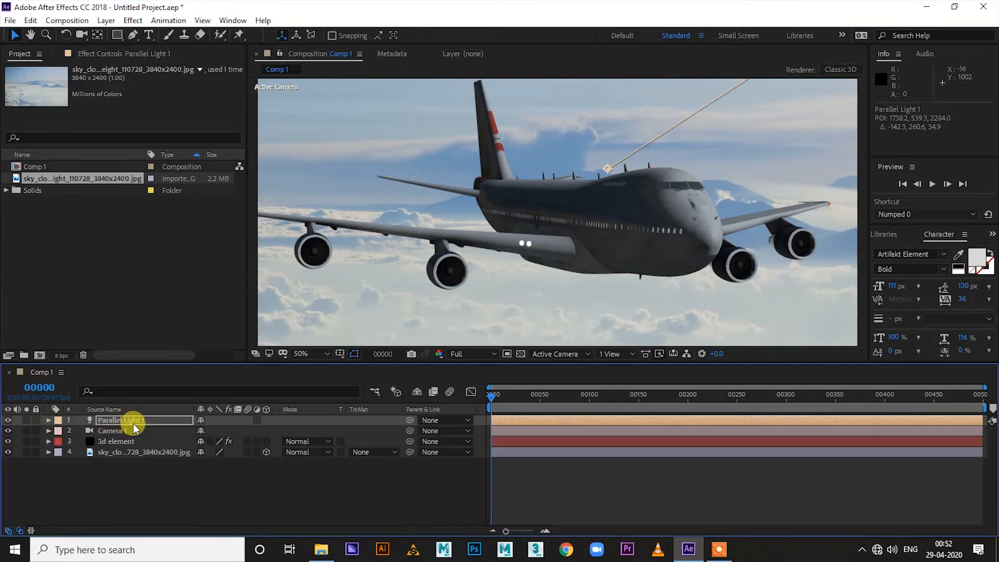
click(97, 476)
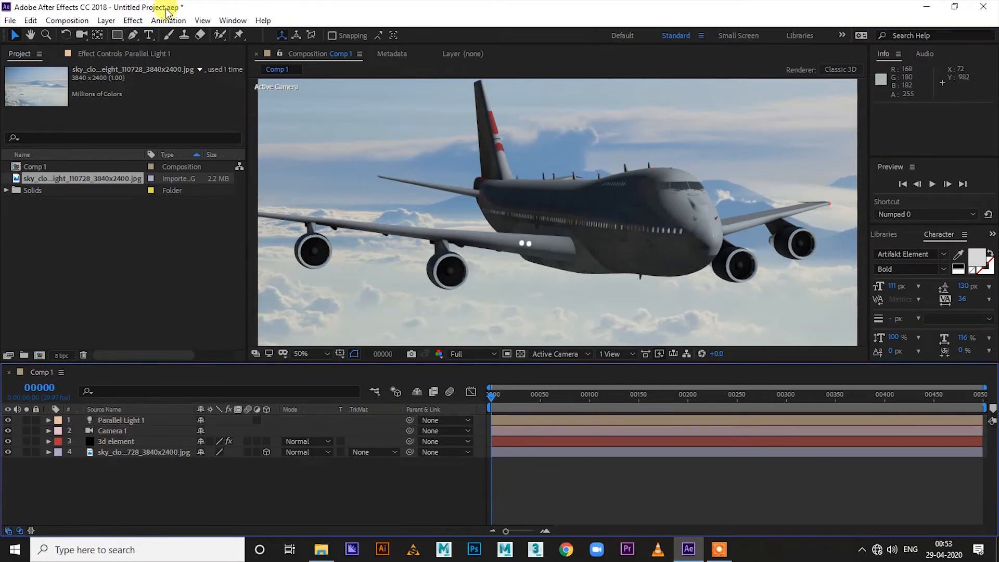
Step: Add an ambient light, sampling its color from the sky and deepening it to the blue 427EB9
click(103, 21)
mouse_move(108, 38)
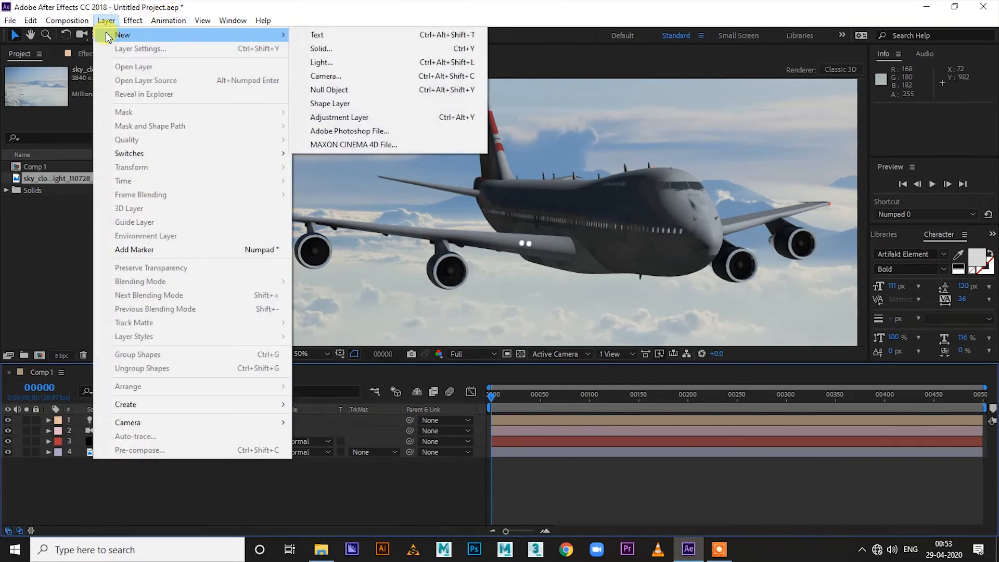
click(338, 63)
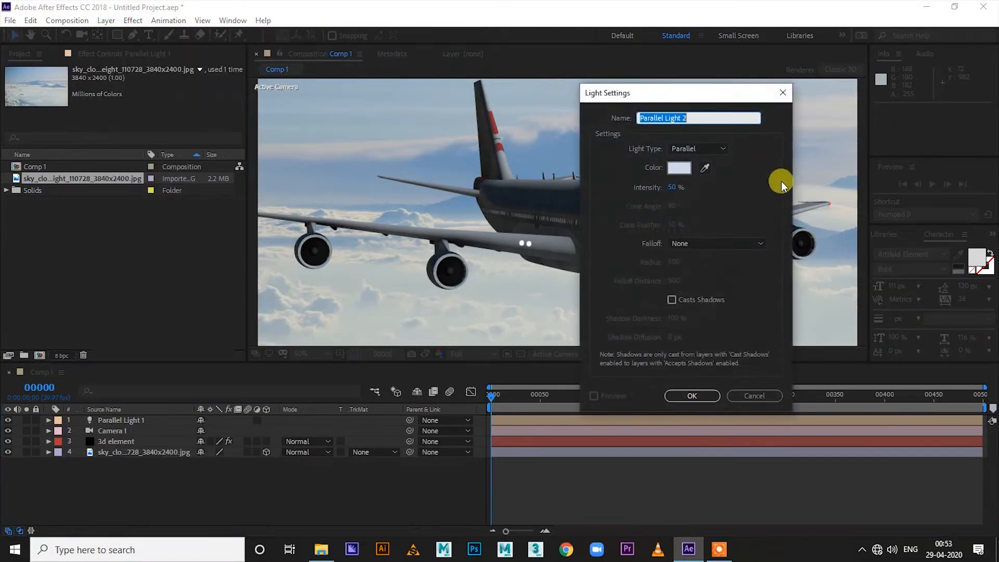
click(691, 151)
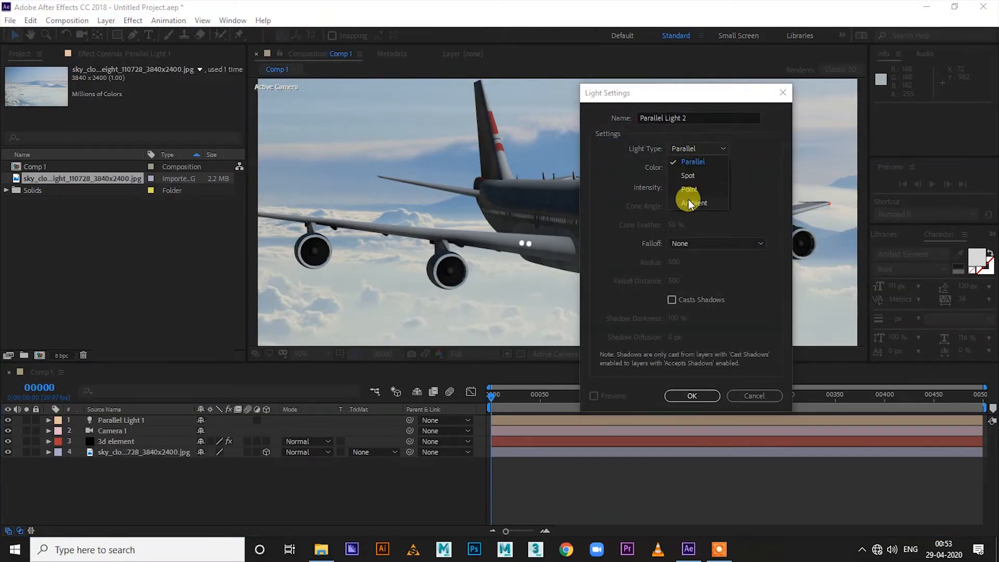
click(689, 203)
click(705, 168)
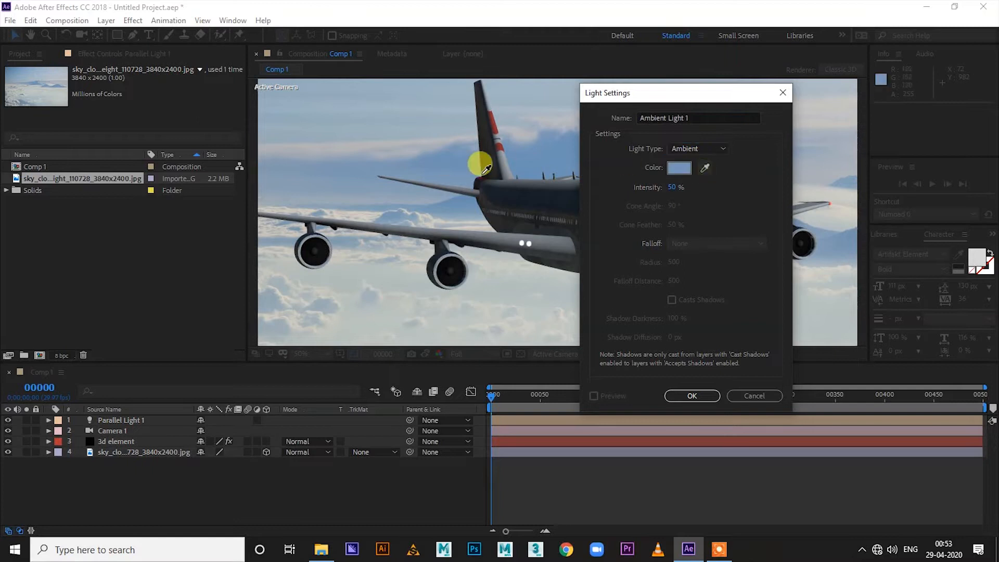
click(531, 151)
click(683, 168)
mouse_move(470, 202)
mouse_down()
mouse_move(431, 210)
mouse_move(440, 198)
mouse_move(465, 206)
mouse_up()
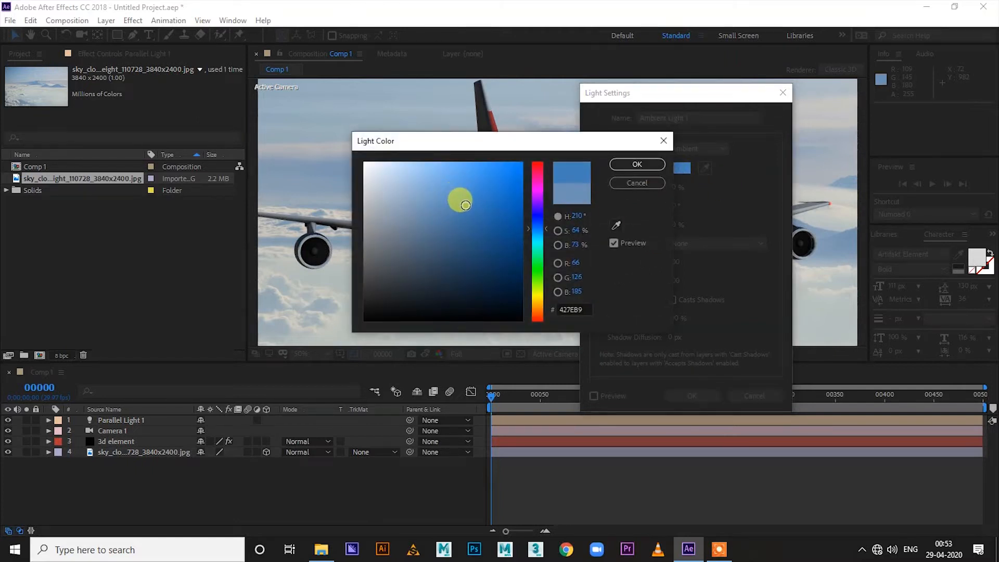
click(636, 164)
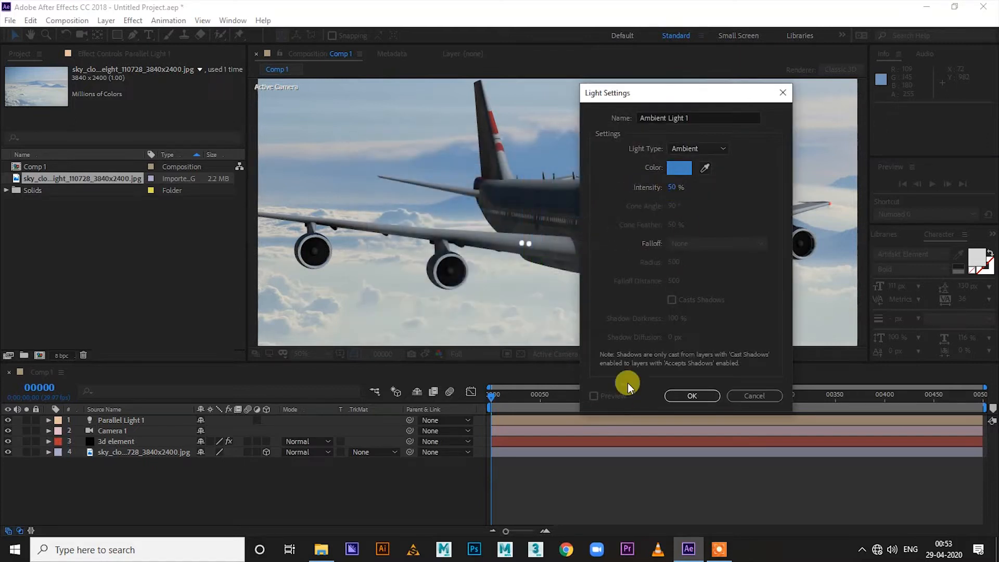
click(693, 396)
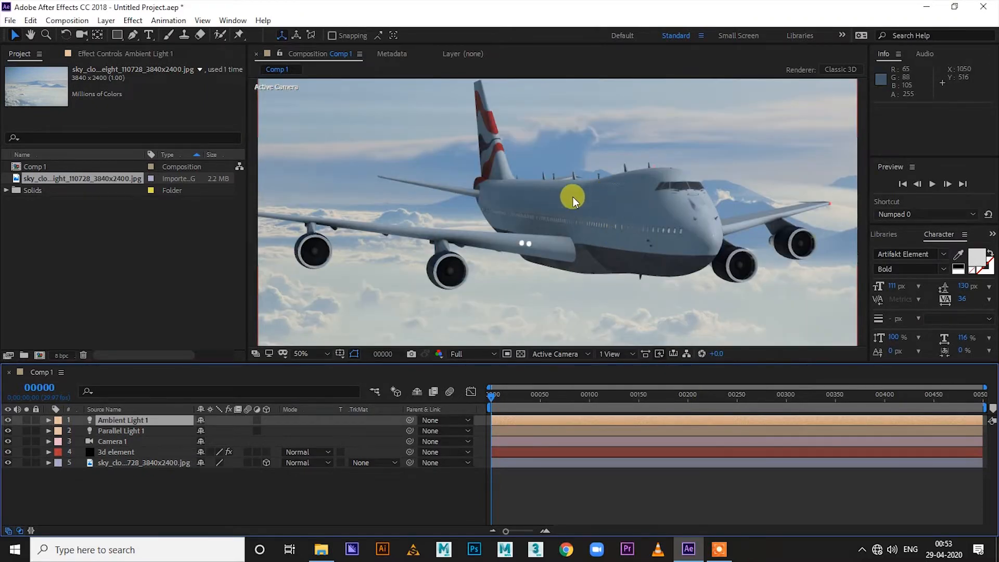
Step: Set the ambient light's intensity to 70%
click(48, 420)
click(59, 431)
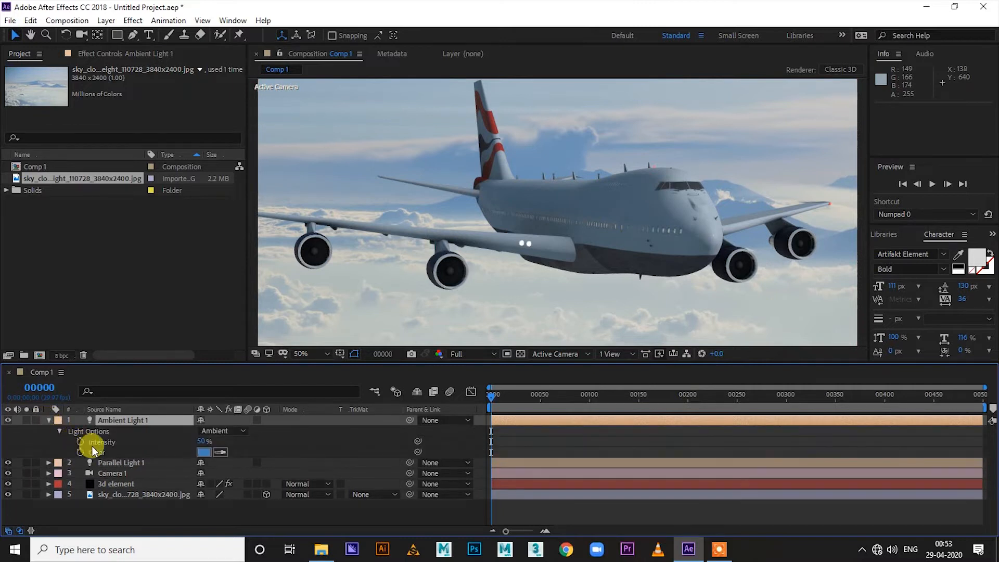
drag(208, 441, 219, 442)
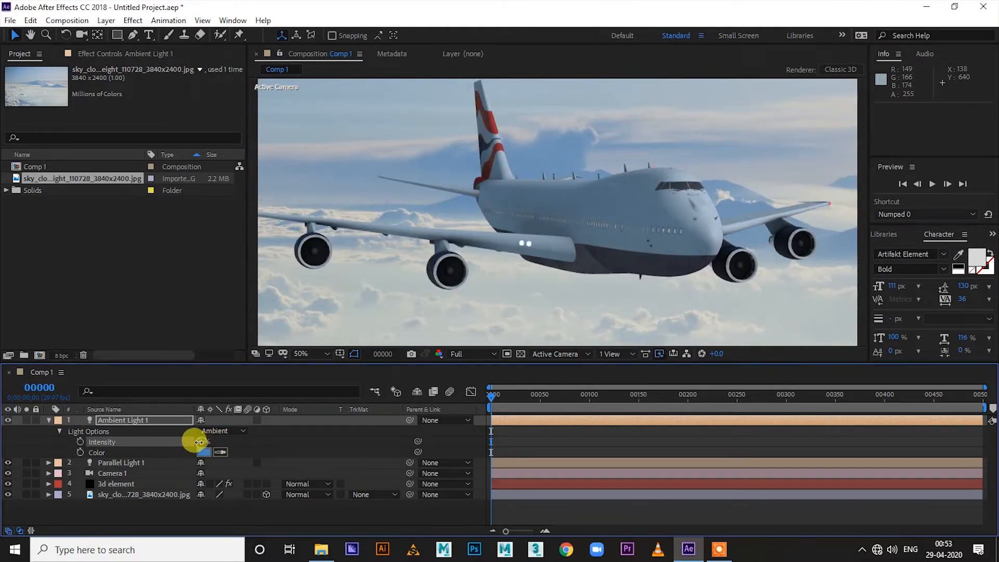
drag(196, 441, 214, 441)
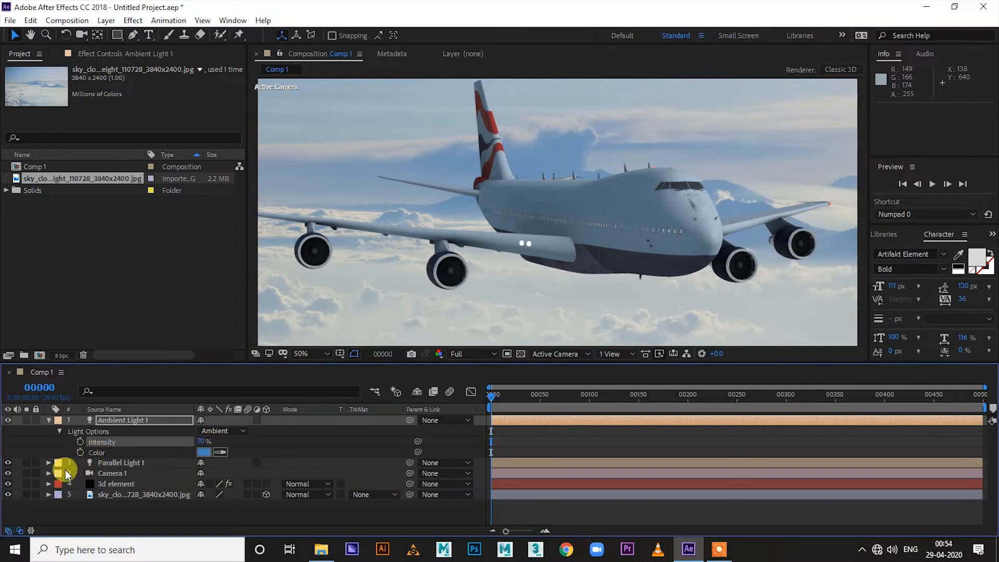
Step: Set the parallel light's intensity to 132%
click(48, 463)
drag(203, 455, 187, 460)
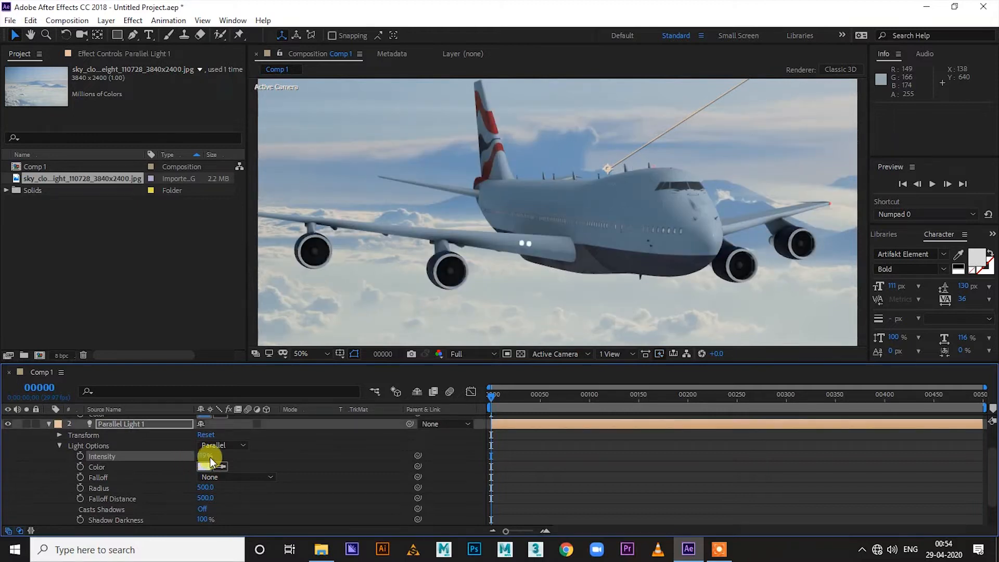
drag(202, 458, 209, 456)
scroll(111, 454, up, 2)
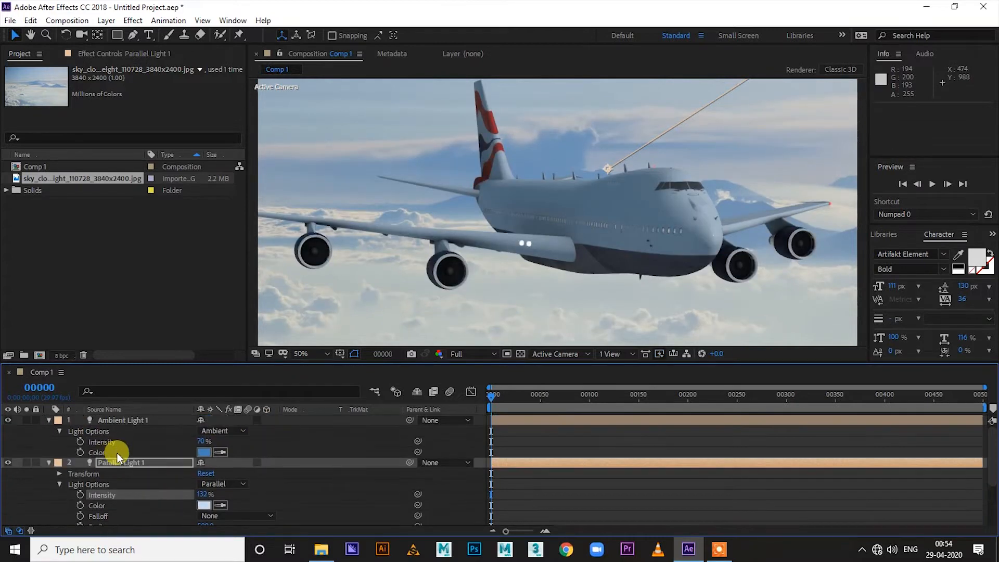
Step: Set the parallel light's X position to 1965.2 and collapse both light layers
key(p)
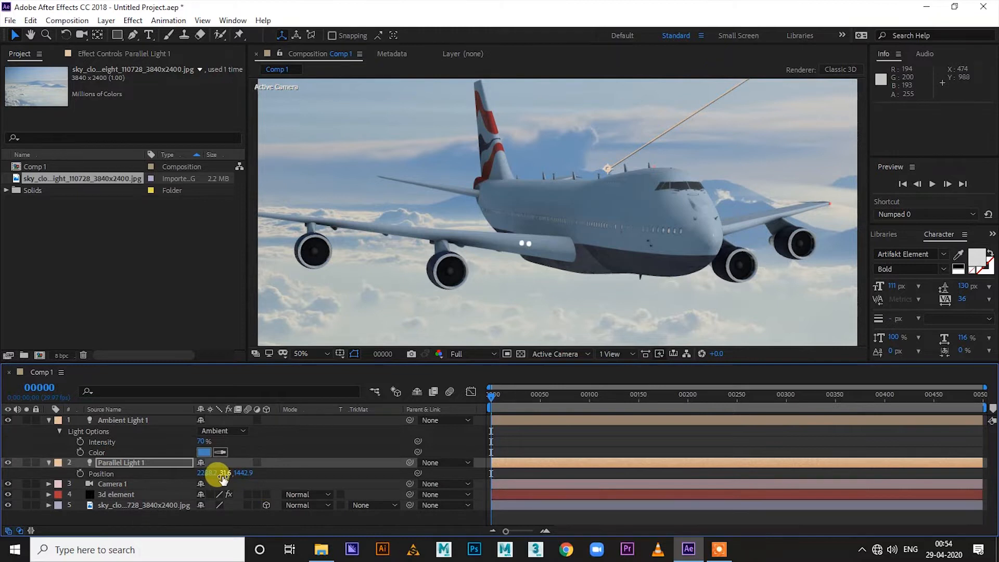
mouse_move(210, 476)
mouse_down()
mouse_move(5, 489)
mouse_move(198, 473)
mouse_up()
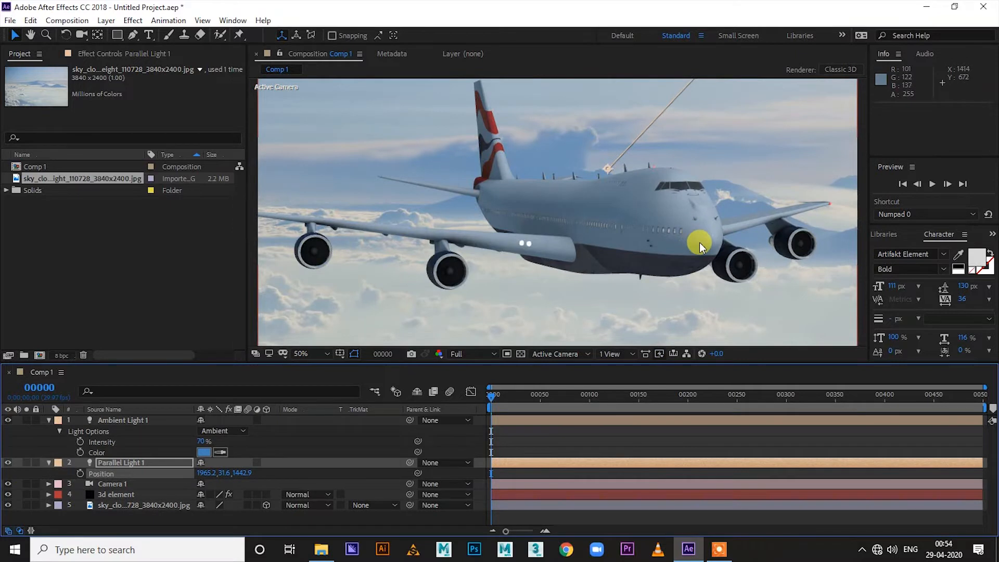
scroll(699, 243, down, 2)
scroll(699, 243, up, 2)
click(49, 420)
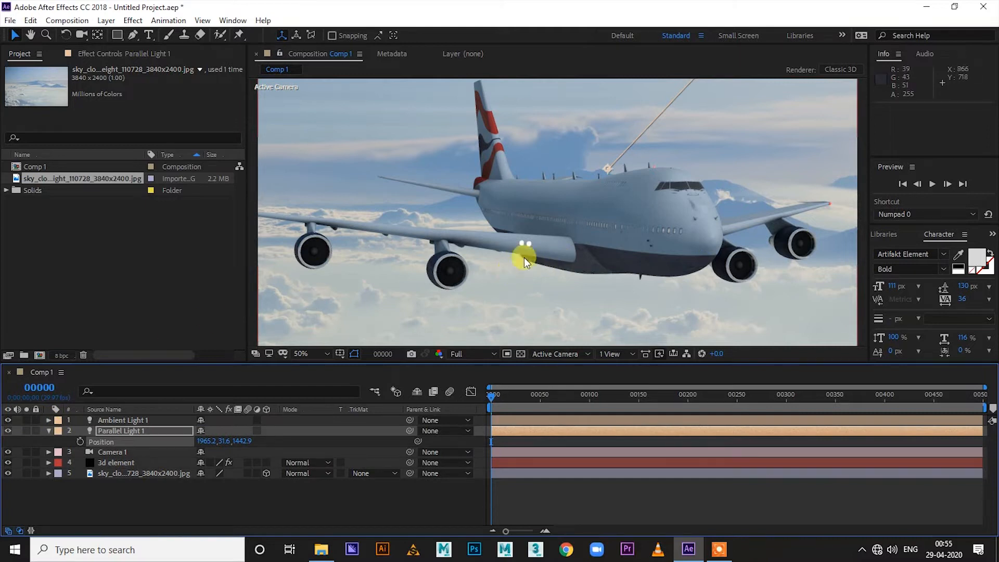
click(48, 434)
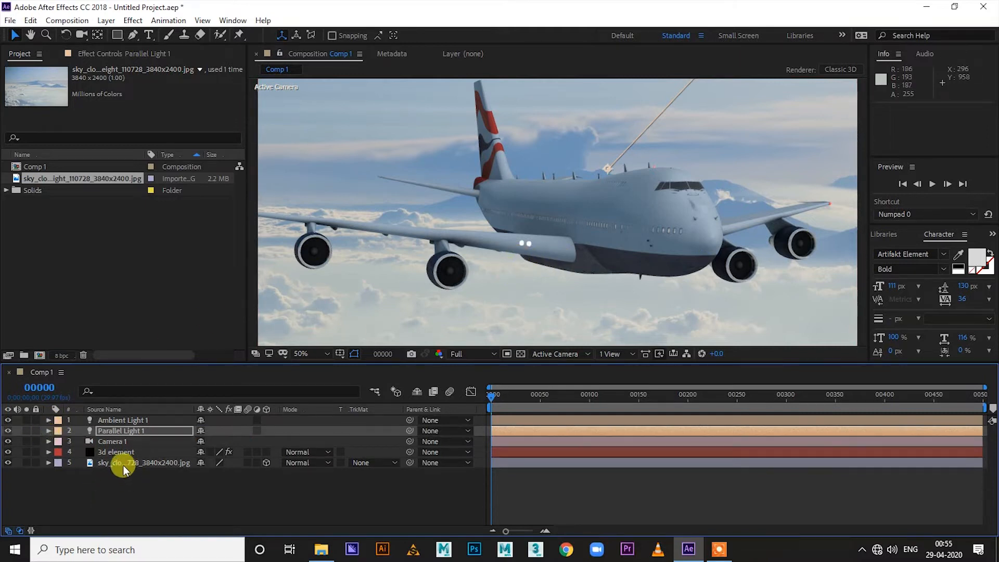
Step: Expand the Render Settings and Output options of the 3d element layer's Element effect and set the Multi-Pass Mixer's Refraction to 3.84
click(124, 452)
click(100, 53)
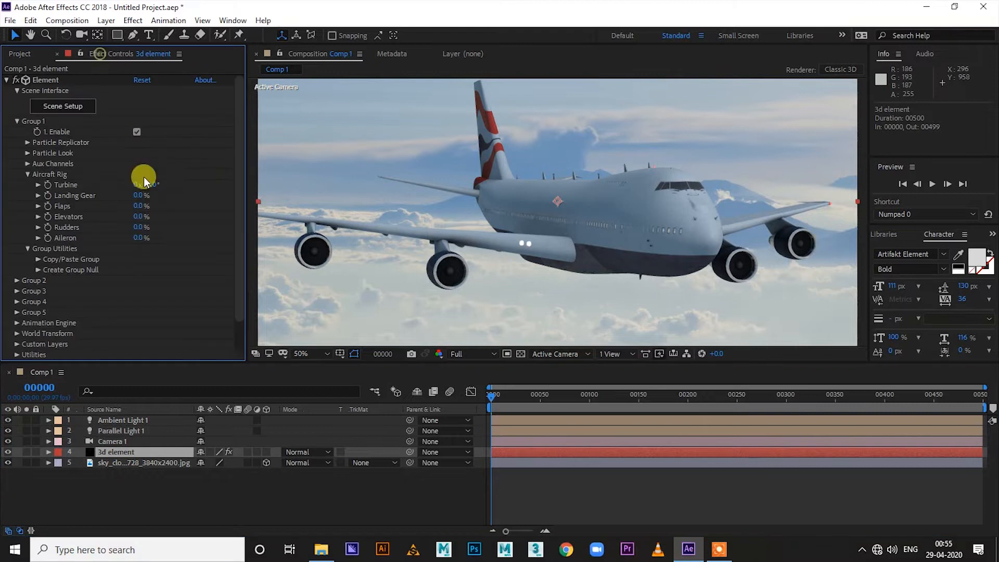
scroll(127, 309, down, 2)
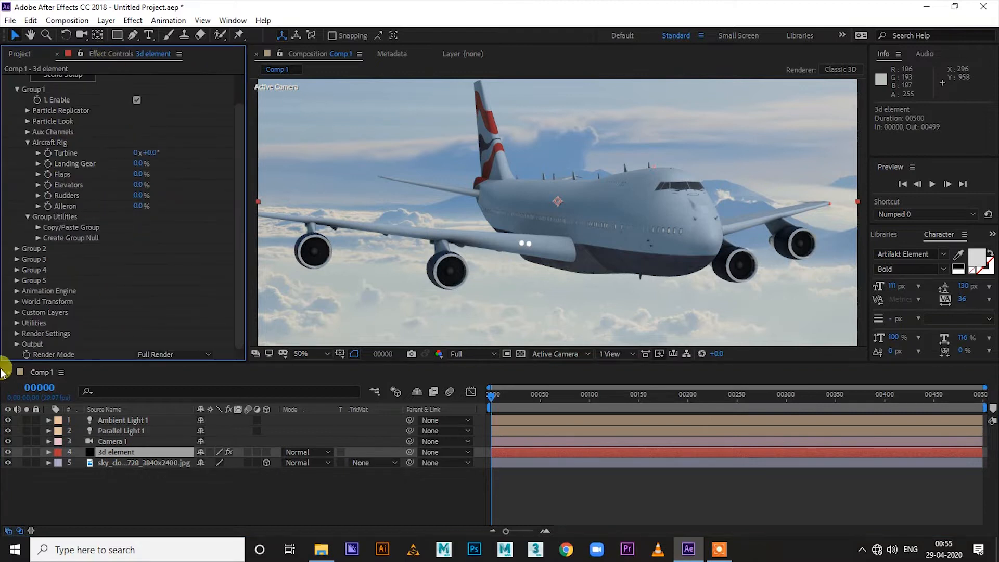
click(16, 333)
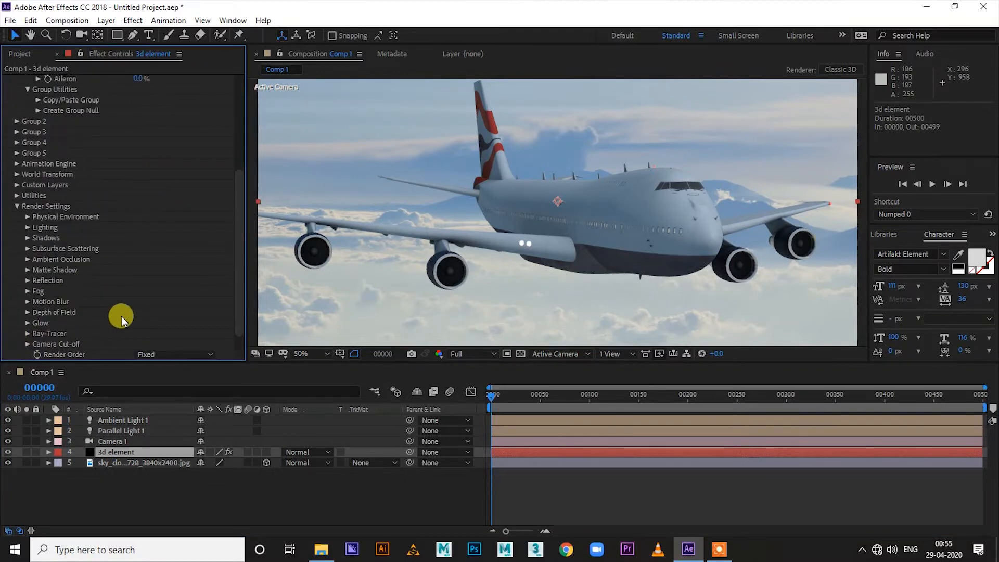
scroll(109, 316, down, 1)
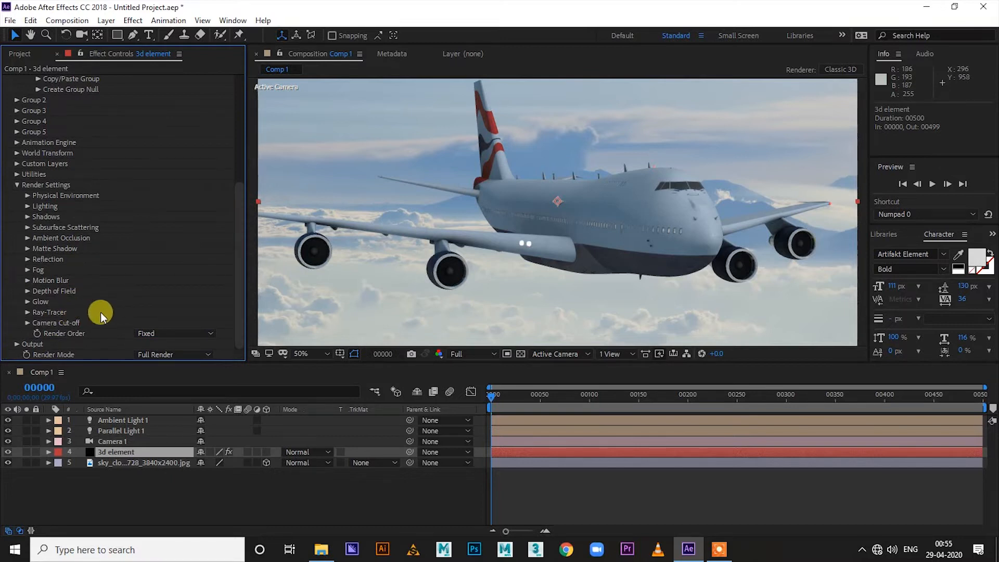
click(17, 344)
scroll(105, 305, down, 10)
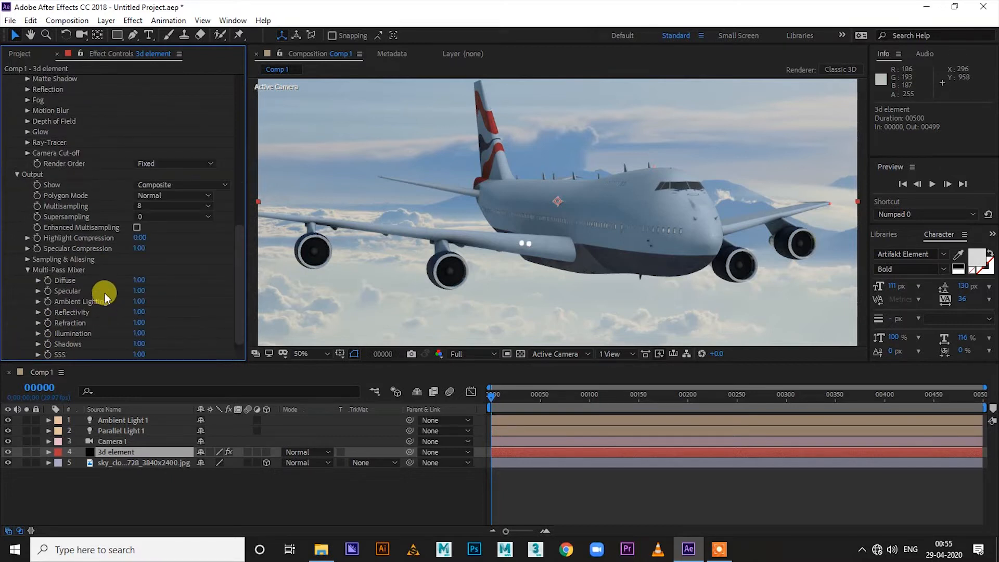
scroll(83, 324, down, 1)
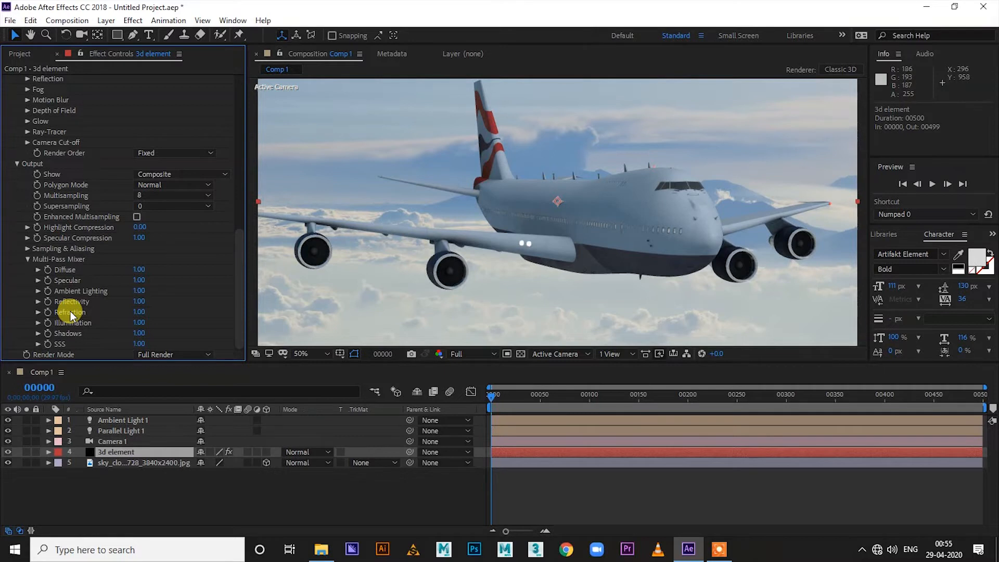
drag(139, 312, 330, 313)
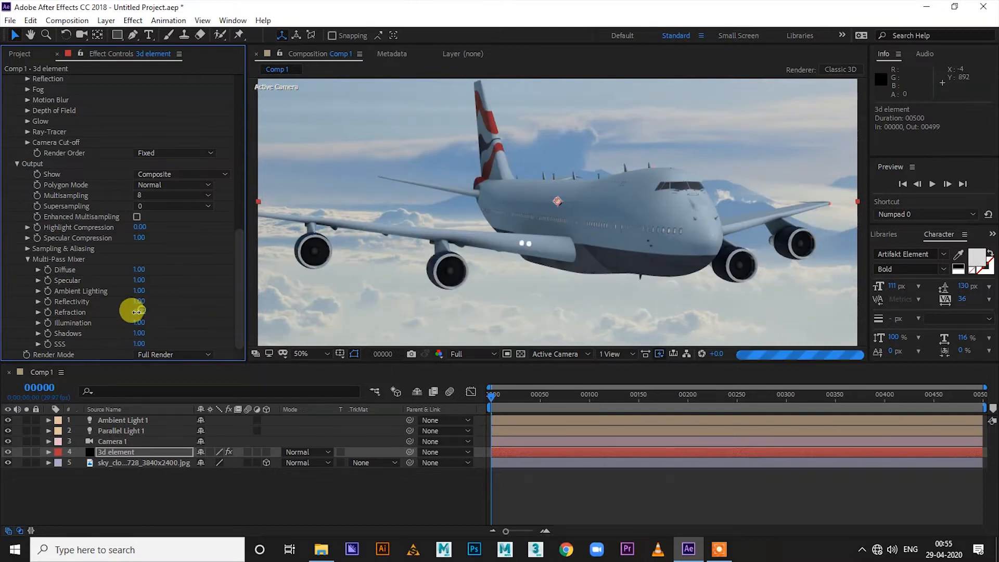
drag(136, 312, 130, 312)
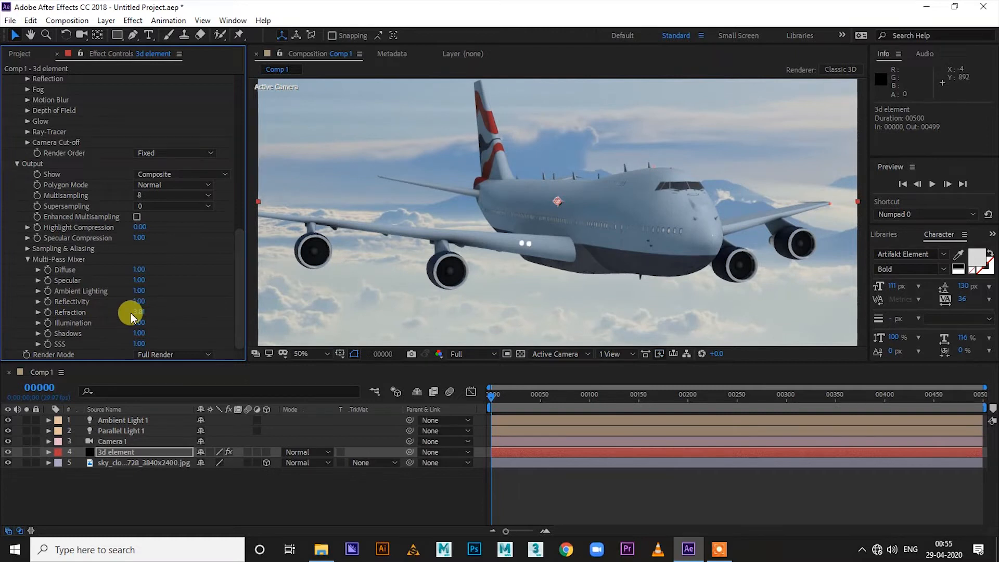
key(ctrl+z)
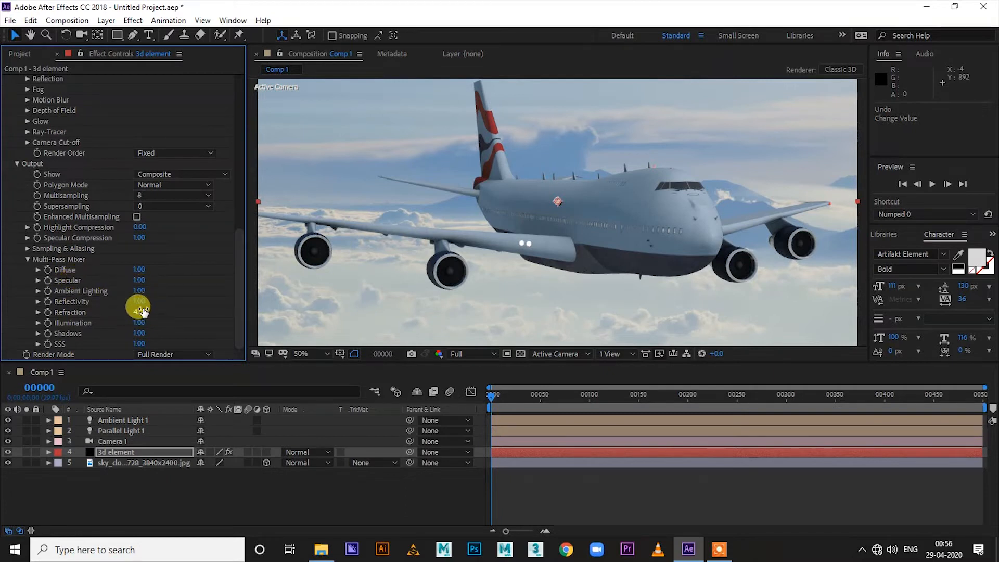
mouse_move(140, 309)
mouse_down()
mouse_move(123, 313)
mouse_move(136, 320)
mouse_up()
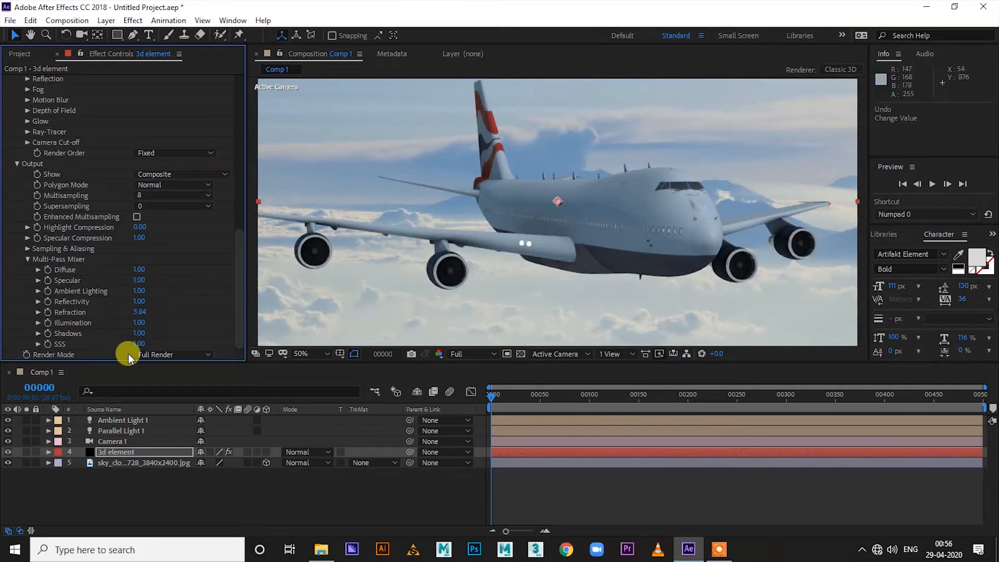
Step: Orbit the camera around the jet to a side view and lower the Multi-Pass Mixer's Refraction to about 3.14
click(81, 34)
drag(606, 239, 628, 253)
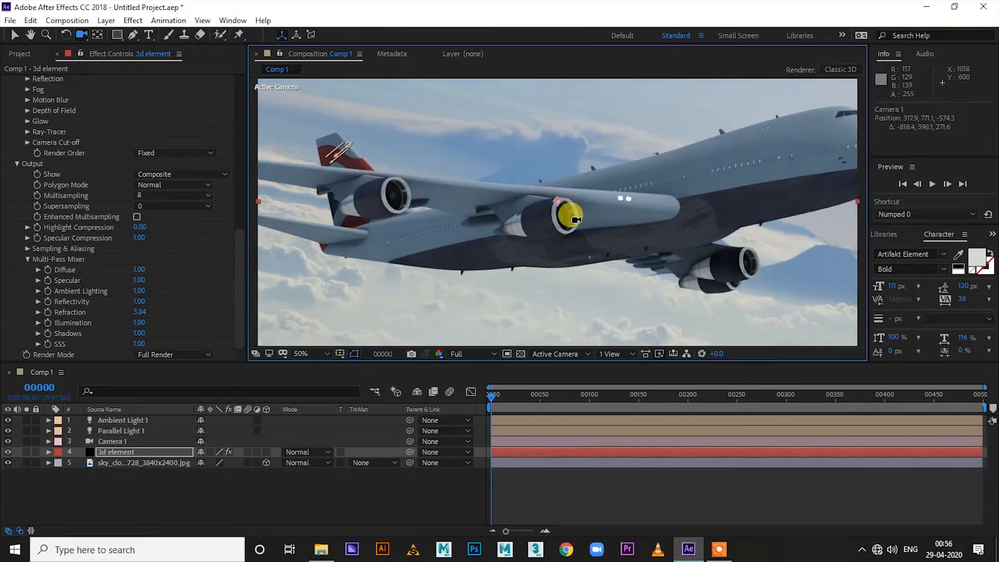
drag(645, 201, 641, 208)
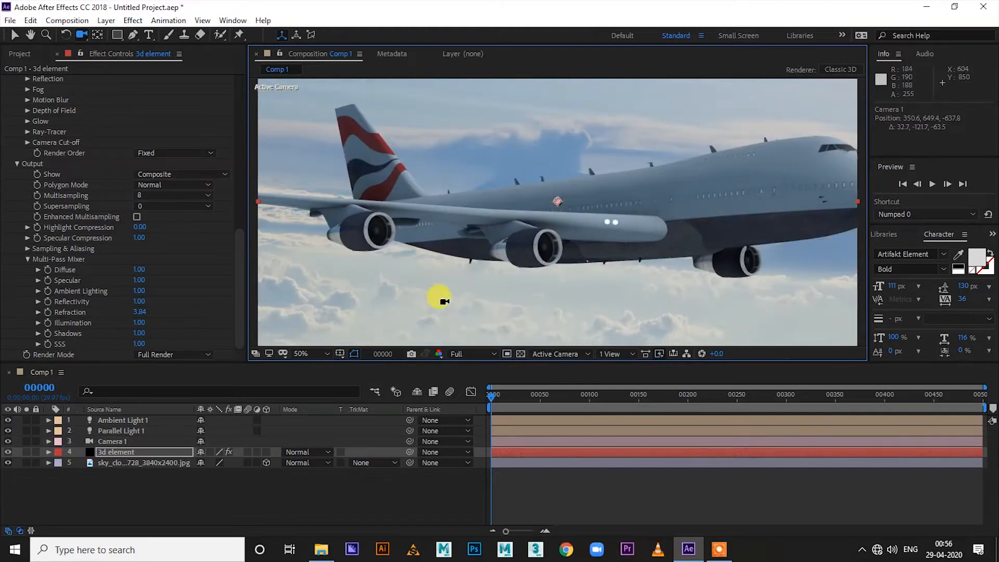
click(139, 313)
drag(139, 313, 130, 320)
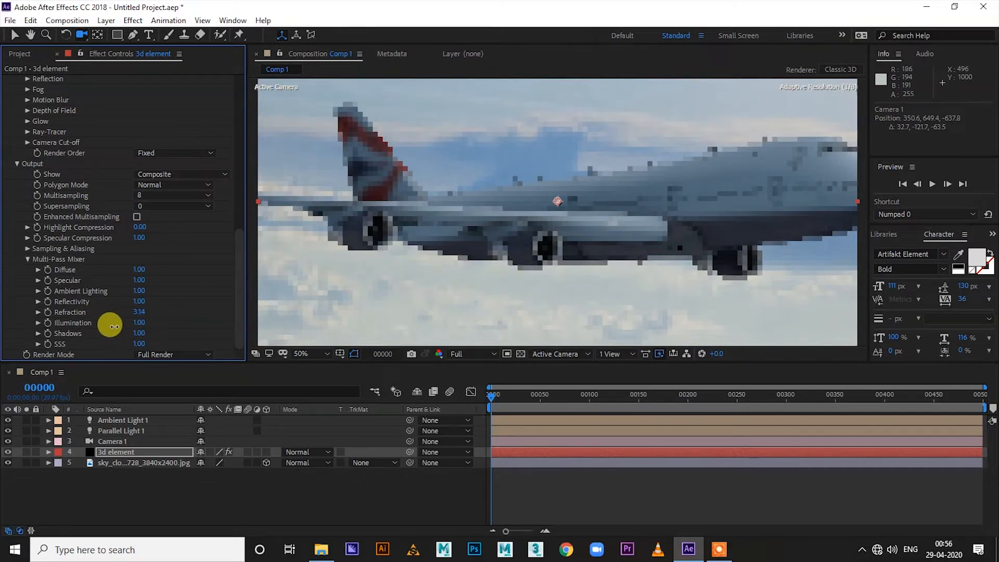
drag(720, 208, 614, 235)
Step: Open Element's Scene Setup and set the jet Body material's specular shininess to 5.06
drag(241, 275, 240, 98)
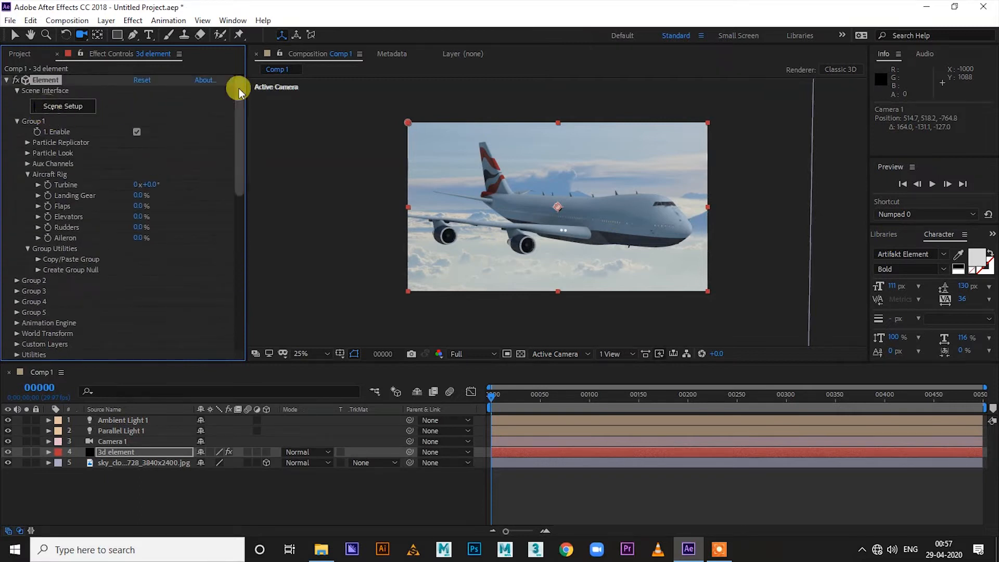
click(63, 106)
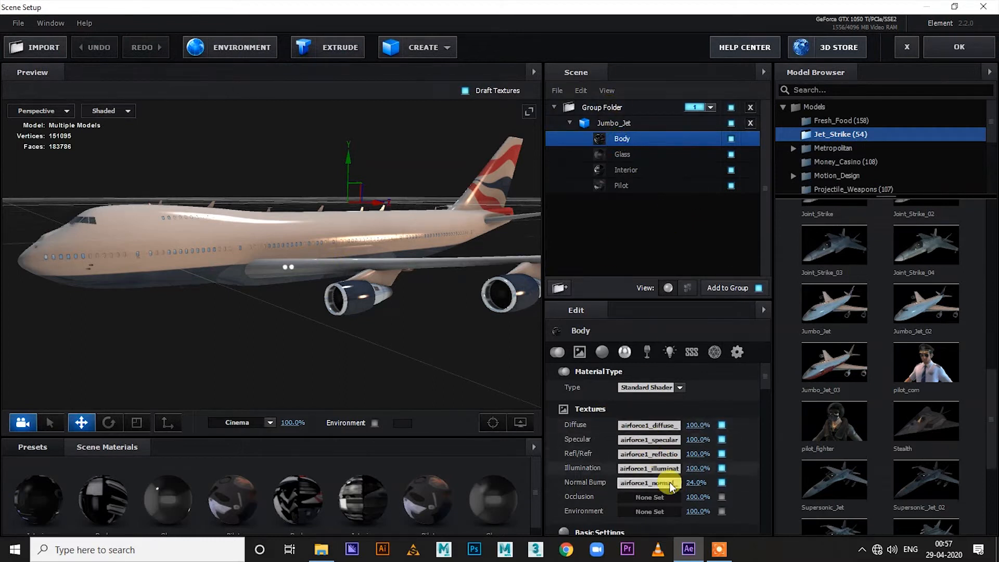
scroll(712, 482, down, 5)
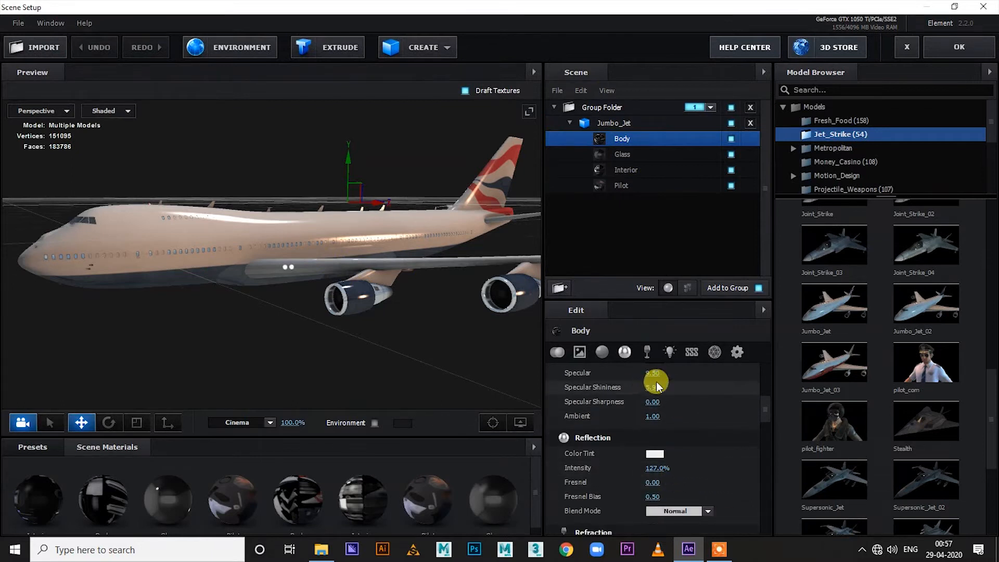
mouse_move(640, 393)
mouse_down()
mouse_move(655, 386)
mouse_move(622, 393)
mouse_move(670, 395)
mouse_move(645, 404)
mouse_up()
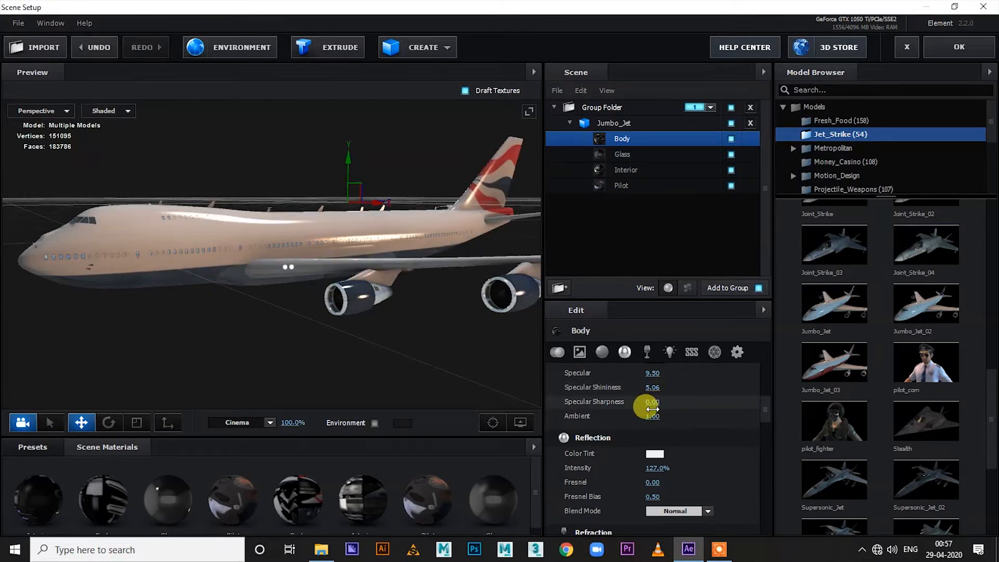
Step: Set the Body material's reflection intensity to 14% and orbit the preview to check the fuselage
scroll(706, 463, down, 4)
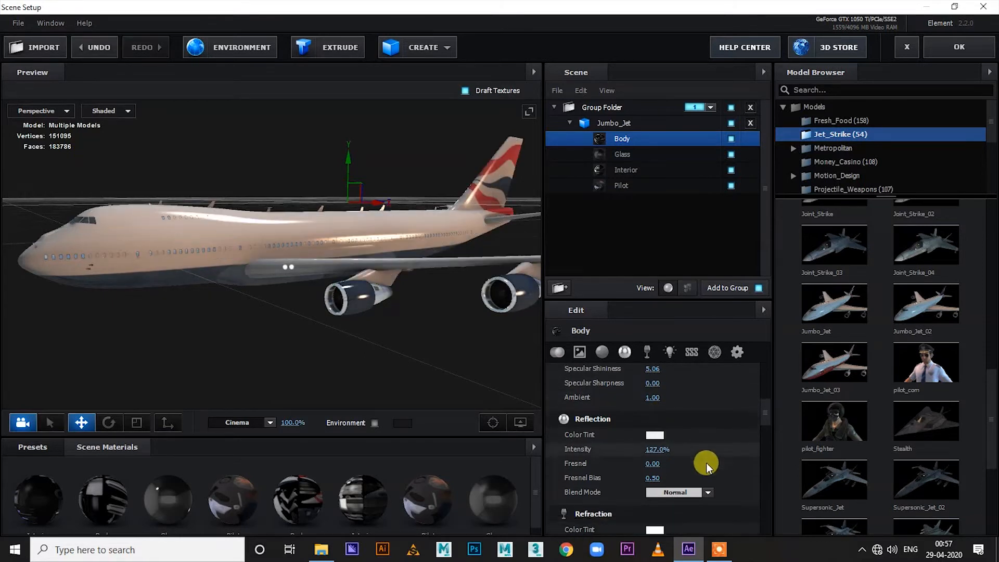
drag(658, 425, 593, 439)
drag(388, 337, 376, 309)
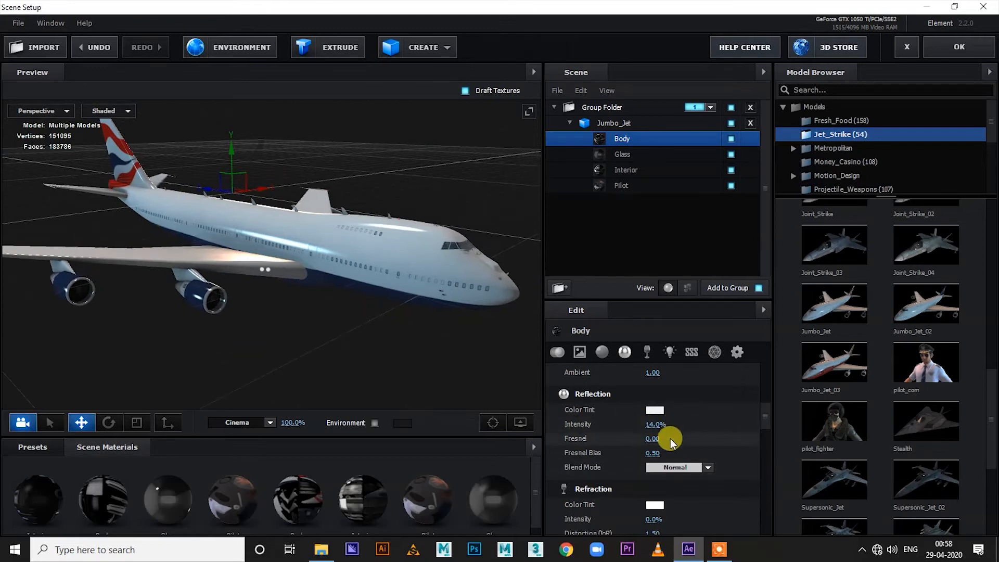
Step: Set the Body material's refraction intensity to 1% and ambient to 0.77, and apply the scene setup
scroll(708, 436, down, 1)
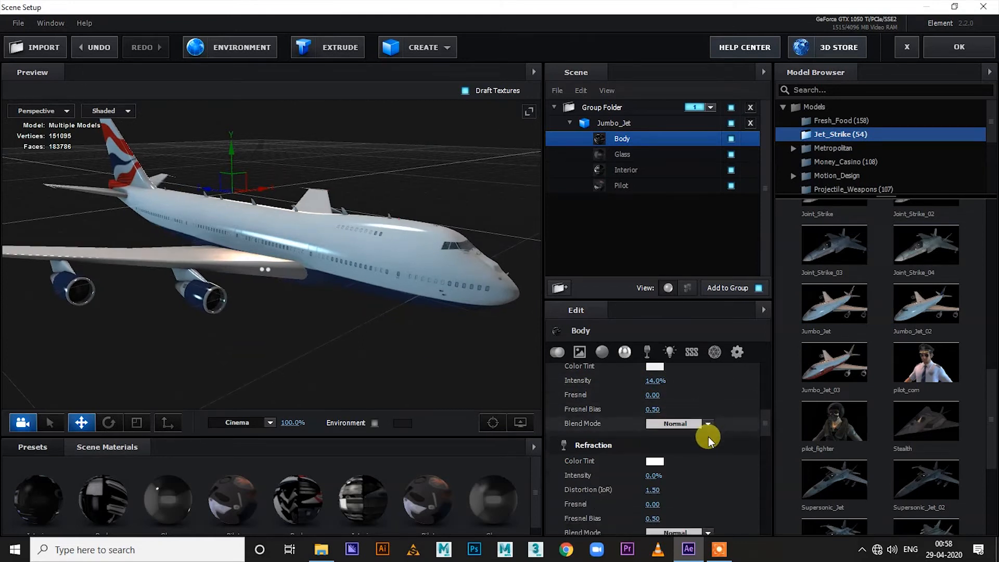
mouse_move(654, 477)
mouse_down()
mouse_move(705, 468)
mouse_move(640, 481)
mouse_move(643, 492)
mouse_up()
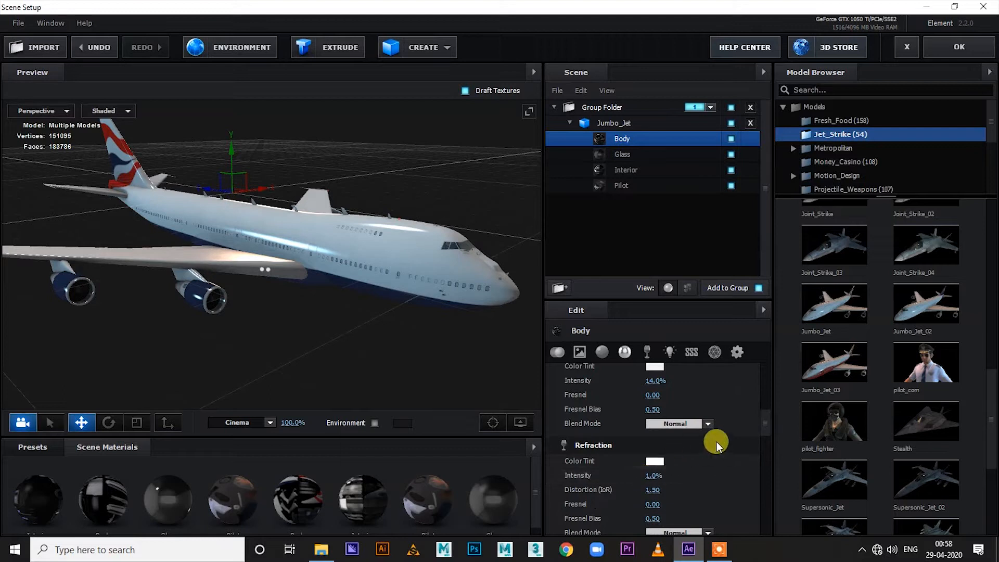
scroll(719, 482, up, 5)
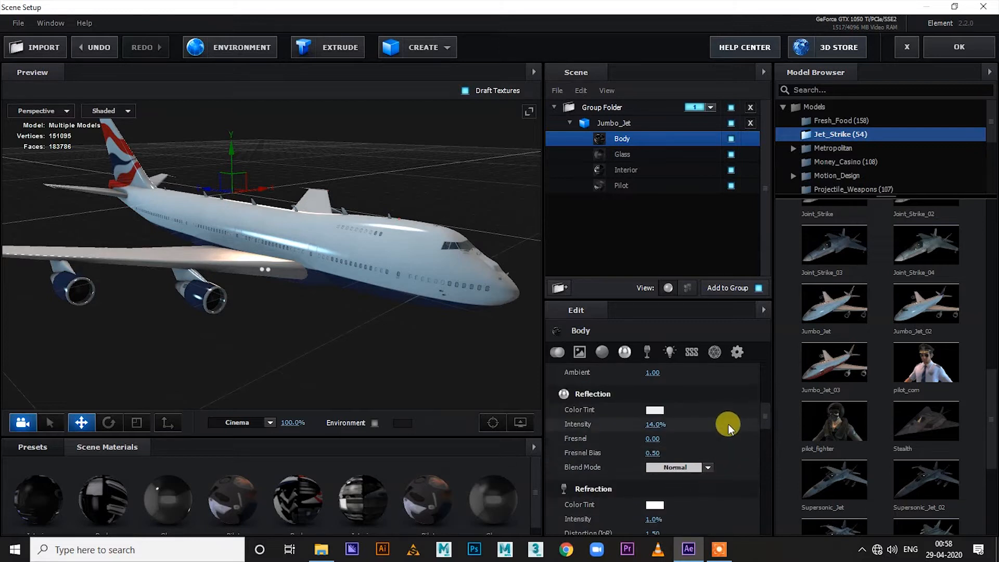
drag(653, 462, 698, 442)
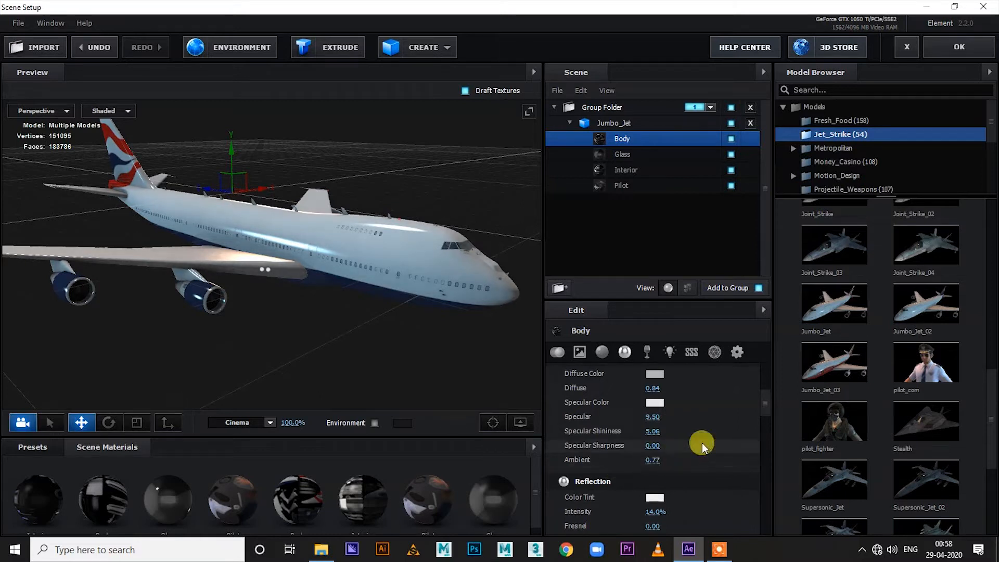
click(940, 51)
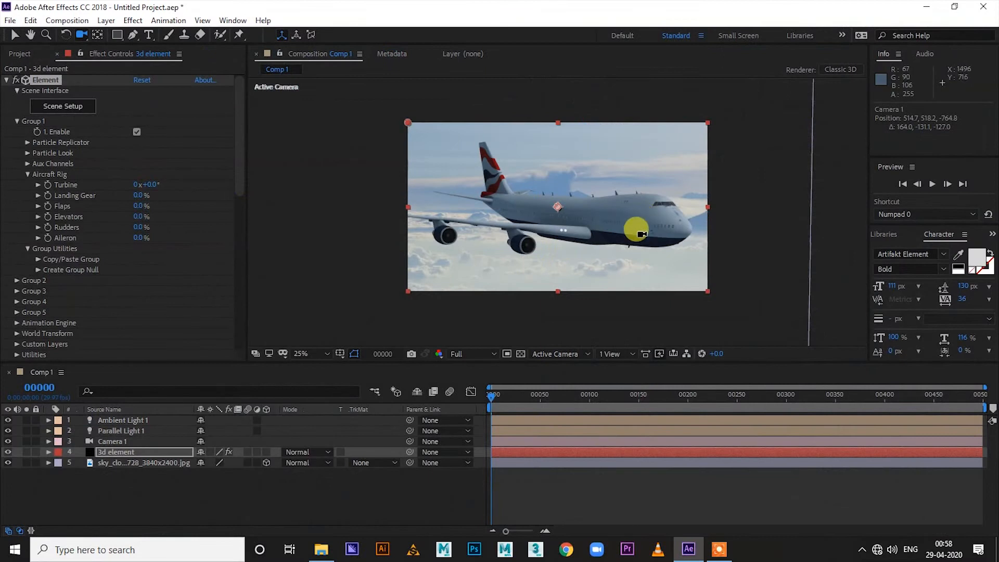
click(286, 476)
key(ctrl+z)
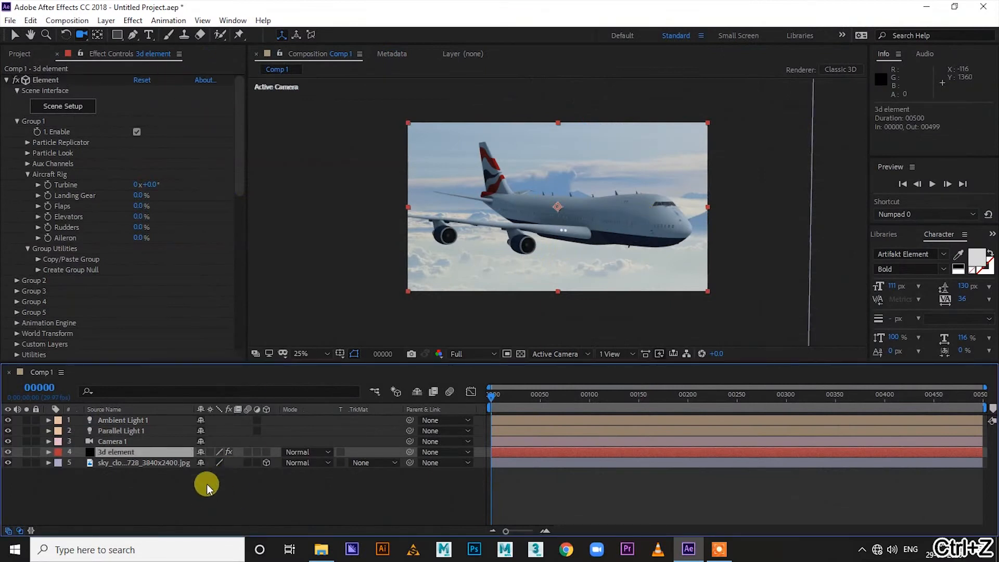
click(111, 441)
mouse_move(627, 184)
mouse_down()
mouse_move(584, 212)
mouse_move(598, 196)
mouse_move(617, 199)
mouse_up()
key(ctrl+z)
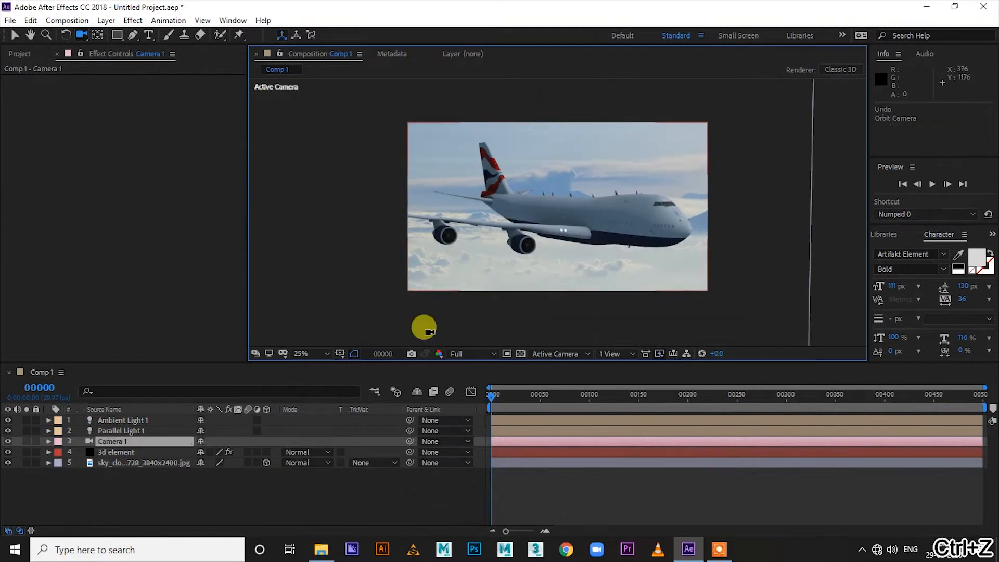
Step: Examine the jet's shading and the parallel light's placement in the composition at several magnifications
click(326, 357)
click(320, 146)
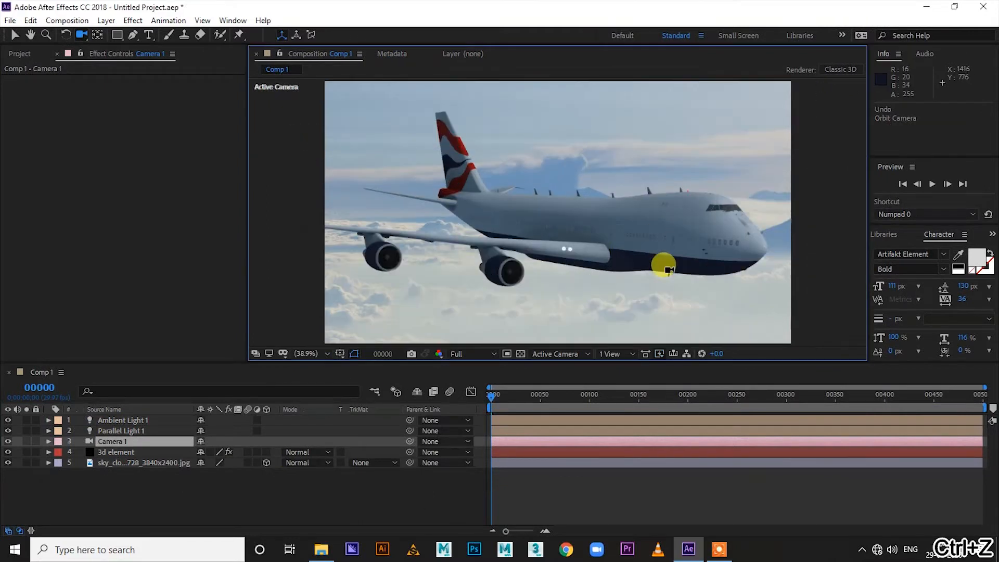
scroll(662, 262, up, 1)
scroll(666, 266, down, 1)
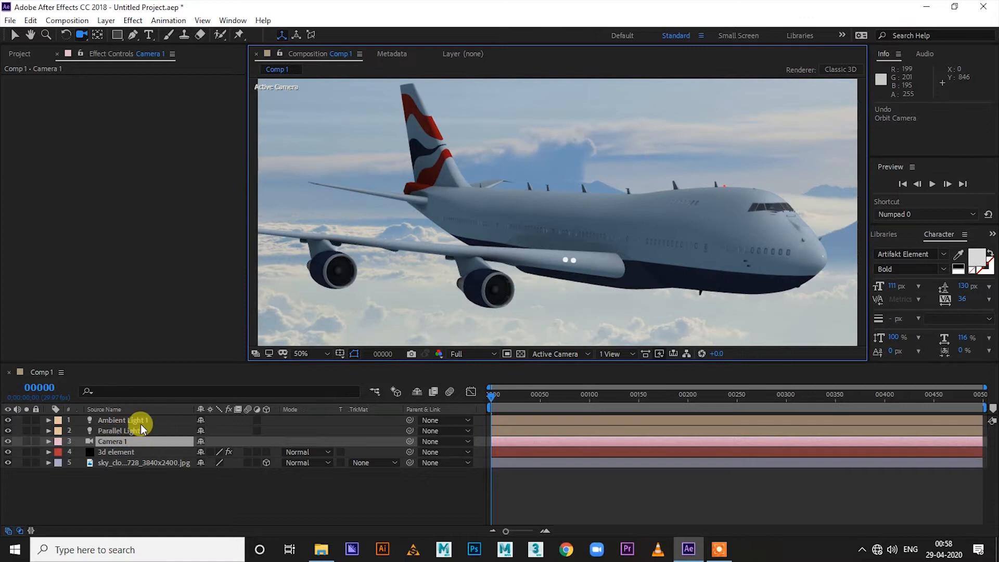
click(124, 422)
click(118, 432)
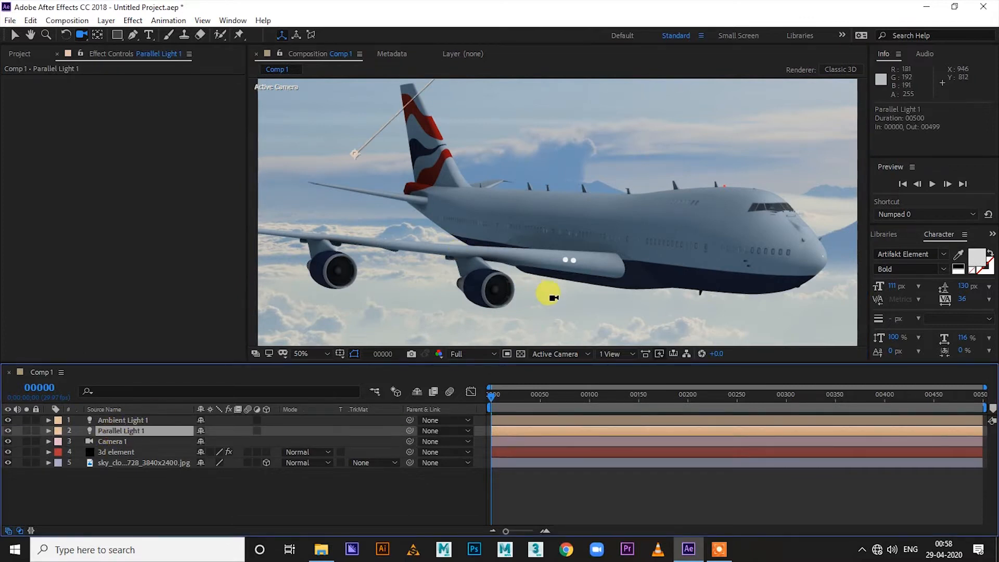
scroll(586, 243, down, 2)
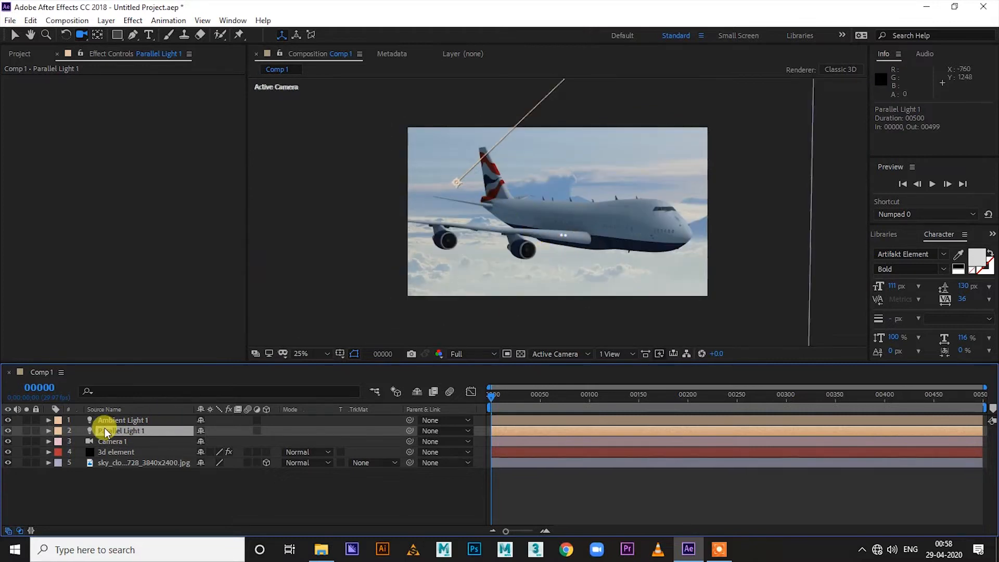
click(18, 34)
scroll(565, 212, down, 1)
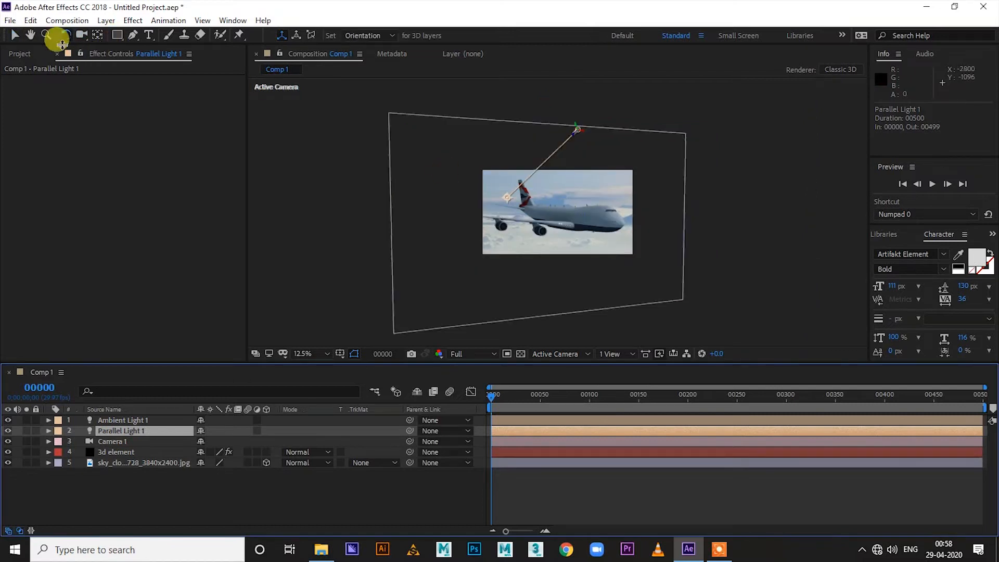
click(15, 35)
click(759, 258)
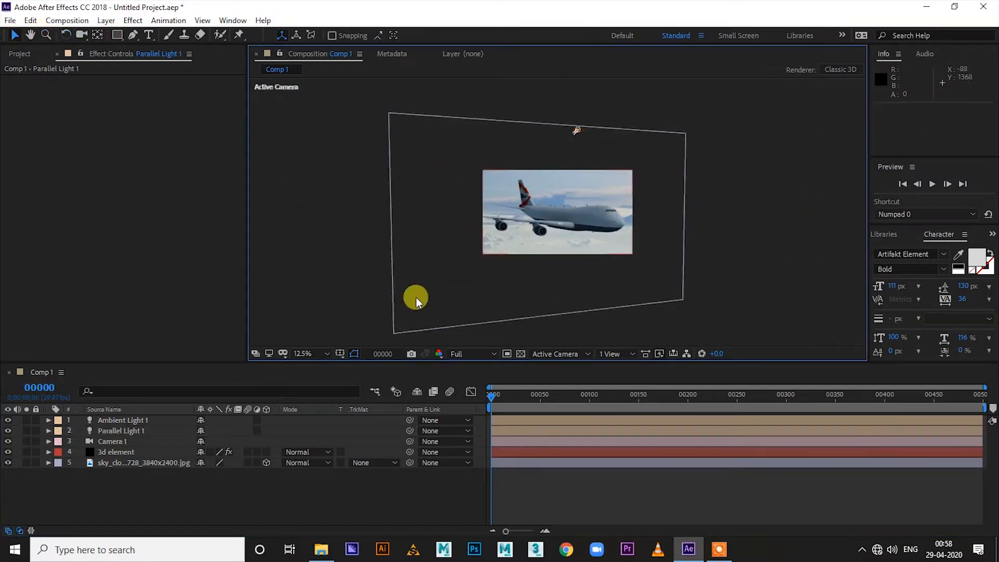
Step: Go to frame 6 and set the sky clouds background layer's scale to -15% on all axes
mouse_move(495, 400)
mouse_down()
mouse_move(595, 403)
mouse_move(497, 405)
mouse_up()
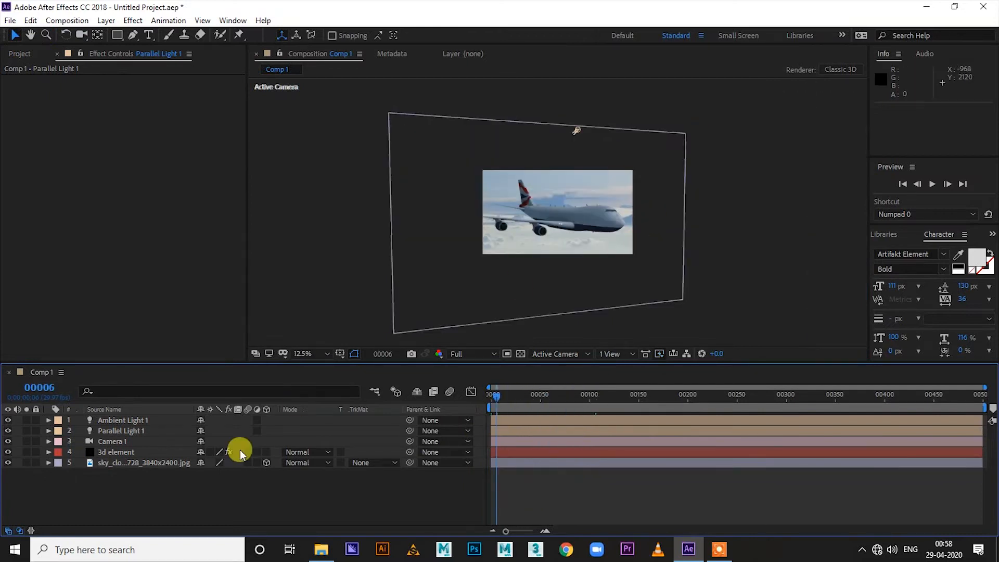
click(150, 464)
key(s)
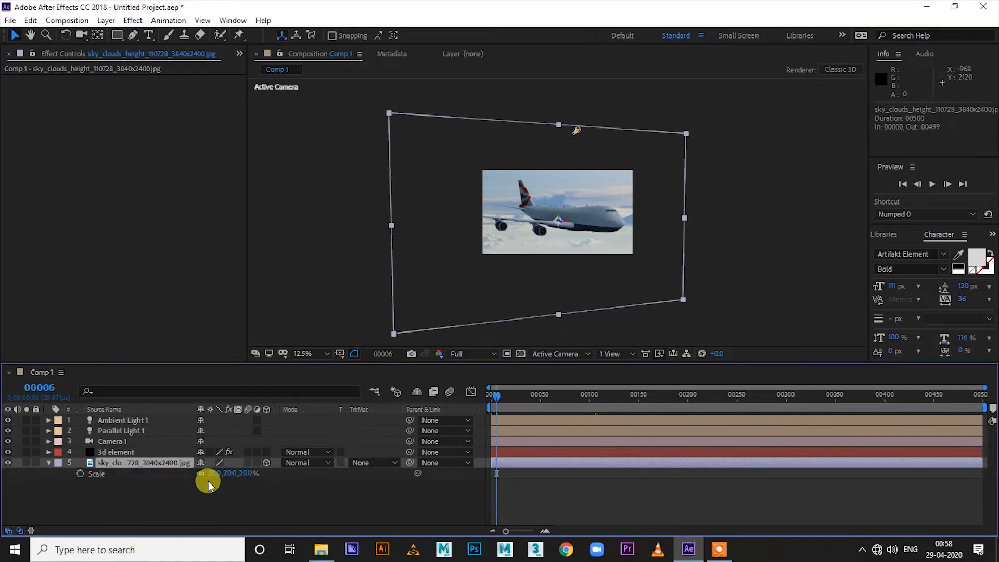
drag(209, 473, 197, 475)
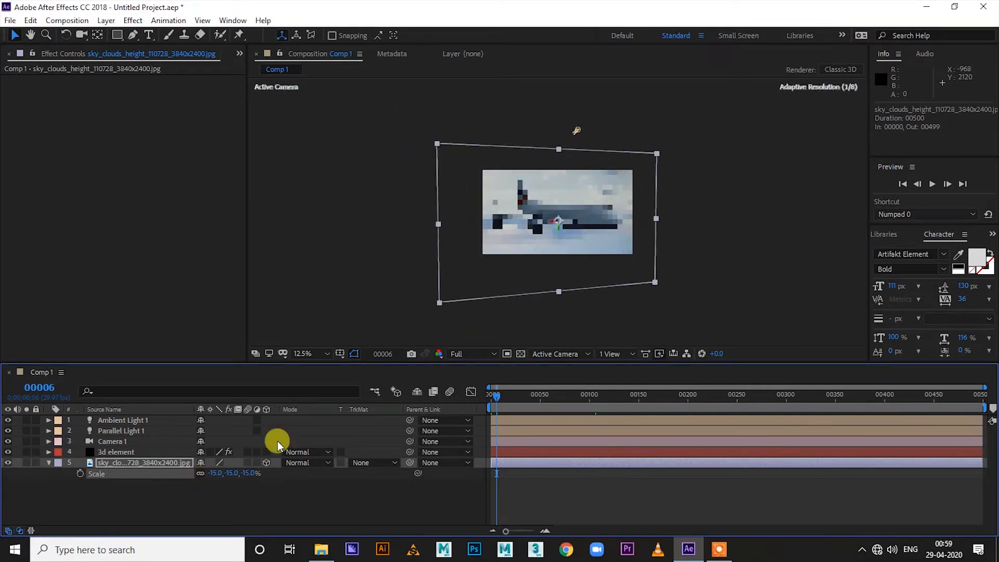
Step: Replace the sky clouds background's negative scale with 17% on all axes and move the layer to about 1020, 522, -36
key(period)
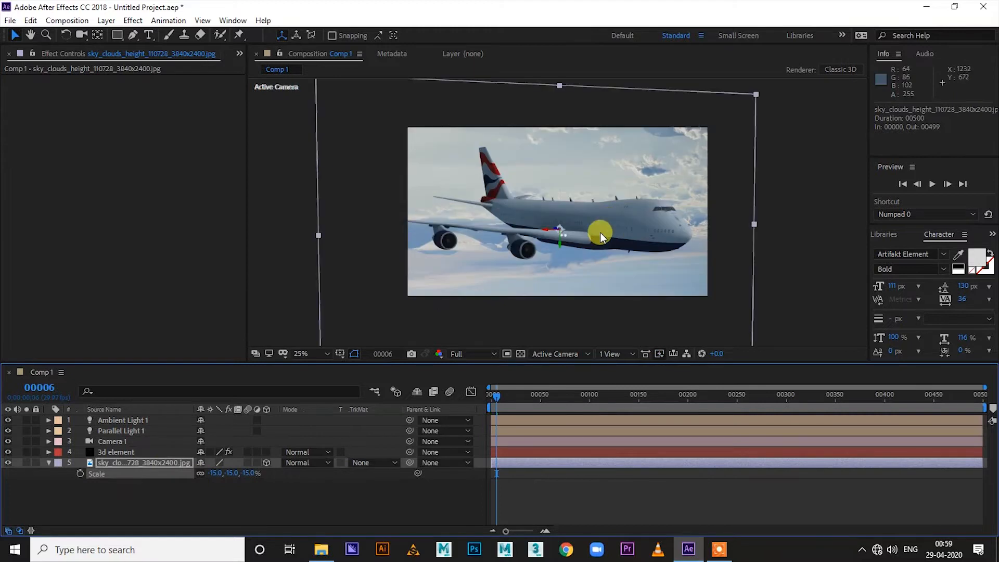
key(ctrl+z)
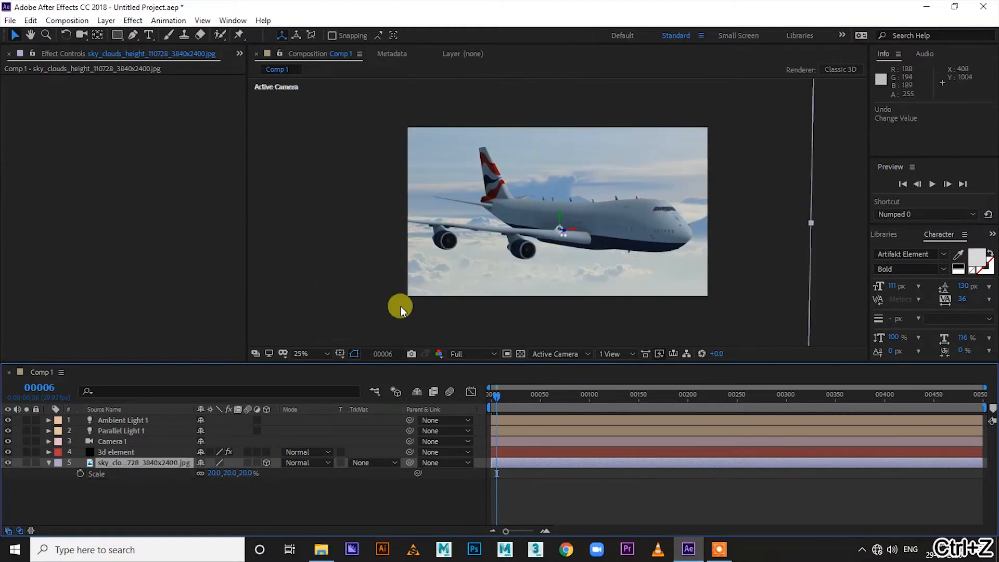
drag(210, 476, 212, 475)
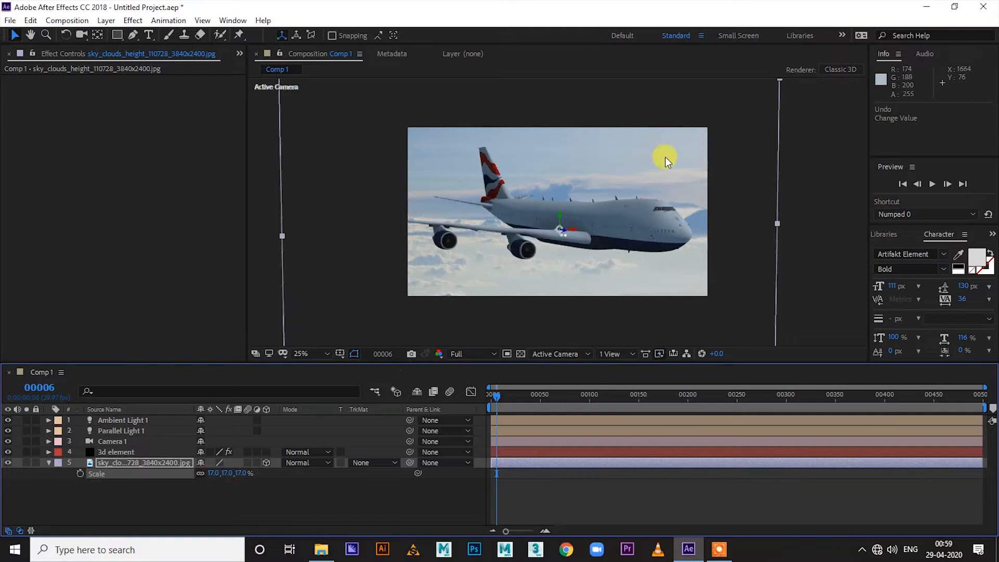
drag(560, 214, 626, 193)
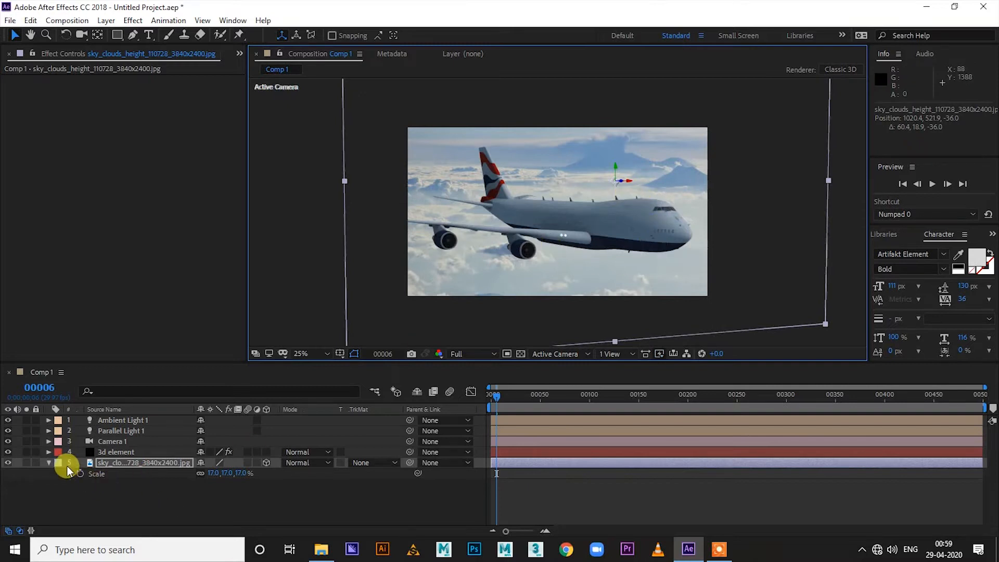
click(48, 463)
Step: Set Parallel Light 1's position to about 2101.2, 146.6, 1442.9
click(107, 430)
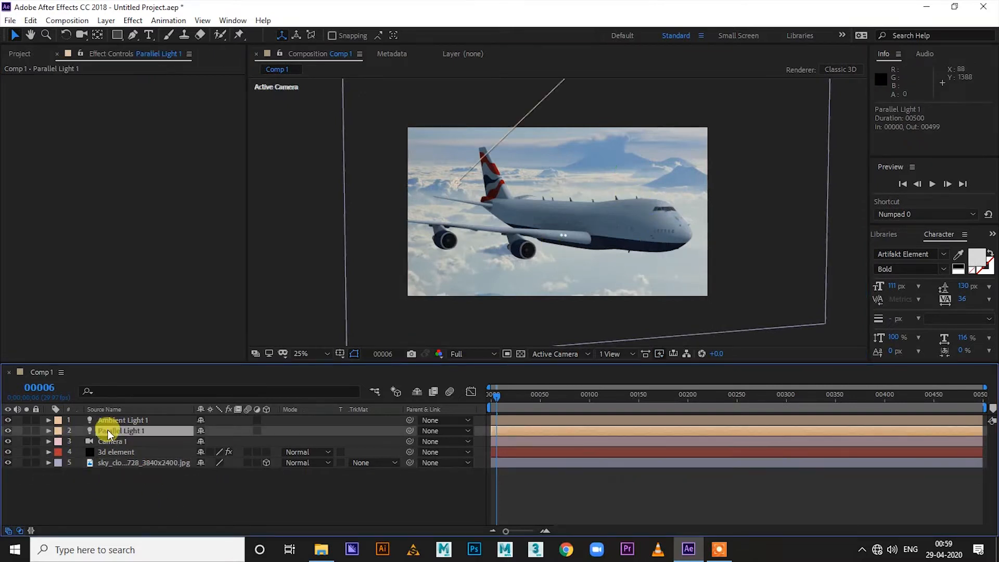
click(49, 430)
click(49, 429)
key(p)
key(semicolon)
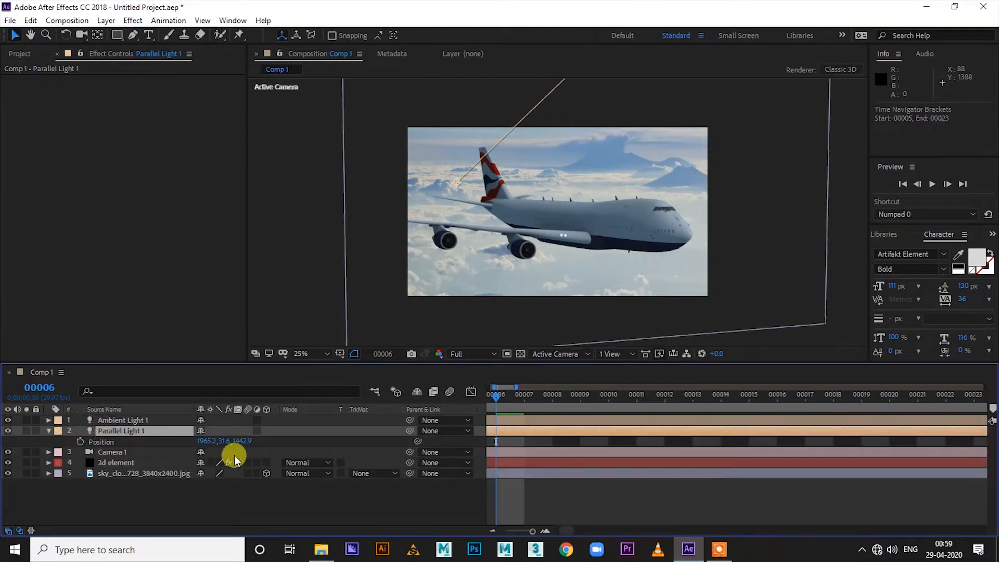
drag(204, 446, 281, 450)
drag(212, 441, 281, 444)
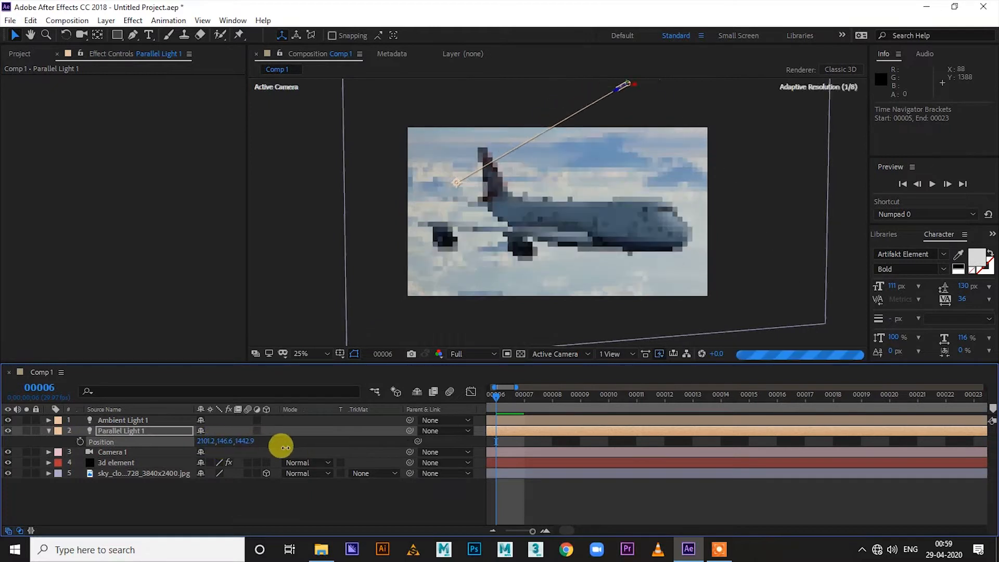
Step: Move Parallel Light 1 to about 2543.5, 146.6, 1286 and aim it at the jet's cockpit, about 2635.5, 643.6, 1857.7
drag(455, 185, 596, 202)
drag(639, 82, 713, 88)
mouse_move(666, 201)
mouse_down()
mouse_move(615, 196)
mouse_move(657, 198)
mouse_up()
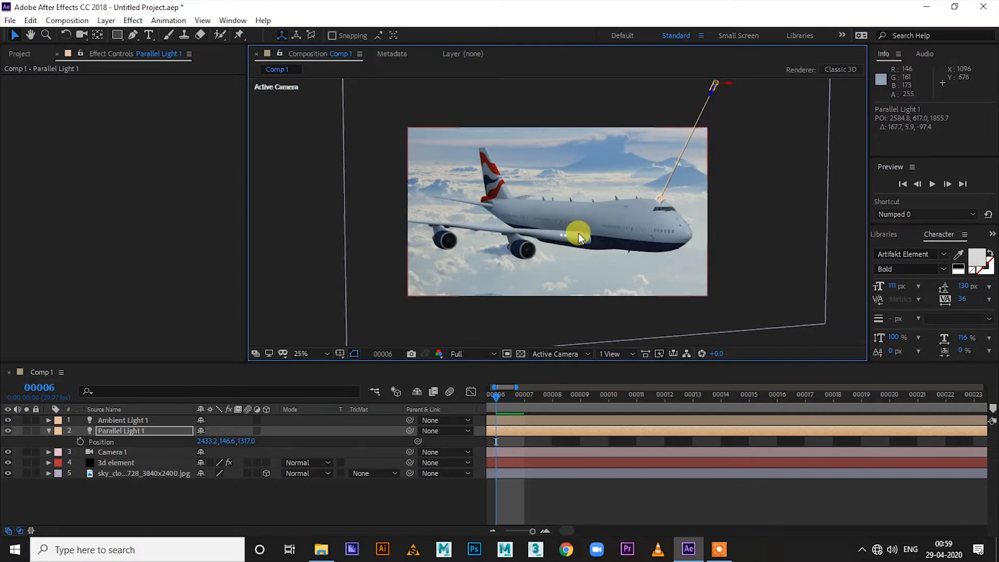
drag(727, 89, 745, 114)
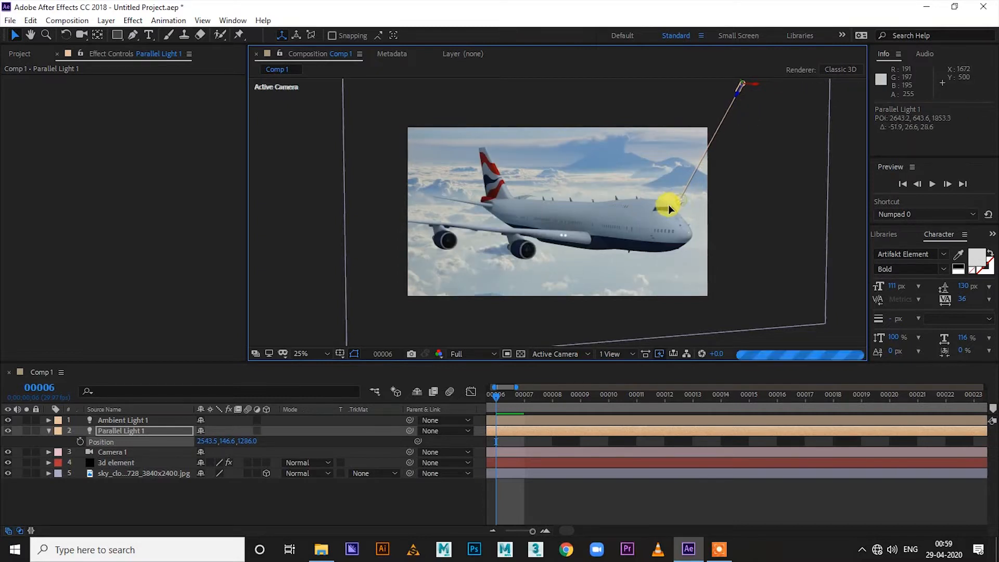
drag(669, 209, 667, 205)
Step: Shift Parallel Light 1 farther from the nose, to position 3045.5, -103.4, 1255, and check the fuselage shading
drag(202, 440, 484, 409)
drag(228, 446, 73, 439)
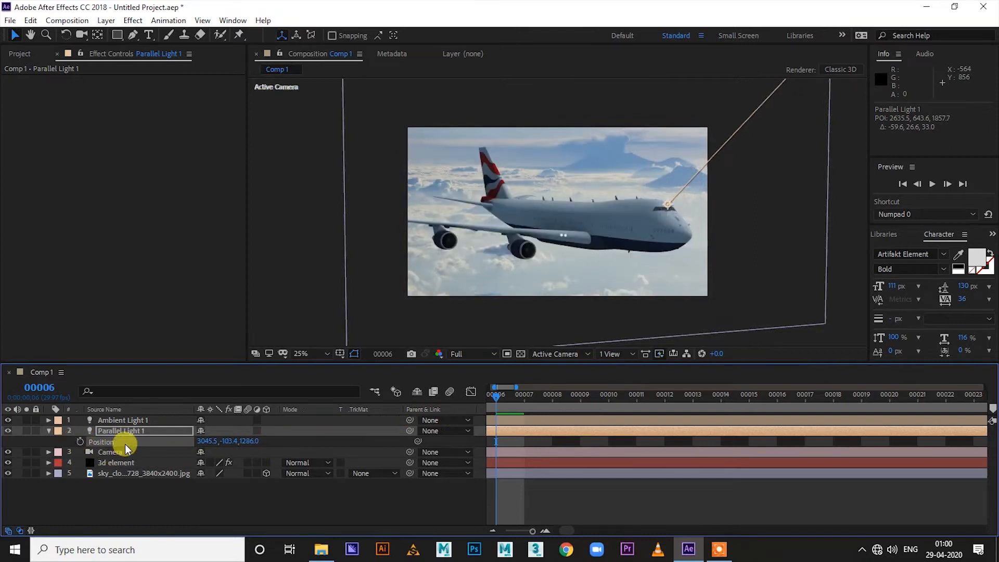
drag(239, 441, 227, 446)
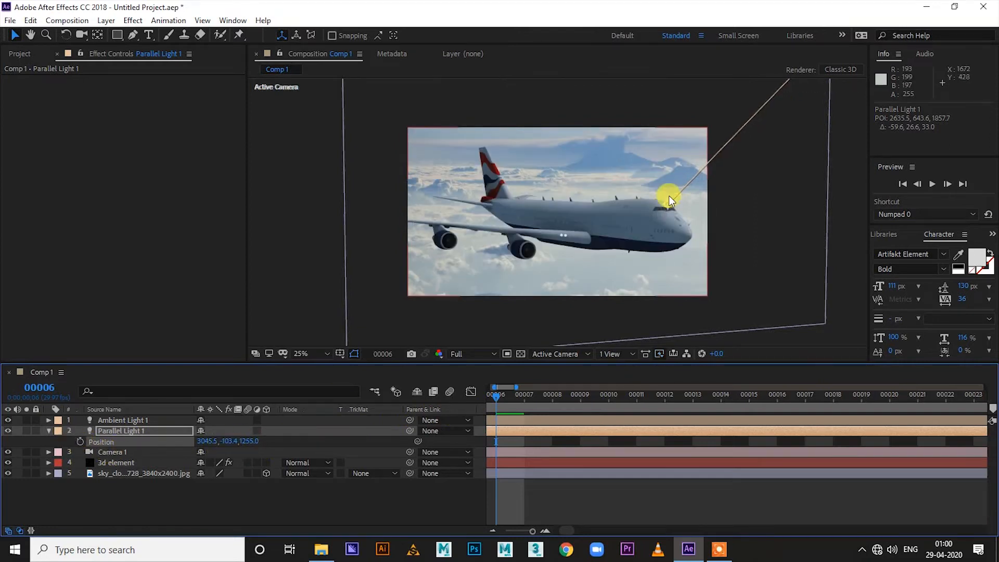
scroll(669, 195, up, 2)
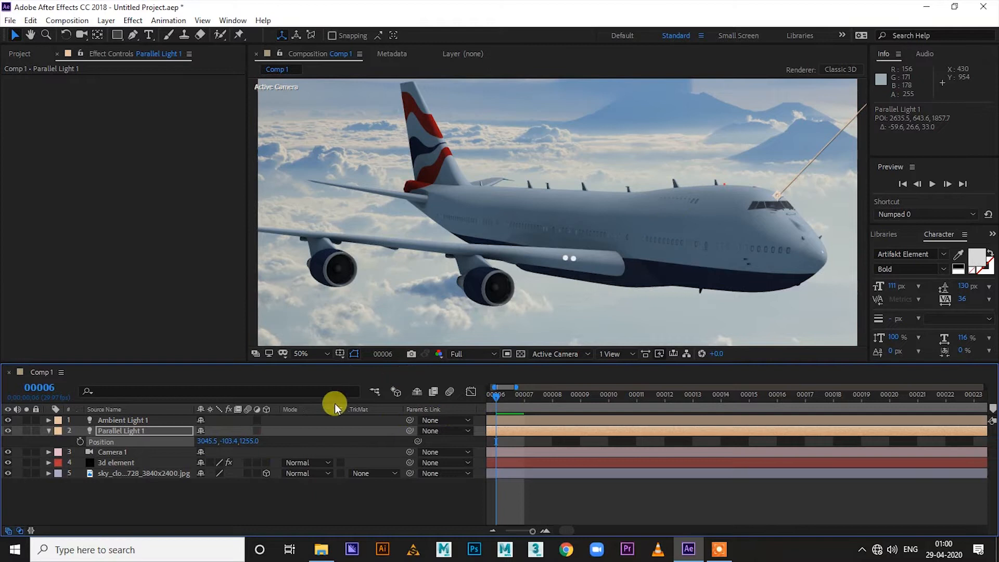
Step: Set Parallel Light 1's position to 2909.5, 36.6, 1290 and its point of interest to about 2492.5, 618.4, 1942
drag(232, 440, 125, 446)
drag(229, 441, 321, 441)
drag(771, 198, 706, 183)
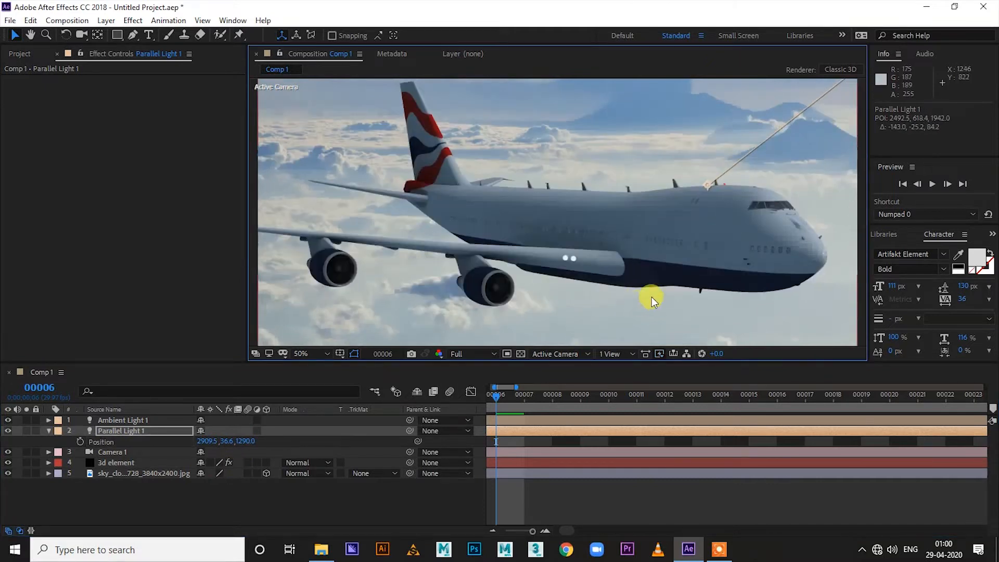
scroll(798, 235, down, 2)
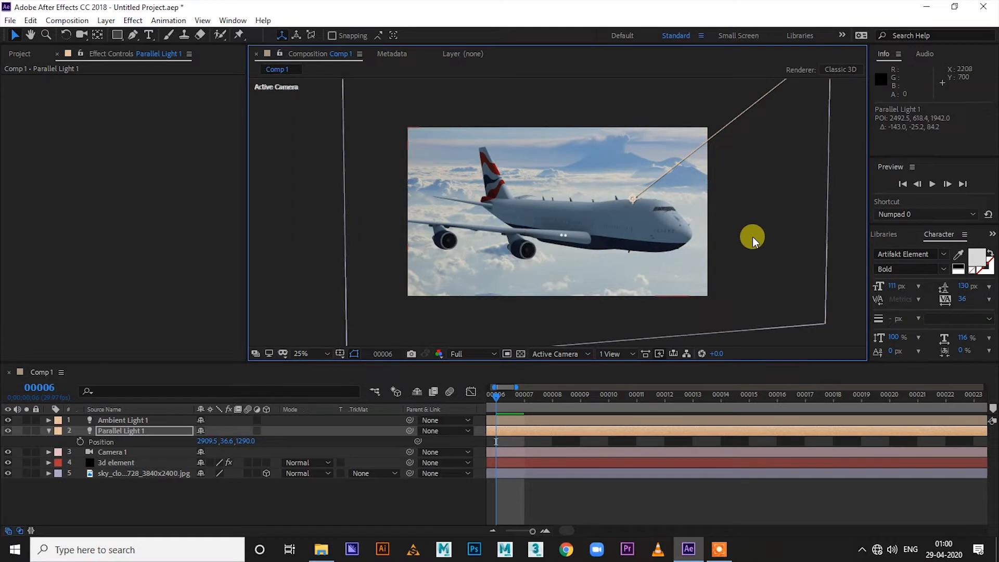
key(period)
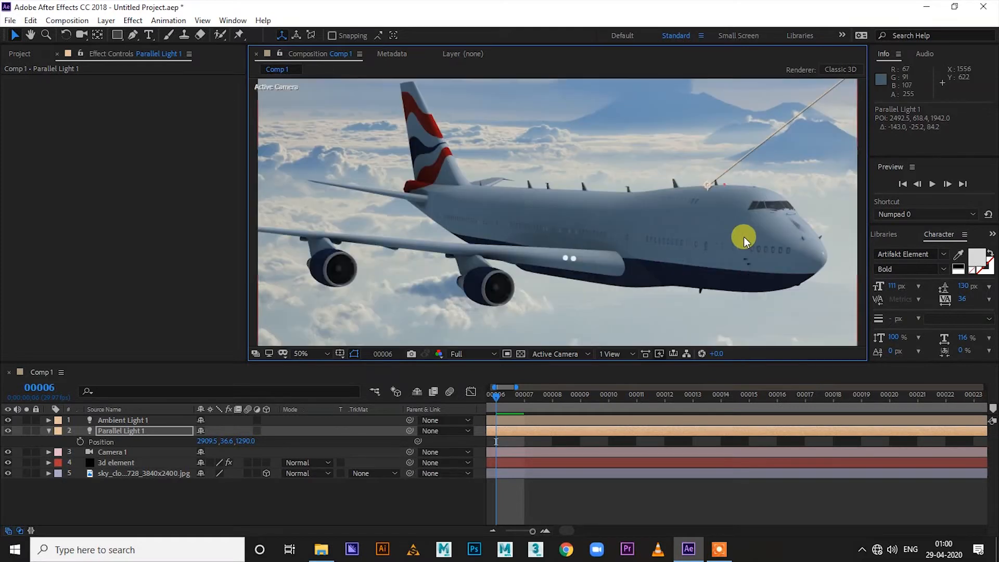
Step: Duplicate Parallel Light 1 and place the copy at 2847.5, -303.4, 976, aimed at about 2100, 618.4, 2169.2
click(149, 428)
key(ctrl+d)
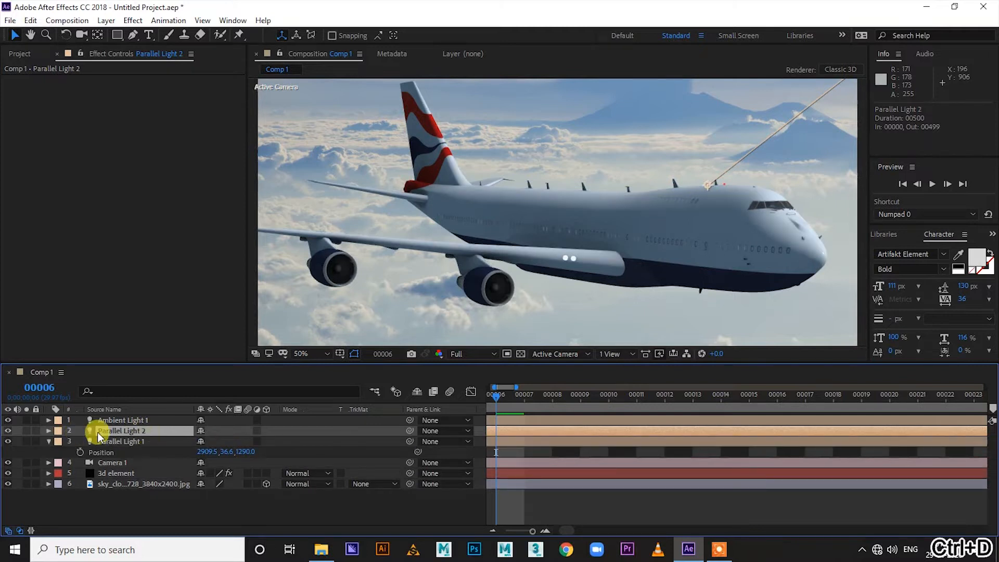
key(p)
drag(206, 441, 15, 417)
drag(247, 442, 26, 415)
drag(708, 187, 515, 185)
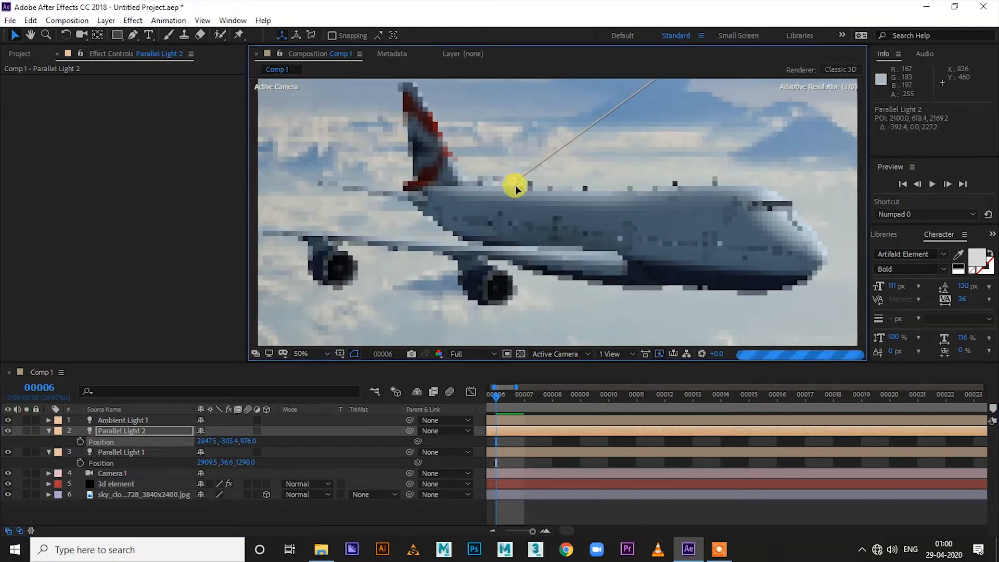
key(comma)
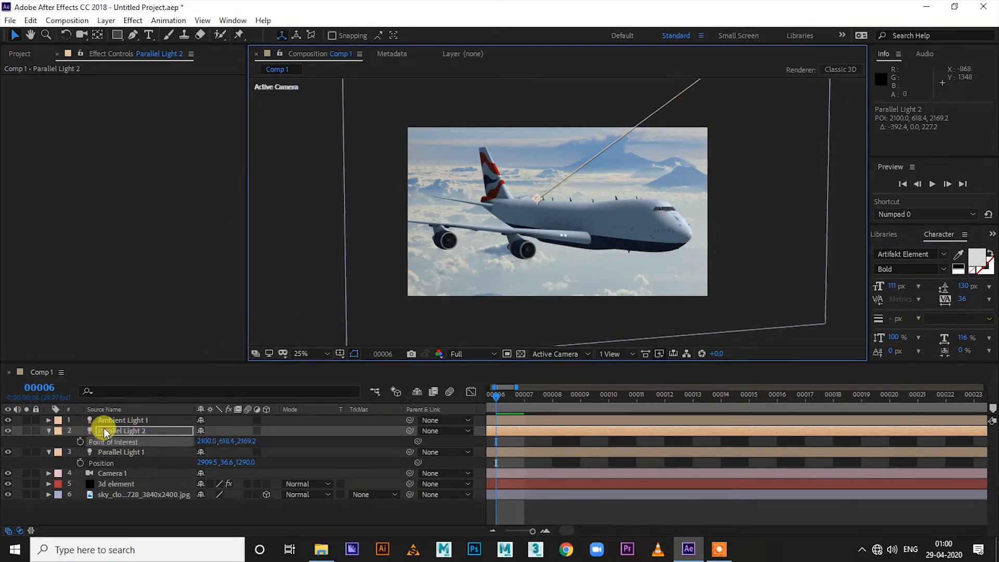
Step: Lower Parallel Light 2's intensity in its light options and collapse those options
key(a)
key(a)
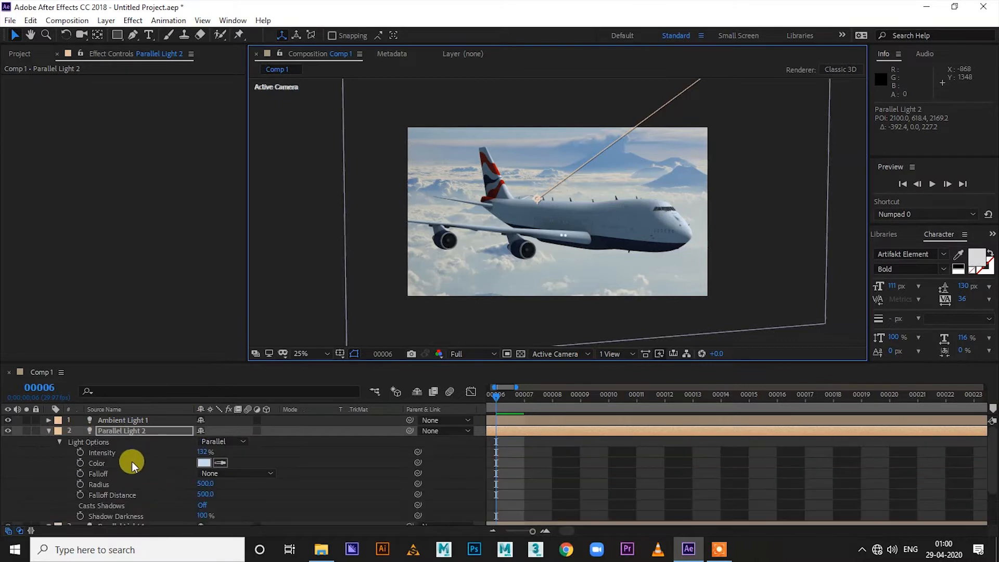
drag(201, 454, 158, 464)
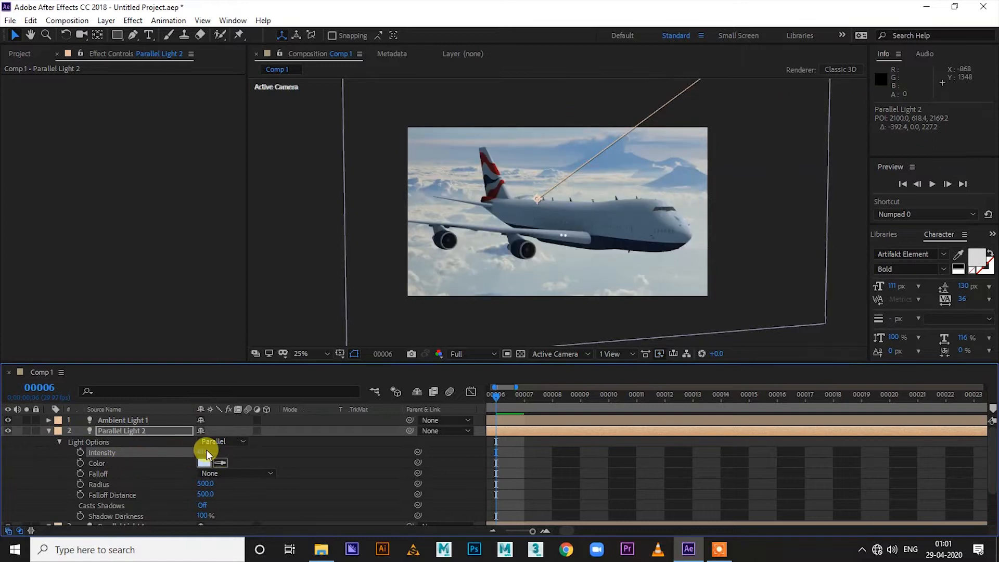
key(Return)
click(58, 441)
click(109, 428)
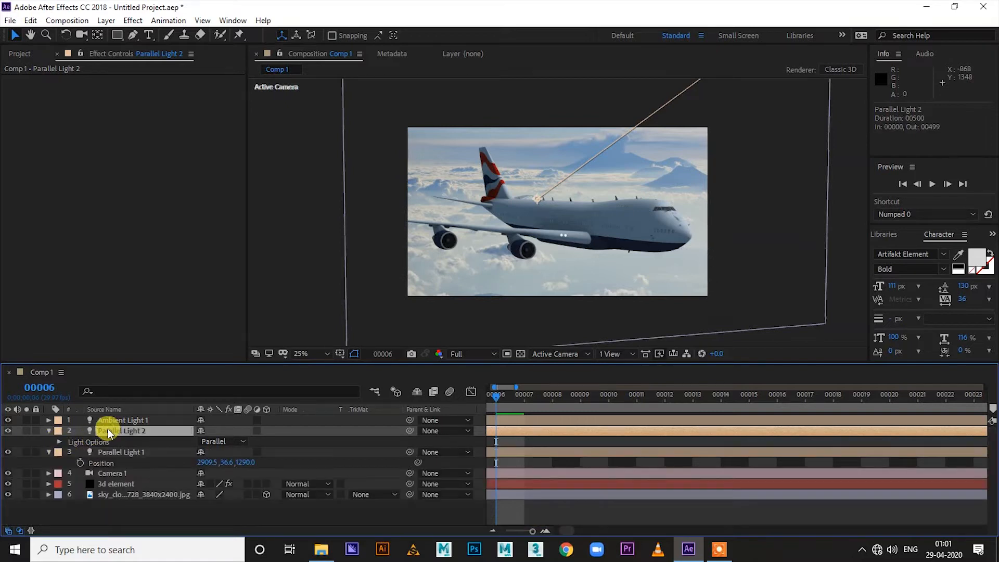
Step: Set Parallel Light 2's position to 2927.5, -303.4, 898
key(p)
drag(246, 441, 223, 443)
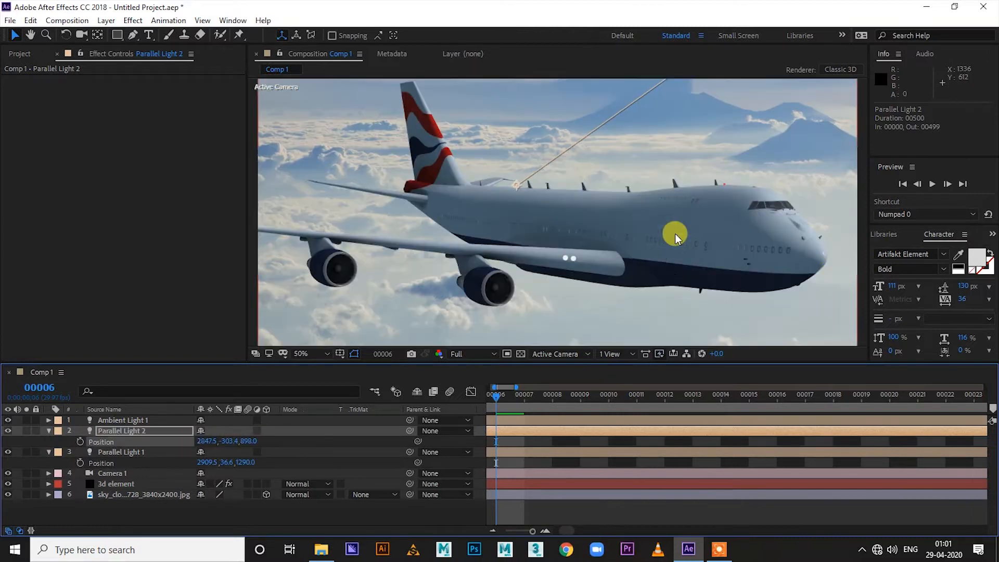
key(comma)
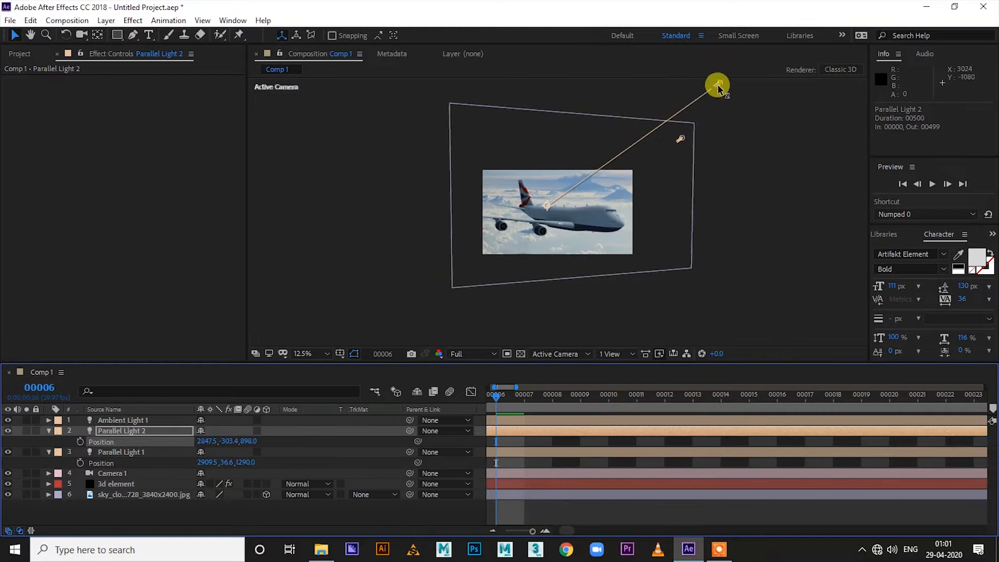
drag(217, 446, 241, 441)
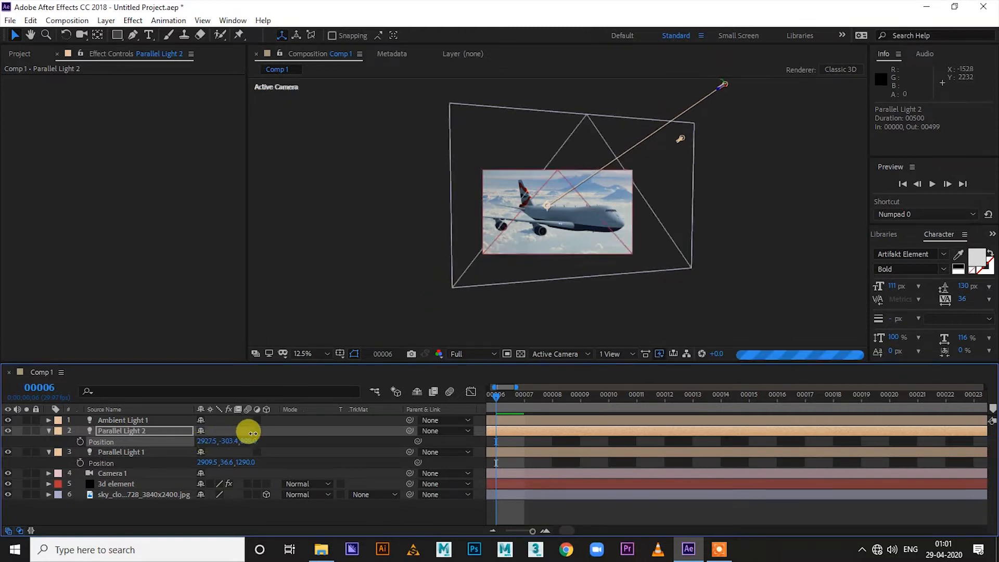
Step: Bring Parallel Light 2 close above the fuselage at about 2332.4, 489.5, 1905.8, aimed at about 2489.9, 622.4, 2649.9
drag(541, 213, 560, 212)
drag(727, 81, 619, 139)
drag(469, 275, 558, 202)
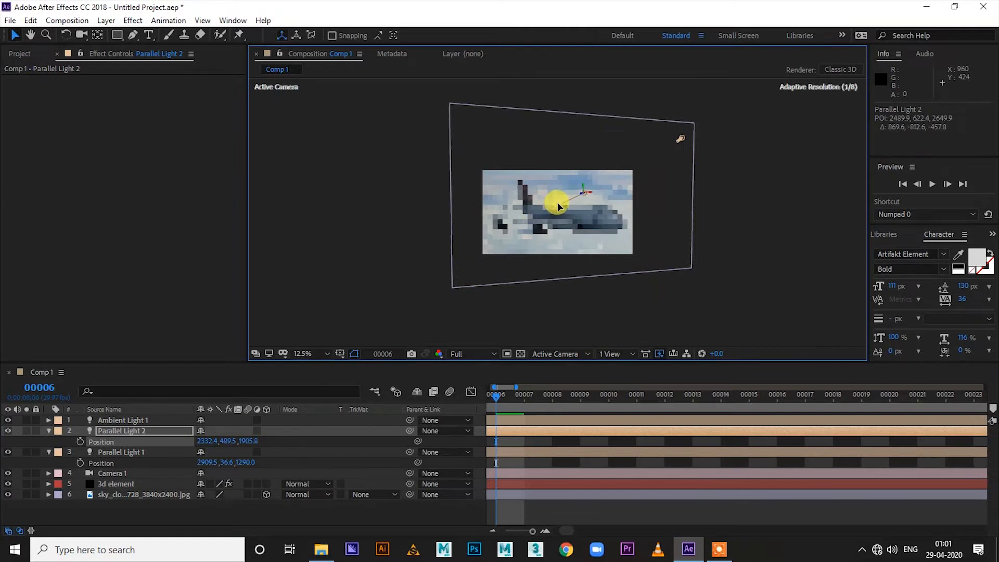
key(period)
key(period)
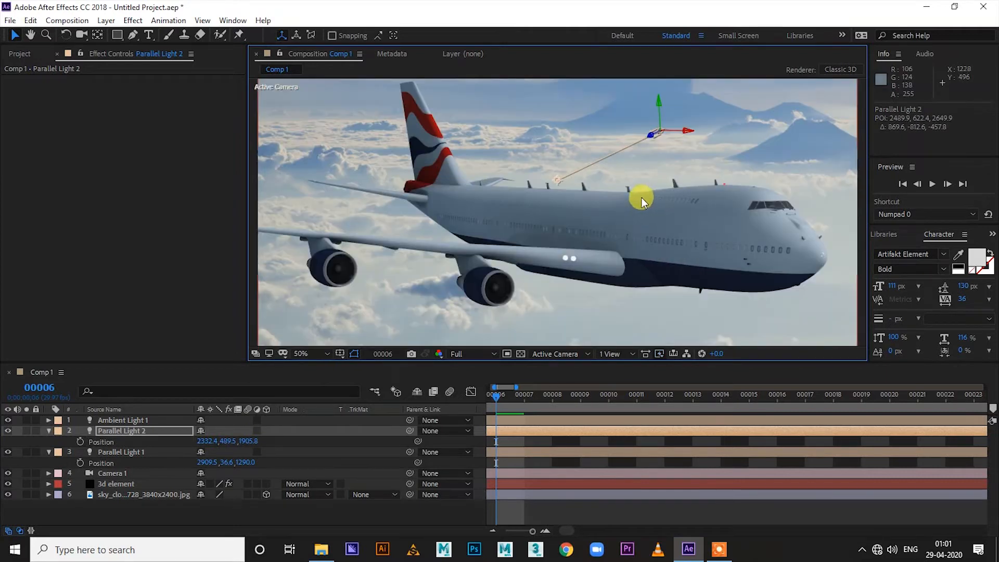
Step: Raise Parallel Light 2 to about 2334, 446.4, 1913.2 and aim it at the fuselage top, about 2543.1, 638.9, 2624
drag(657, 104, 647, 93)
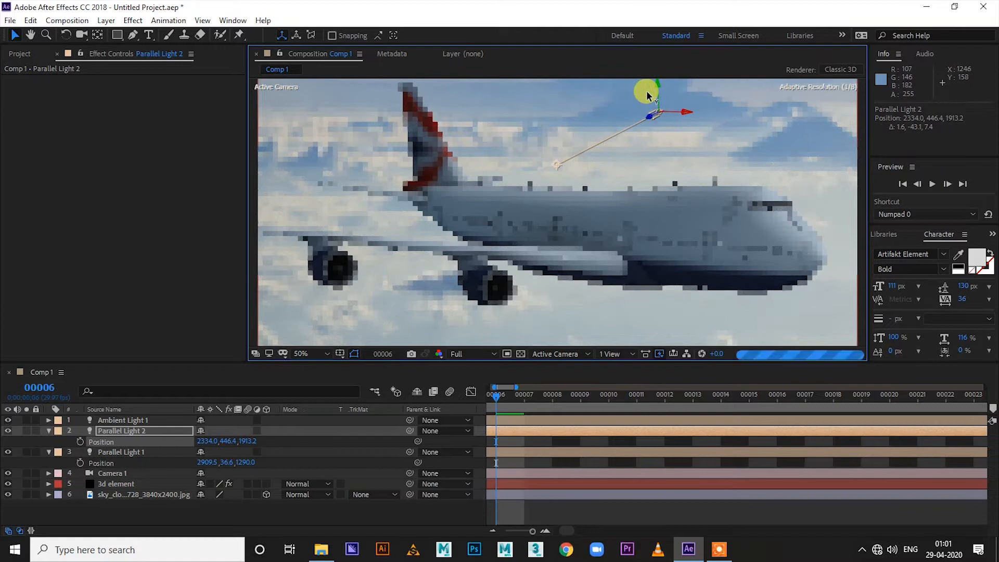
drag(560, 167, 579, 188)
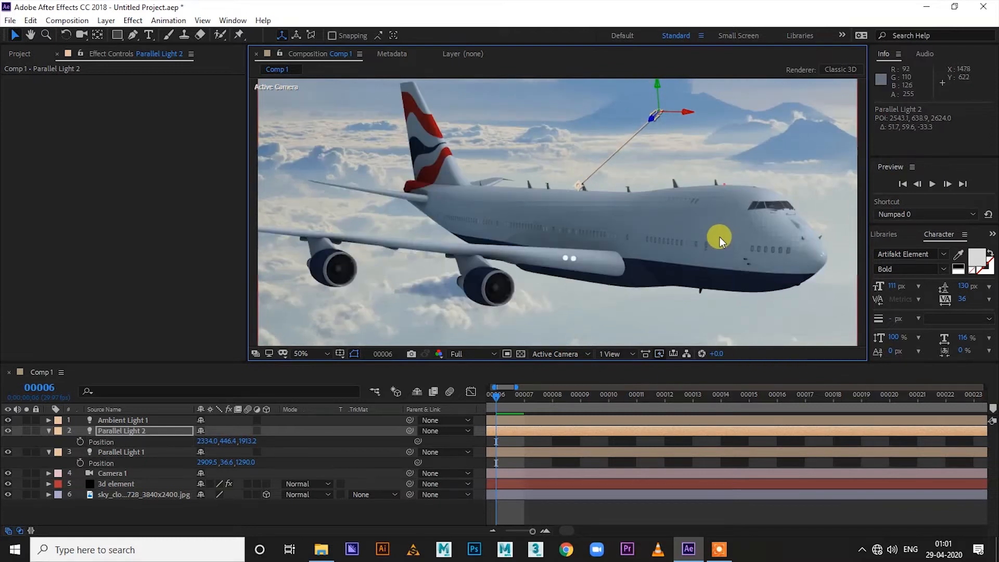
key(comma)
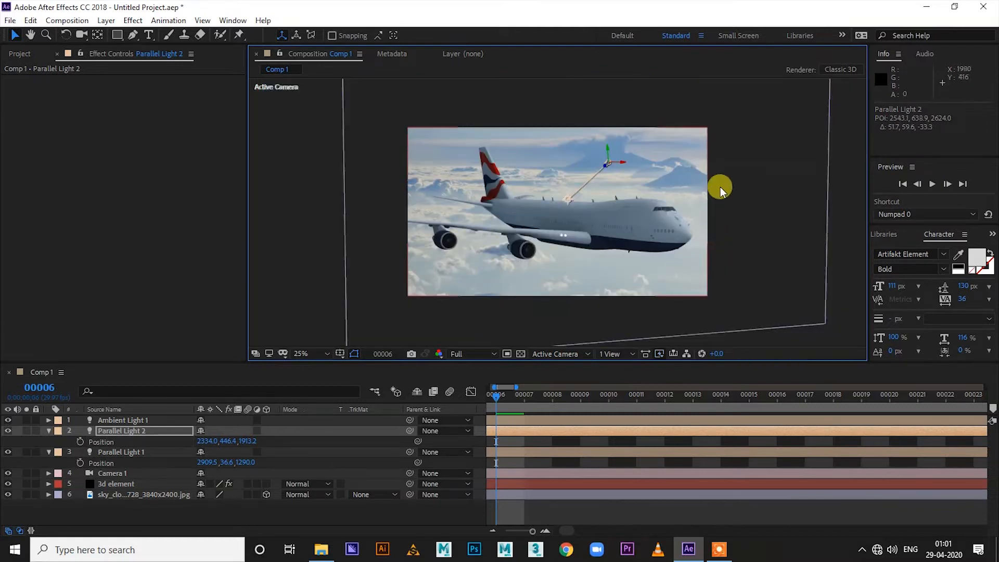
Step: Move Parallel Light 1 close above the nose at about 2528.5, 455.1, 1707.2, aimed at about 2664.7, 586.4, 2064.1
click(110, 463)
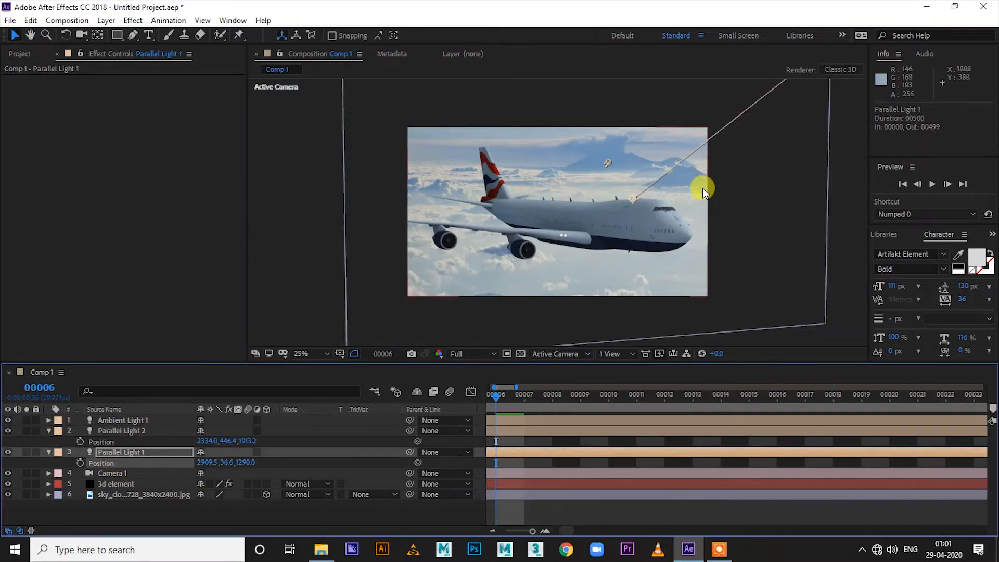
key(comma)
drag(683, 137, 601, 205)
scroll(658, 226, up, 4)
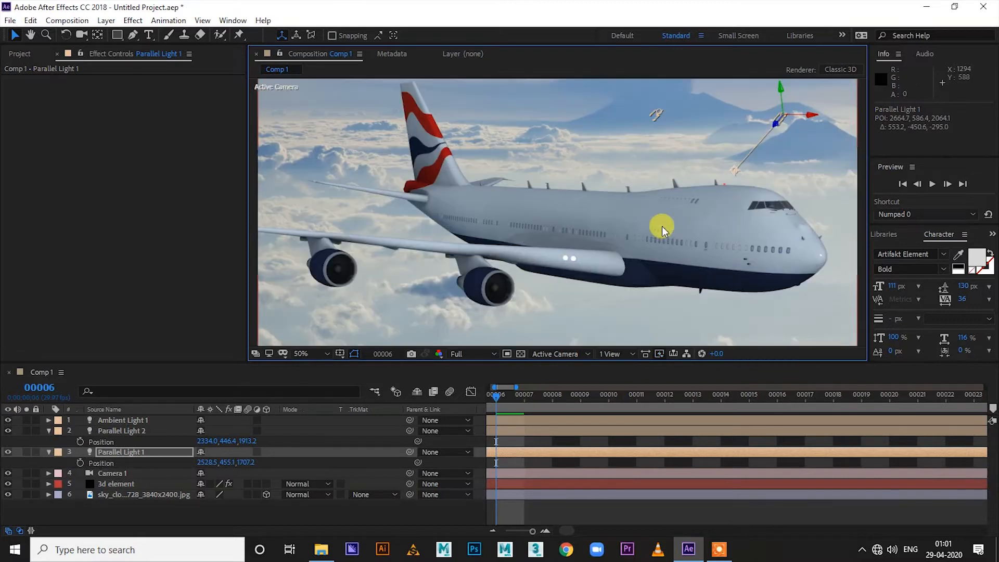
Step: Aim Parallel Light 1 lower onto the forward fuselage and nudge Parallel Light 2's position and target slightly
drag(738, 170, 666, 213)
drag(651, 119, 651, 124)
drag(579, 188, 602, 190)
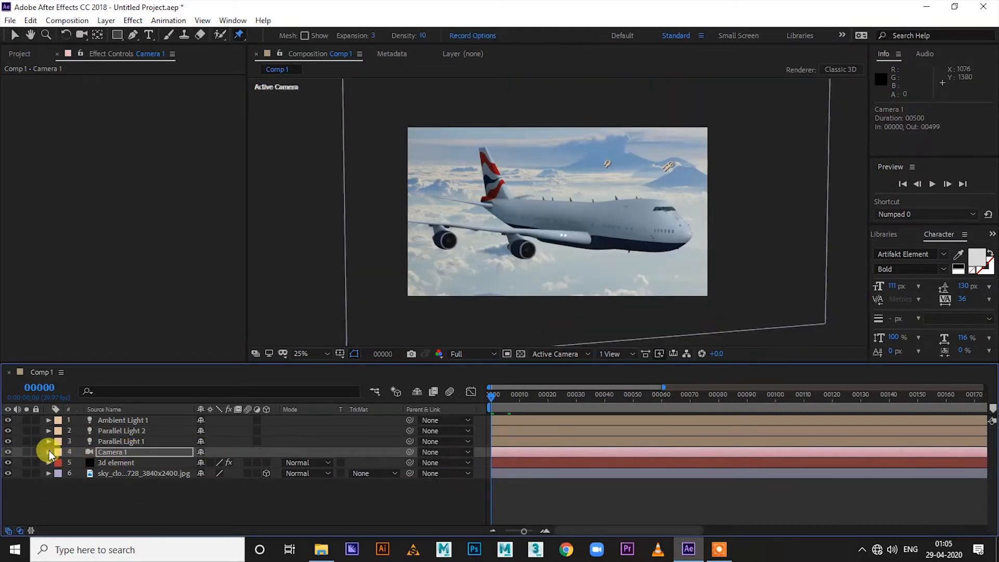
Step: Start keyframing Camera 1's point of interest and position at frame 0
click(49, 450)
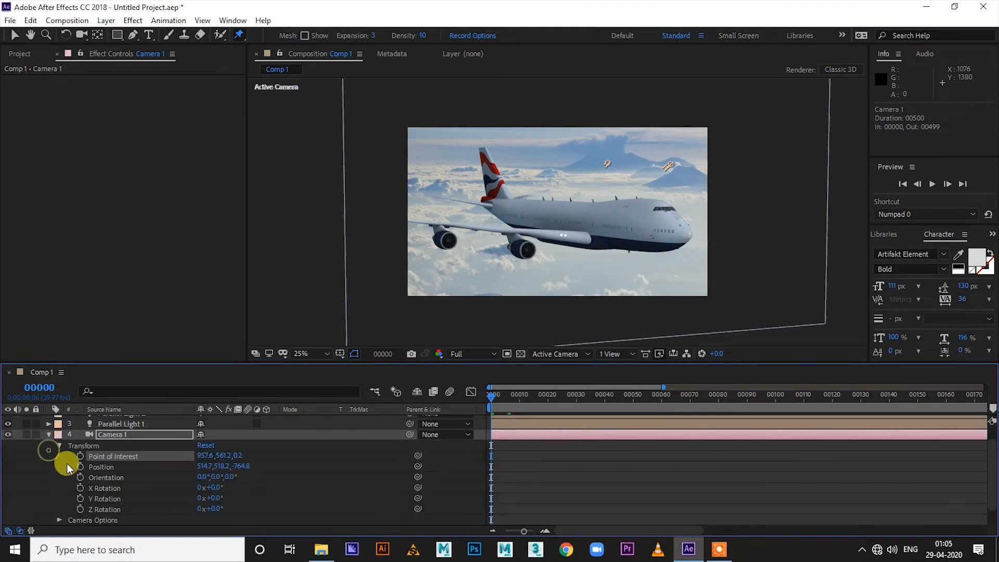
click(79, 455)
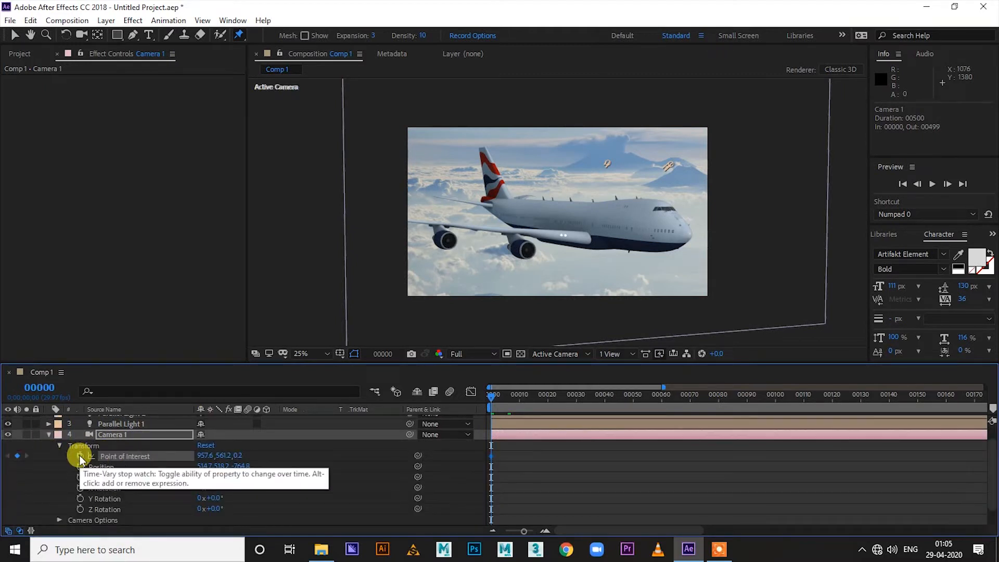
click(80, 467)
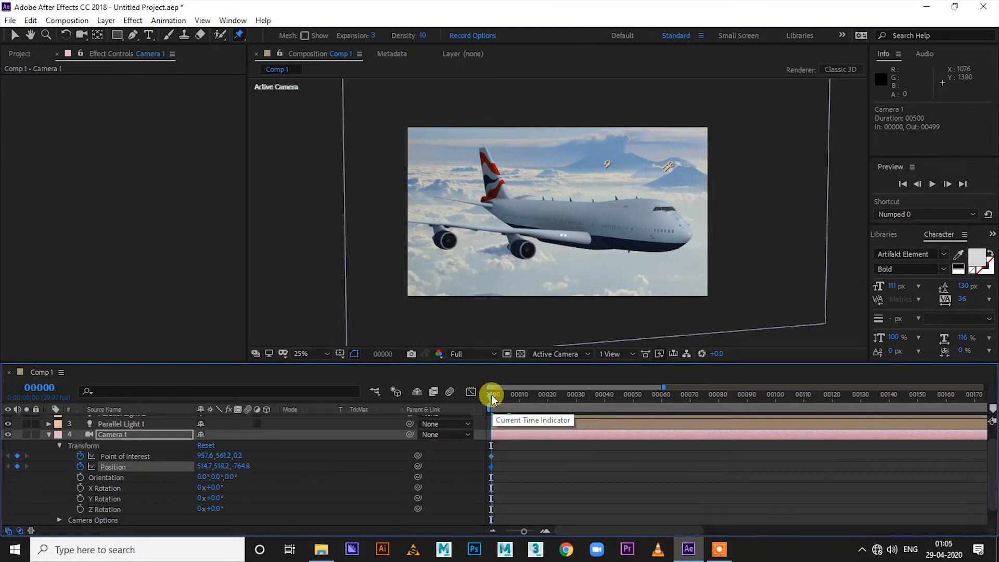
Step: Move to frame 150 and keyframe Camera 1's position at about 461.0, 456.1, -771.5
drag(493, 398, 815, 421)
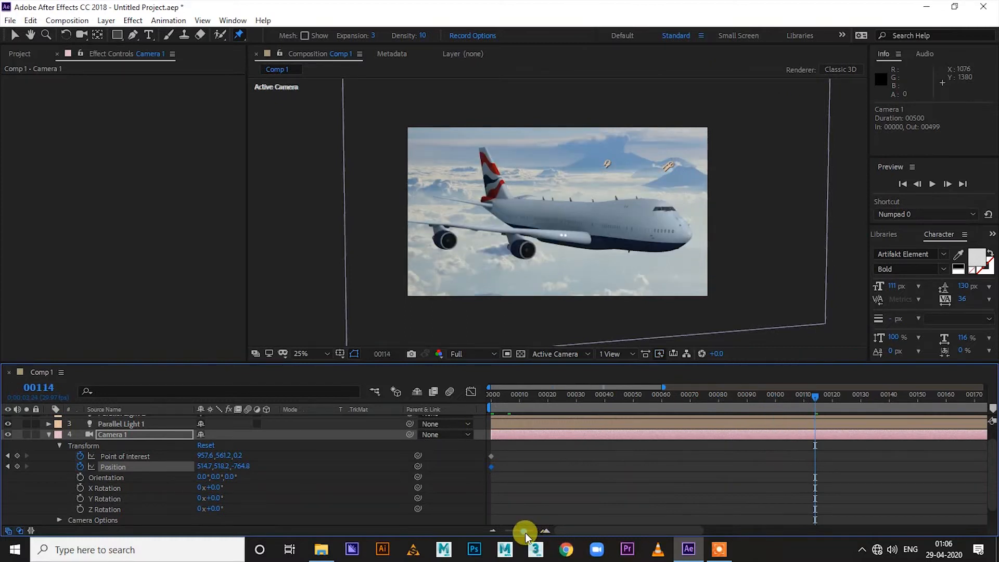
drag(525, 531, 505, 535)
drag(624, 399, 641, 404)
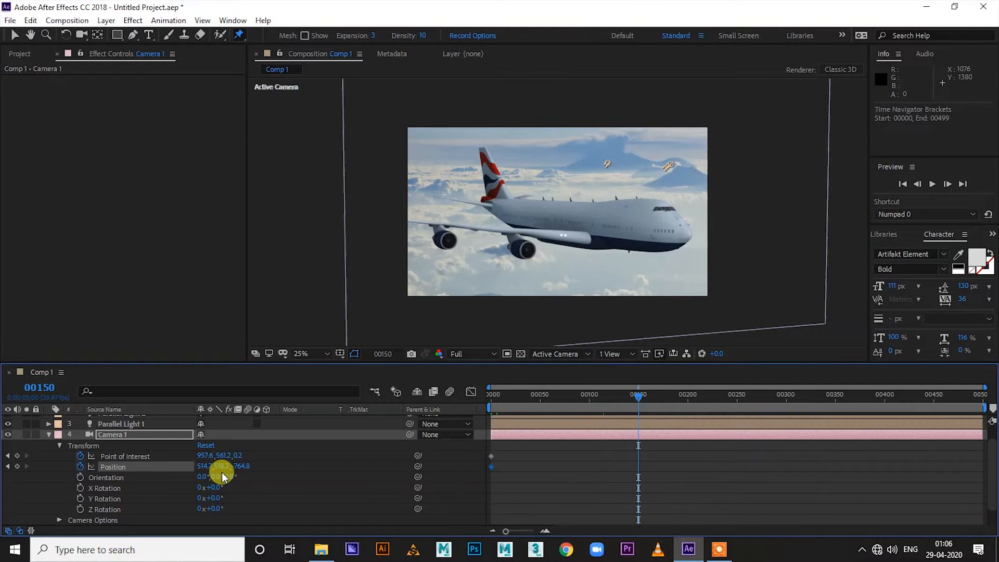
click(81, 34)
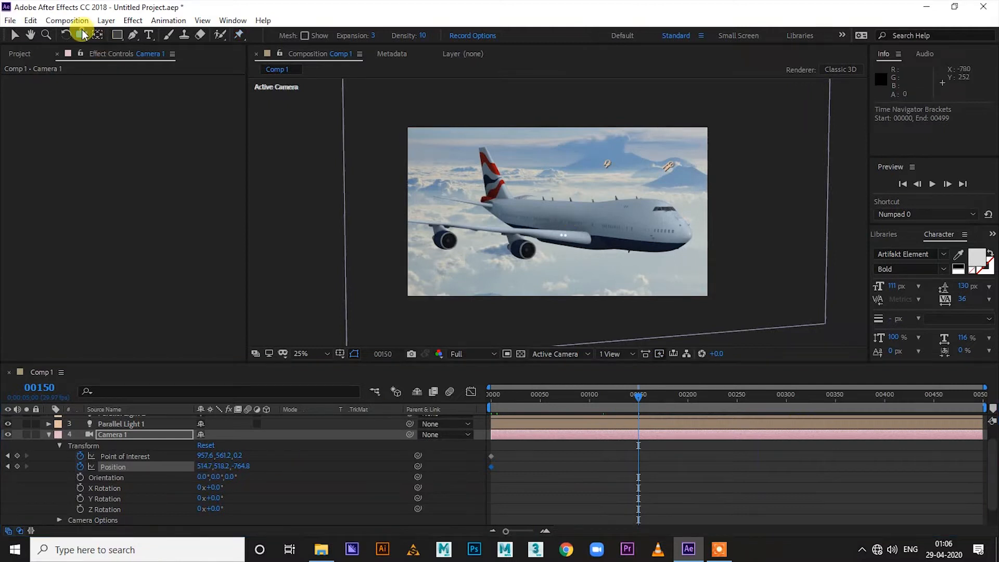
drag(603, 218, 617, 243)
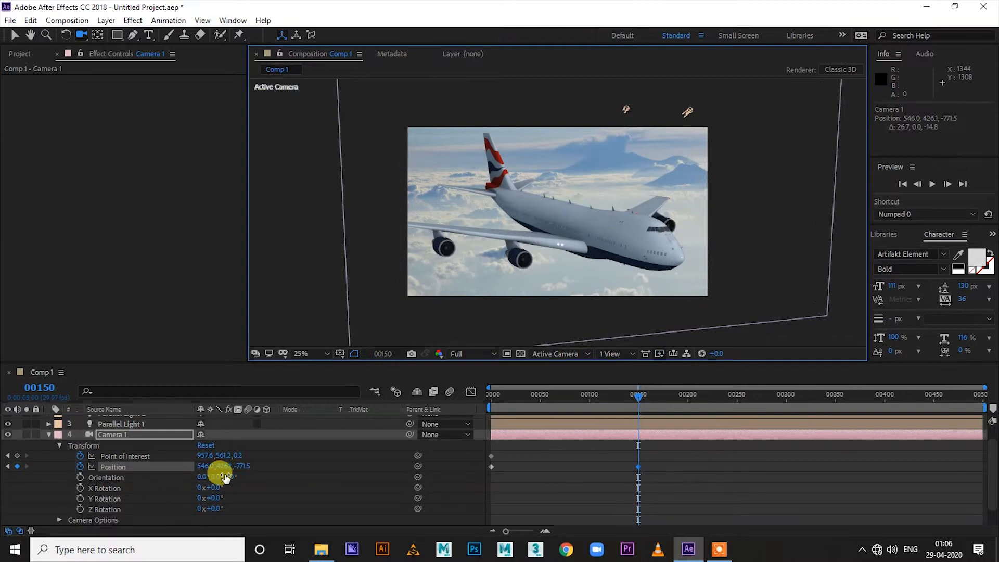
mouse_move(225, 466)
mouse_down()
mouse_move(244, 466)
mouse_move(234, 465)
mouse_up()
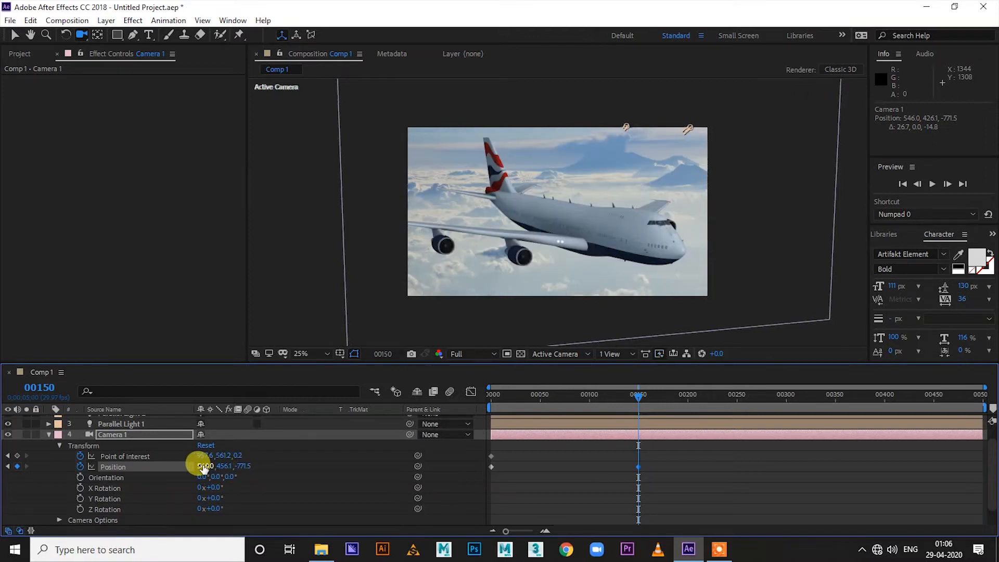
drag(200, 466, 167, 481)
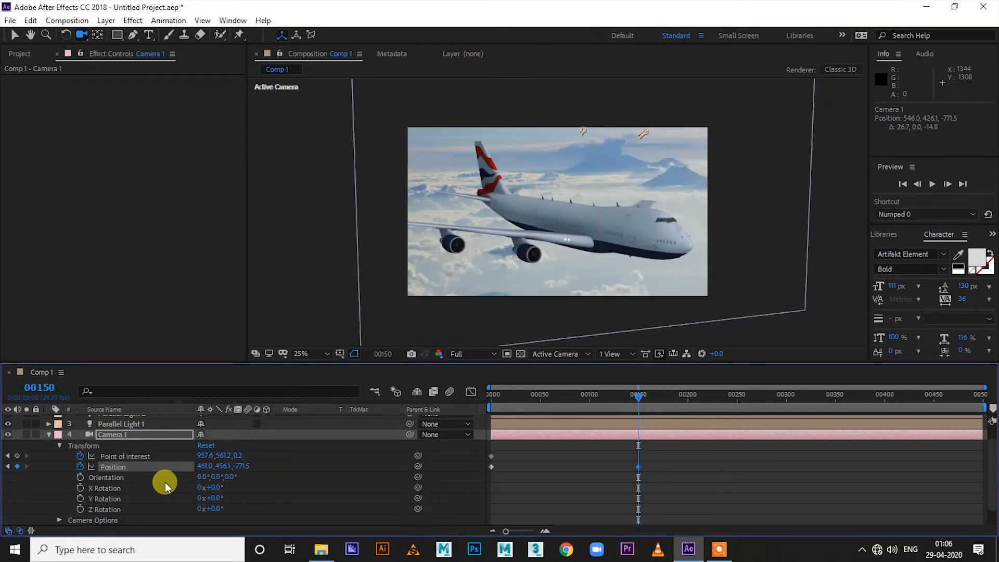
Step: Check the camera move, then keyframe Camera 1's point of interest at frame 150 with X at about 1019.6
drag(616, 401, 583, 408)
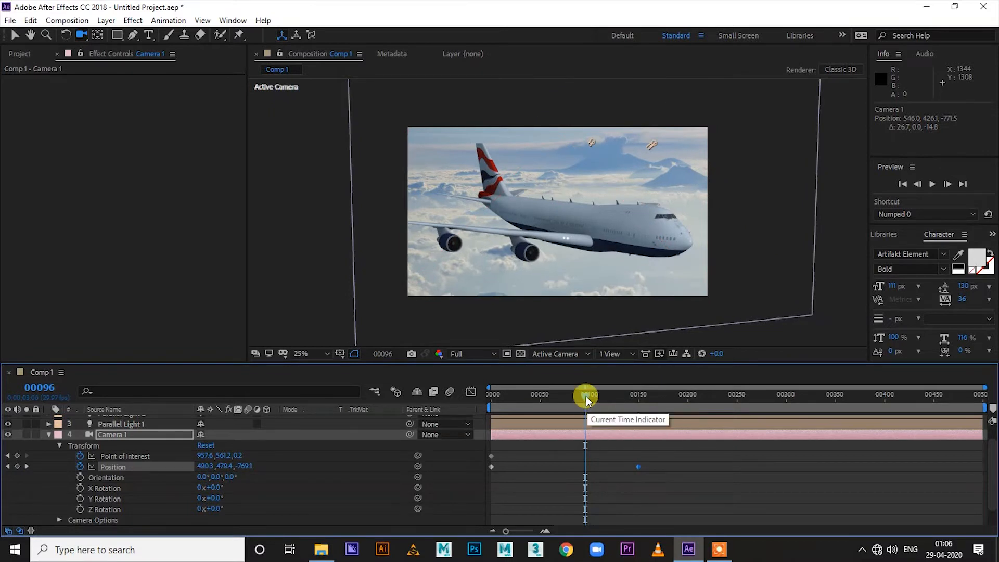
drag(586, 395, 638, 402)
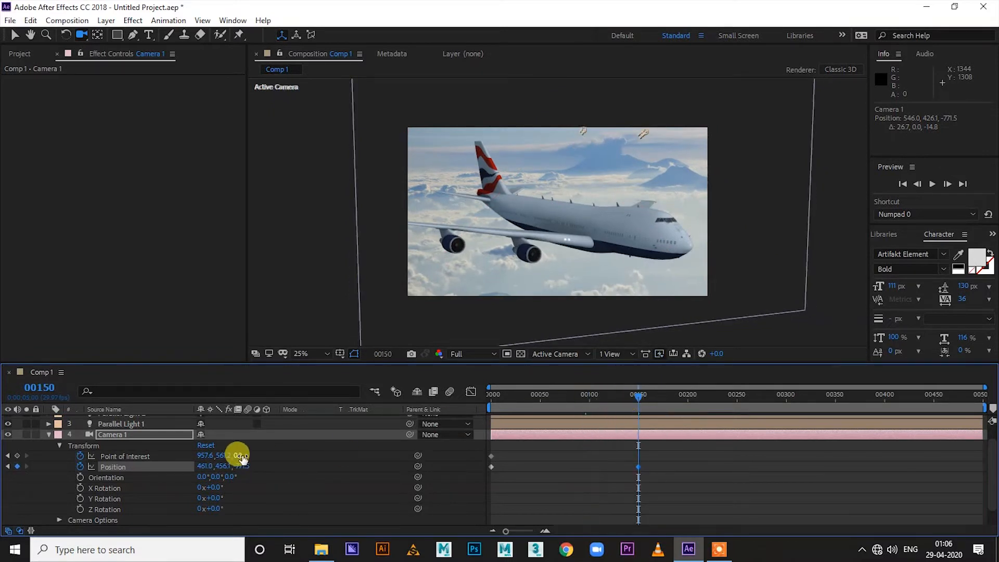
drag(204, 455, 225, 456)
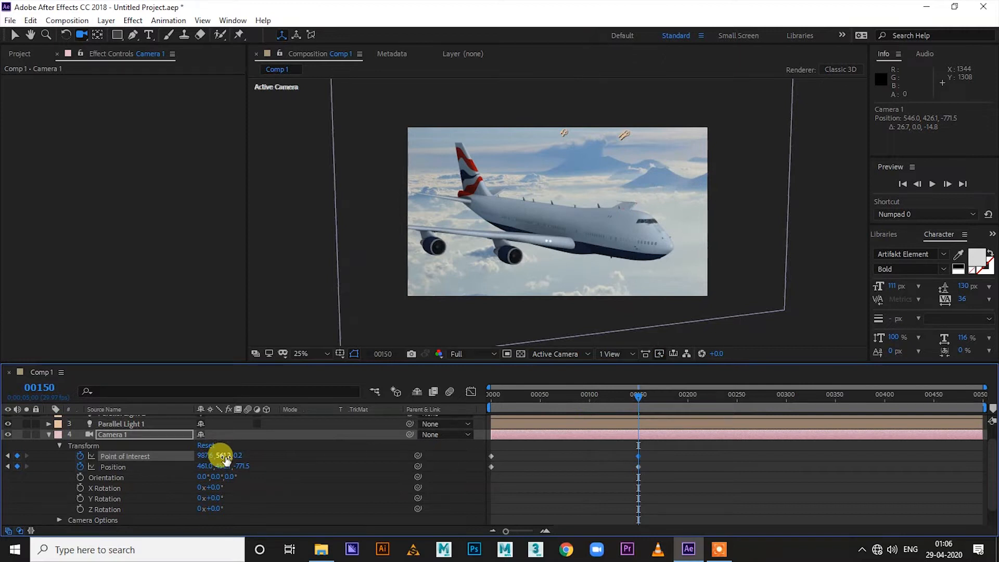
drag(206, 456, 232, 466)
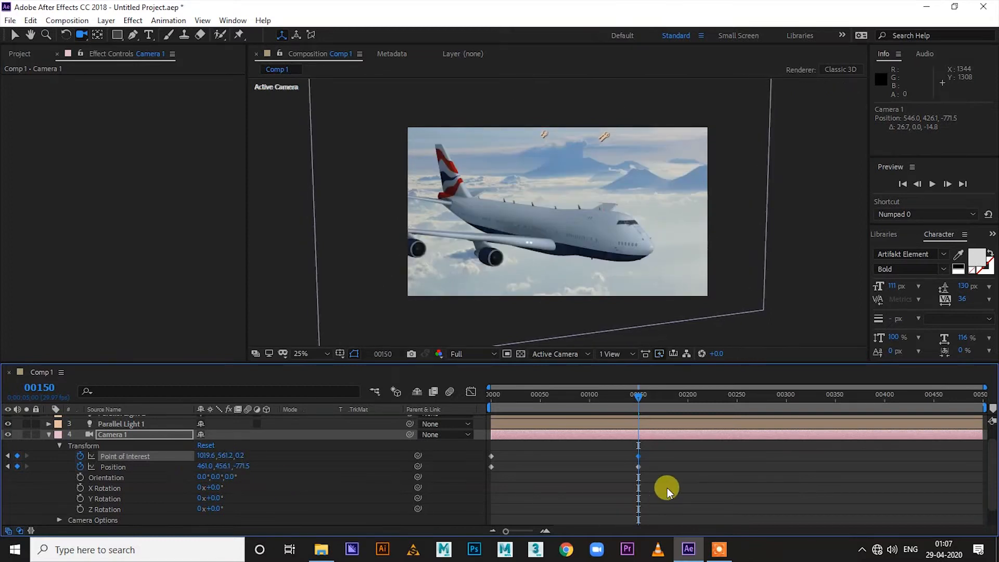
Step: At frame 0, move Camera 1 to about 510.0, 412.6, -751.8, aimed at about 961.4, 547.8, -2.6, and fit the composition view
drag(616, 398, 462, 413)
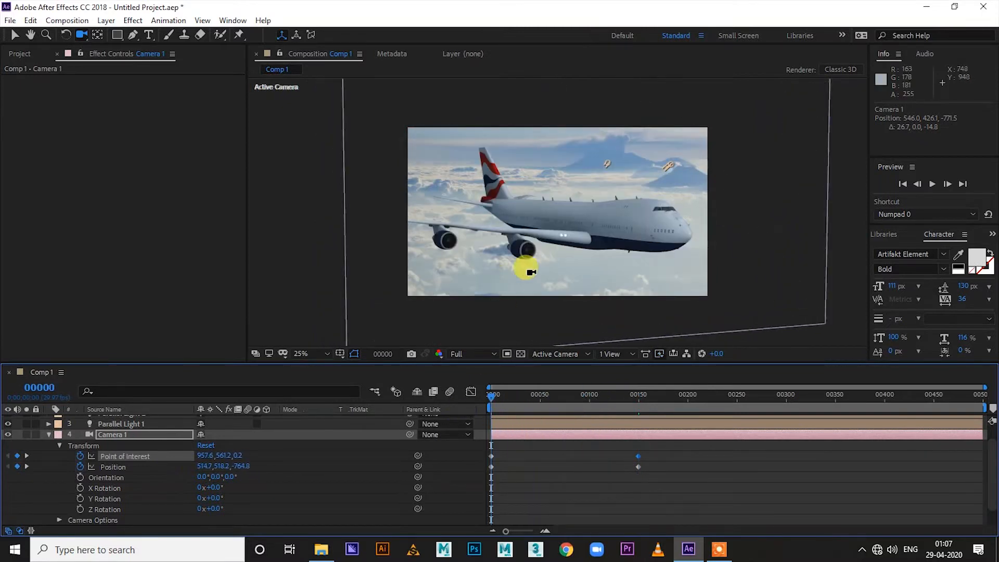
mouse_move(567, 234)
mouse_down()
mouse_move(563, 252)
mouse_move(573, 228)
mouse_move(576, 240)
mouse_up()
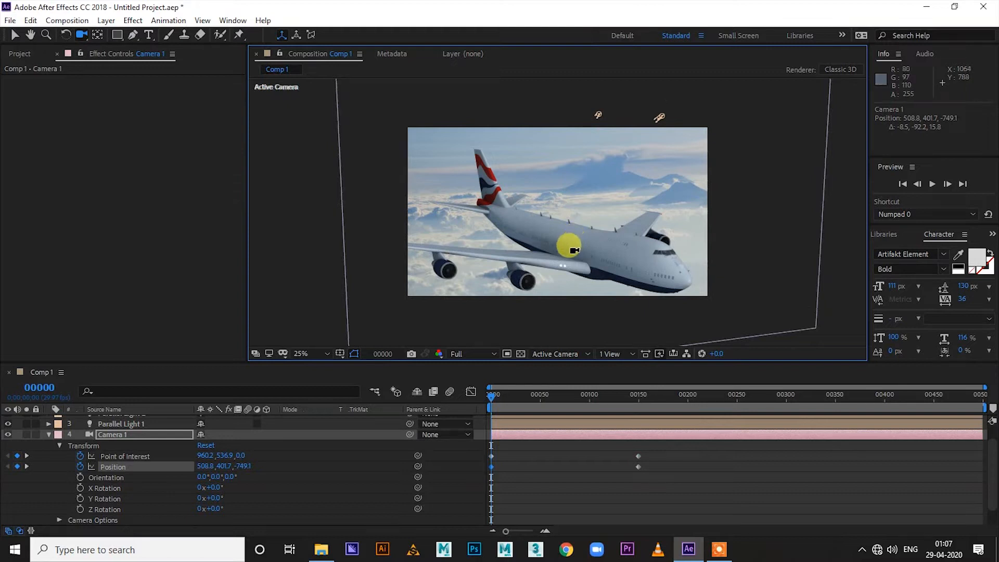
mouse_move(574, 252)
mouse_down()
mouse_move(569, 232)
mouse_move(571, 242)
mouse_up()
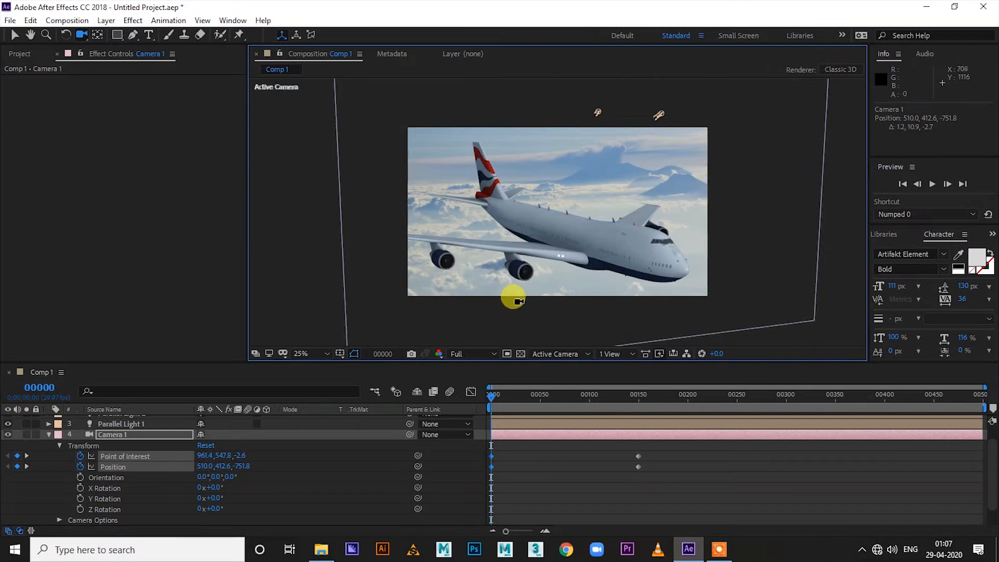
click(319, 358)
click(341, 146)
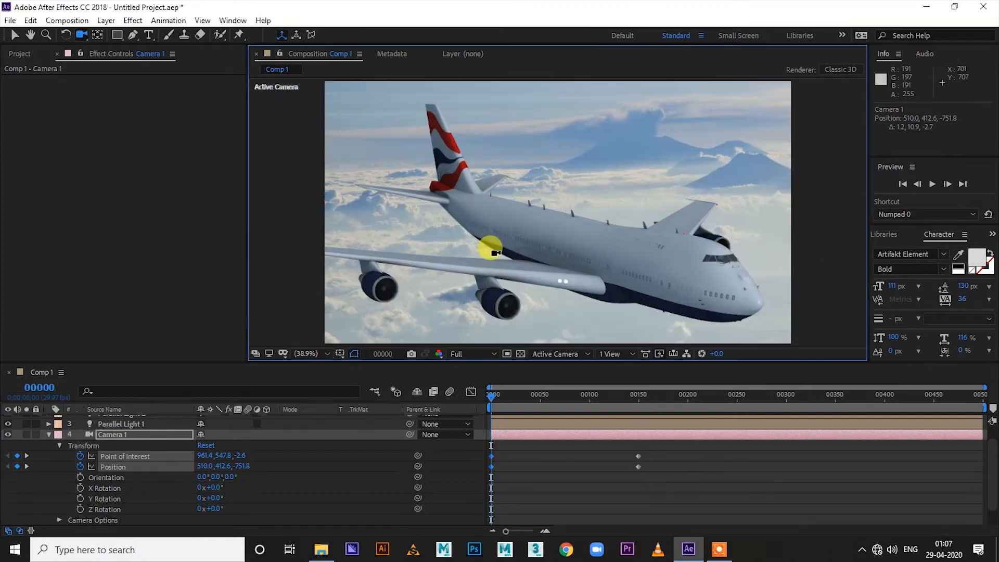
Step: Preview the move, reposition Camera 1 at frame 0 to about 644.3, 473.4, -825.7, aimed at about 967.0, 529.6, -3.6, and replay
key(ctrl+grave)
key(space)
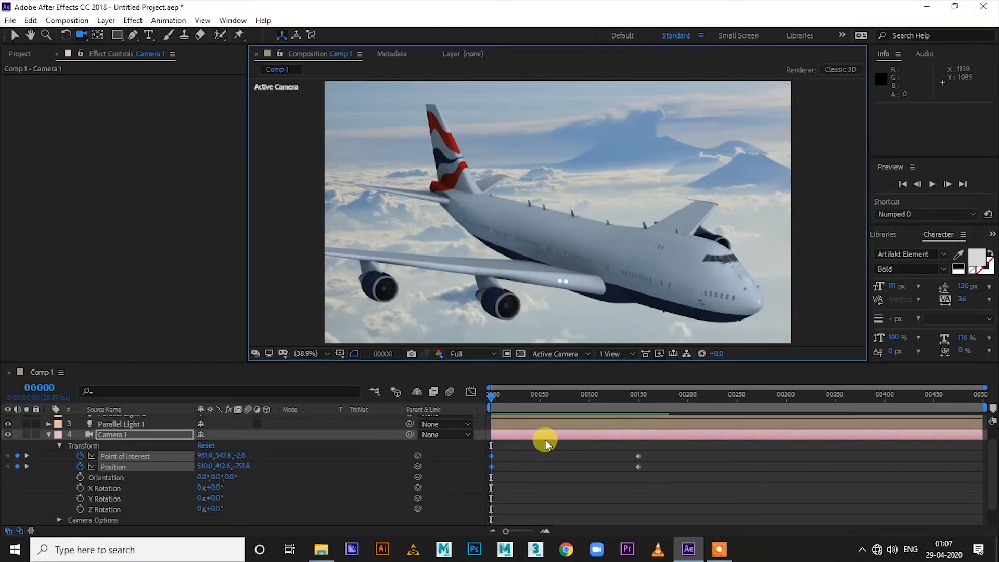
drag(495, 401, 480, 420)
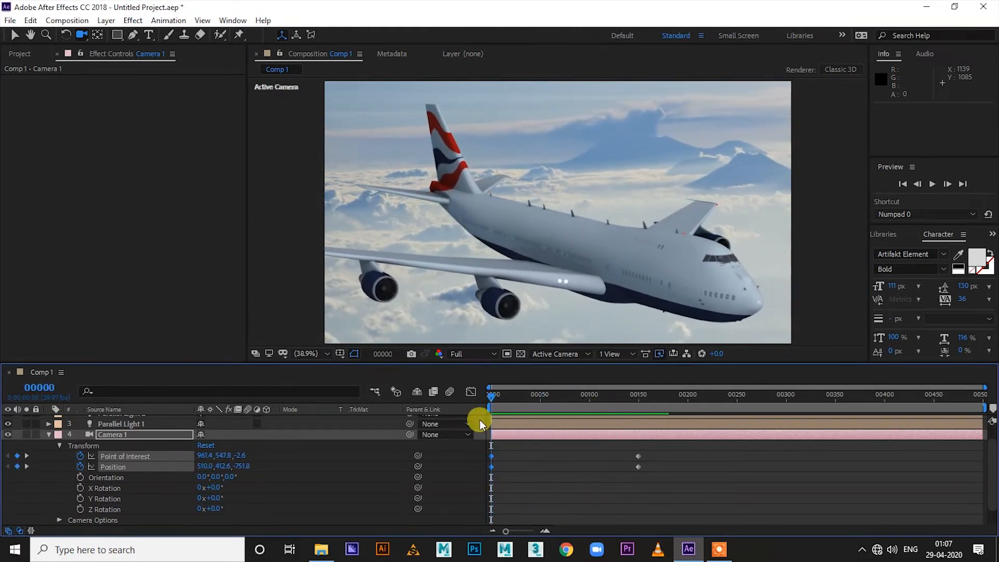
drag(650, 286, 570, 288)
drag(492, 391, 465, 389)
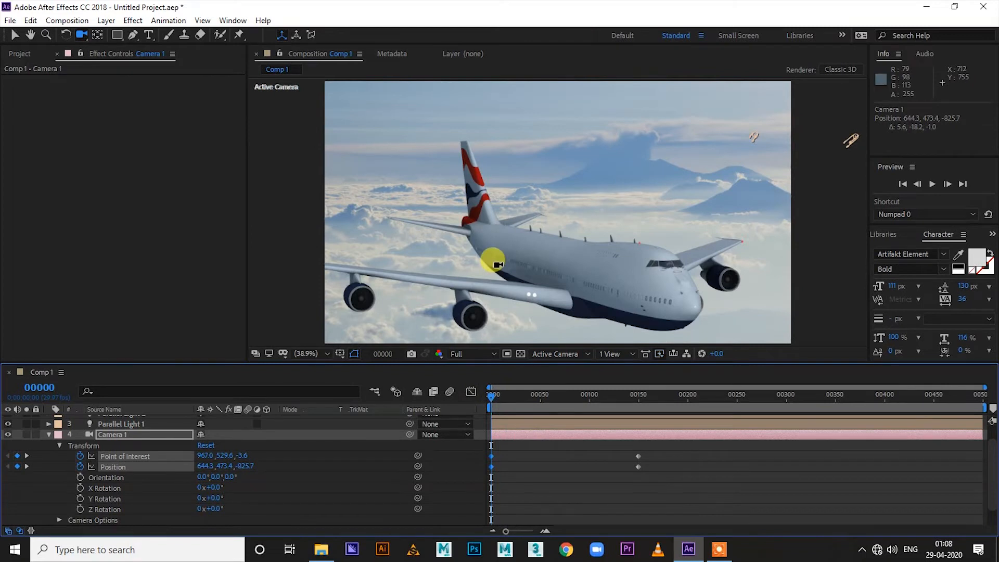
key(space)
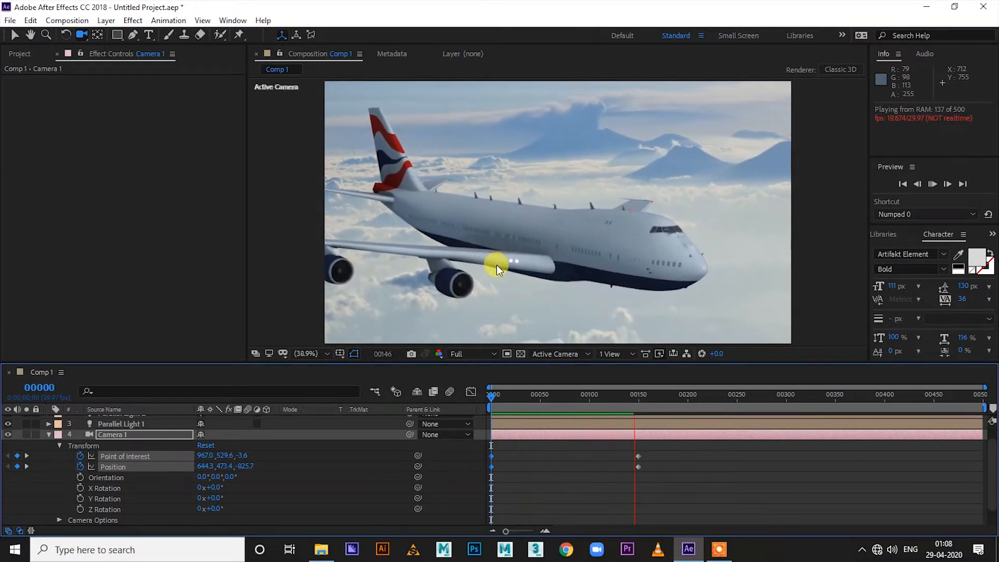
Step: At frame 150, move Camera 1 to about 639.2, 446.7, -719.1 with its point of interest at about 998.1, 582.7, 8.5
click(635, 384)
drag(631, 450, 649, 490)
click(638, 397)
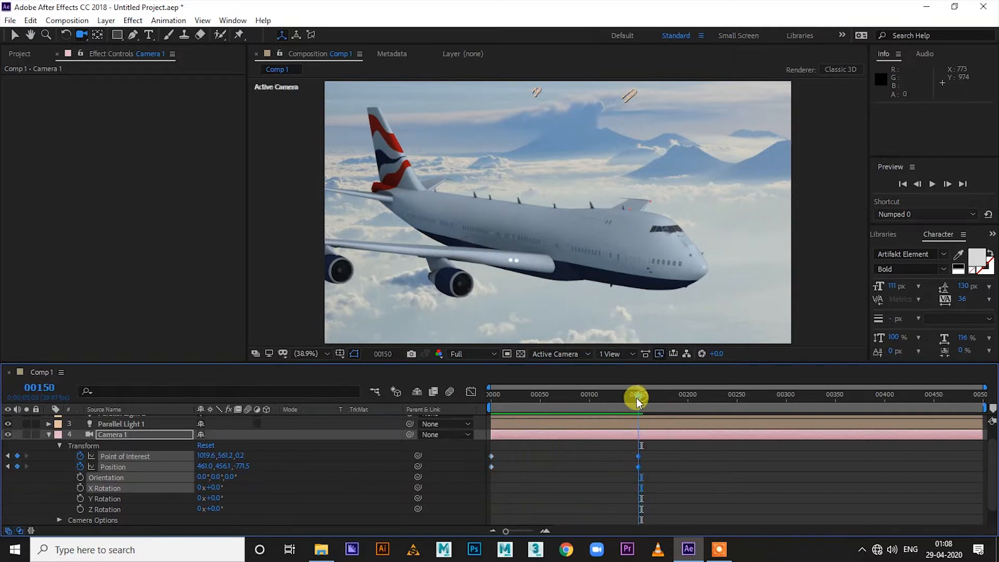
click(661, 258)
mouse_move(660, 258)
mouse_down()
mouse_move(642, 263)
mouse_move(651, 238)
mouse_move(642, 229)
mouse_move(651, 203)
mouse_move(672, 196)
mouse_move(679, 214)
mouse_move(654, 257)
mouse_up()
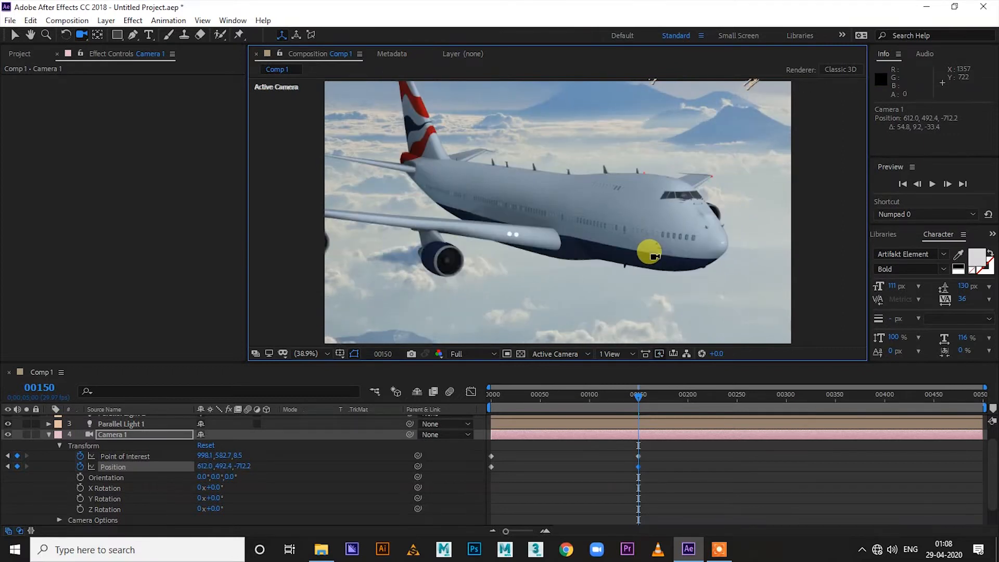
drag(654, 259, 651, 261)
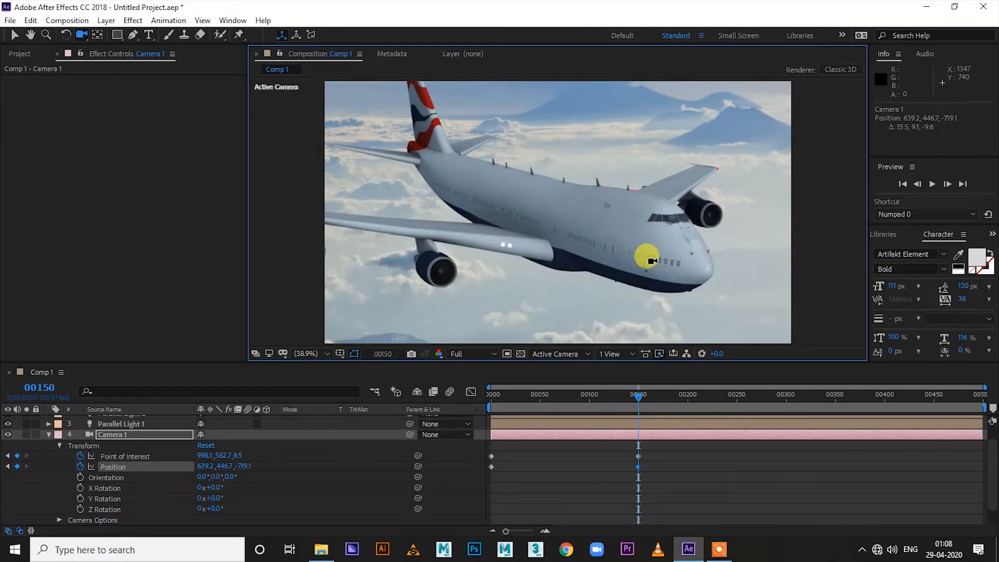
Step: Preview the camera animation from frame 0 and collapse Camera 1's properties
drag(637, 398, 442, 395)
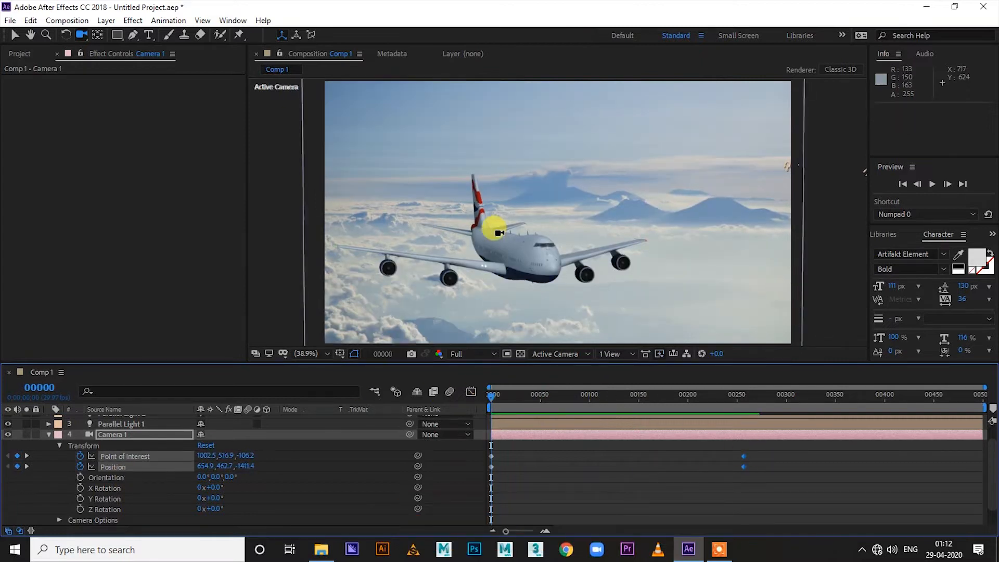
key(KP_0)
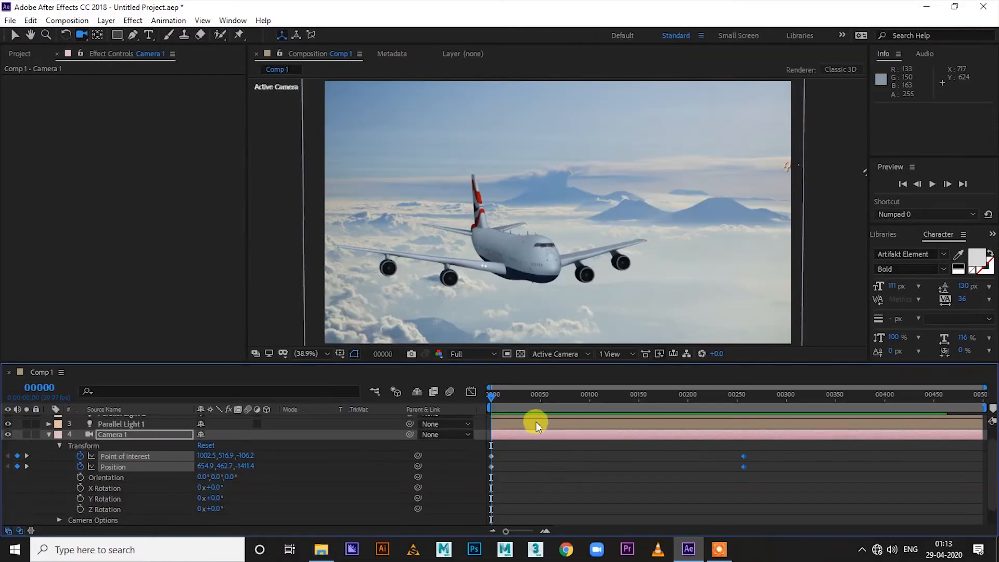
click(49, 435)
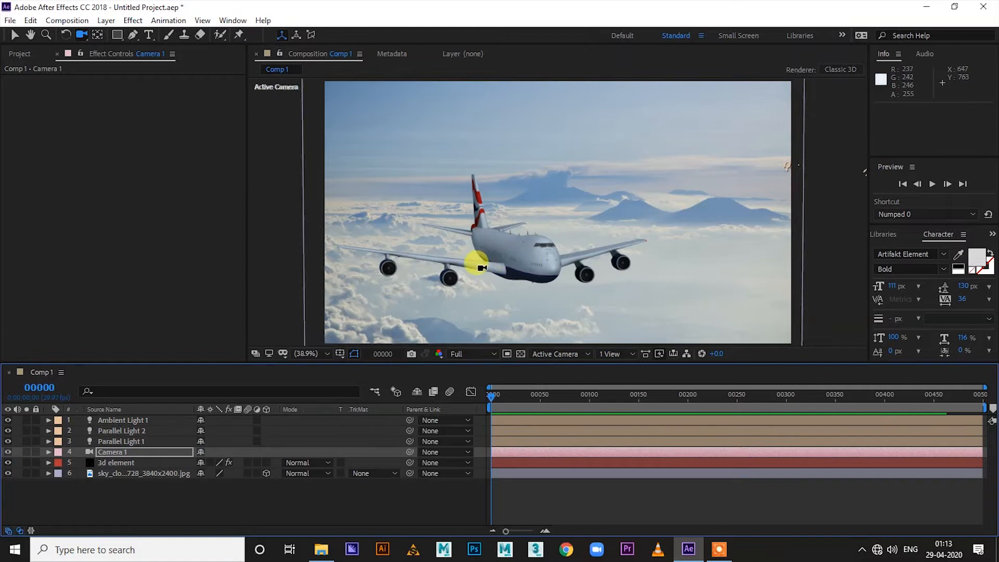
click(14, 35)
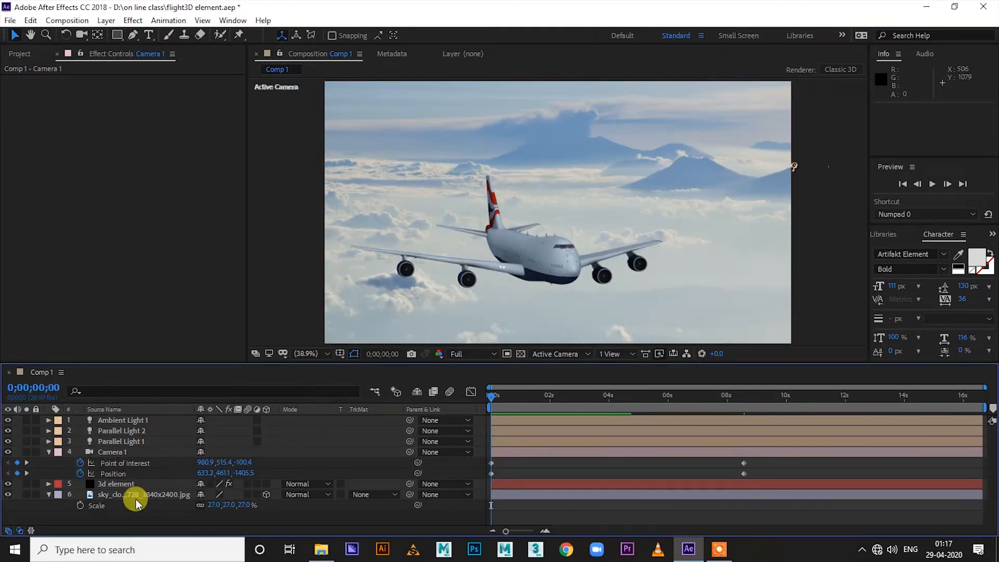
Step: Add an expression to Camera 1's Point of Interest property
click(137, 464)
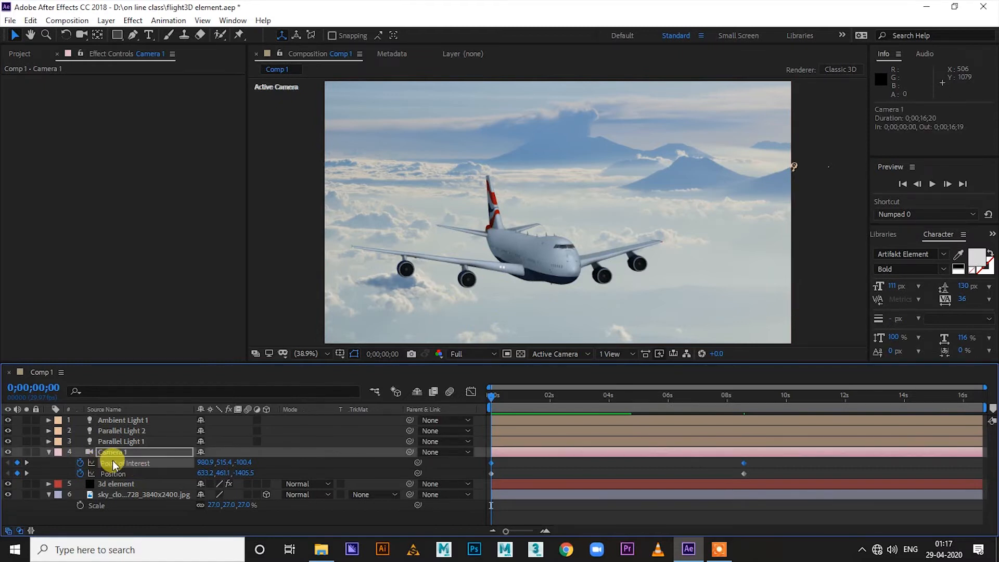
alt+click(79, 462)
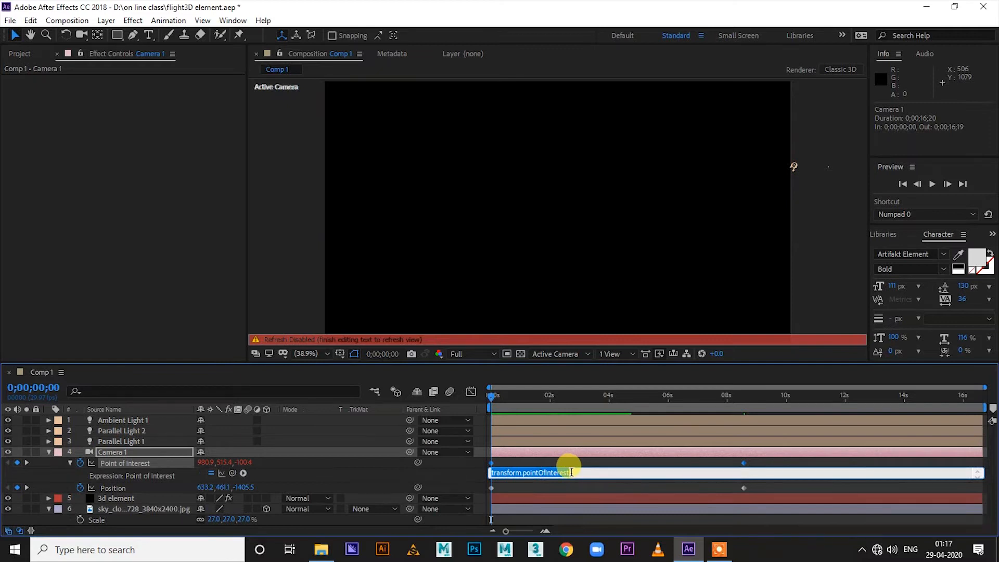
Step: Set Camera 1's Point of Interest expression to wiggle(.5,40) and preview the flight animation
text(wiggle(5,40)
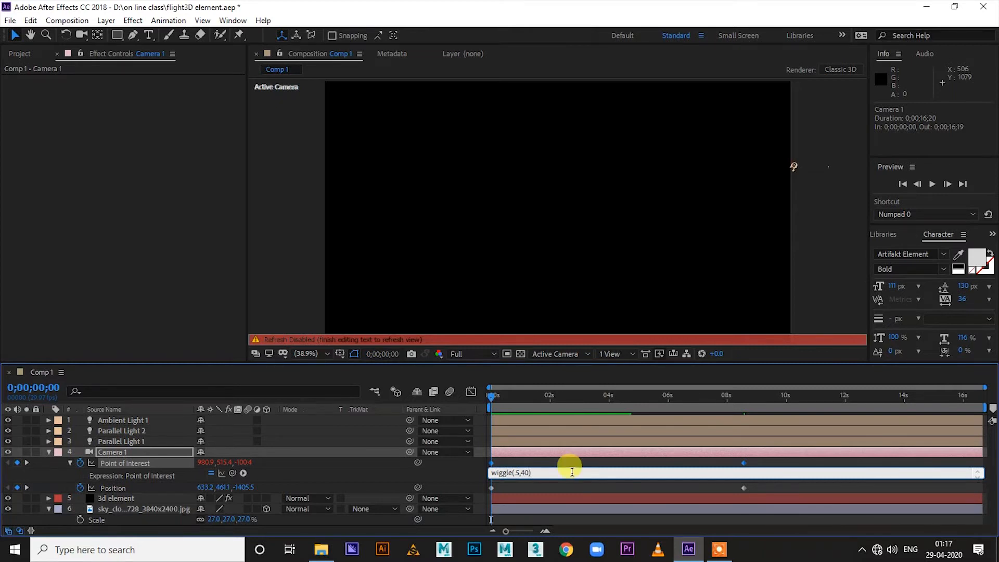
click(548, 492)
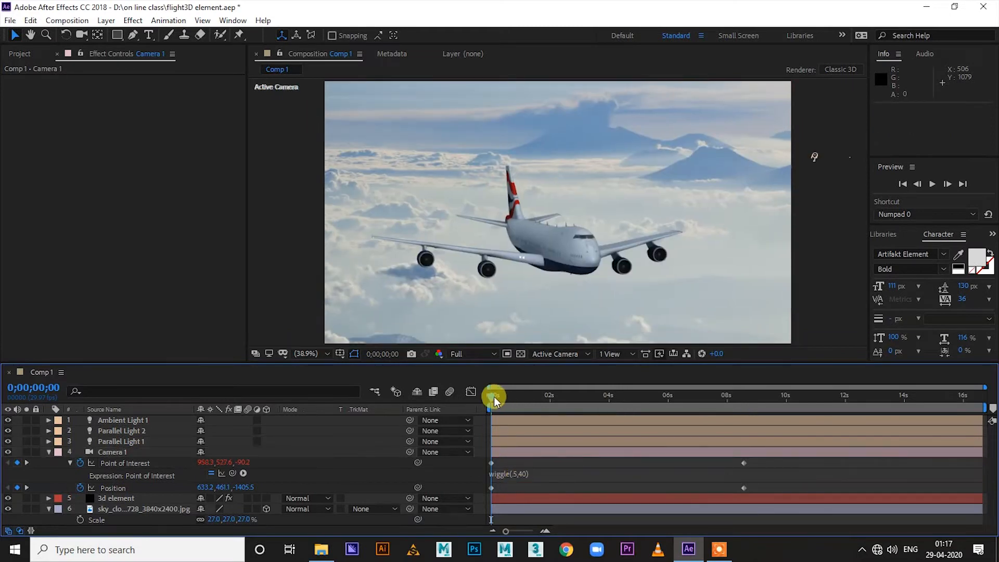
key(KP_0)
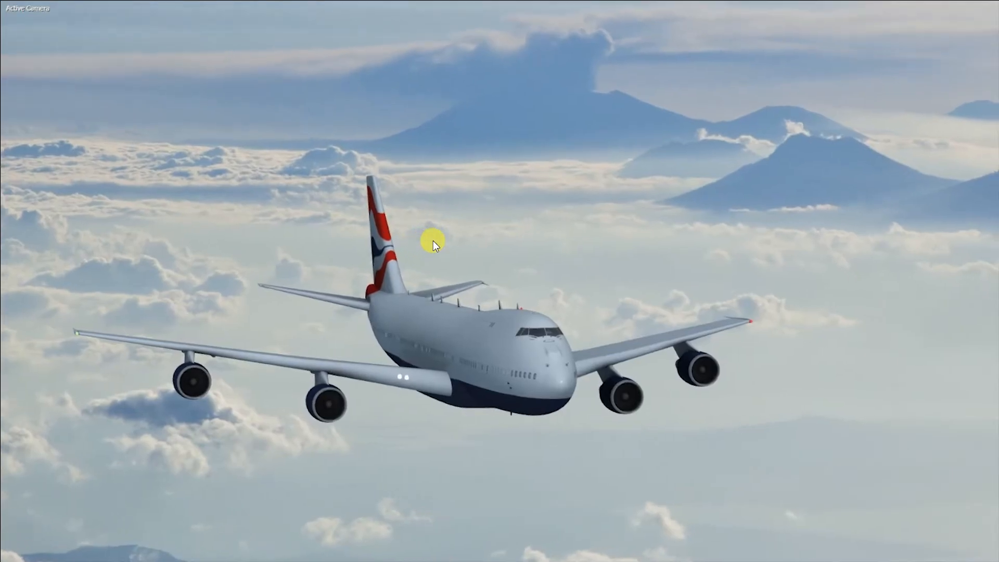
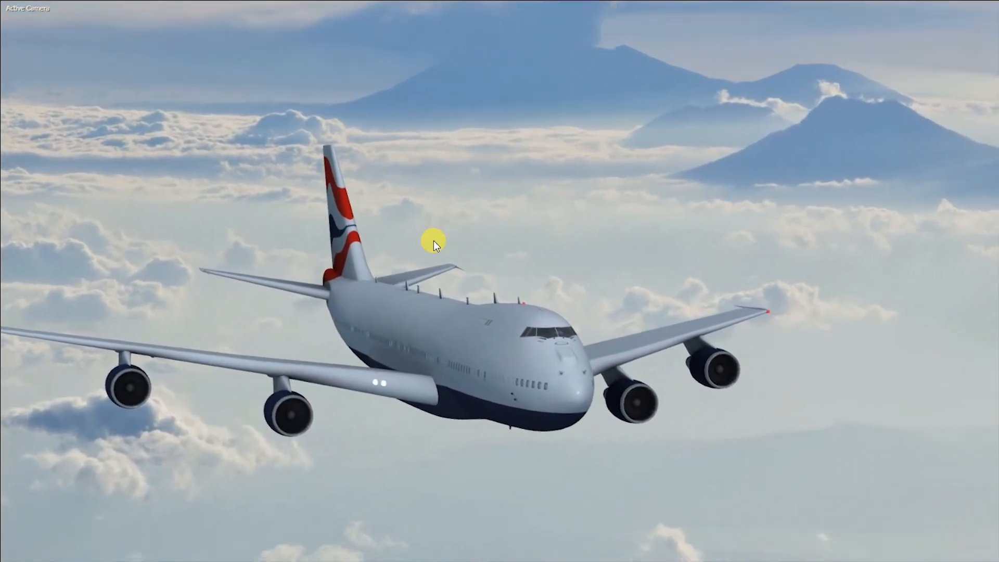
key(Escape)
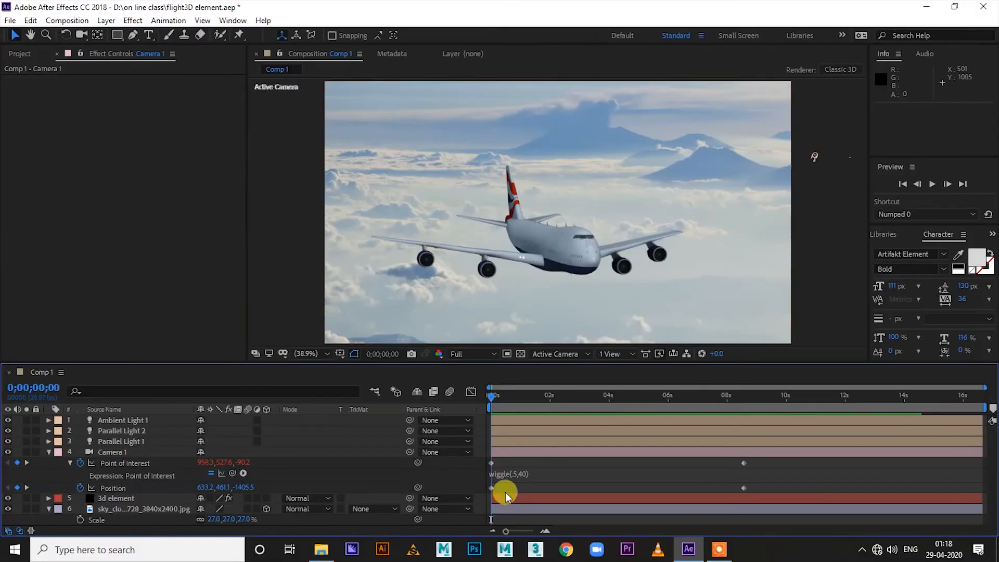
Step: Change the Point of Interest expression to wiggle(.2,40) and preview the animation full screen
click(514, 473)
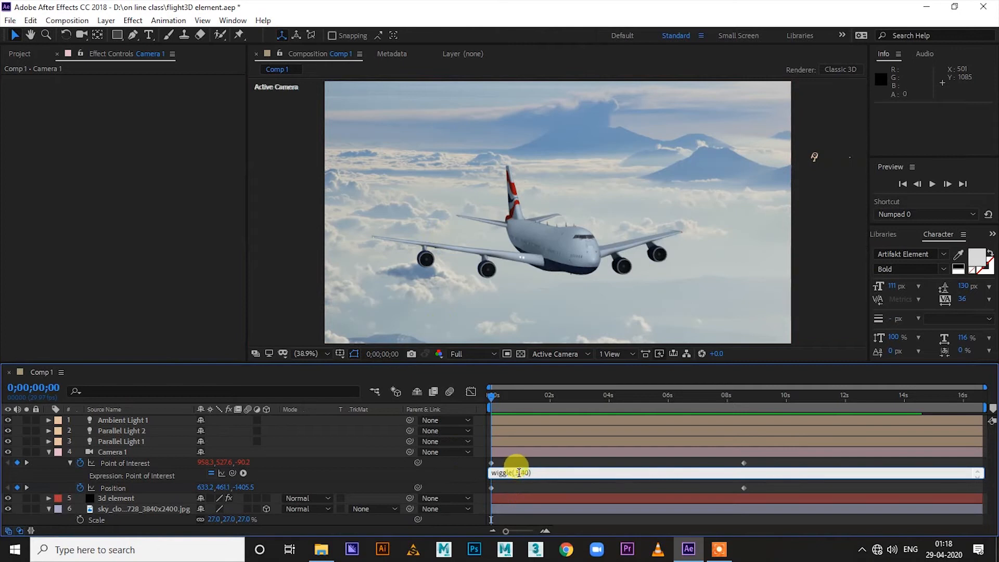
text(.)
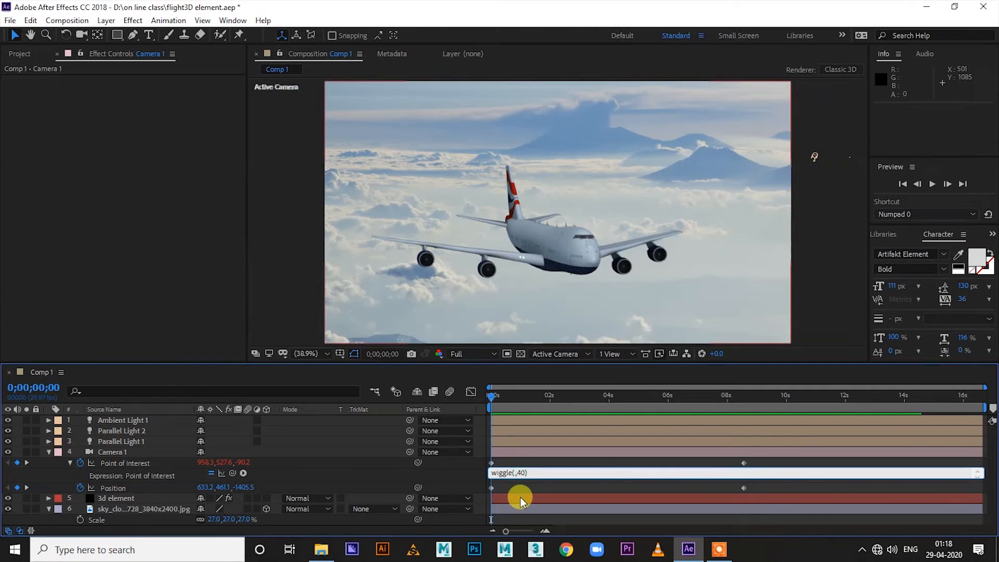
click(541, 487)
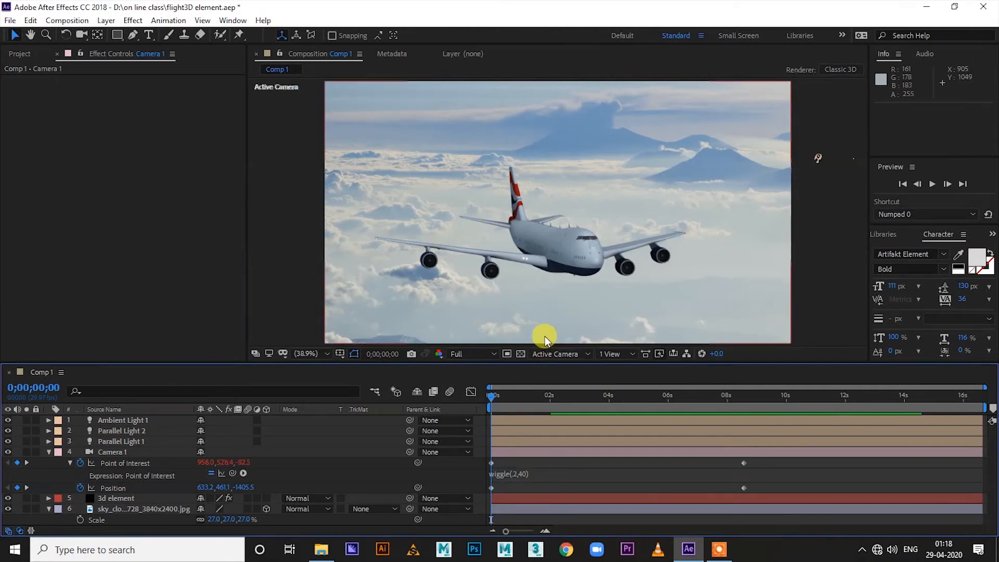
key(grave)
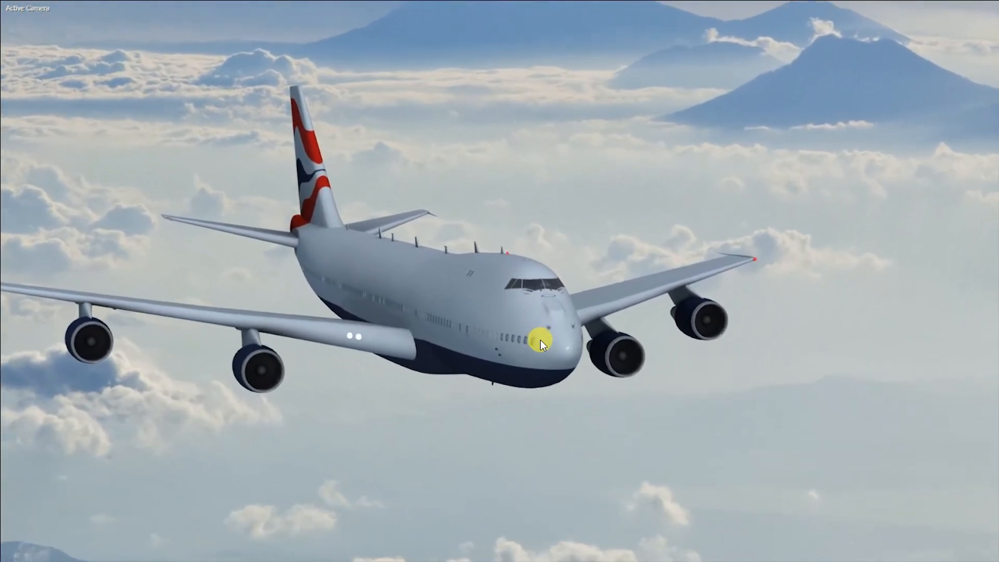
click(540, 339)
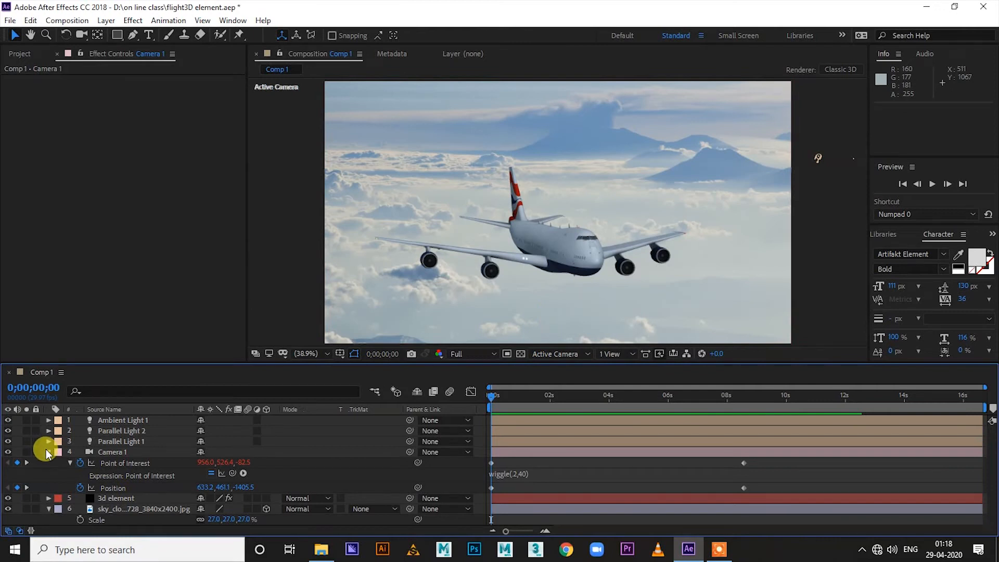
Step: Collapse the properties of Camera 1 and the sky image layer, and save the project
click(48, 452)
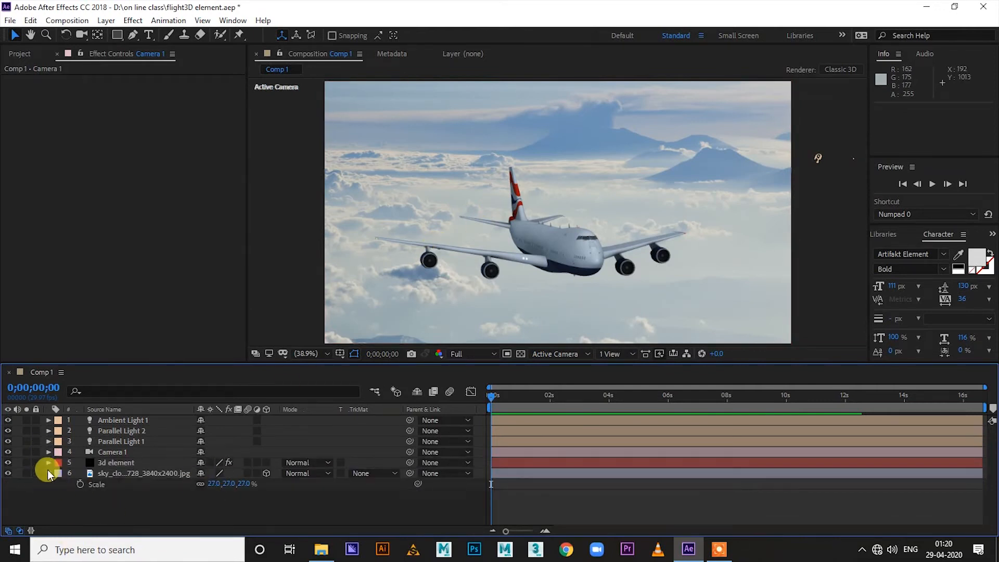
click(48, 471)
key(ctrl+s)
Step: Add an adjustment layer above all layers and apply the Curves color correction effect to it
right_click(75, 499)
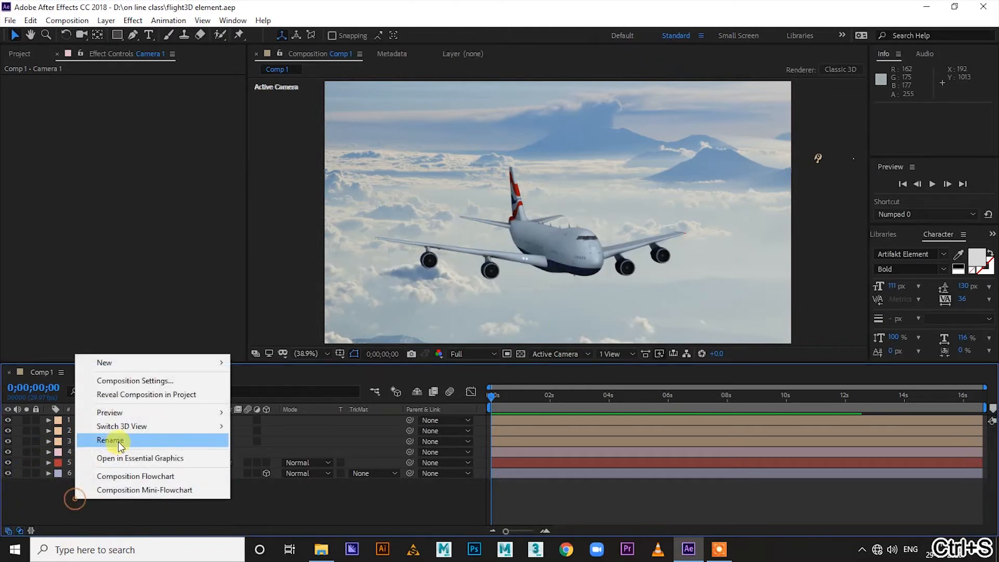
mouse_move(118, 365)
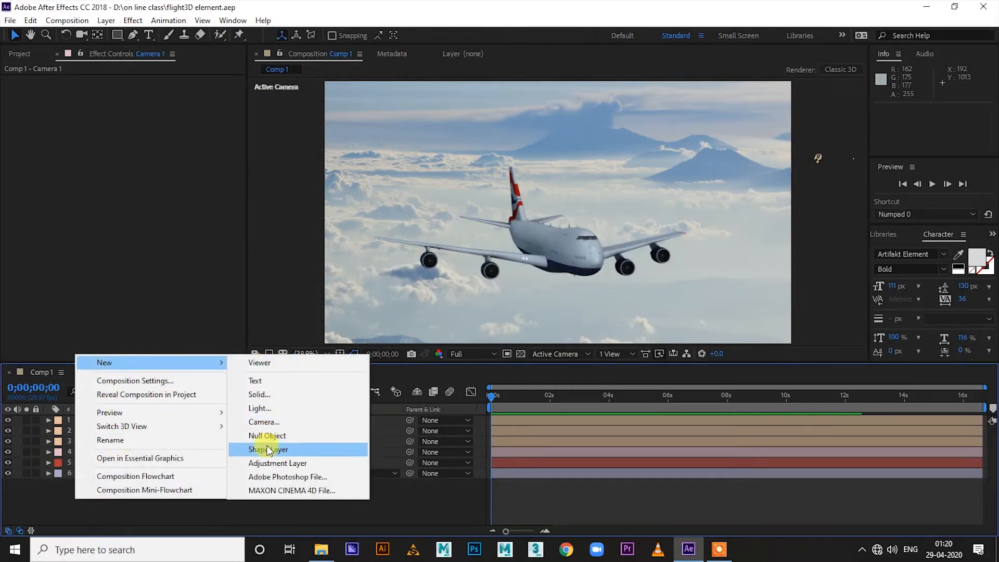
click(271, 464)
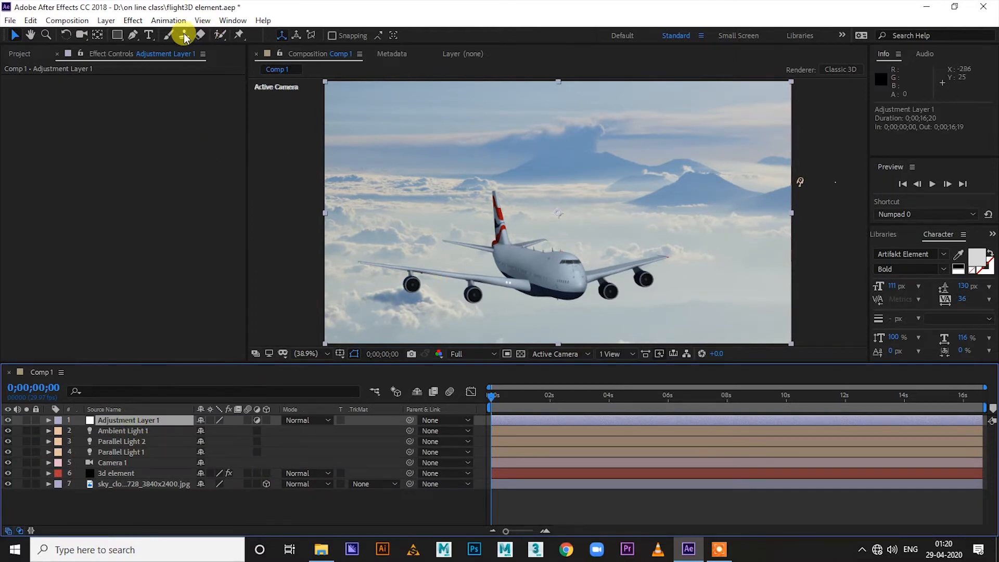
click(133, 21)
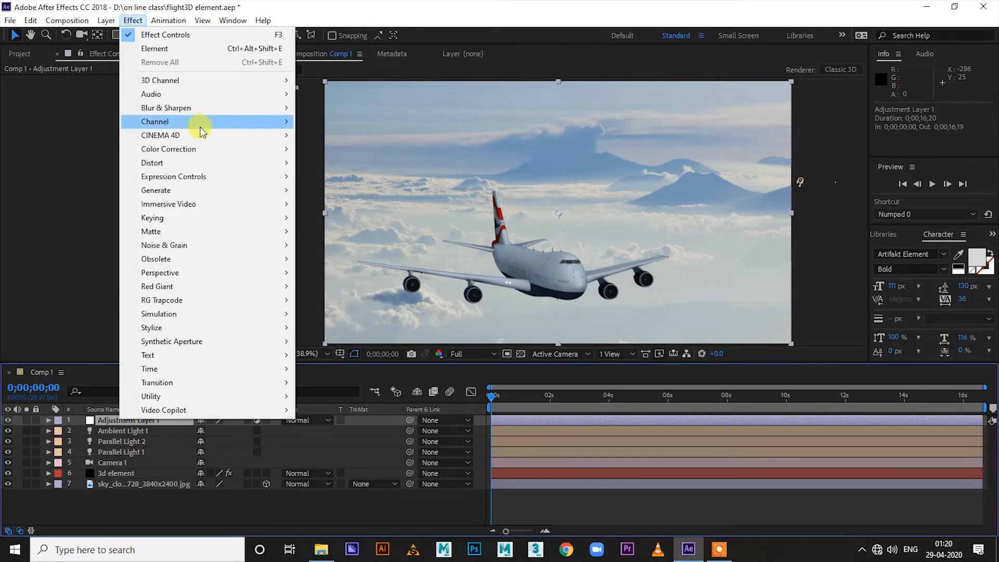
mouse_move(182, 150)
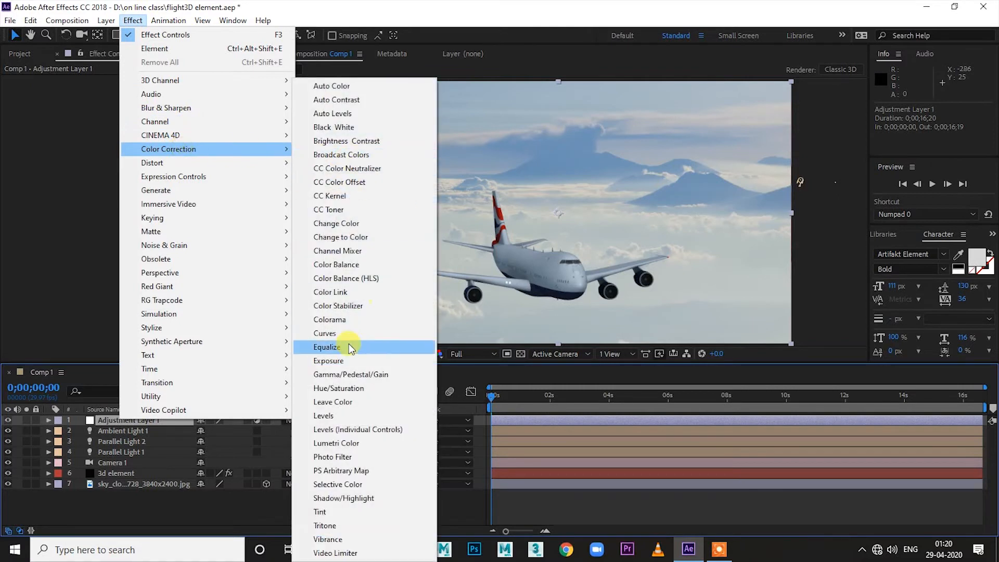
click(342, 319)
Step: Try brightening the scene with two points on the RGB curve, lower both slightly, and smooth the curve
click(73, 239)
drag(74, 237, 74, 232)
mouse_move(116, 188)
mouse_down()
mouse_move(124, 195)
mouse_move(118, 178)
mouse_up()
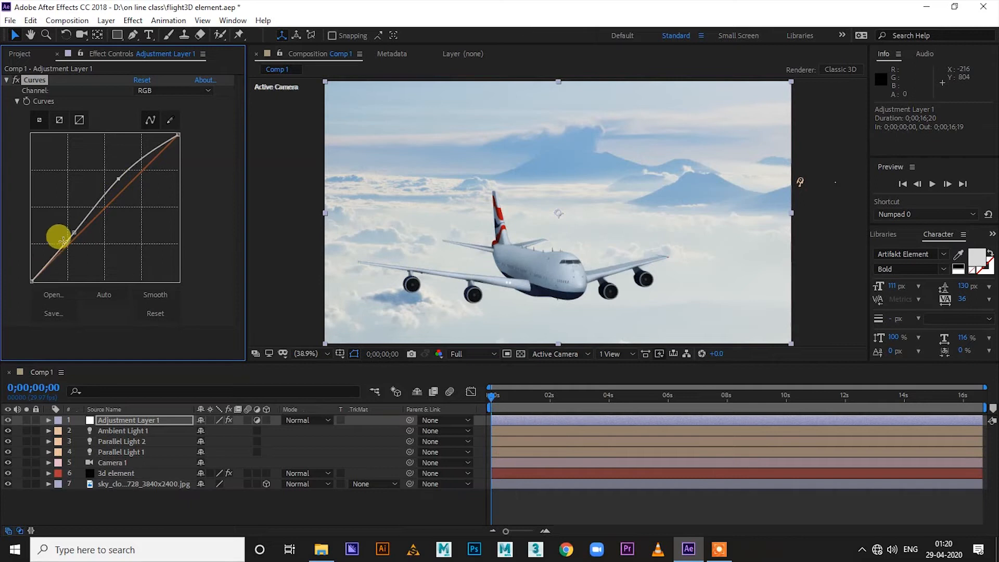
drag(73, 229, 62, 243)
mouse_move(118, 178)
mouse_down()
mouse_move(112, 174)
mouse_move(117, 191)
mouse_up()
click(159, 295)
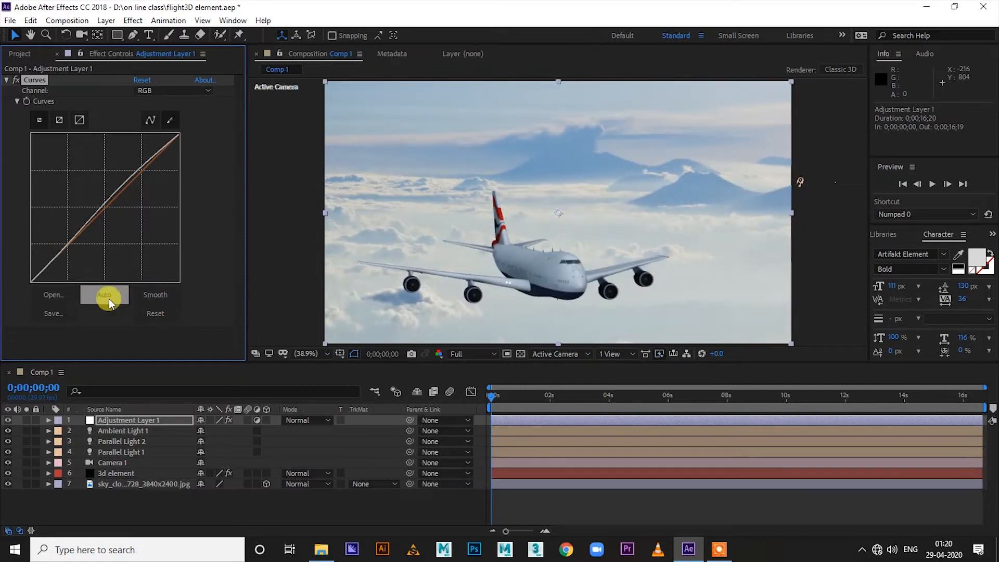
Step: Try the Curves effect's open, auto and drawing-mode options, and reset the effect
click(60, 294)
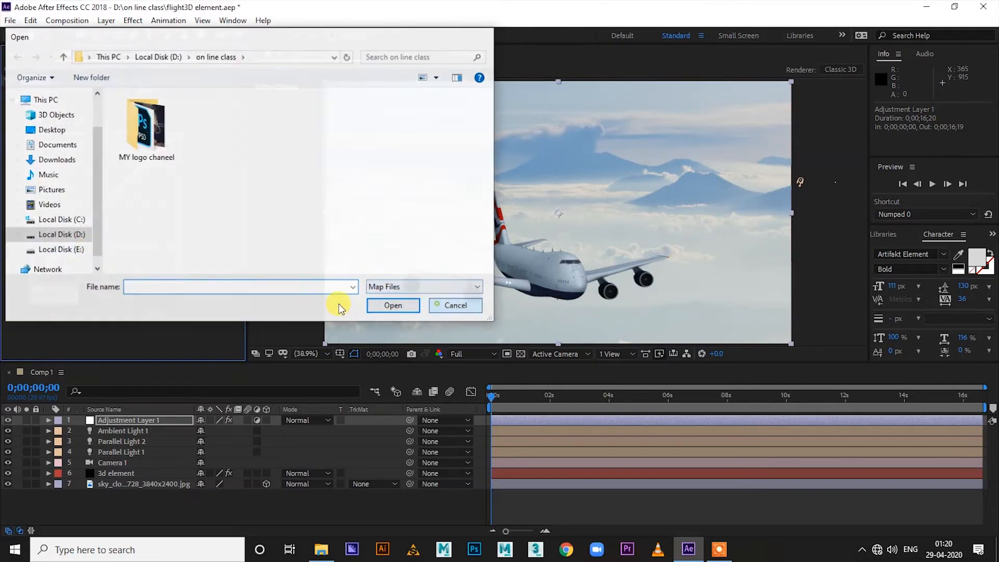
key(Escape)
click(110, 300)
click(149, 120)
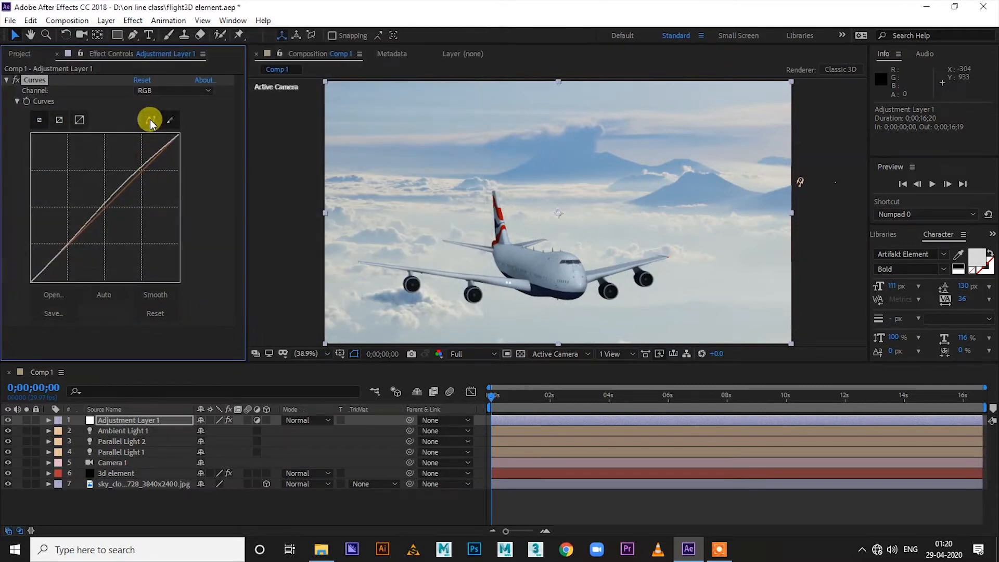
click(166, 121)
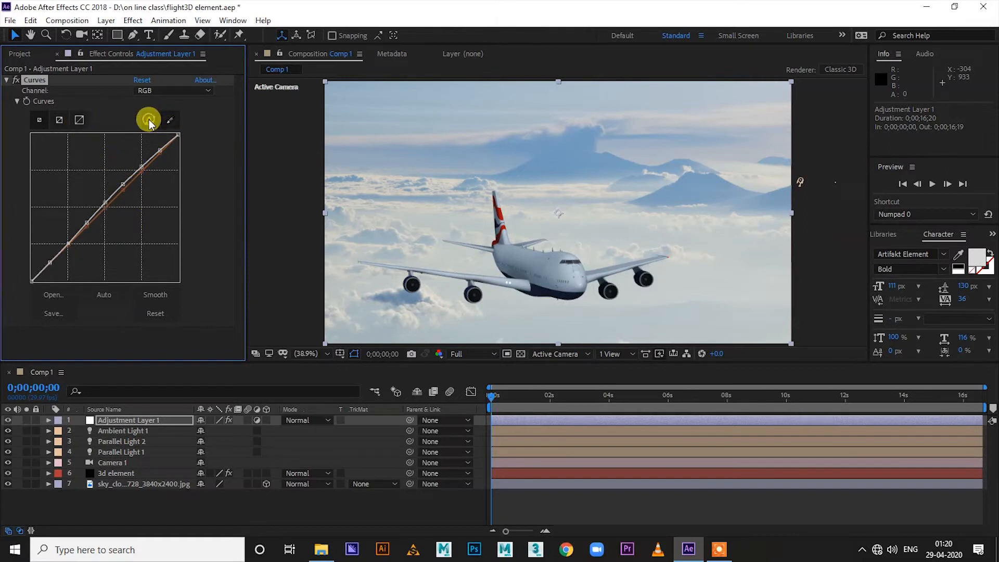
click(142, 81)
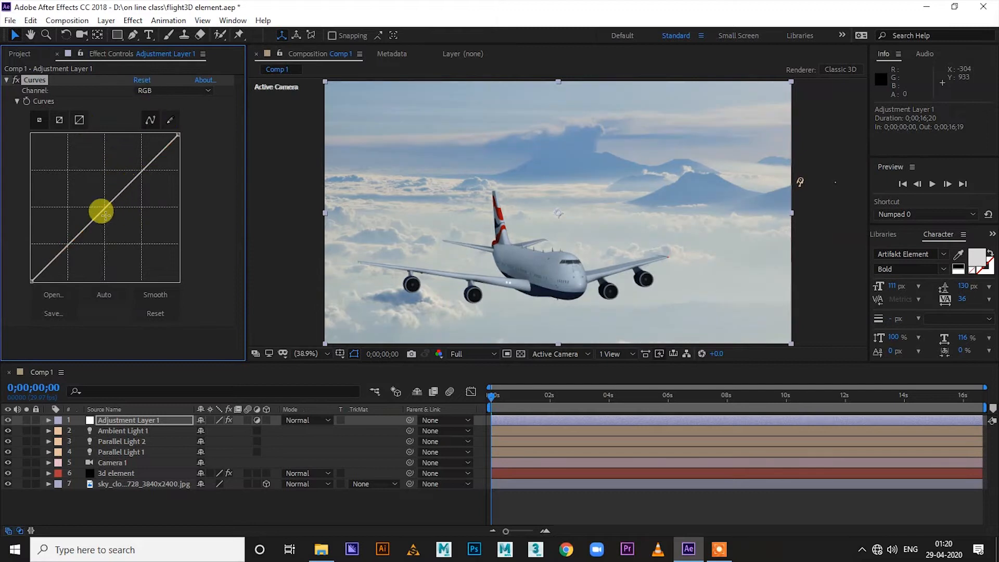
Step: Shape the RGB curve into a gentle S with one point in the shadows and a raised point in the highlights
click(80, 224)
mouse_move(125, 174)
mouse_down()
mouse_move(138, 182)
mouse_move(134, 172)
mouse_up()
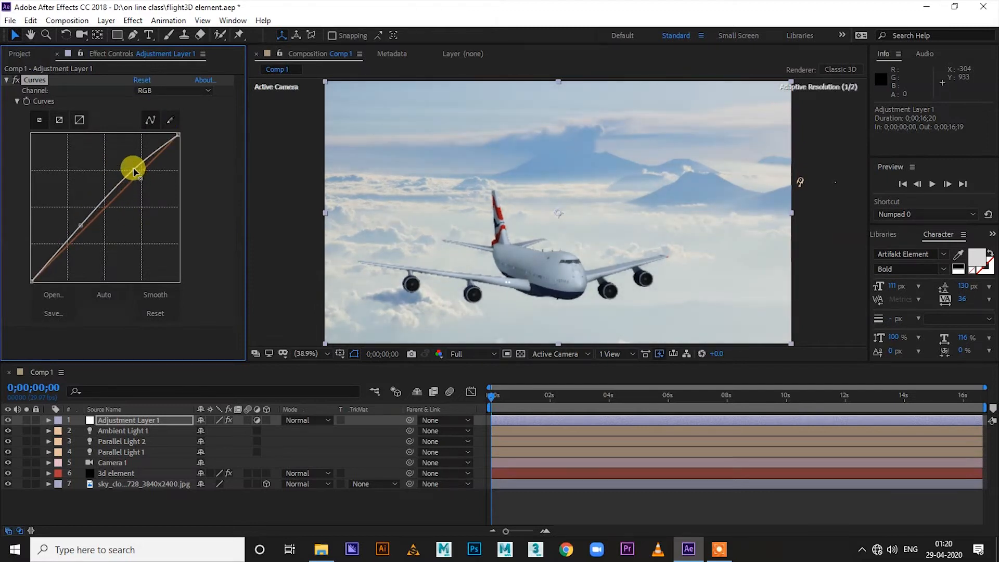
drag(81, 225, 82, 235)
mouse_move(135, 169)
mouse_down()
mouse_move(136, 158)
mouse_move(134, 175)
mouse_up()
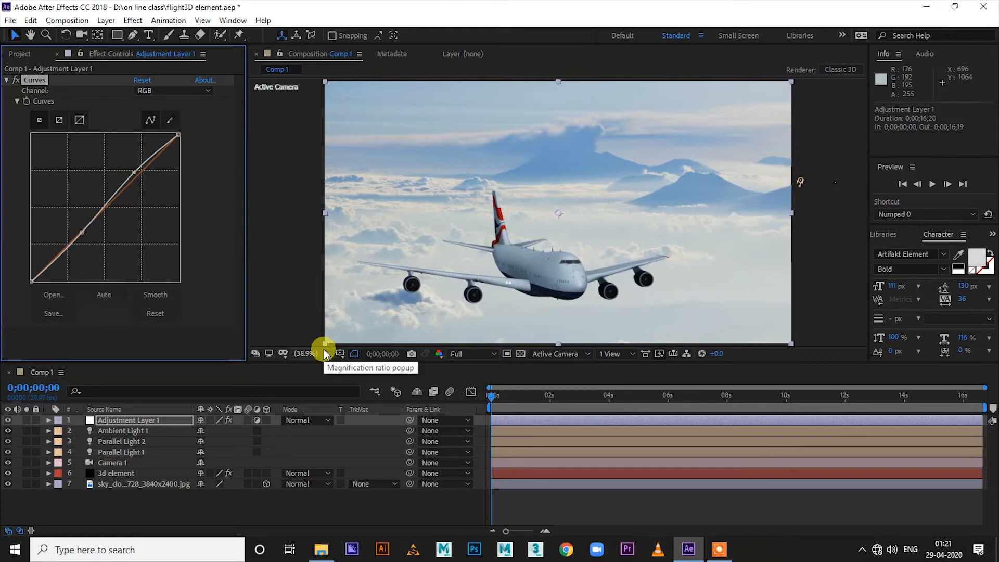
Step: Apply the Stylize Glow effect to the adjustment layer, with the glow based on Color Channels
click(134, 20)
mouse_move(156, 329)
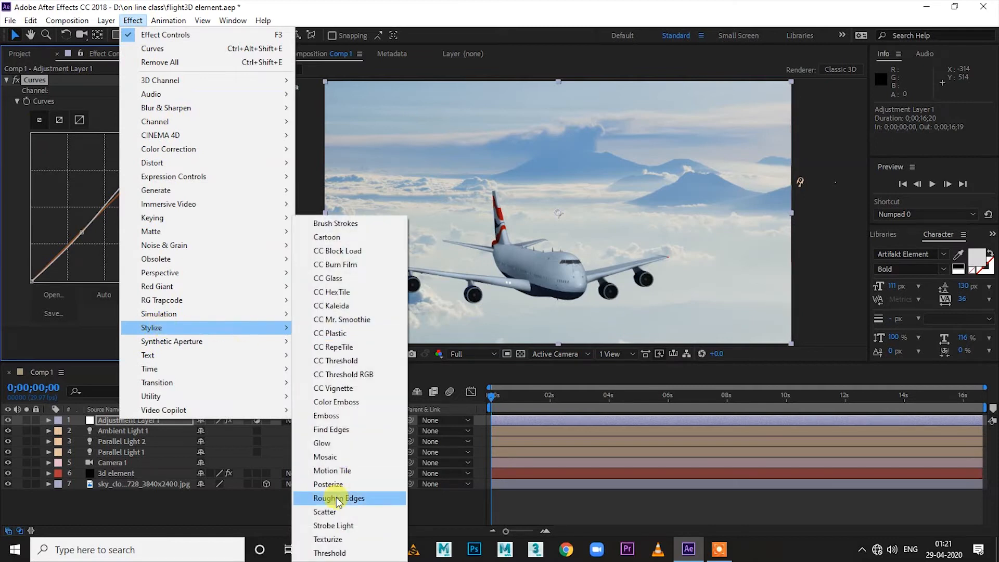
click(340, 443)
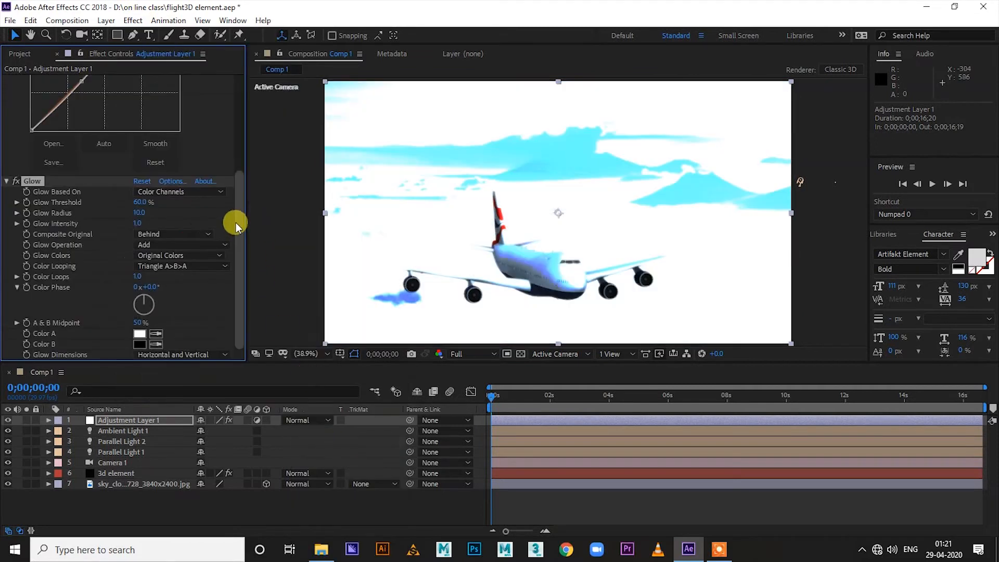
click(177, 193)
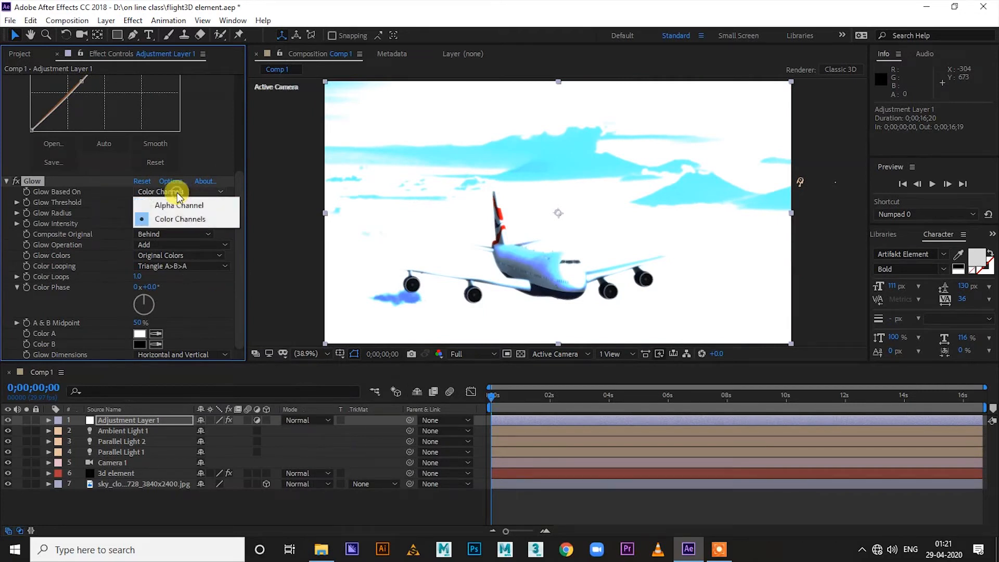
click(175, 221)
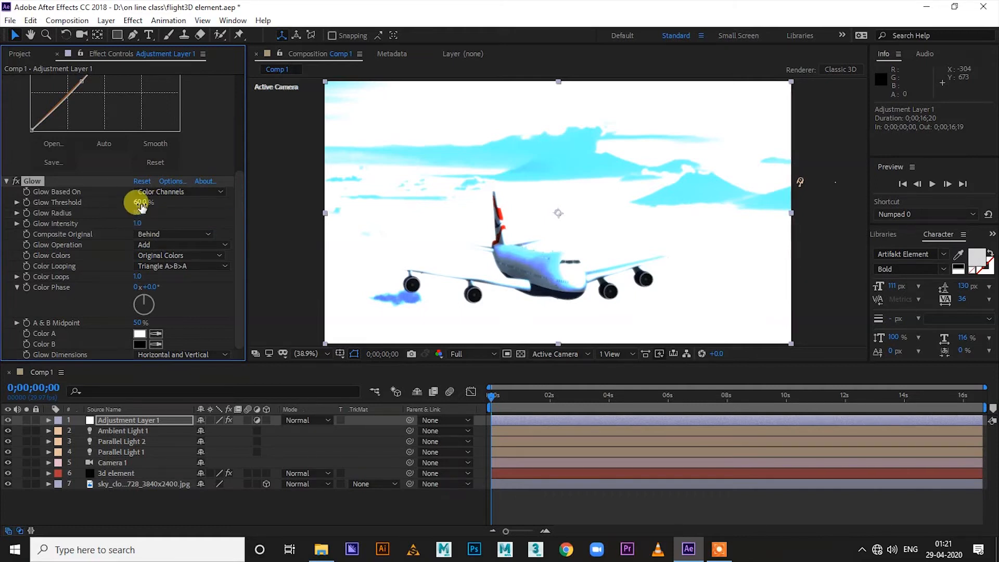
Step: Set the Glow Threshold to about 75.7% and the Glow Radius to about 54
drag(140, 207, 170, 208)
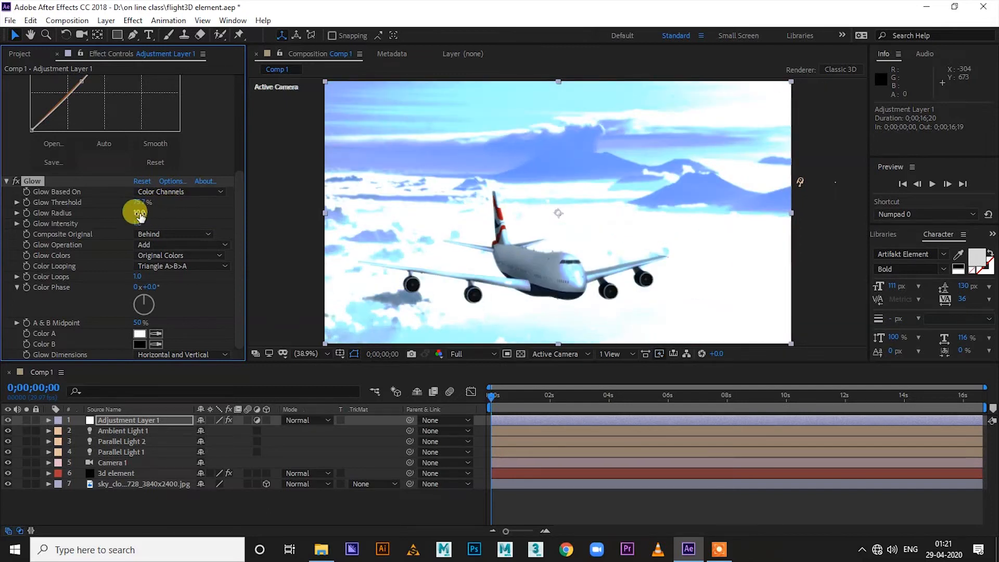
drag(139, 215, 104, 229)
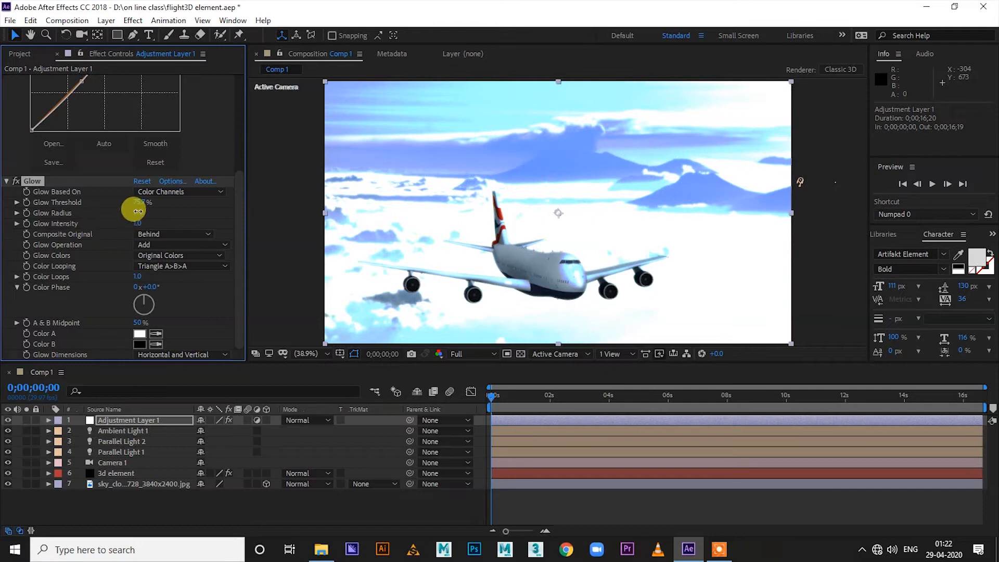
drag(138, 213, 166, 212)
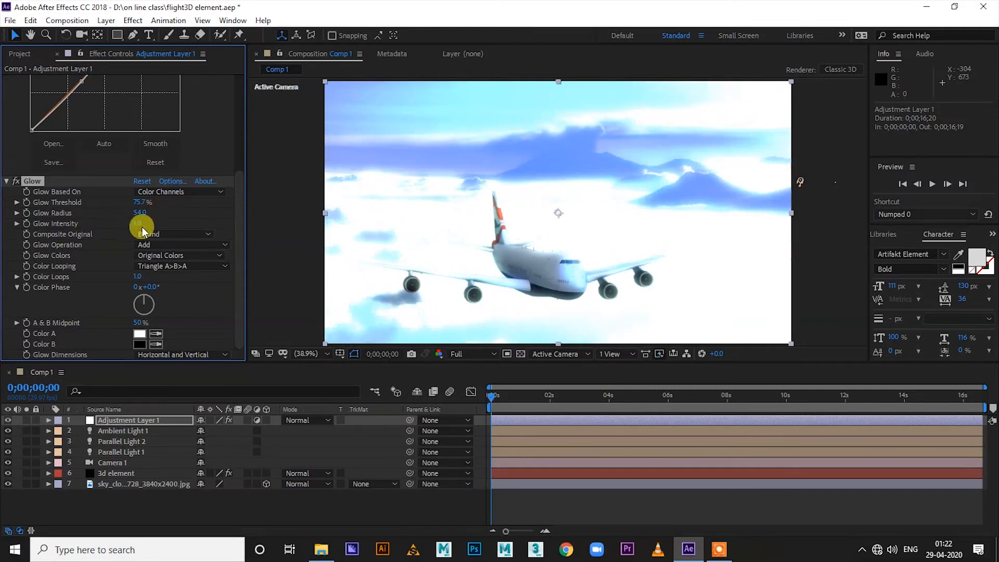
Step: Reduce the Glow Intensity and set it to 0.3
drag(138, 226, 101, 246)
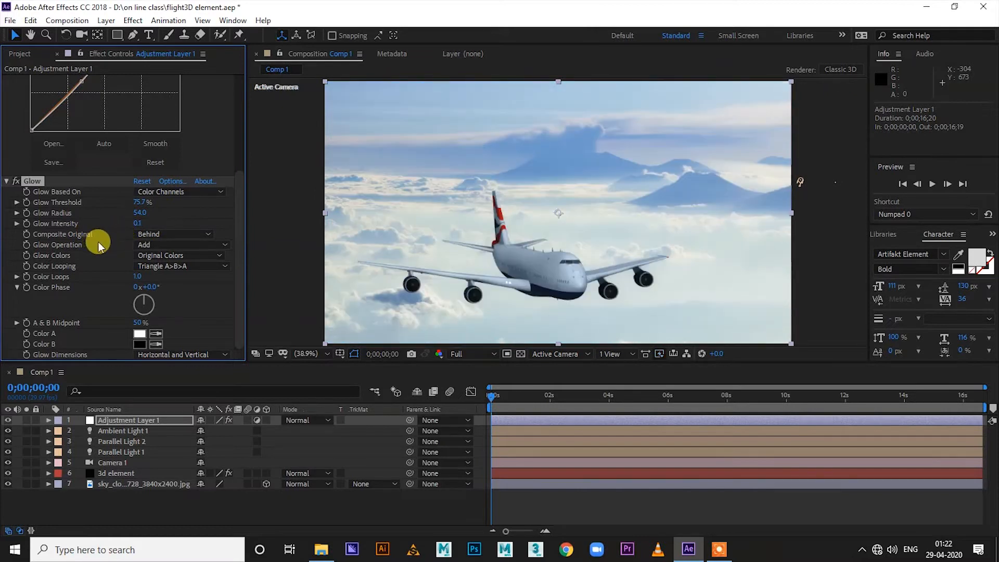
click(138, 223)
text(0.3)
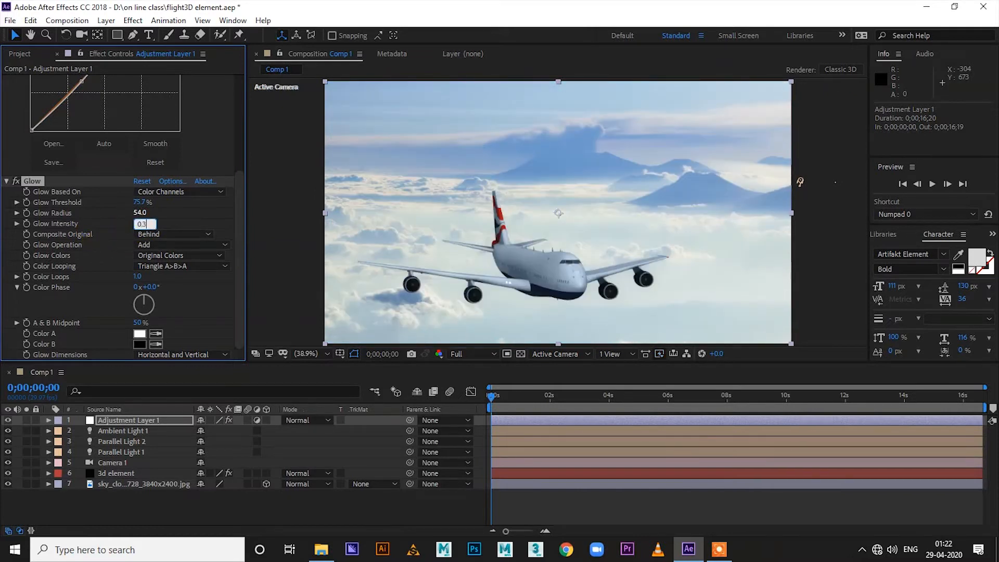
click(135, 215)
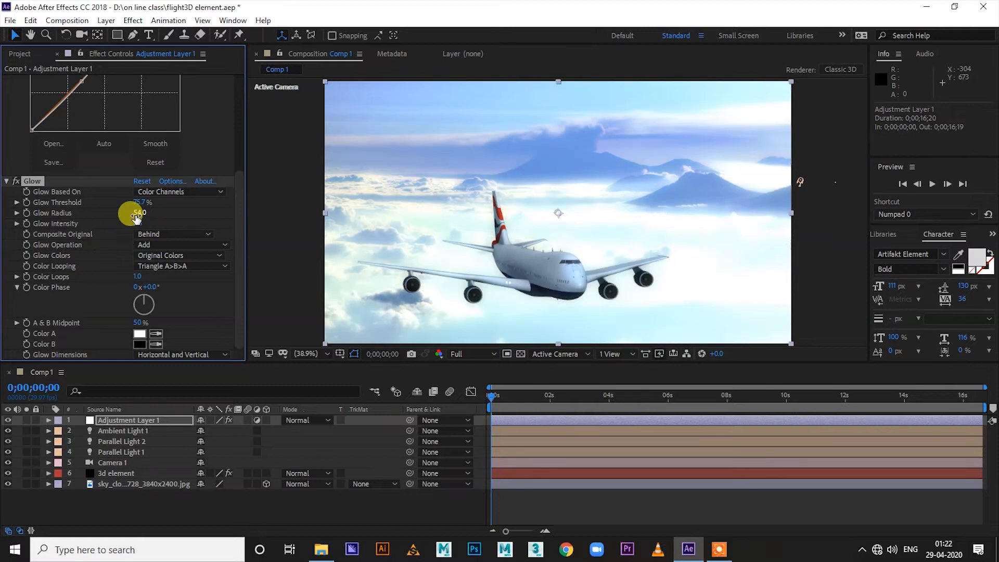
Step: Set the adjustment layer's Glow Operation to Screen and raise its Glow Radius to about 94
click(155, 244)
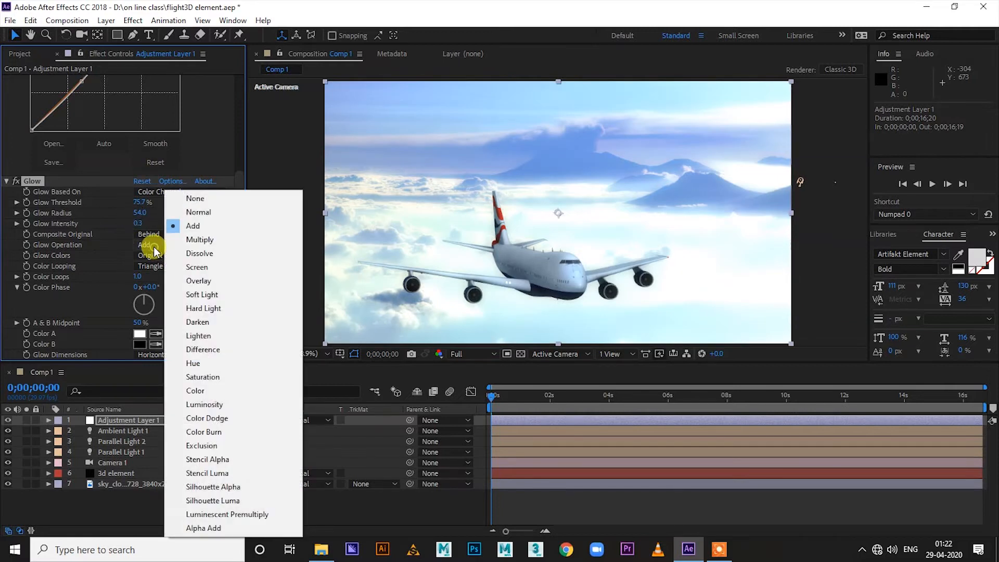
click(198, 267)
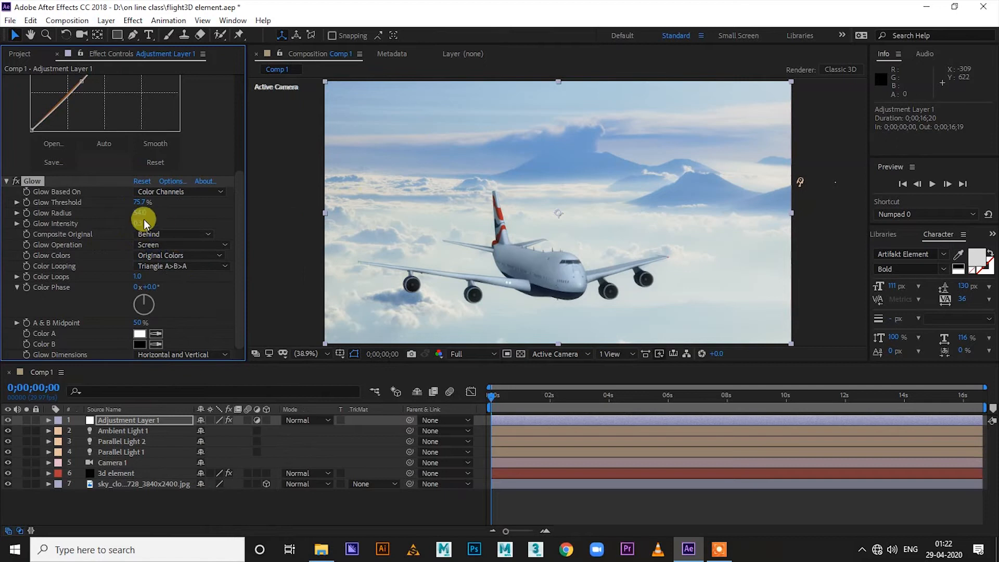
drag(141, 206, 171, 217)
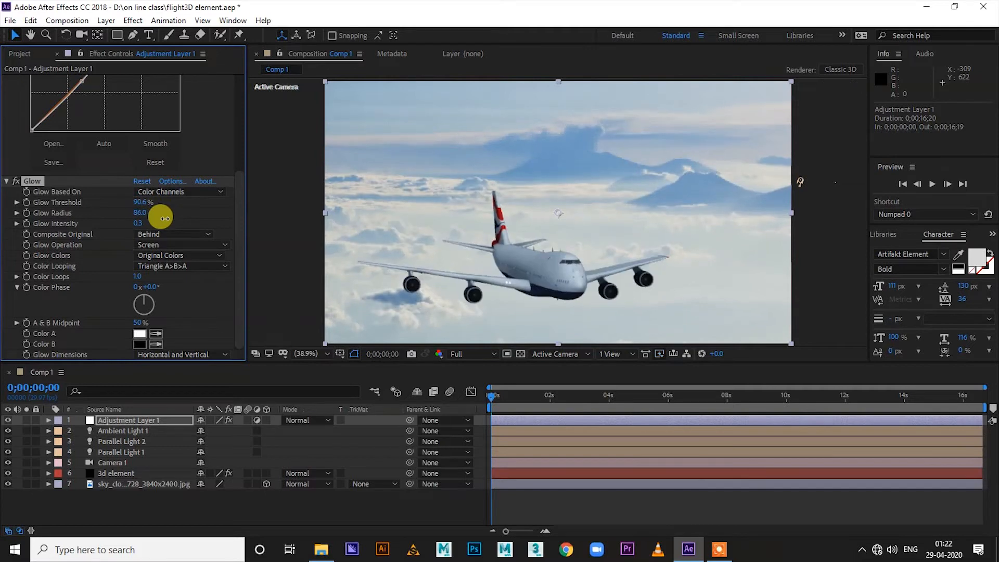
drag(164, 219, 170, 218)
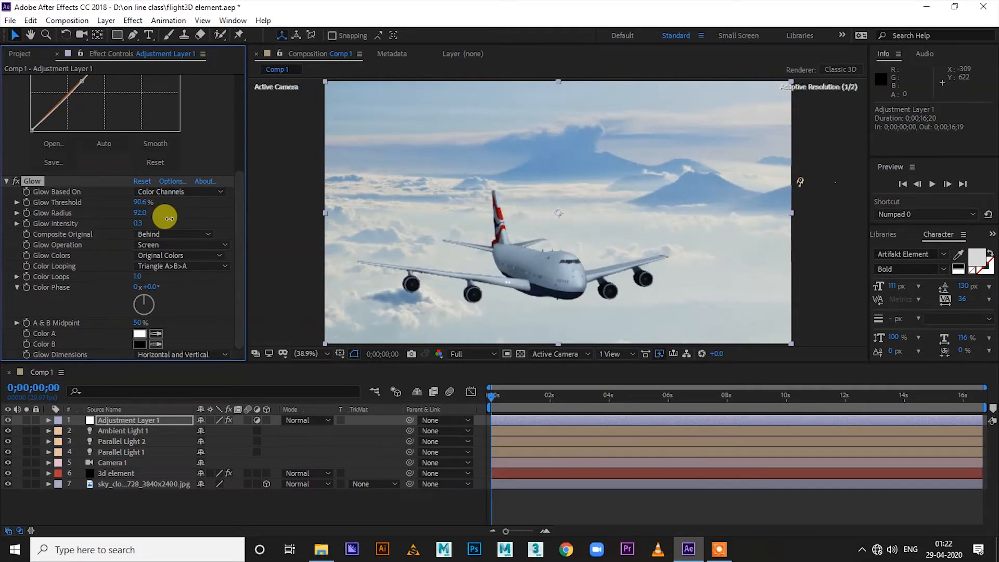
Step: Set the adjustment layer's Glow Threshold to 80%
mouse_move(139, 201)
mouse_down()
mouse_move(114, 208)
mouse_move(130, 211)
mouse_up()
click(137, 202)
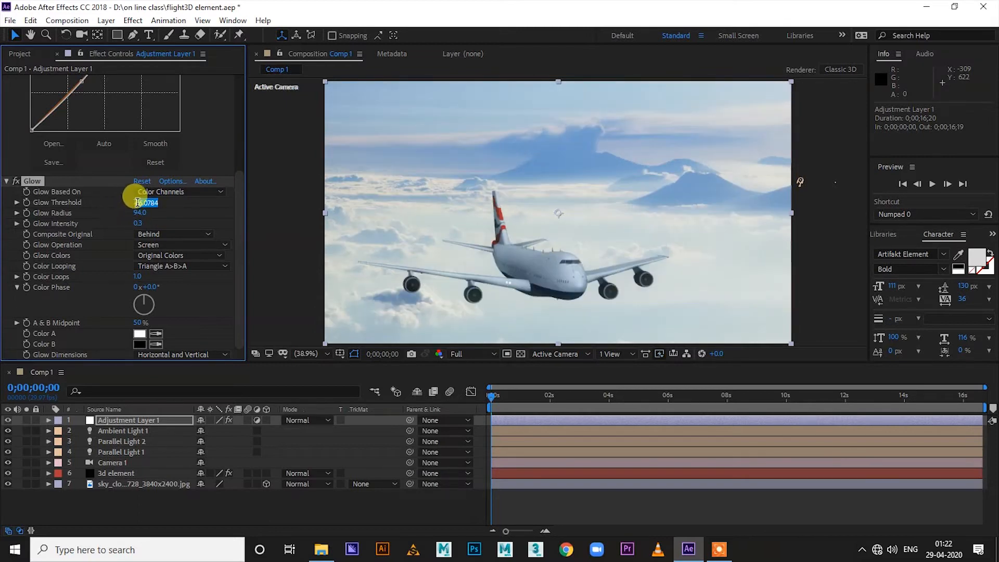
text(90)
key(Return)
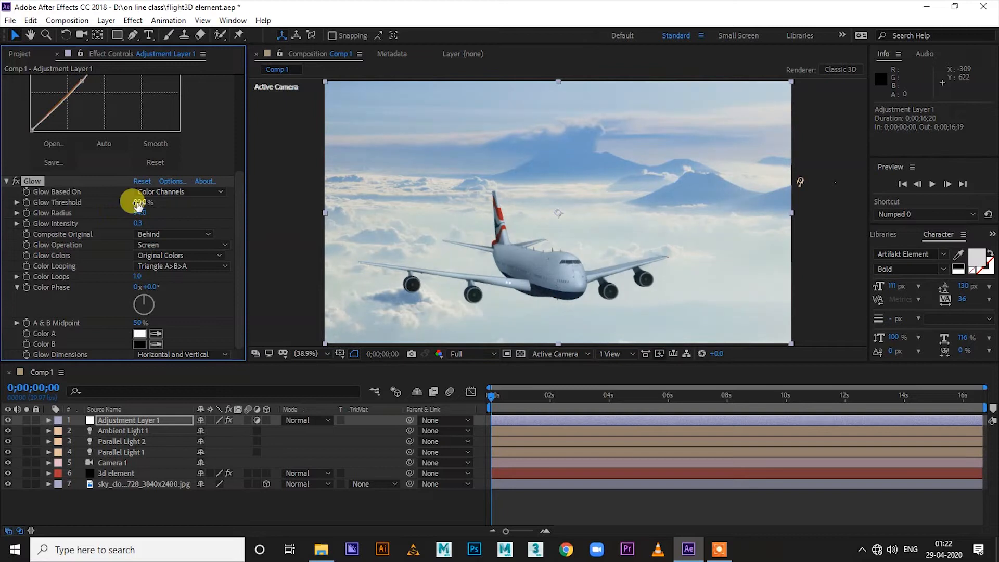
Step: At about 6 seconds, fine-tune the adjustment layer's glow to a threshold of about 81.2% and an intensity of 0.4
scroll(560, 288, up, 2)
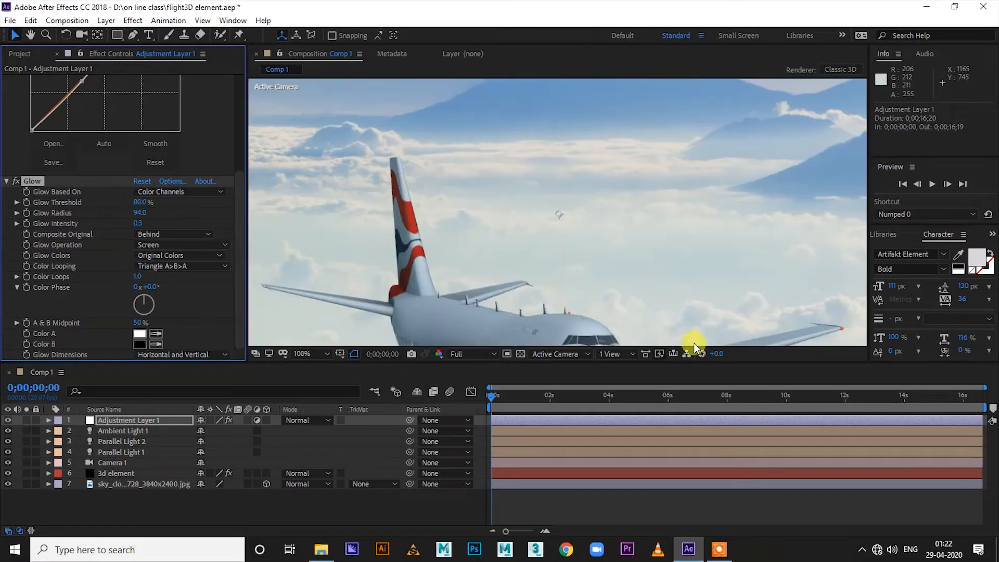
drag(595, 401, 671, 401)
scroll(651, 258, down, 2)
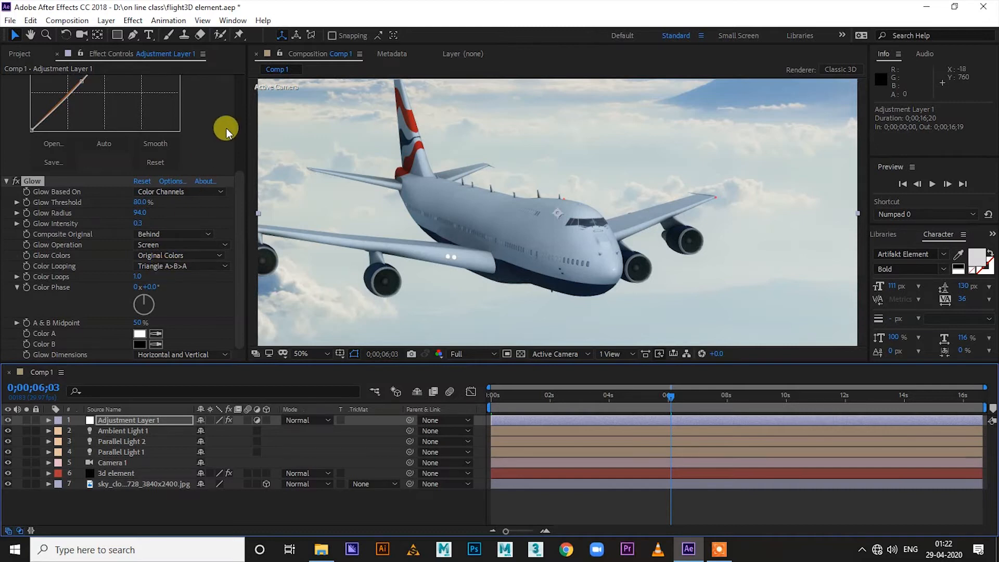
drag(138, 202, 146, 204)
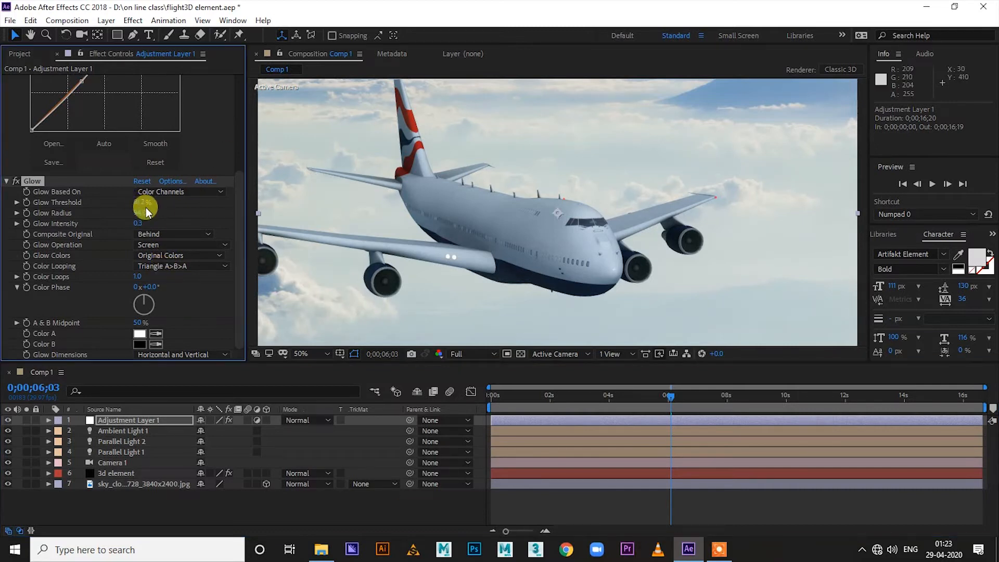
click(142, 213)
click(141, 213)
drag(138, 224, 147, 226)
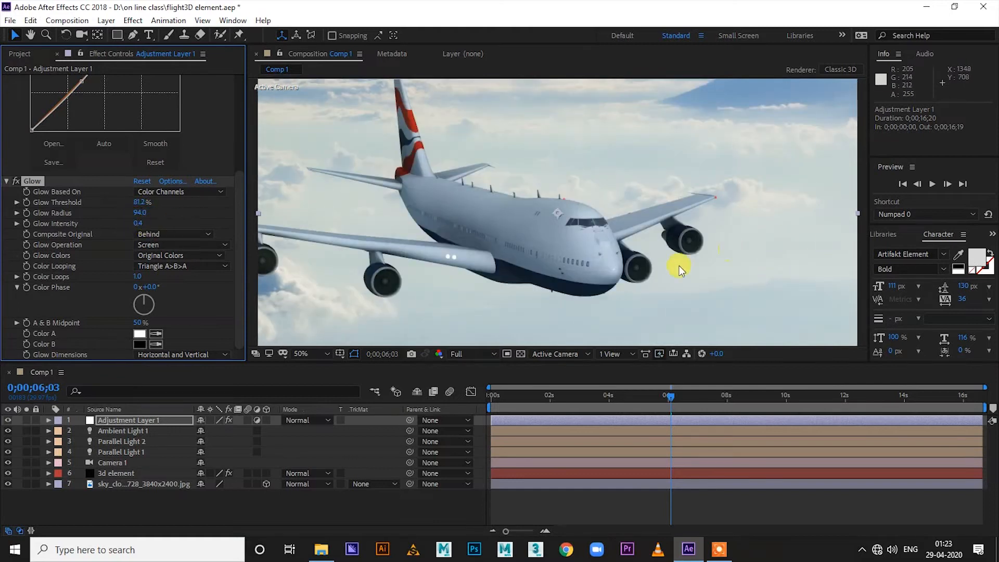
scroll(614, 280, down, 2)
scroll(613, 280, up, 2)
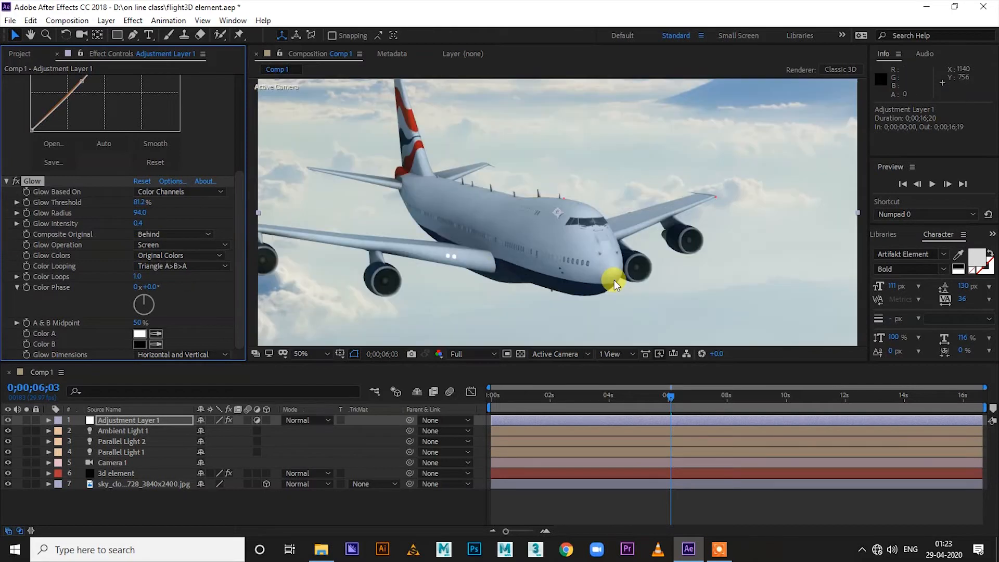
scroll(239, 280, up, 2)
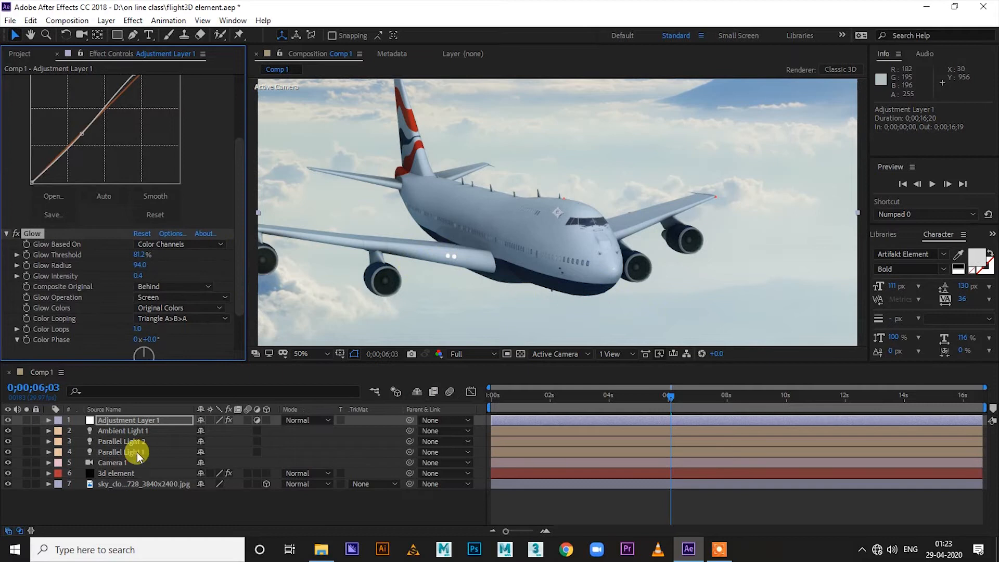
Step: Enable the glow in the Element render settings of the 3d element layer
click(115, 471)
scroll(104, 234, down, 8)
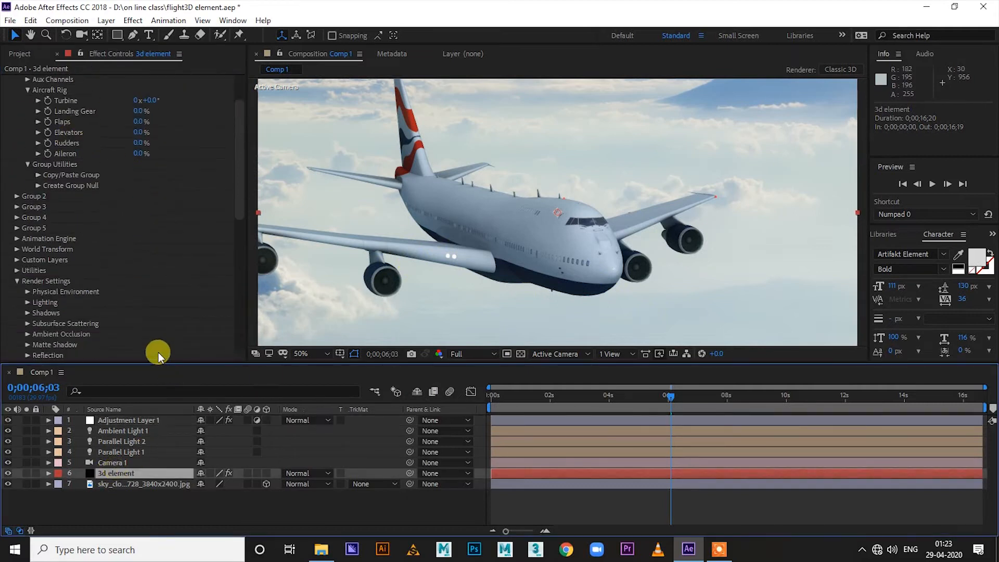
scroll(46, 345, down, 2)
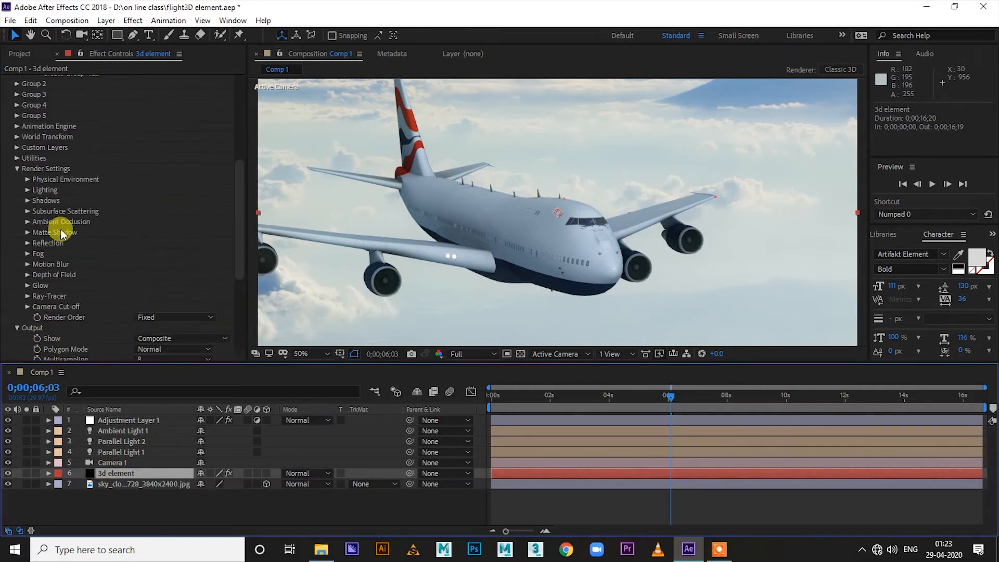
click(29, 287)
scroll(104, 235, down, 4)
click(136, 195)
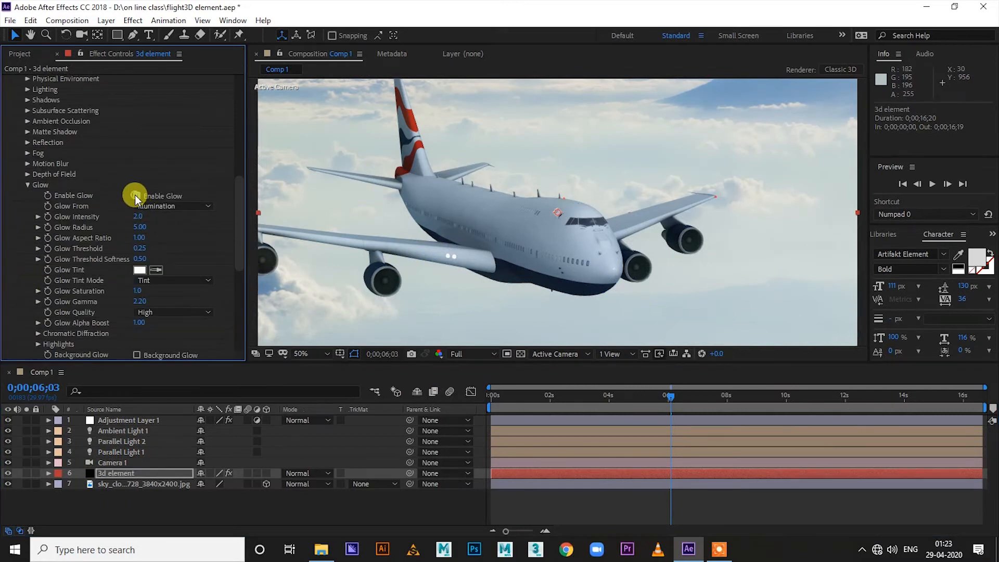
Step: Try an Element glow with intensity 4.7 and radius 4.30, and undo the trial change to its threshold
drag(140, 216, 234, 229)
drag(139, 226, 78, 241)
drag(139, 226, 82, 248)
drag(138, 217, 134, 224)
drag(135, 221, 155, 229)
drag(135, 217, 141, 220)
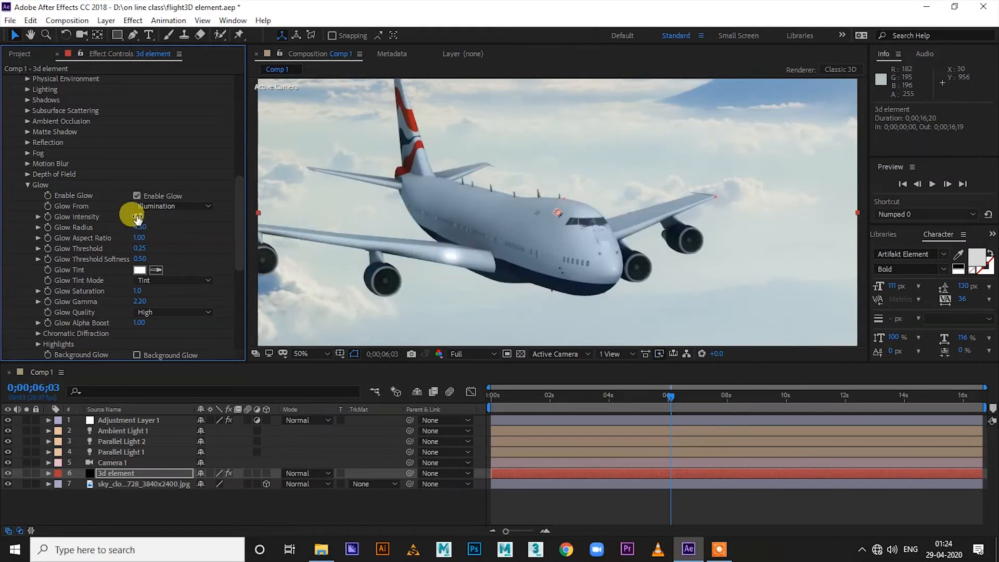
drag(144, 254, 149, 251)
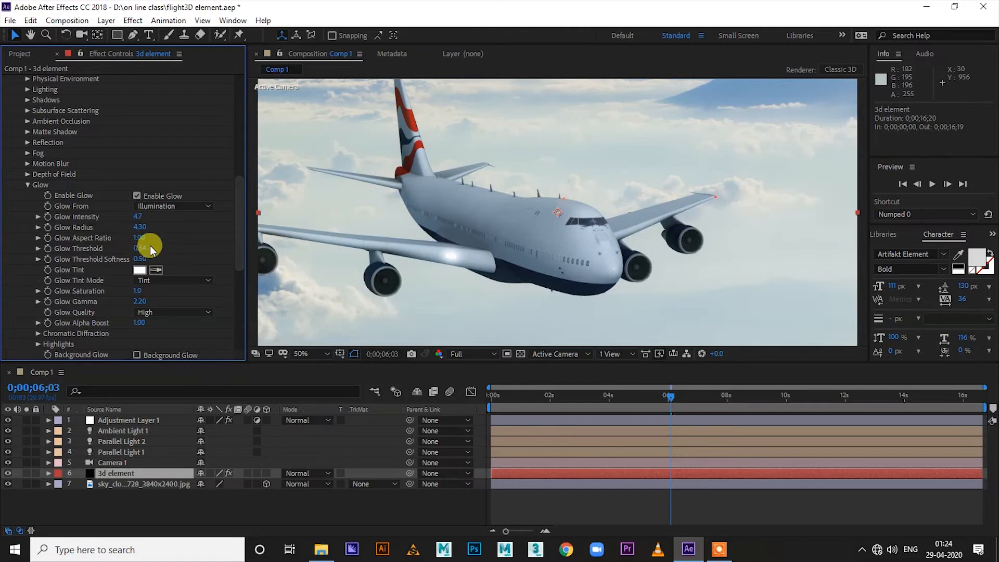
key(ctrl+z)
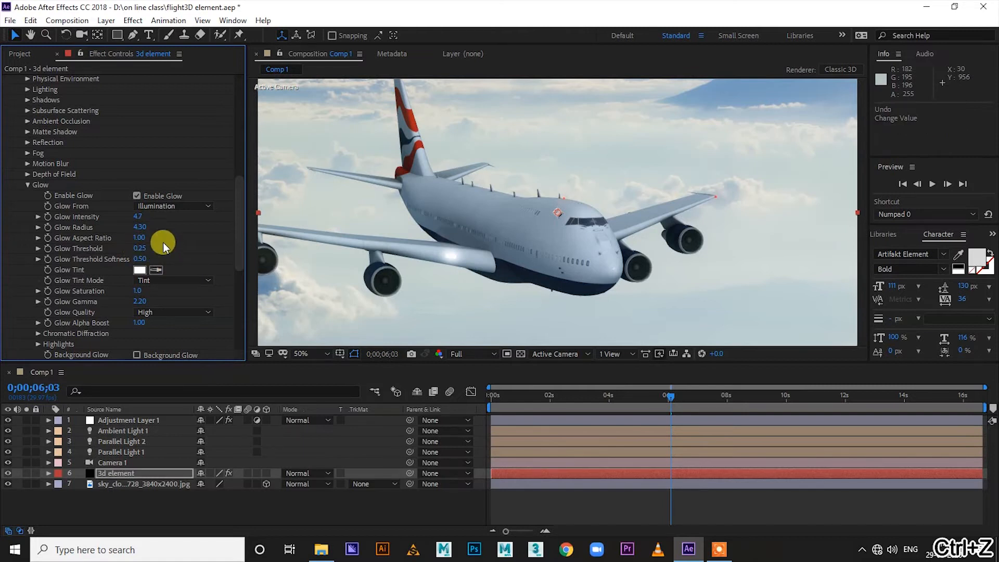
Step: Reduce the Element glow's radius to 2.00 and readjust its intensity
drag(143, 233, 136, 232)
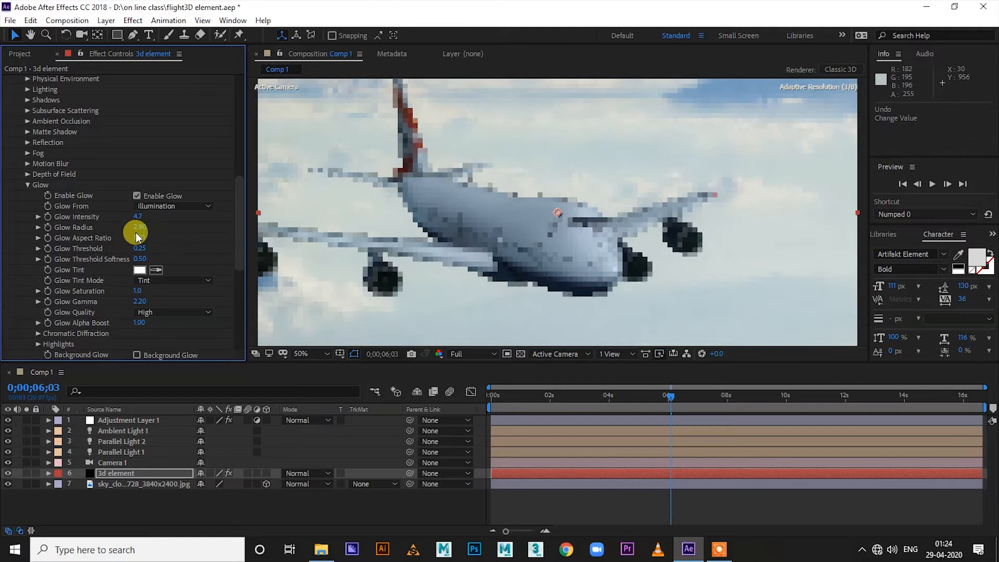
mouse_move(138, 216)
mouse_down()
mouse_move(156, 219)
mouse_move(121, 222)
mouse_up()
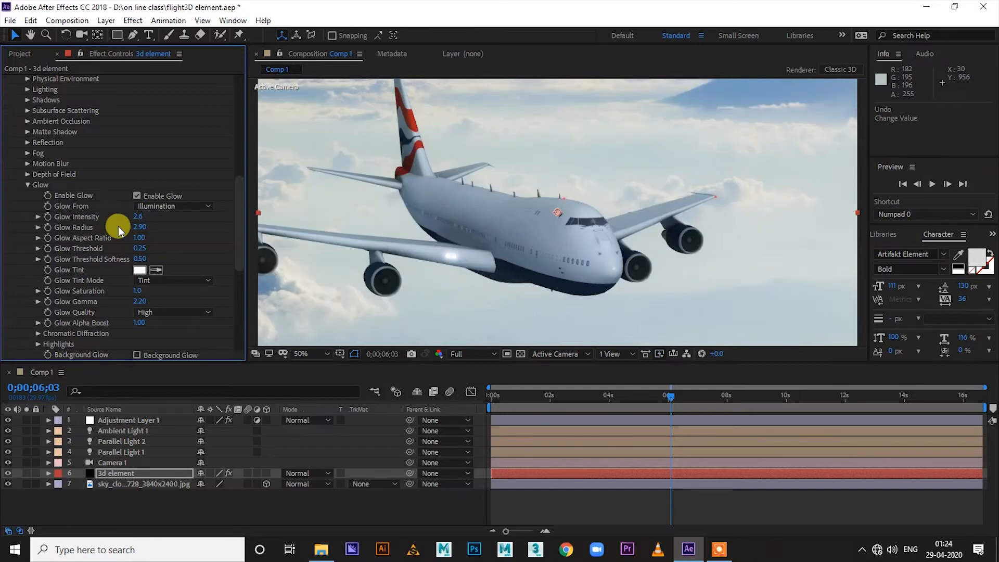
mouse_move(139, 227)
mouse_down()
mouse_move(130, 224)
mouse_move(151, 221)
mouse_up()
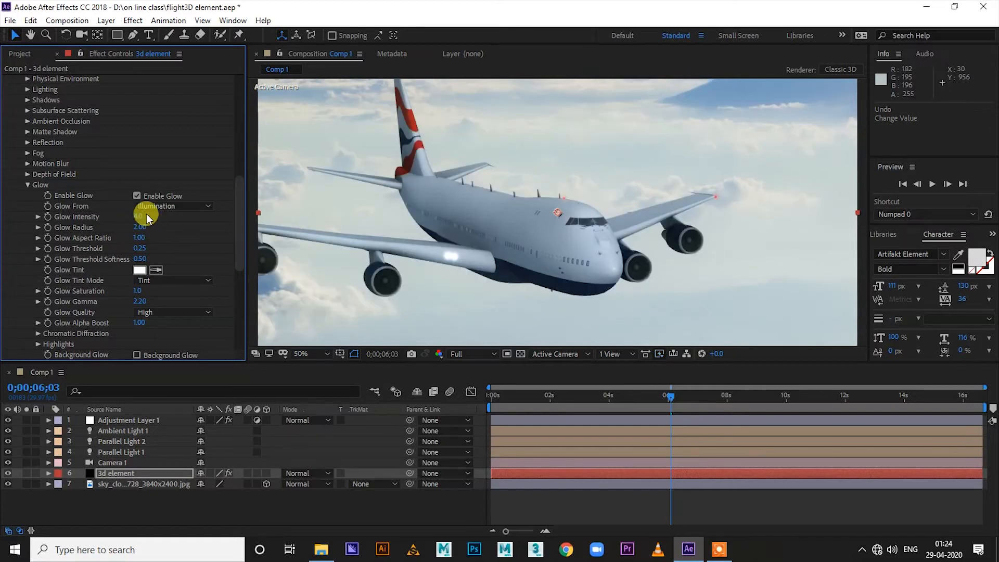
drag(142, 217, 148, 218)
click(142, 217)
Step: Create a group null for Group 1 from the Element effect's group utilities
drag(239, 240, 245, 104)
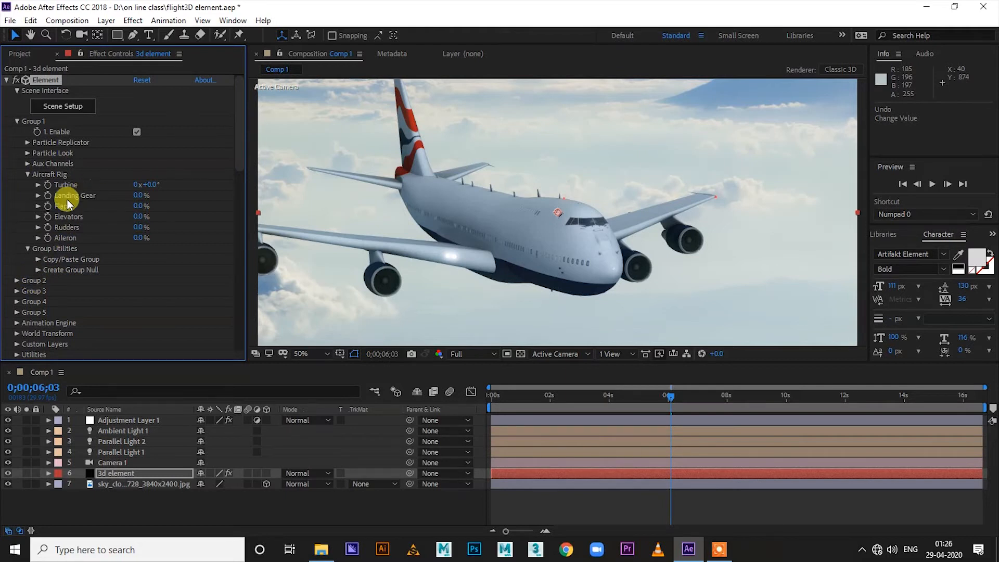
click(38, 270)
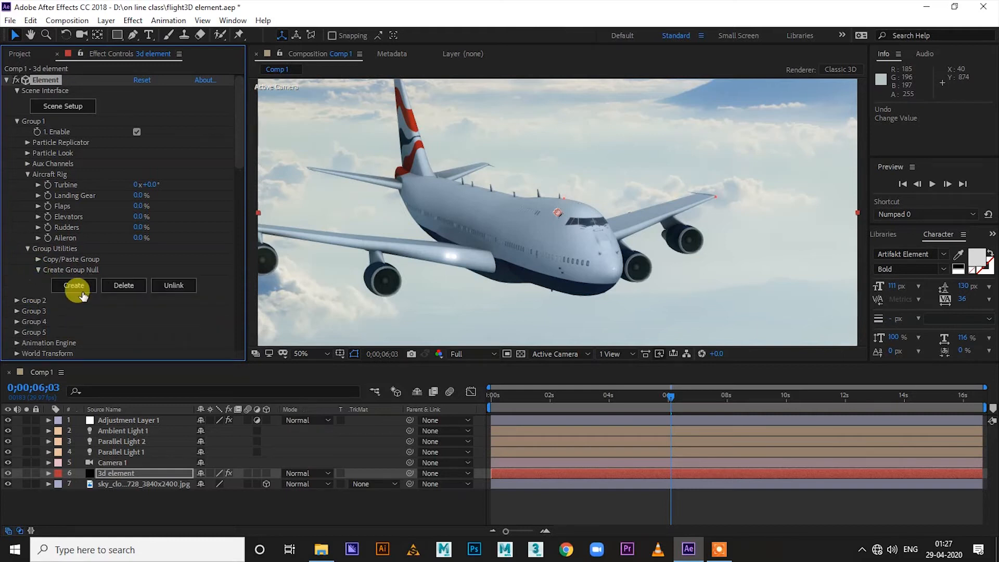
click(80, 295)
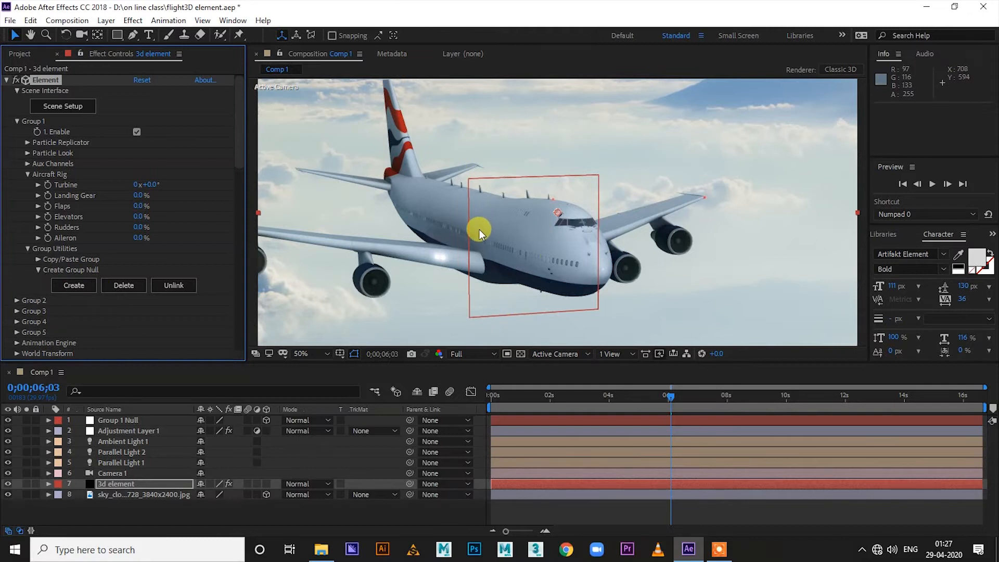
Step: Rename the Group 1 null layer to "jet" and return to the first frame with it selected
click(110, 419)
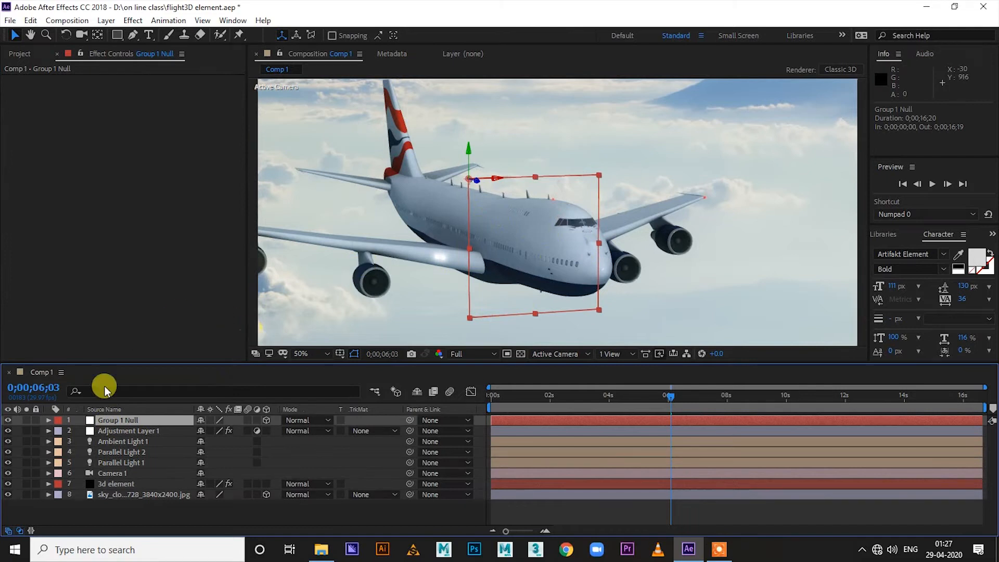
right_click(119, 419)
key(Escape)
key(Return)
text(j)
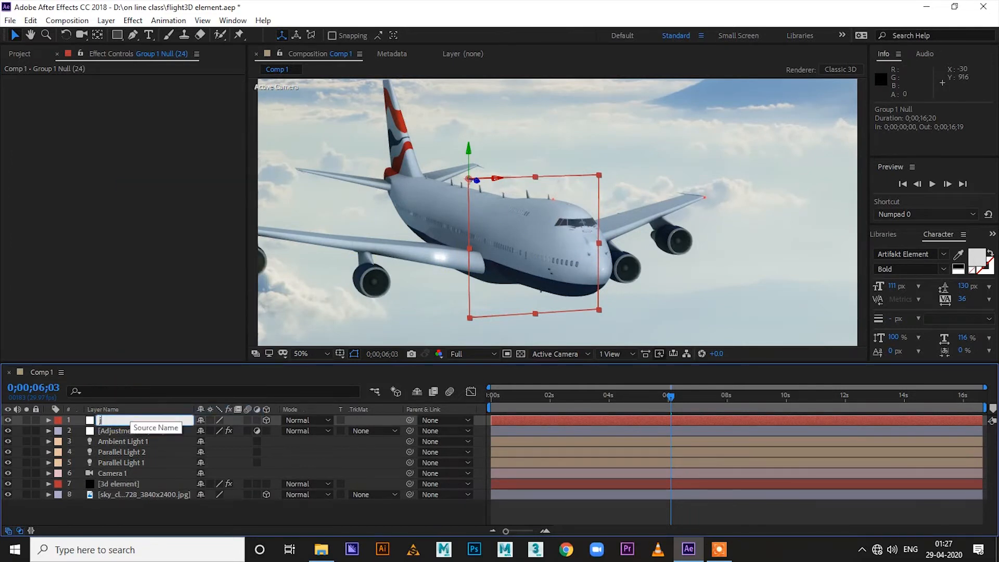
text(et)
key(Return)
click(159, 455)
click(127, 423)
key(Home)
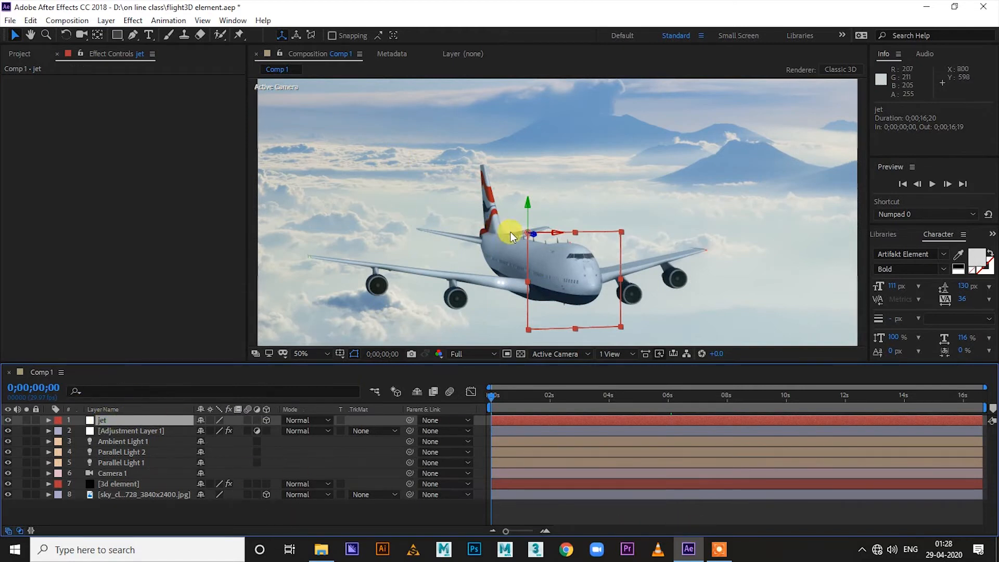
Step: Try rotating the jet null by -30° about its Y axis in the viewer, and undo the rotation
click(65, 35)
drag(520, 235, 535, 232)
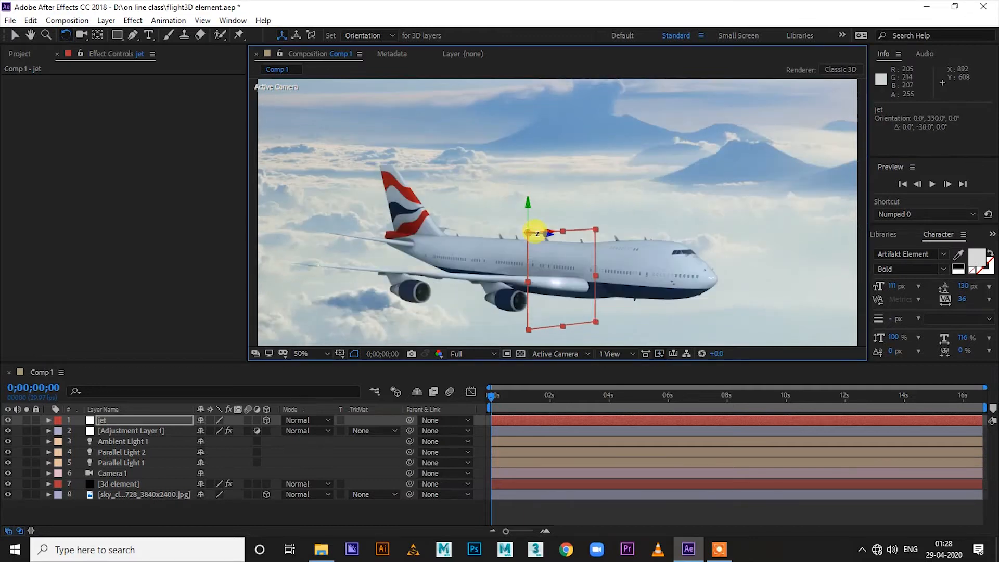
key(ctrl+z)
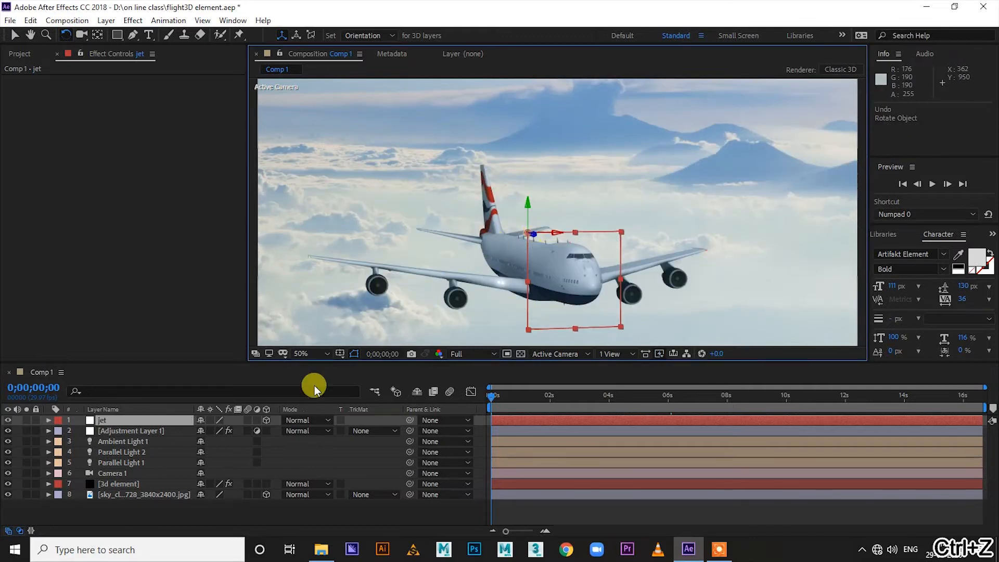
Step: Set the jet null's Z Rotation to -12° and start keyframing it at the first frame
click(49, 420)
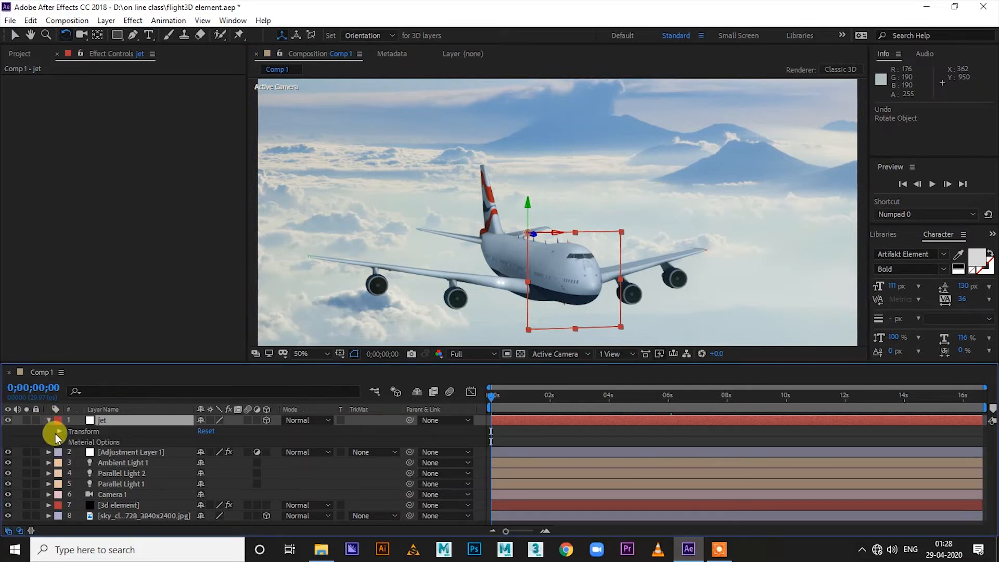
click(59, 432)
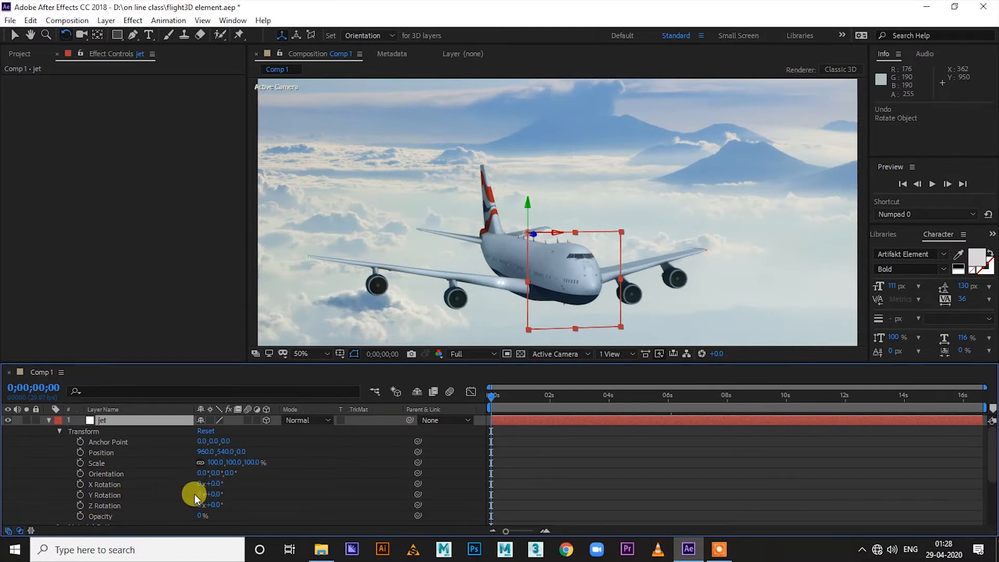
drag(208, 494, 216, 514)
key(ctrl+z)
key(ctrl+z)
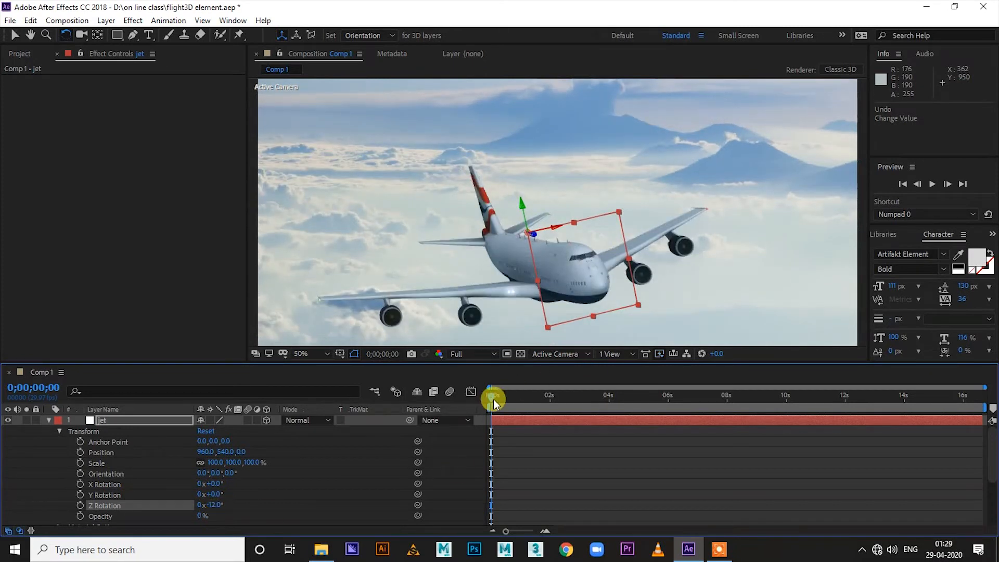
click(80, 505)
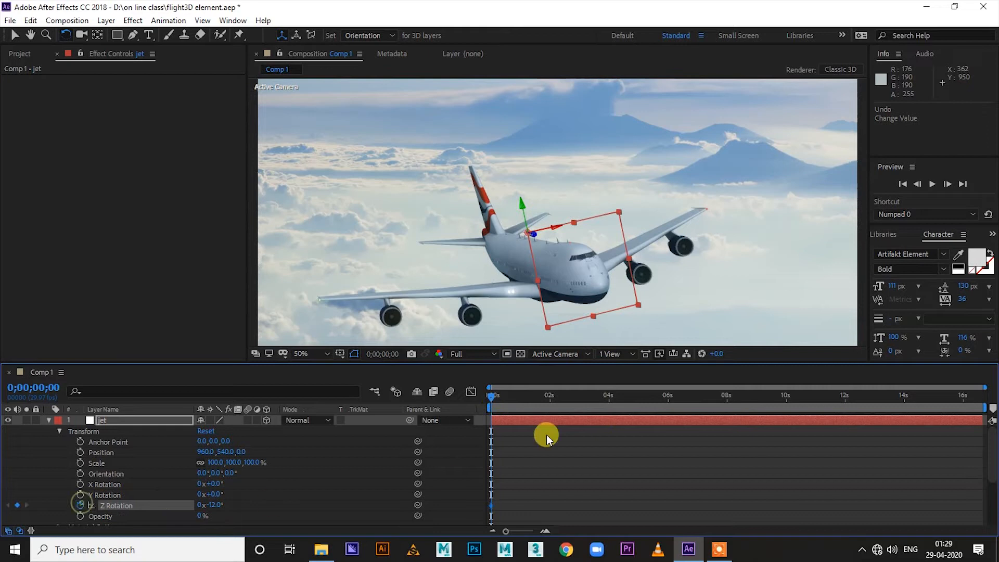
Step: Add a Z Rotation keyframe of 5° for the jet null at 0;00;01;05 and move ahead to 0;00;09;19
drag(498, 395, 526, 397)
drag(212, 505, 224, 505)
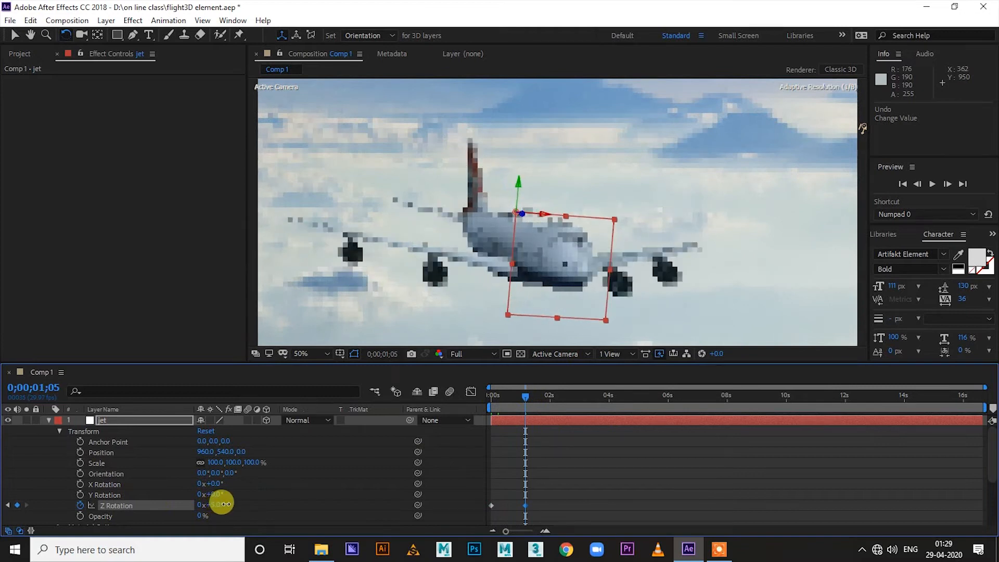
drag(524, 396, 775, 440)
scroll(573, 234, down, 2)
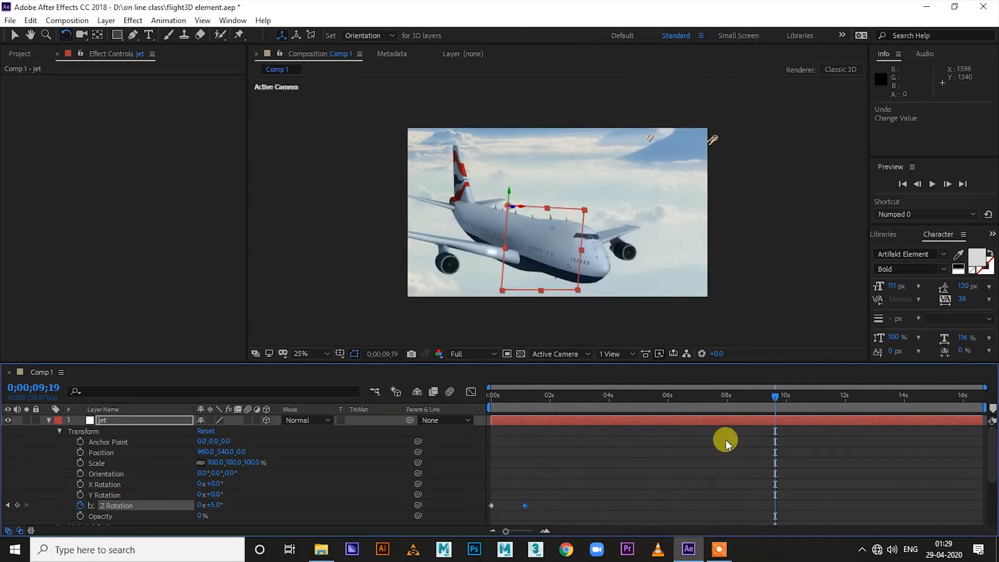
Step: Add a Z Rotation keyframe of -9° for the jet null at 0;00;09;28 and return to the first frame
mouse_move(782, 395)
mouse_down()
mouse_move(801, 398)
mouse_move(784, 410)
mouse_up()
drag(215, 506, 211, 508)
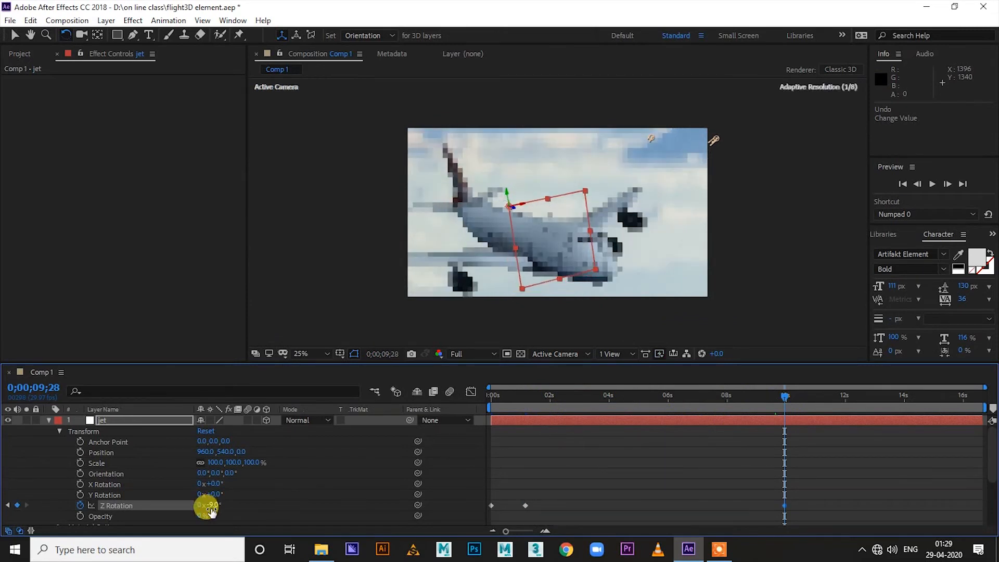
click(728, 403)
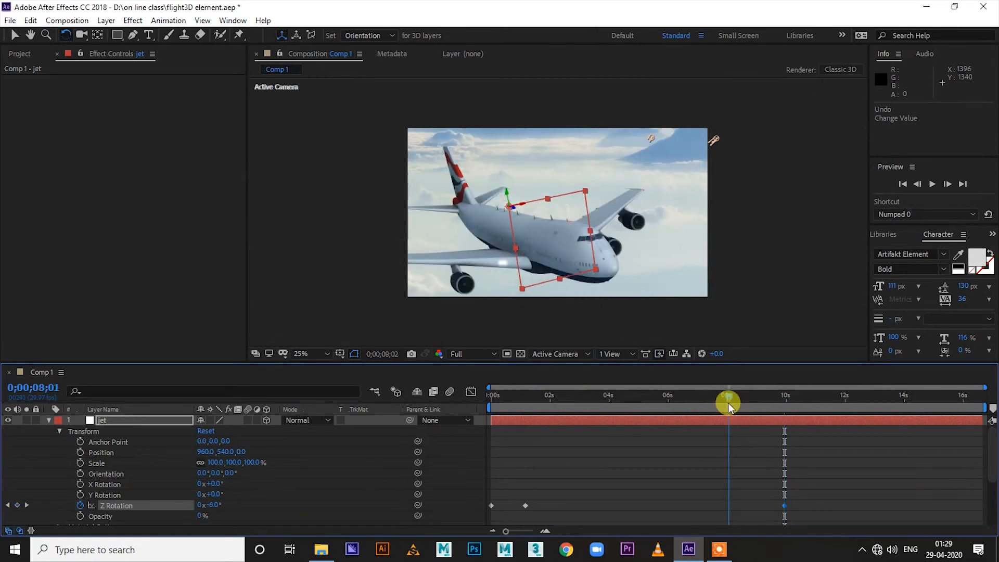
drag(728, 402, 431, 385)
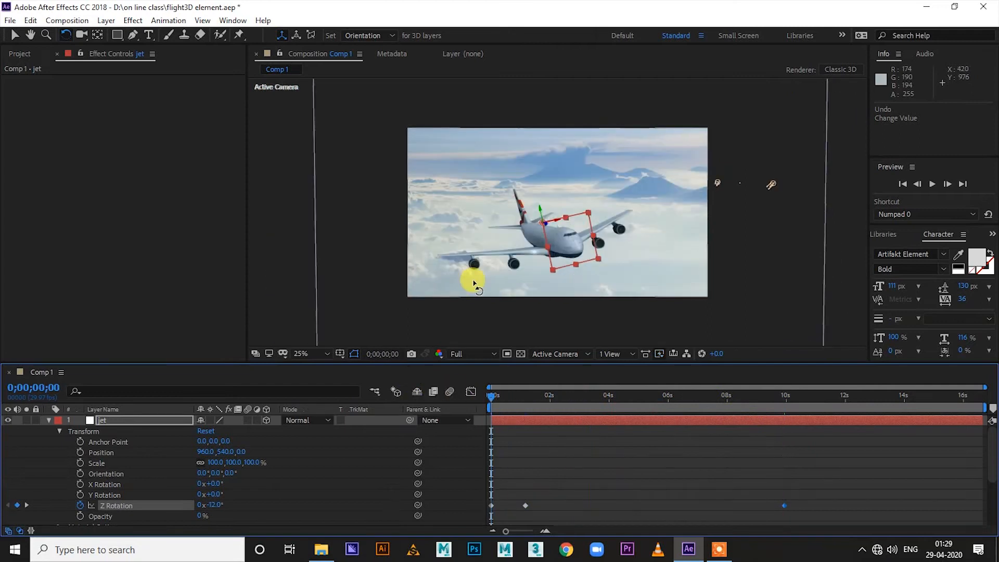
Step: Fit the composition in the viewer and preview the plane's banking animation full screen
click(305, 353)
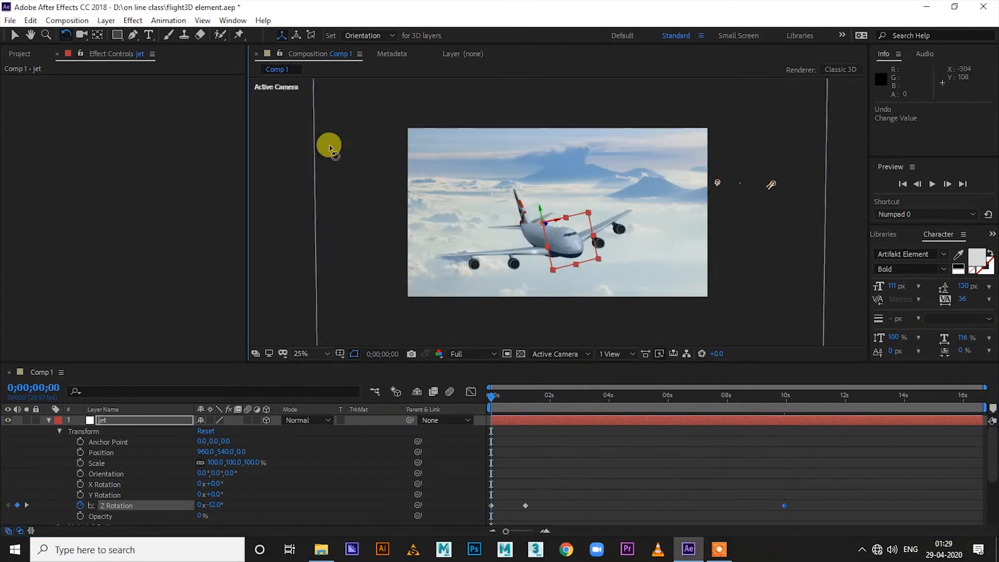
click(331, 147)
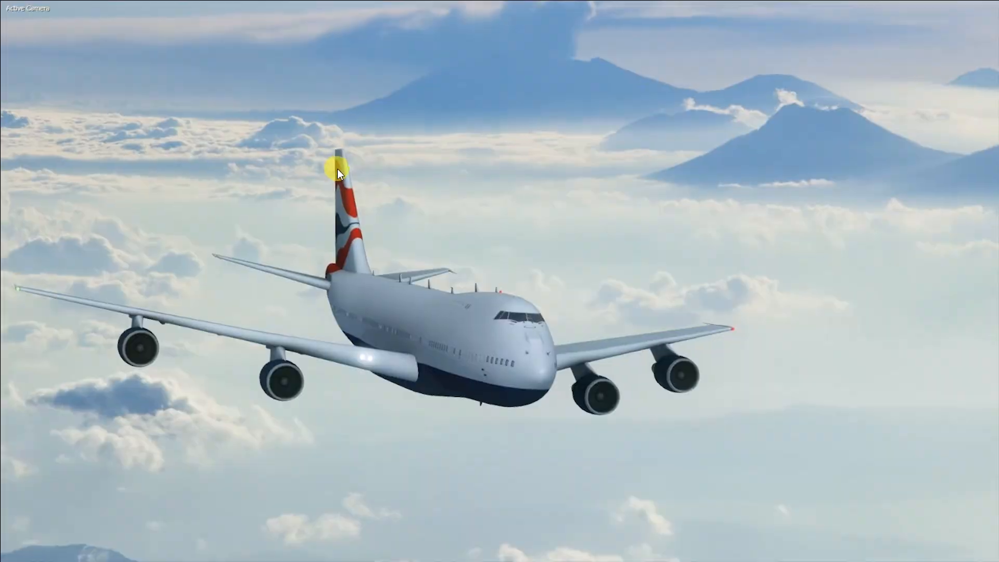
key(space)
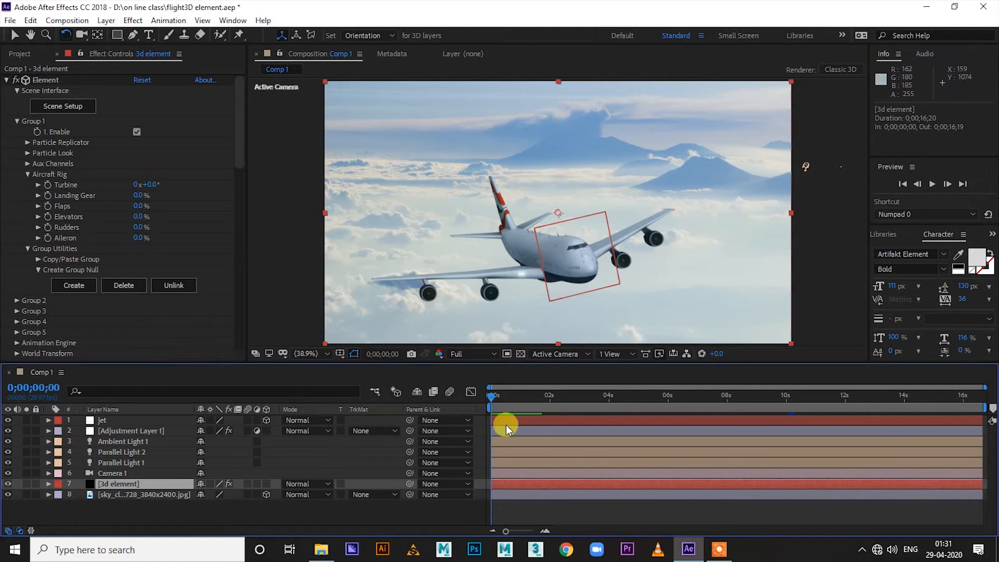
Step: Try rotating the Aircraft Rig's Turbine on the 3d element layer with the wing engines in close-up, and undo the change
click(15, 35)
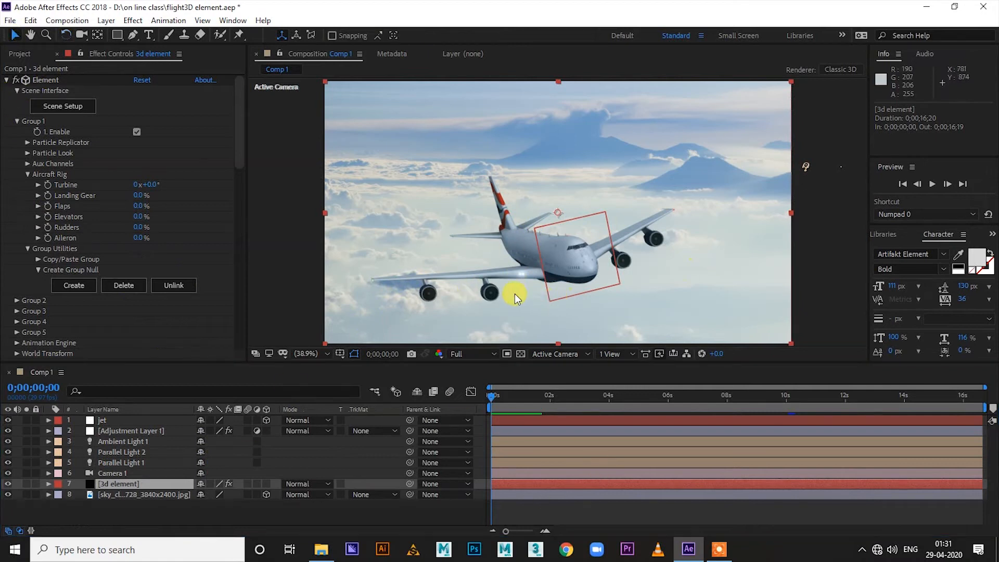
key(slash)
key(h)
drag(515, 291, 551, 152)
scroll(370, 271, up, 1)
drag(437, 294, 670, 167)
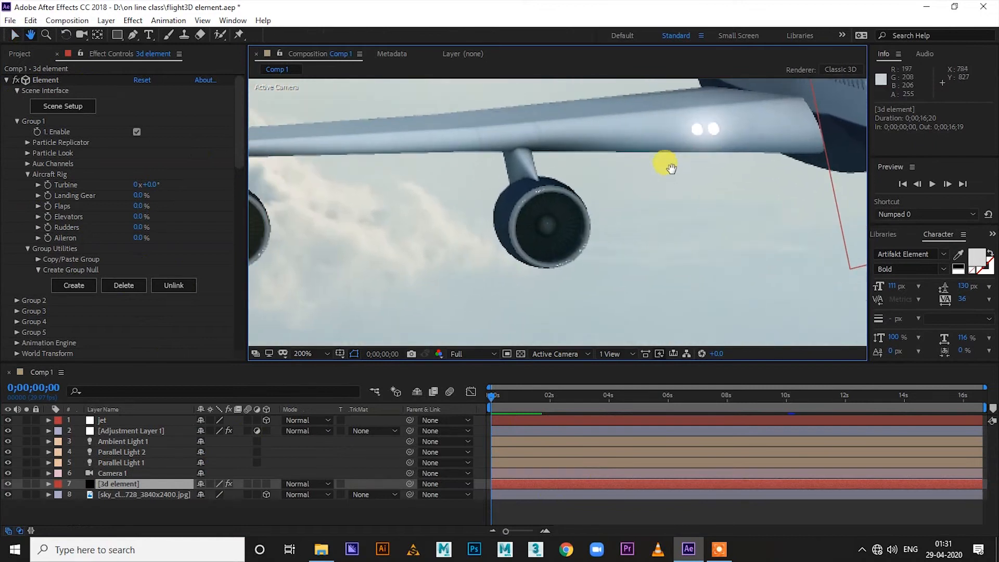
drag(498, 198, 588, 197)
key(v)
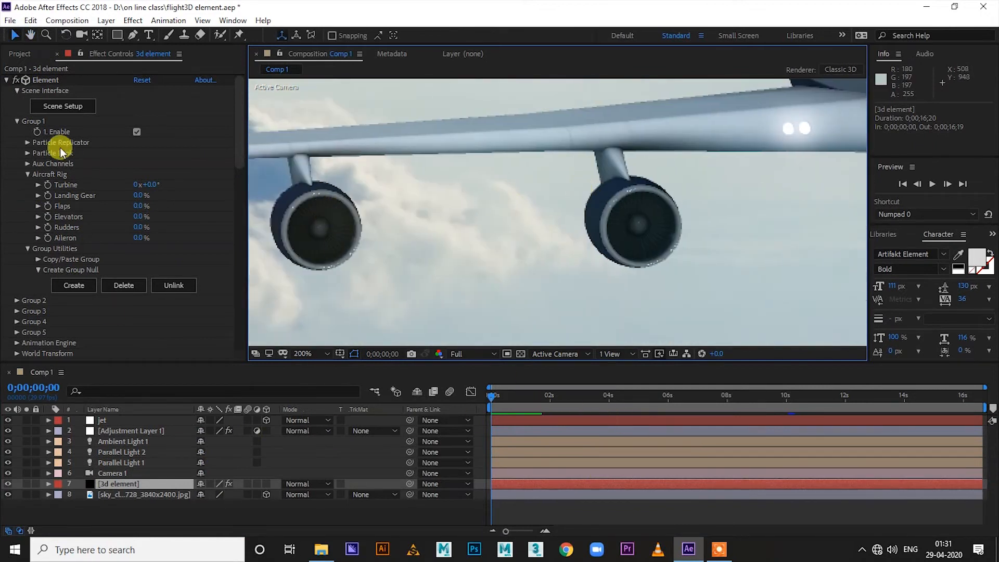
click(44, 176)
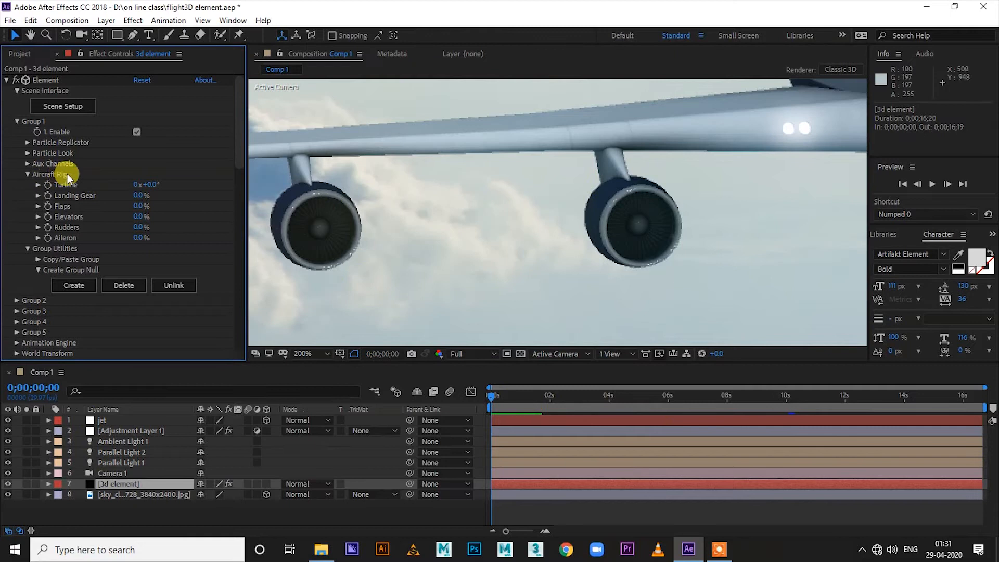
mouse_move(151, 185)
mouse_down()
mouse_move(180, 180)
mouse_move(149, 185)
mouse_move(163, 185)
mouse_up()
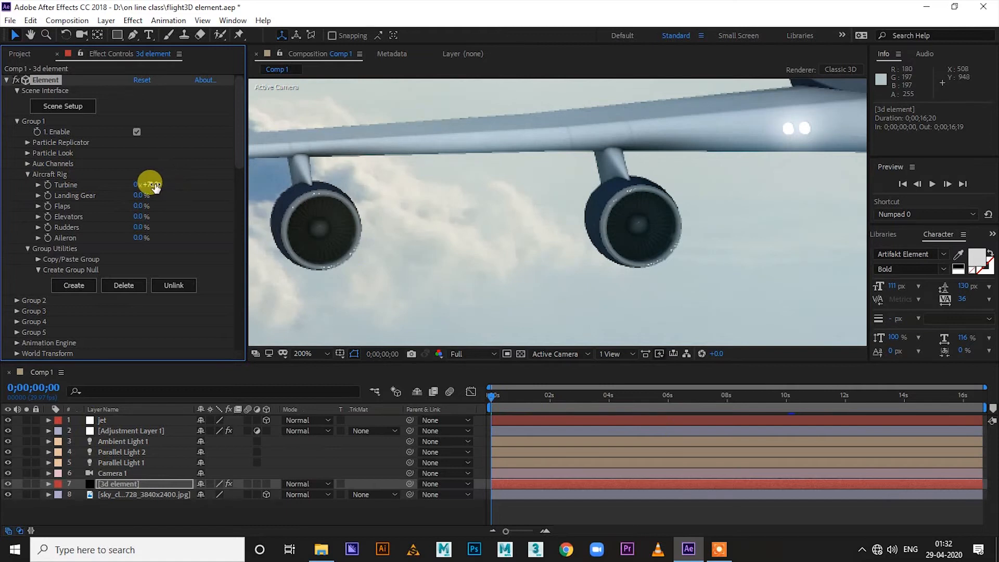
key(ctrl+z)
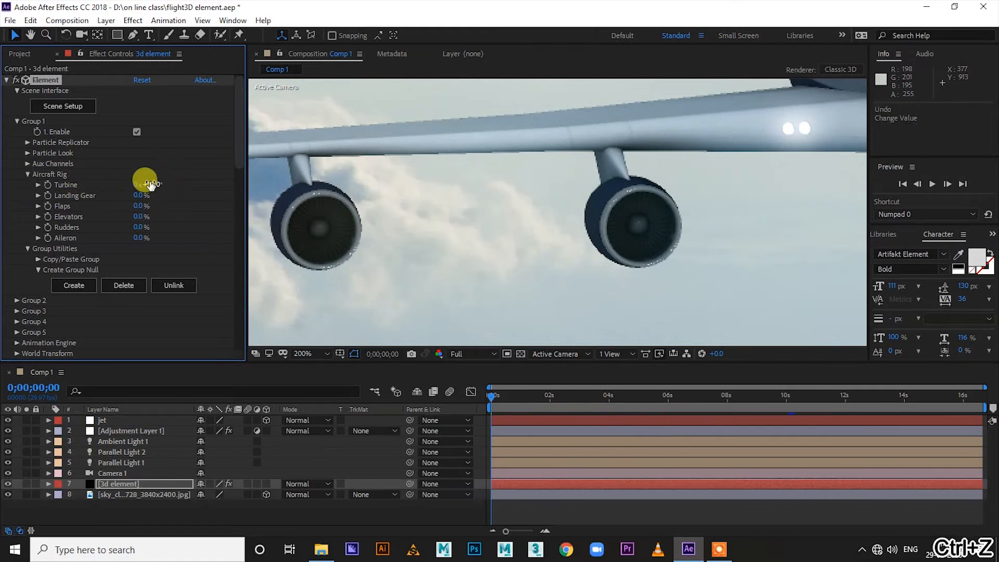
key(ctrl+z)
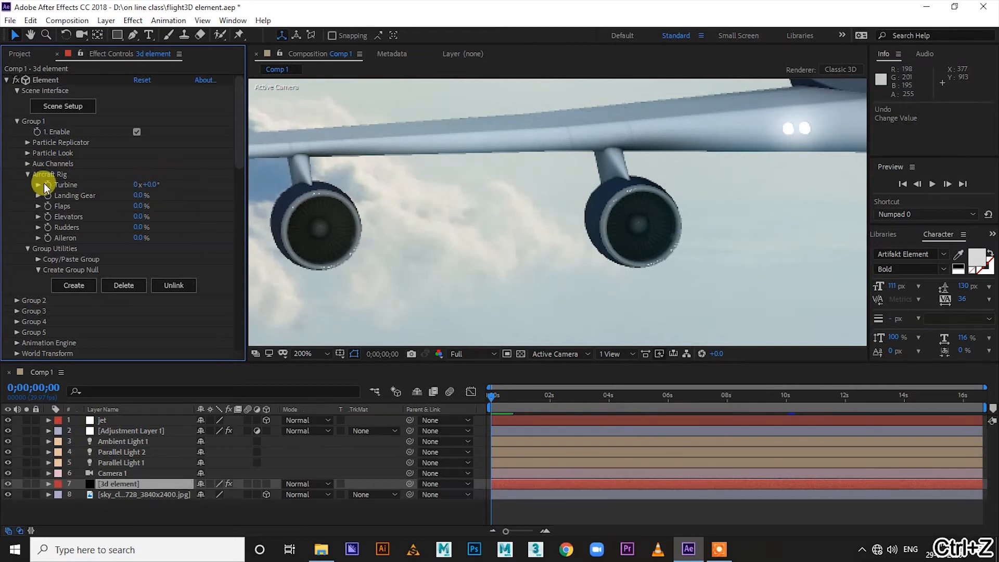
Step: Start keyframing the Aircraft Rig's Turbine, Flaps, Elevators, Rudders and Aileron at the first frame, and try out the Landing Gear without keyframing it
click(43, 184)
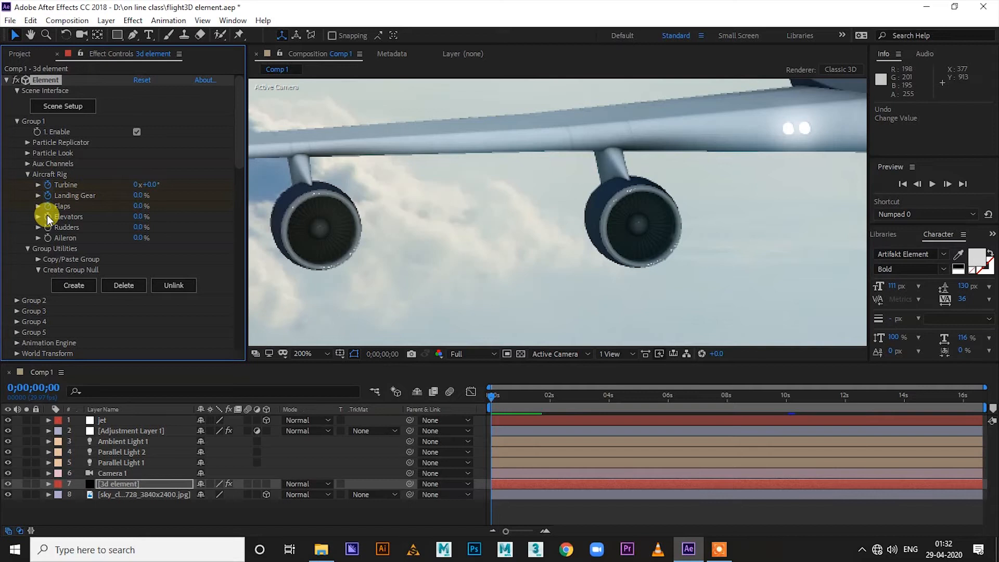
scroll(626, 264, down, 4)
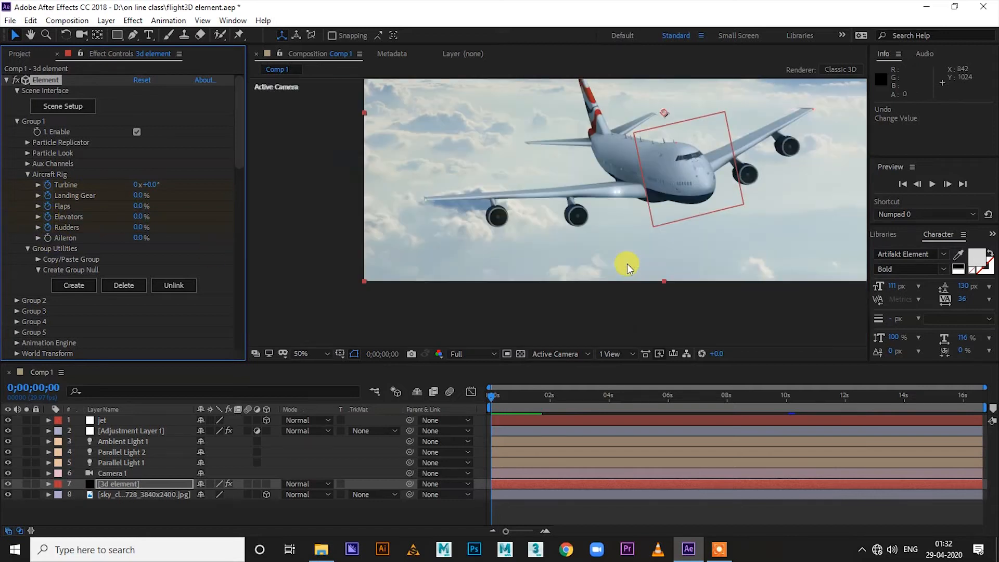
drag(138, 236, 306, 243)
drag(138, 196, 211, 197)
drag(146, 195, 32, 206)
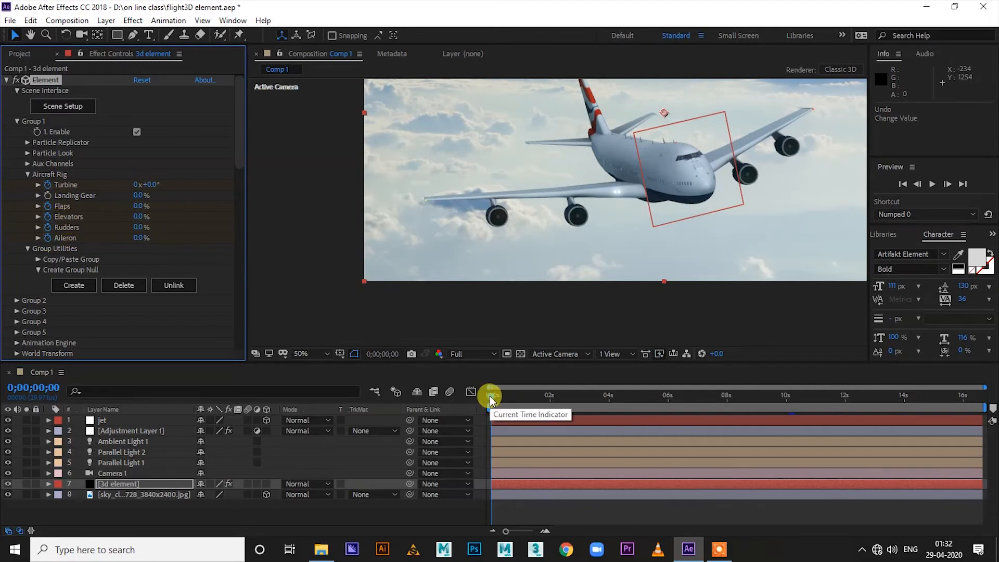
Step: Add a Turbine keyframe of 24x+34.0° at the composition's end, 0;00;16;19, and return to the first frame
drag(489, 395, 548, 396)
click(145, 196)
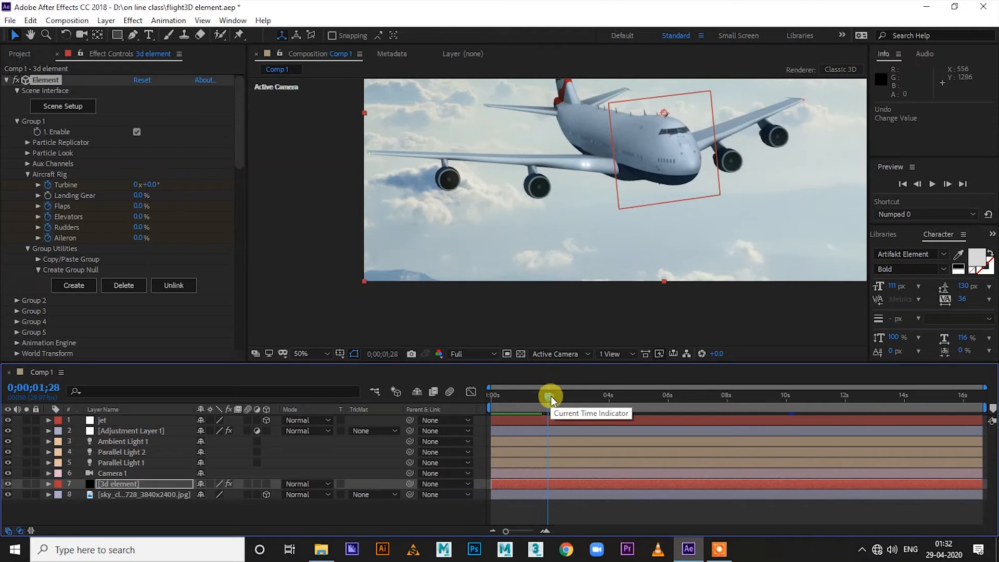
drag(551, 400, 982, 401)
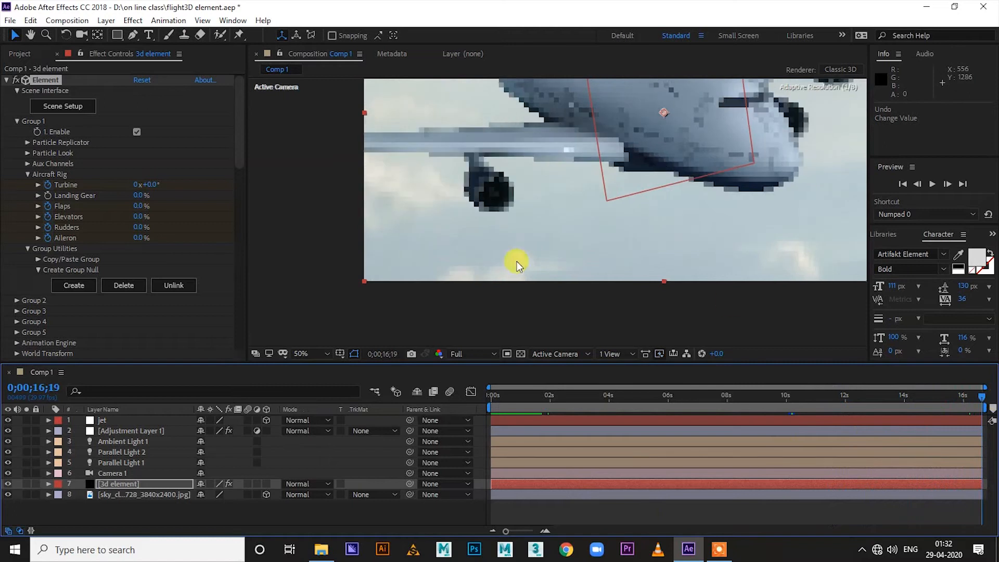
drag(156, 185, 498, 207)
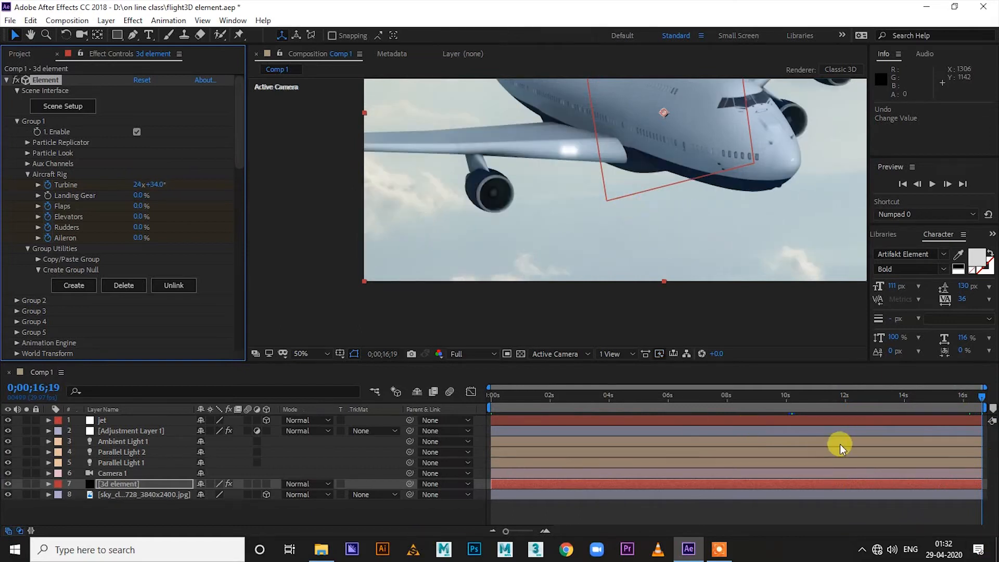
drag(856, 399, 476, 391)
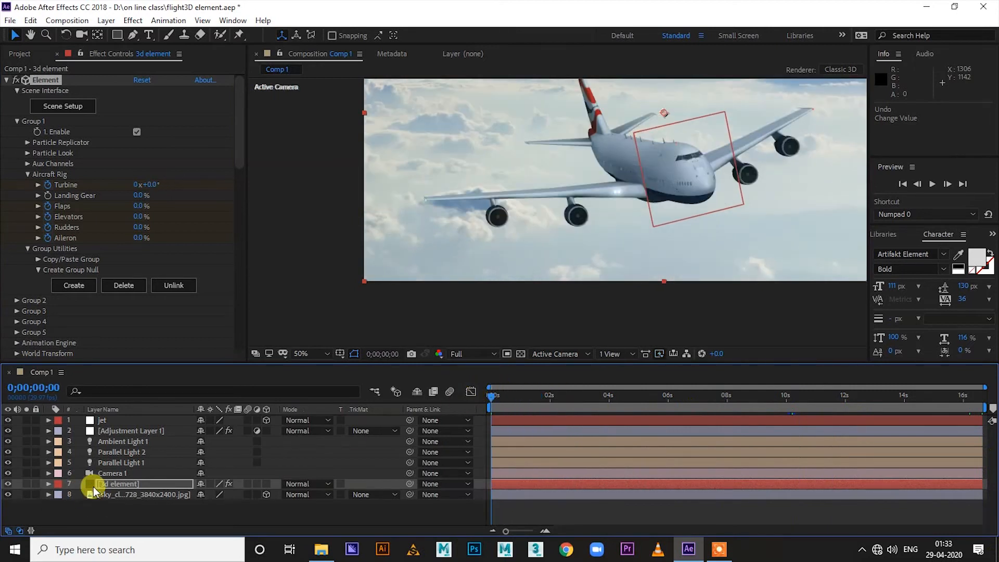
Step: At 0;00;03;20, keyframe the Aircraft Rig's Flaps at 57%, Elevators at 81%, and a raised Aileron value
drag(490, 391, 598, 408)
mouse_move(141, 205)
mouse_down()
mouse_move(177, 212)
mouse_move(148, 204)
mouse_move(156, 204)
mouse_up()
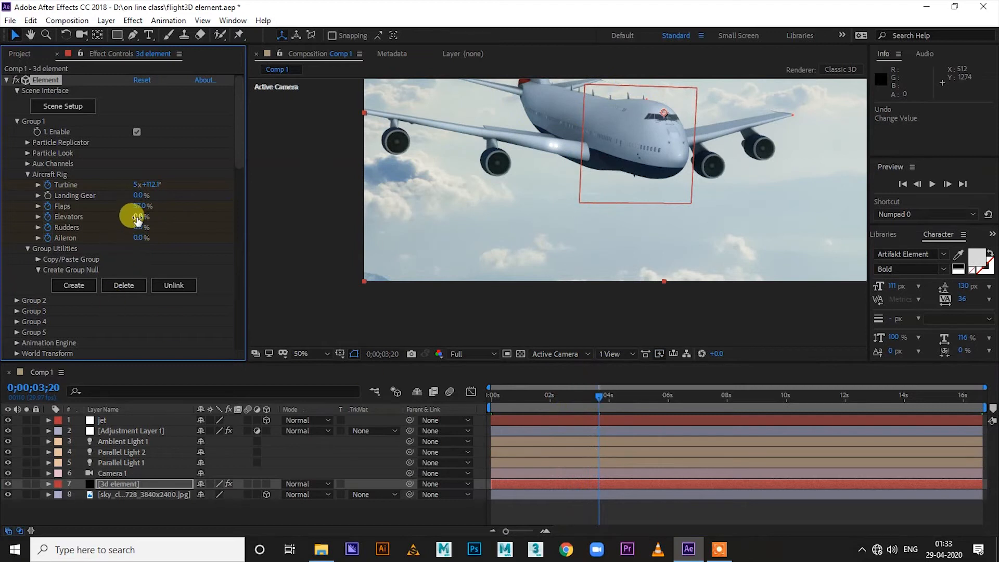
drag(139, 217, 160, 217)
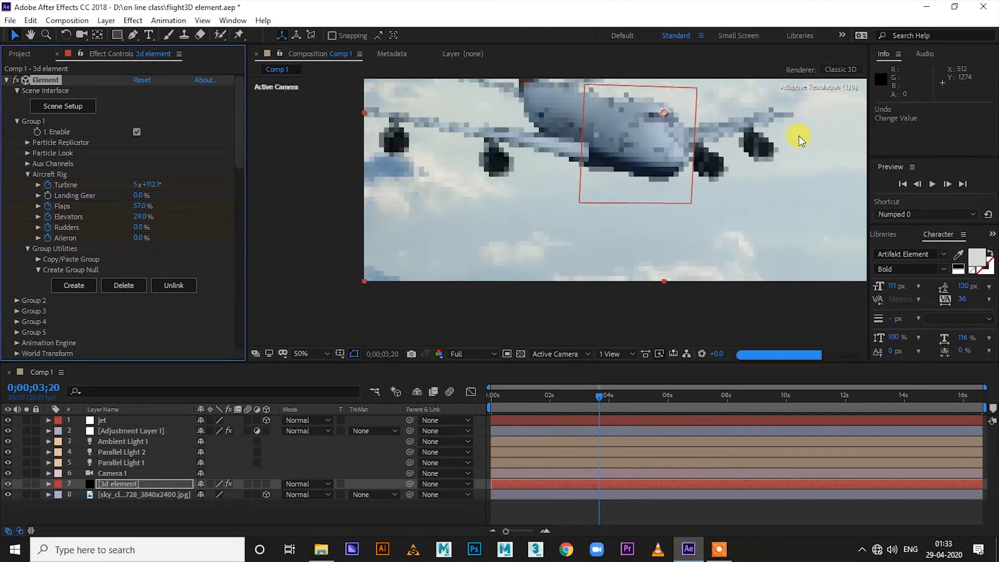
key(h)
drag(598, 147, 578, 238)
key(v)
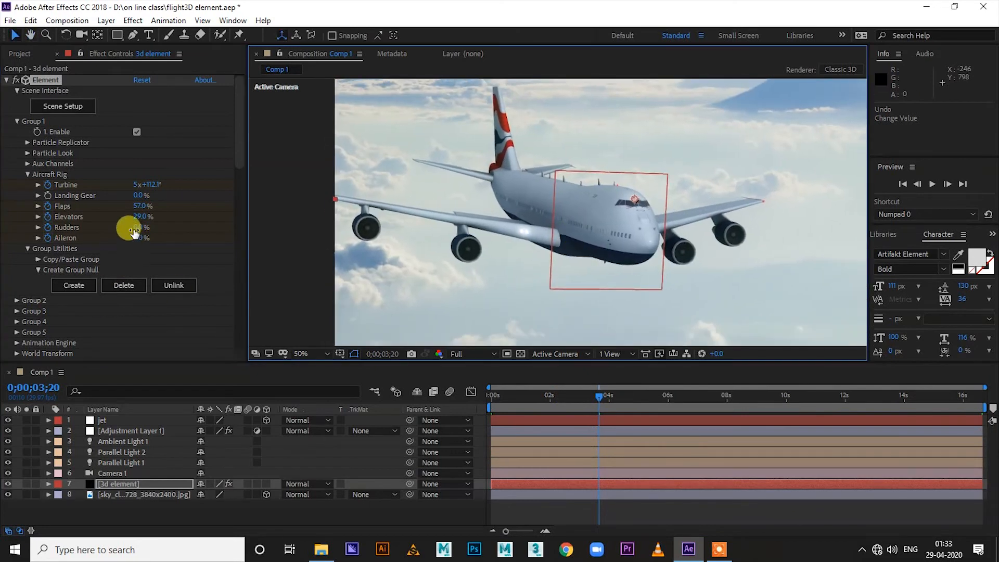
drag(139, 221, 175, 218)
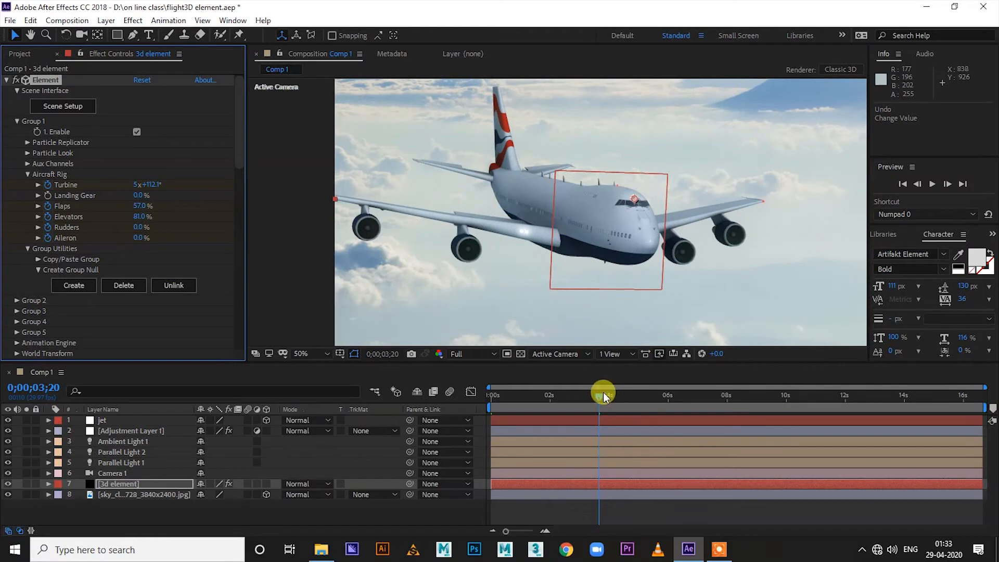
drag(141, 241, 186, 245)
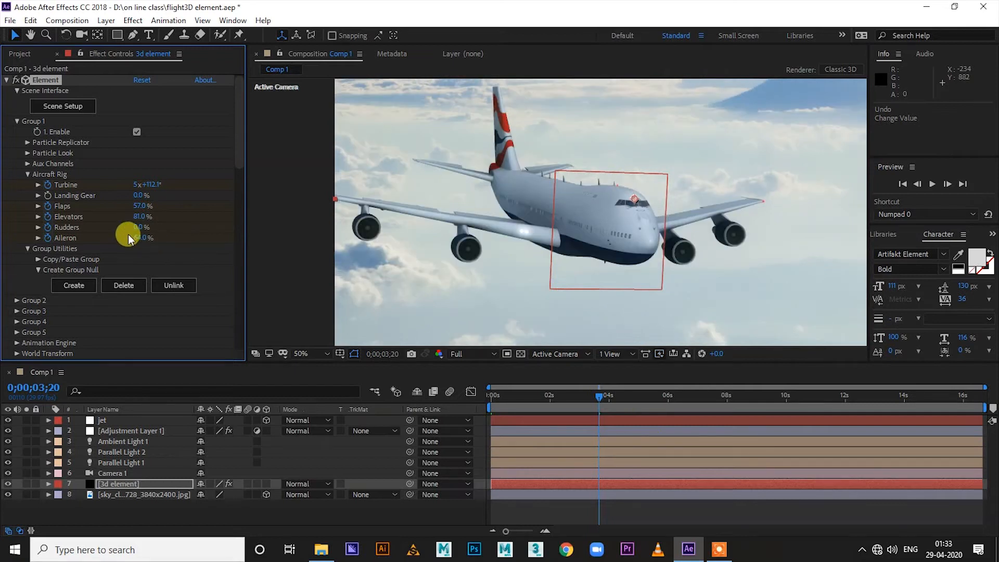
drag(135, 240, 232, 250)
Step: At 0;00;07;17, keyframe the Aircraft Rig's Flaps at 24%, Elevators and Rudders at 100%, and Aileron at -3%
drag(611, 401, 714, 412)
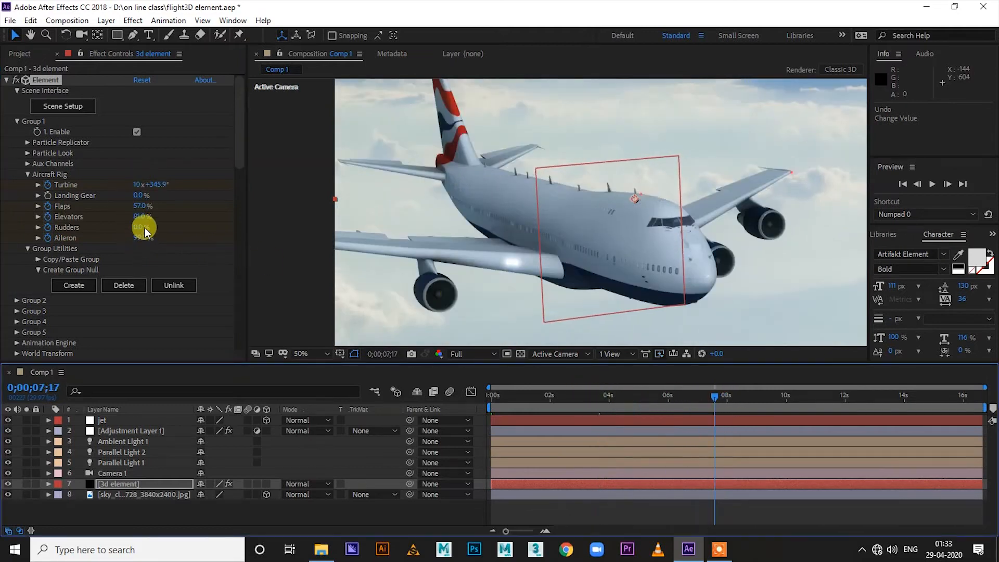
drag(138, 229, 260, 232)
drag(139, 245, 85, 245)
drag(138, 209, 193, 224)
mouse_move(140, 205)
mouse_down()
mouse_move(167, 207)
mouse_move(150, 197)
mouse_up()
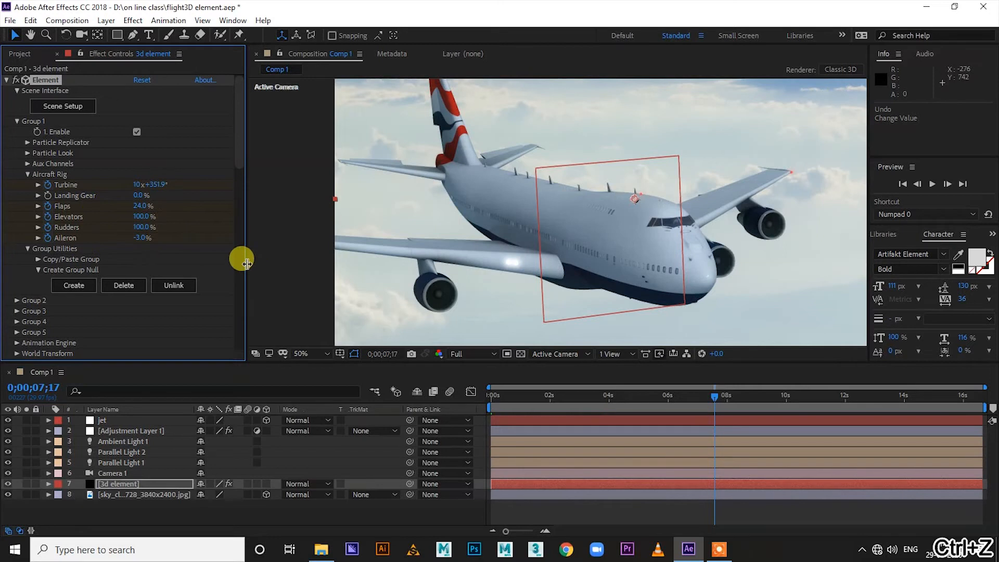
Step: At 0;00;12;05, keyframe the Aircraft Rig's Flaps at 100%, Elevators at -22%, Rudders at -5%, and Aileron at 100%
drag(716, 398, 851, 414)
drag(138, 208, 207, 216)
drag(139, 216, 224, 241)
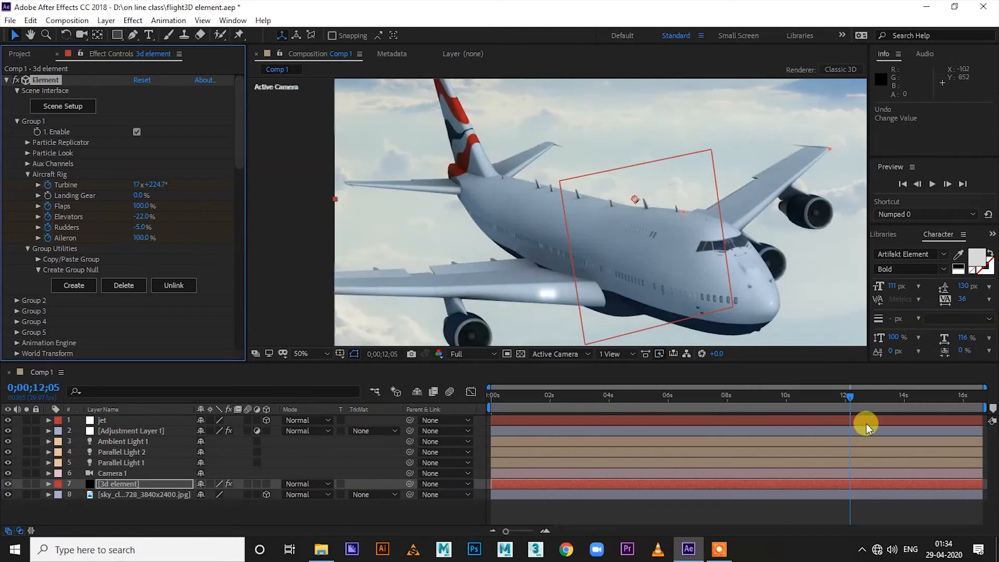
Step: At 0;00;16;19, keyframe the Aircraft Rig's Flaps at 5%, Elevators at 100%, Rudders at -100%, and Aileron at -15%
drag(861, 402, 982, 400)
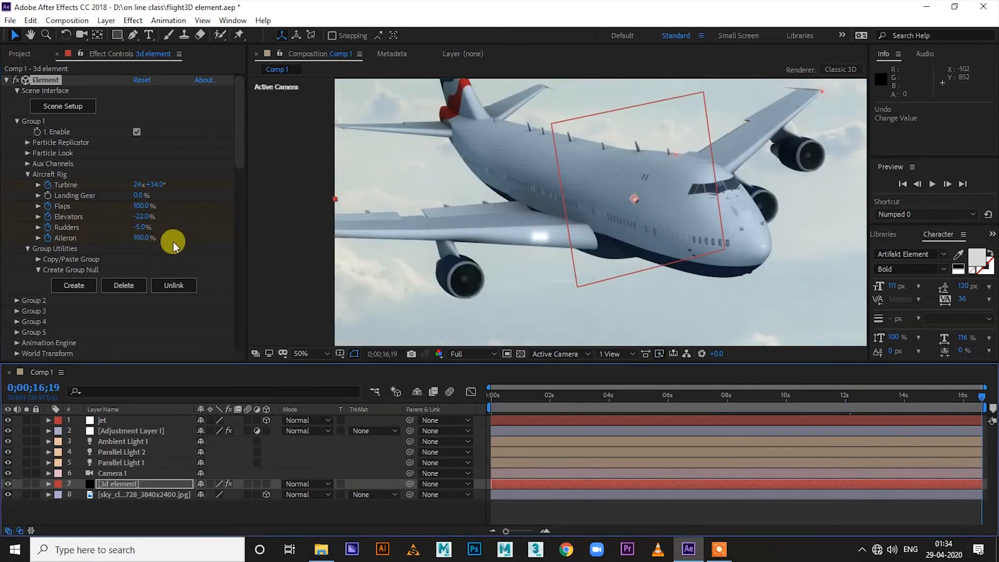
drag(146, 228, 76, 233)
drag(140, 217, 315, 241)
drag(141, 205, 105, 198)
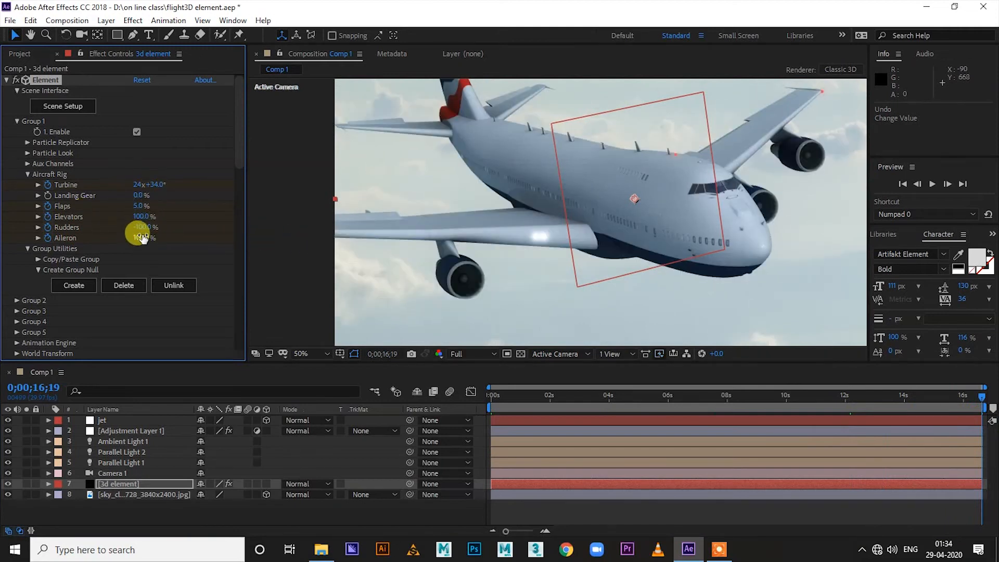
drag(144, 239, 74, 241)
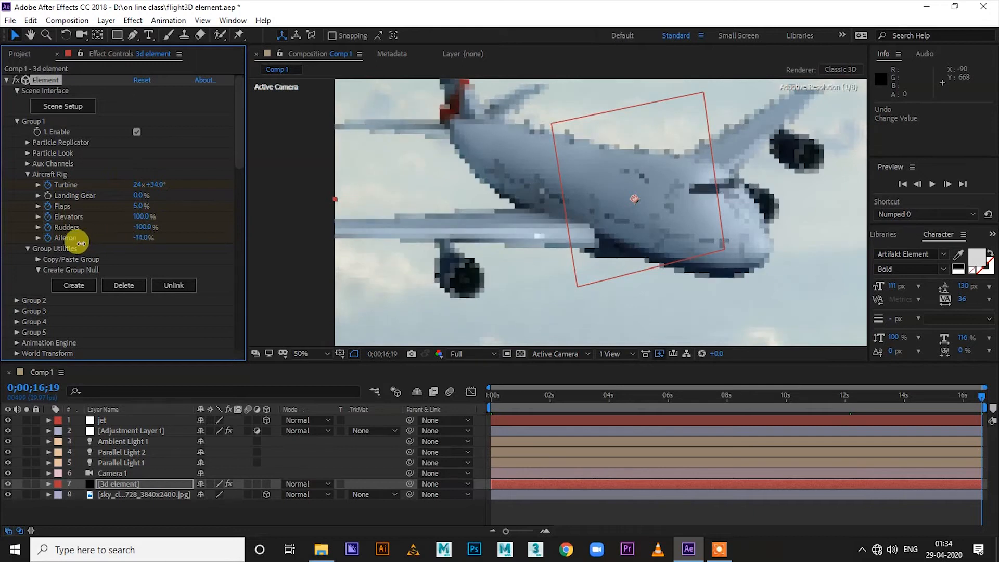
Step: Return to the first frame, fit the composition in the viewer, and preview the flight with the moving turbines and control surfaces
drag(647, 397, 402, 399)
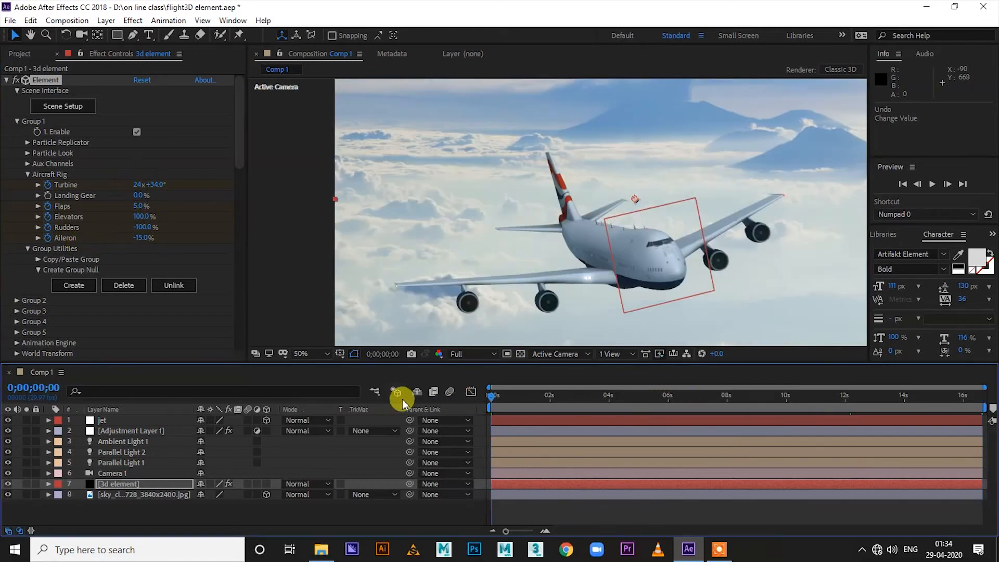
click(319, 354)
click(332, 151)
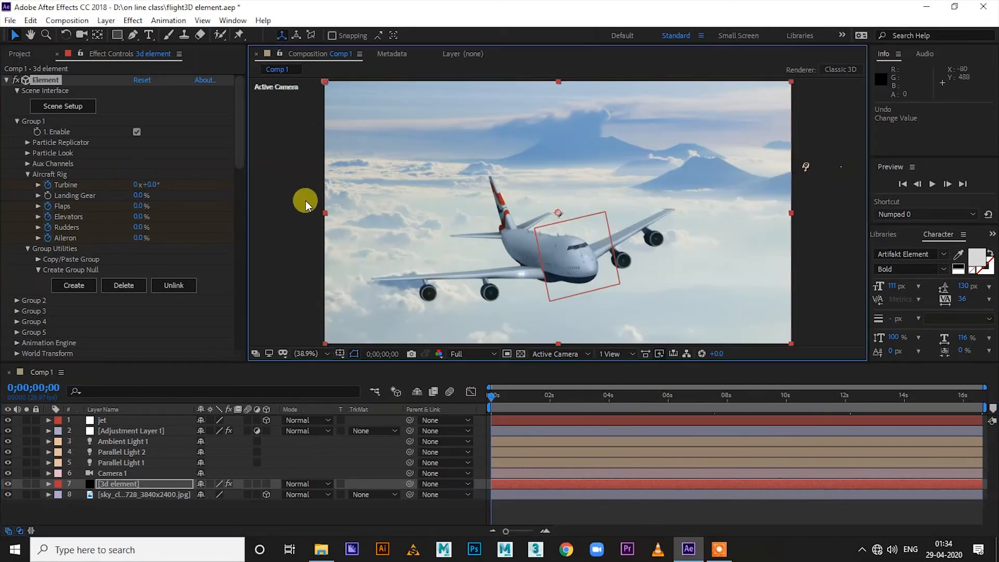
click(284, 252)
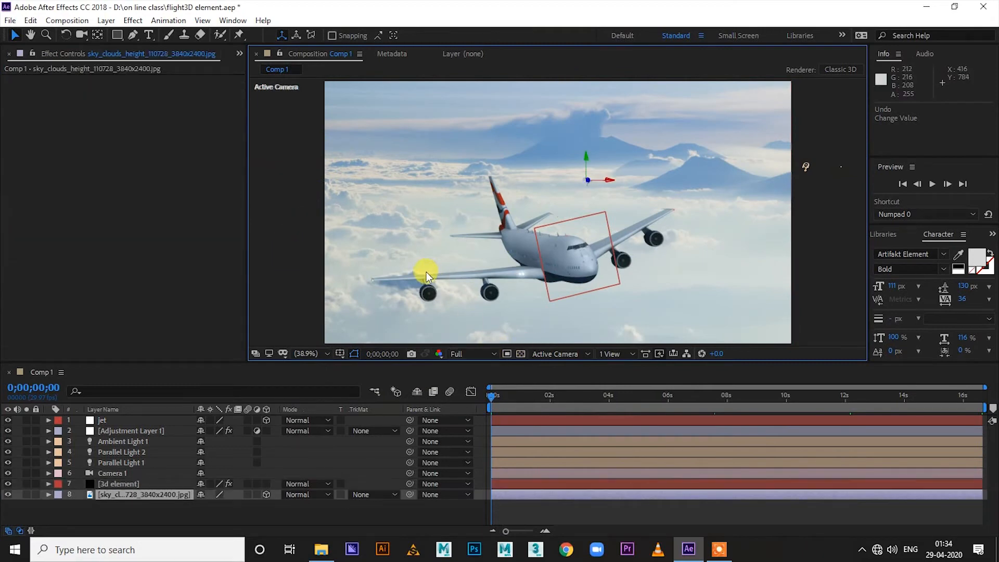
key(KP_0)
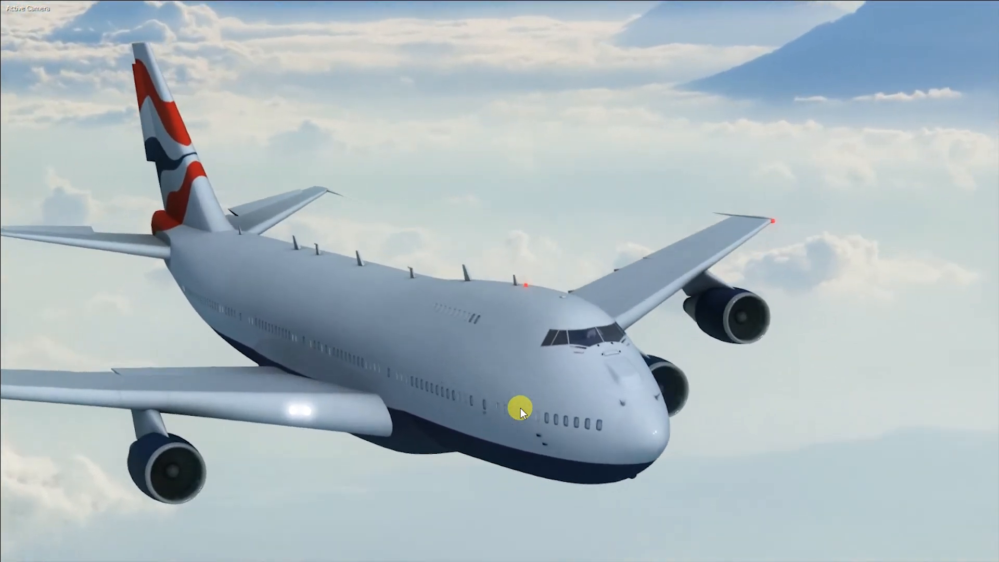
Step: Stop the flight preview and save the project
key(Escape)
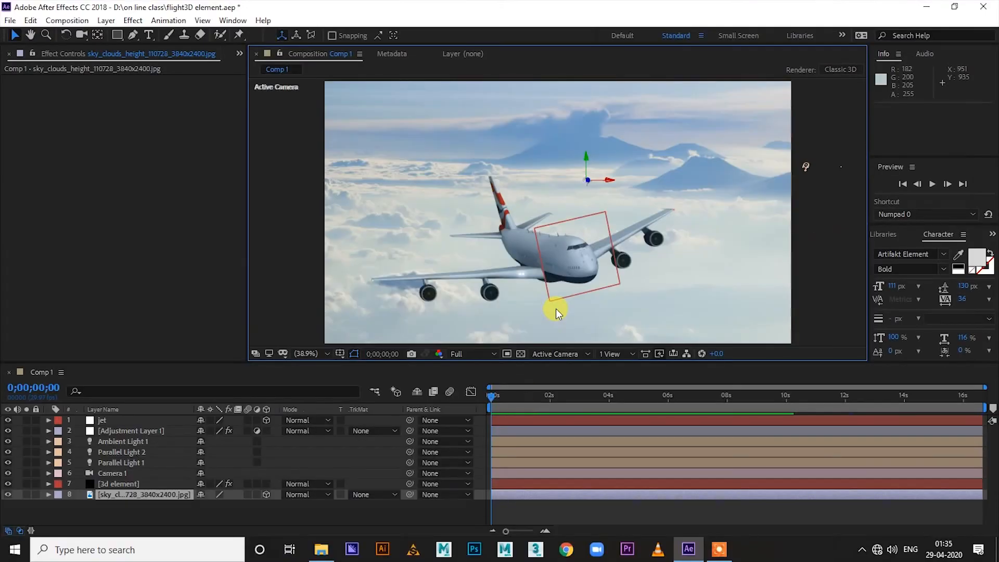
key(ctrl+s)
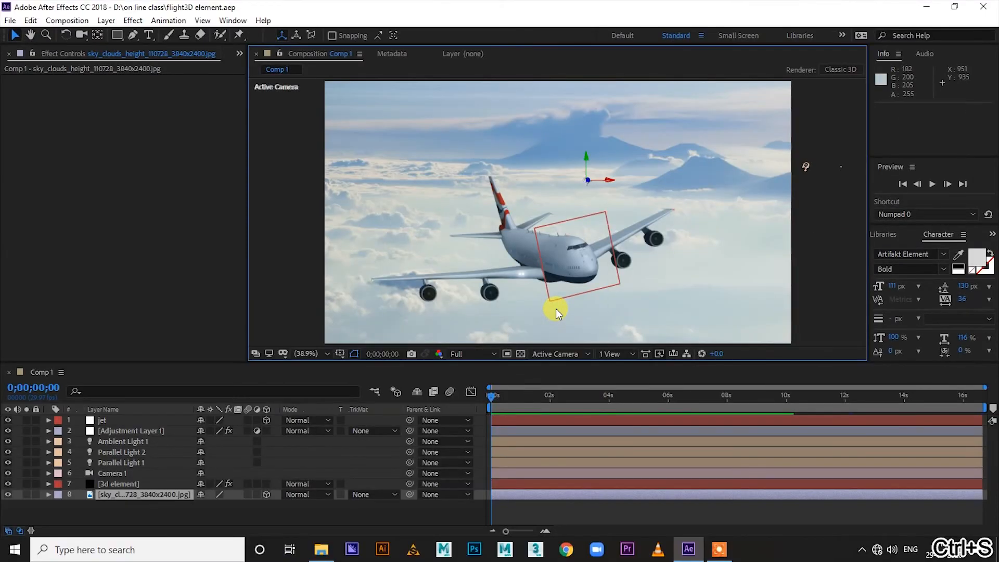
Step: Open the 3d element layer's Scene Setup and set the gamma of the Body's diffuse texture to 2.42
click(556, 308)
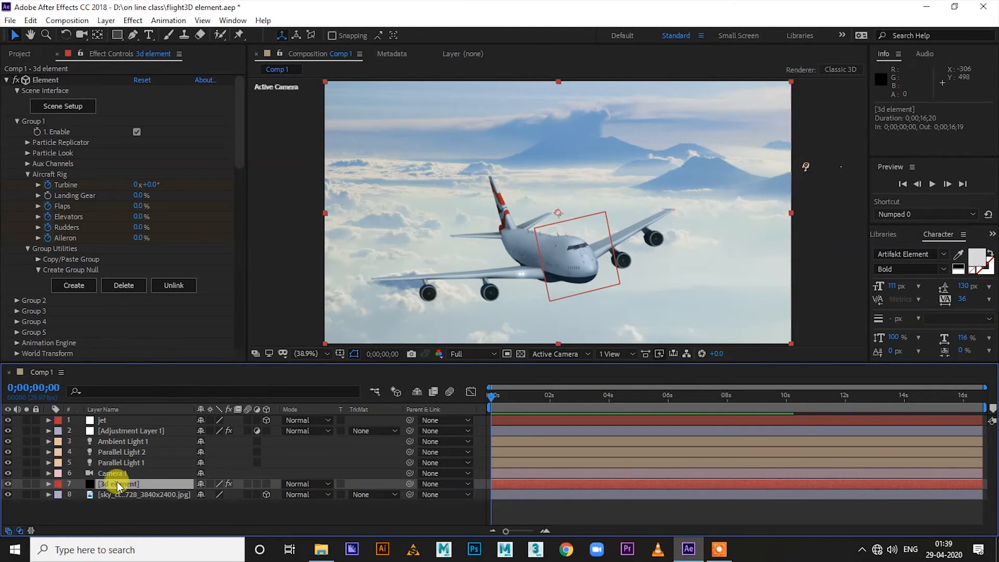
click(66, 109)
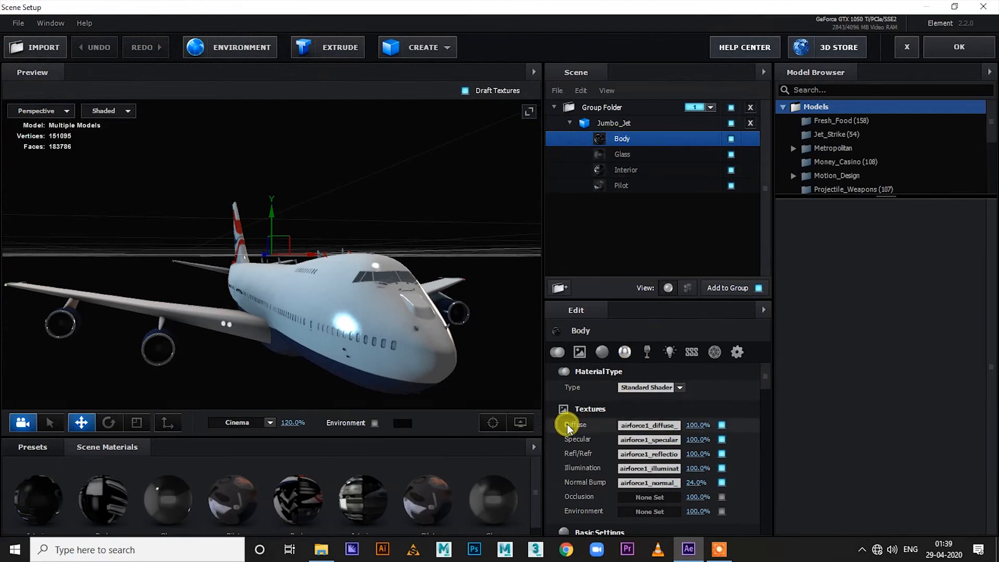
click(645, 425)
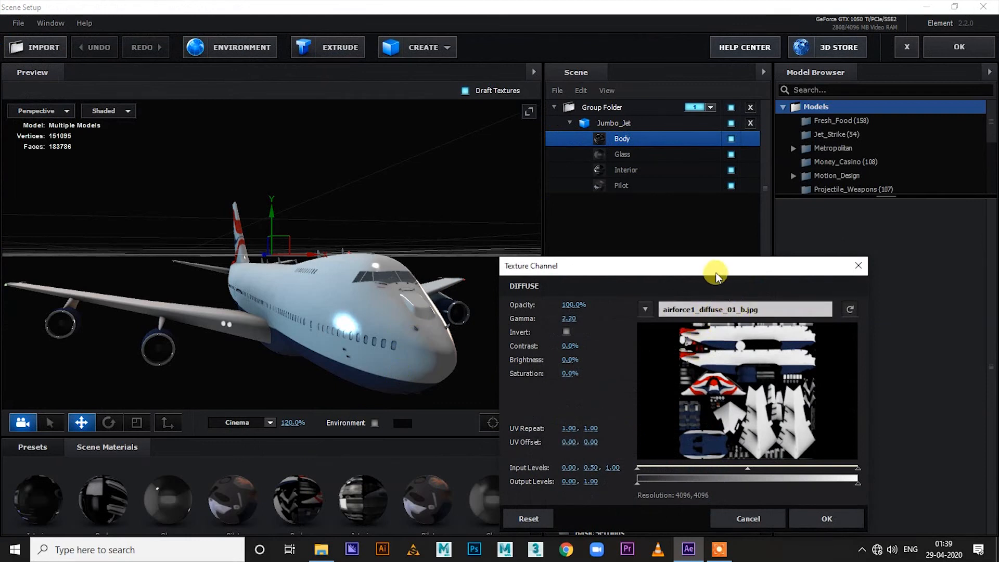
drag(716, 273, 686, 235)
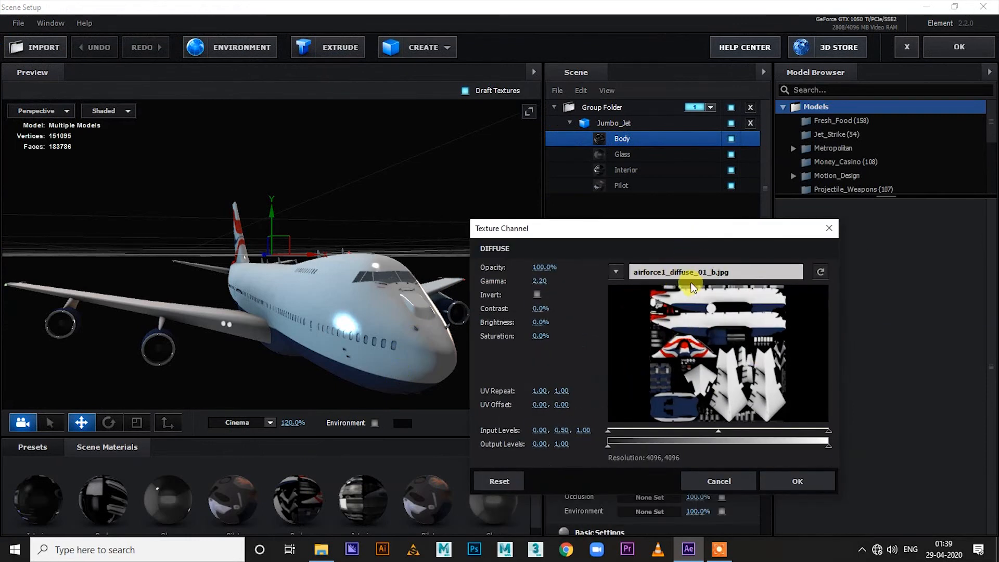
drag(538, 280, 552, 280)
Step: Reveal the Body's diffuse texture file in its Jet_Strike_Maps folder, and return to accept the texture and scene settings
right_click(696, 269)
click(727, 292)
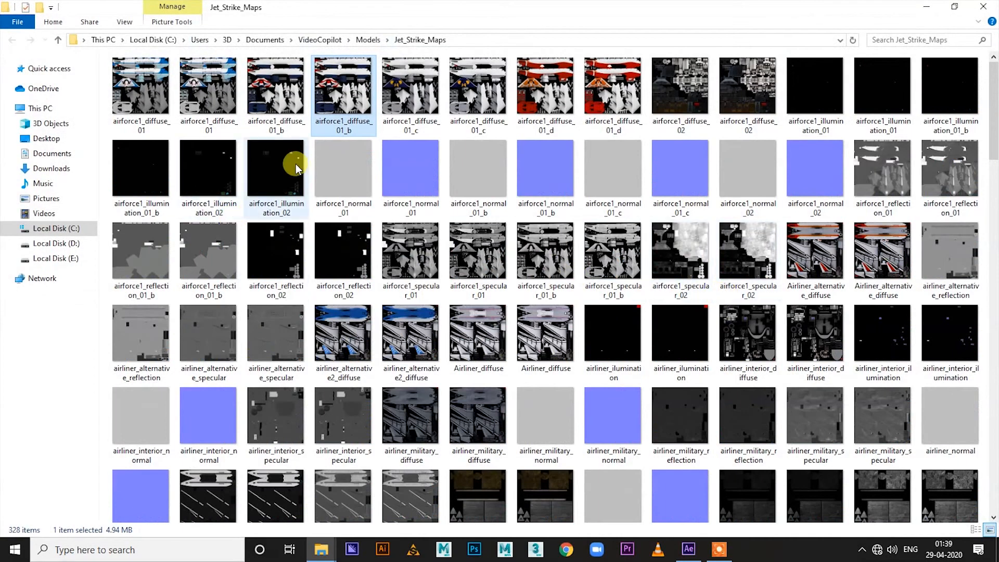
mouse_move(333, 90)
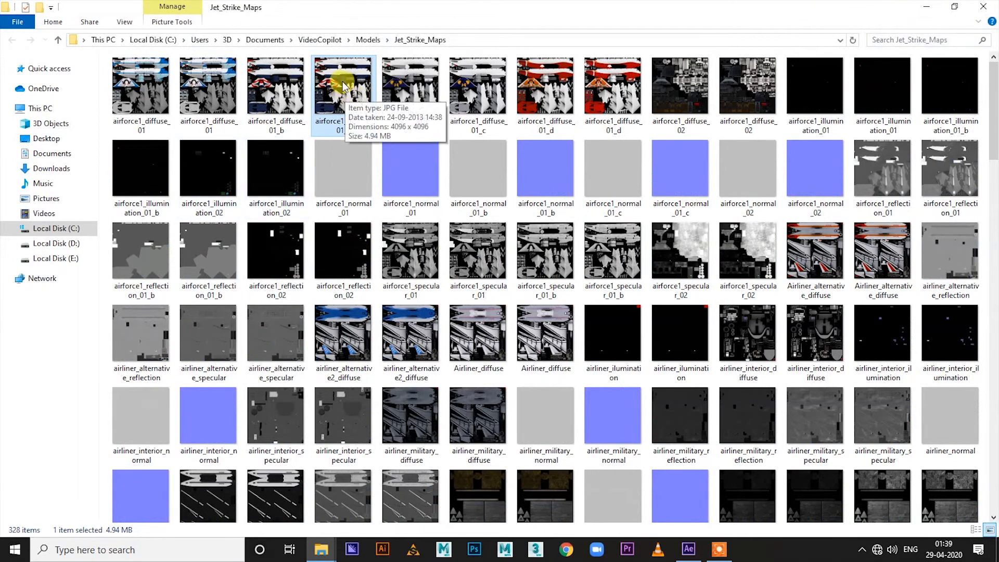
click(688, 549)
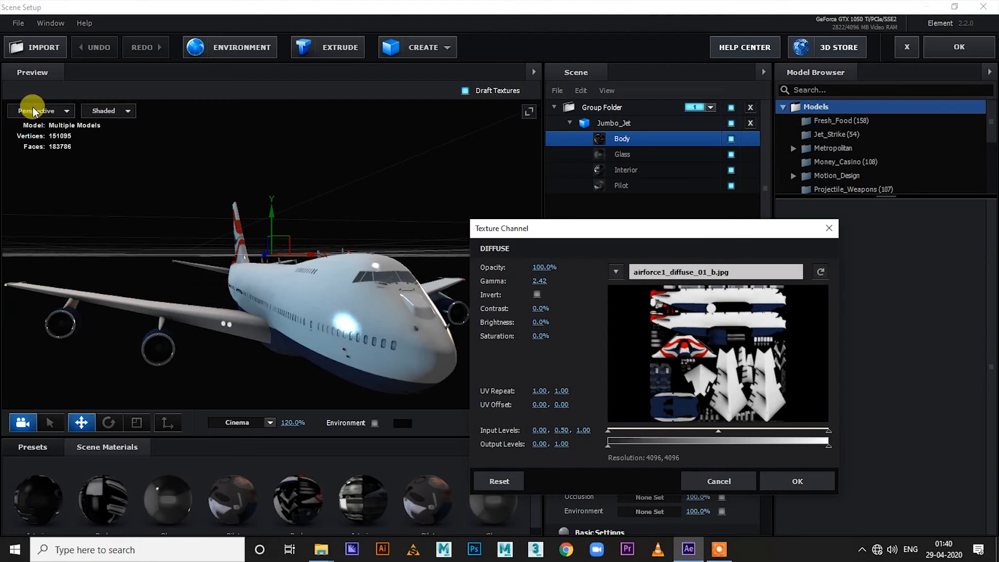
click(805, 479)
click(958, 47)
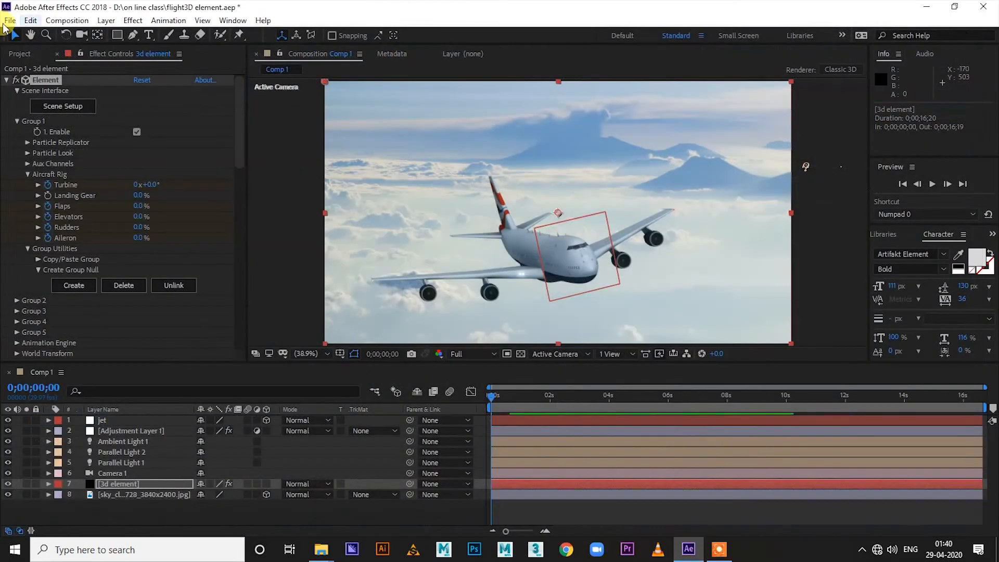
Step: Import airforce1_diffuse_01_b.jpg from the Jet_Strike_Maps folder and add it to Comp 1 directly above the 3d element layer
click(19, 54)
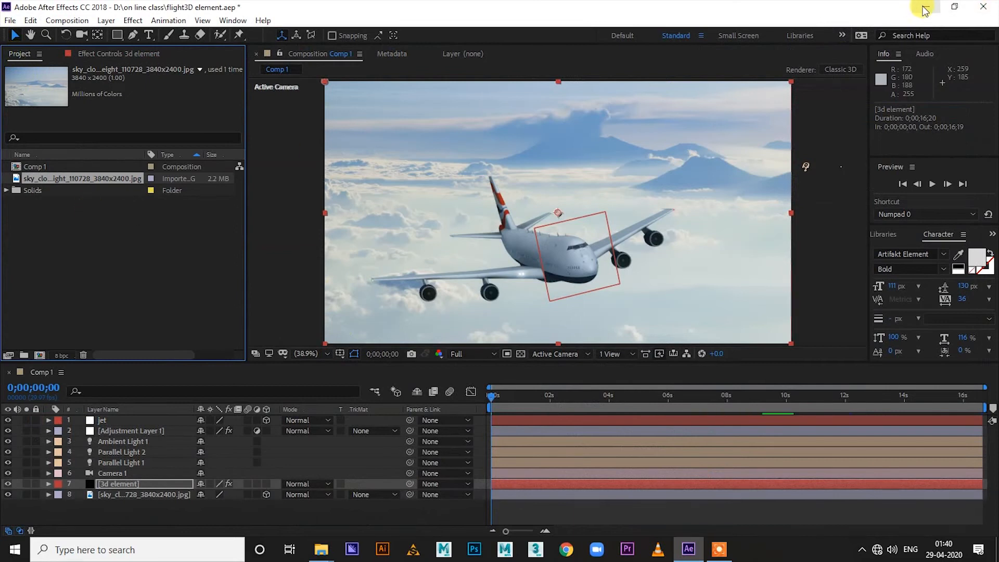
click(926, 7)
drag(338, 98, 78, 276)
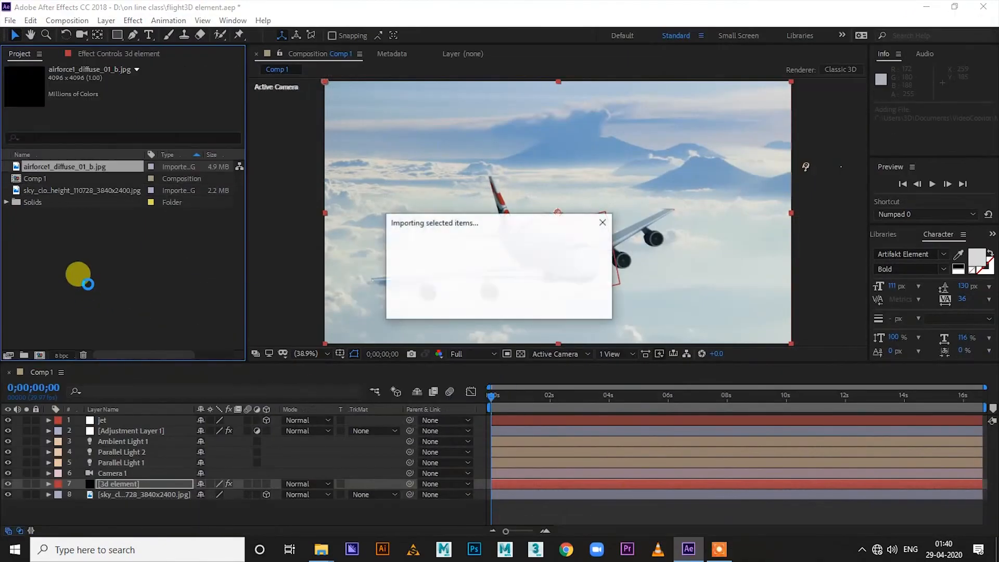
drag(49, 167, 72, 475)
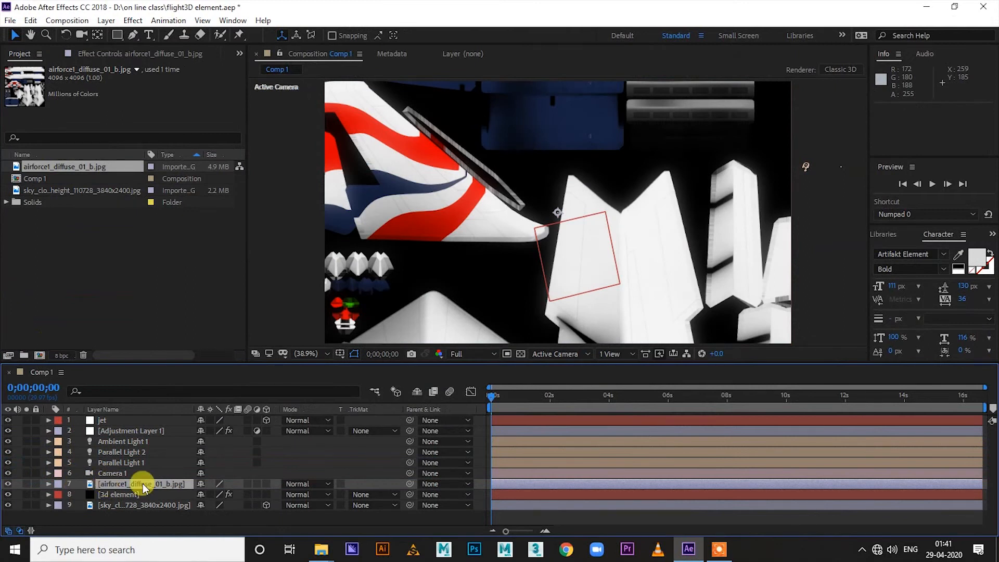
Step: Hide the airforce1_diffuse_01_b.jpg layer and pre-compose it, leaving all attributes in Comp 1
click(8, 484)
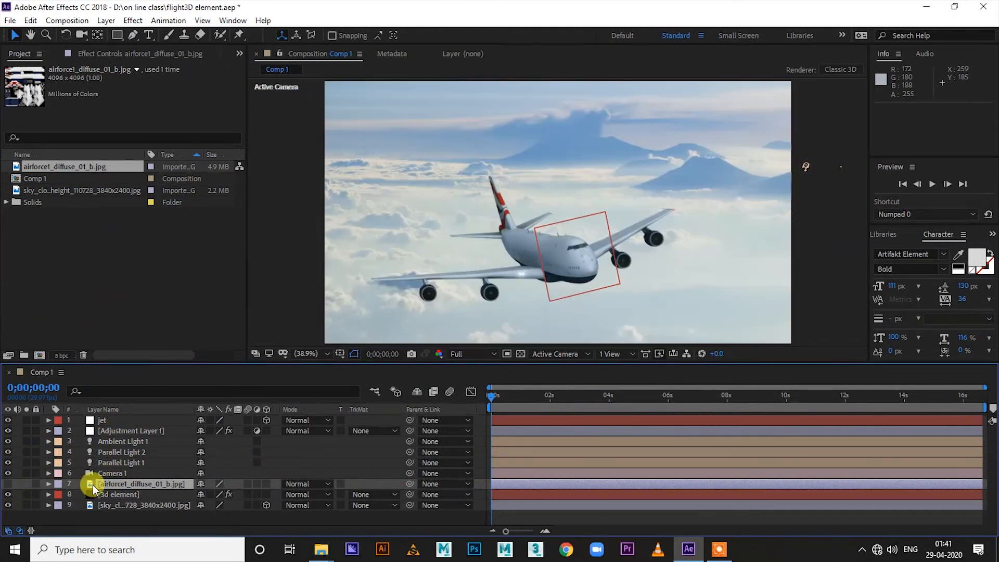
right_click(141, 486)
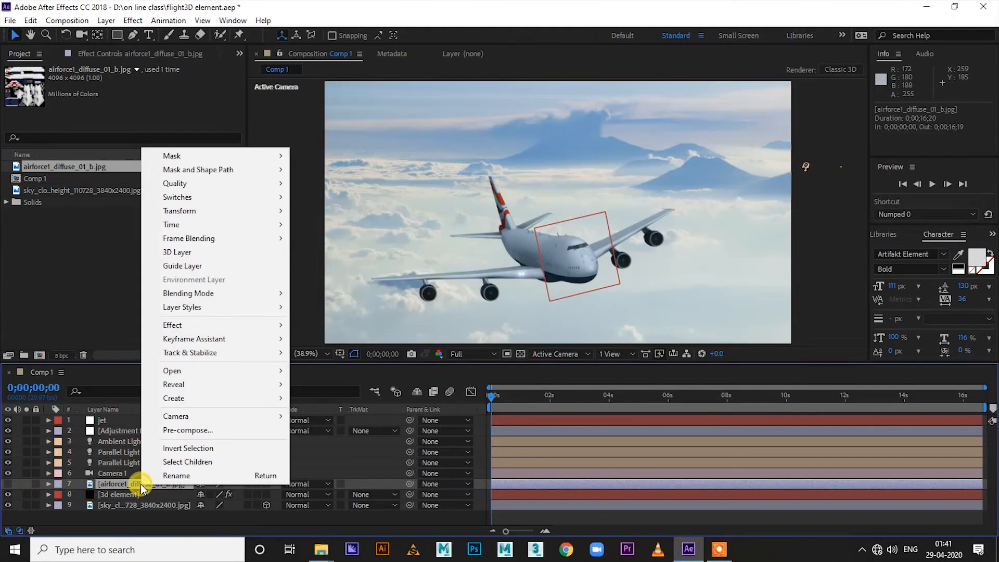
click(188, 431)
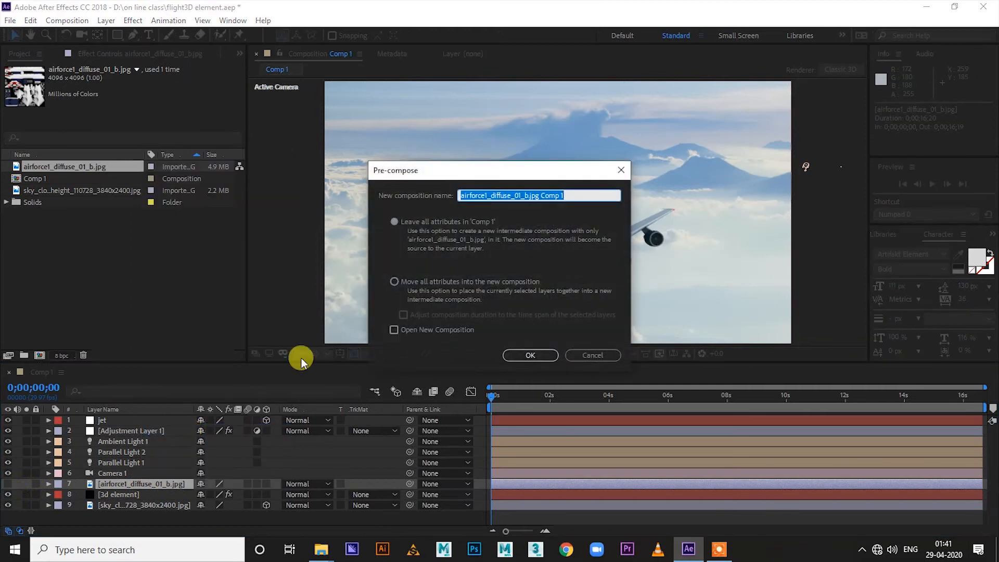
click(396, 222)
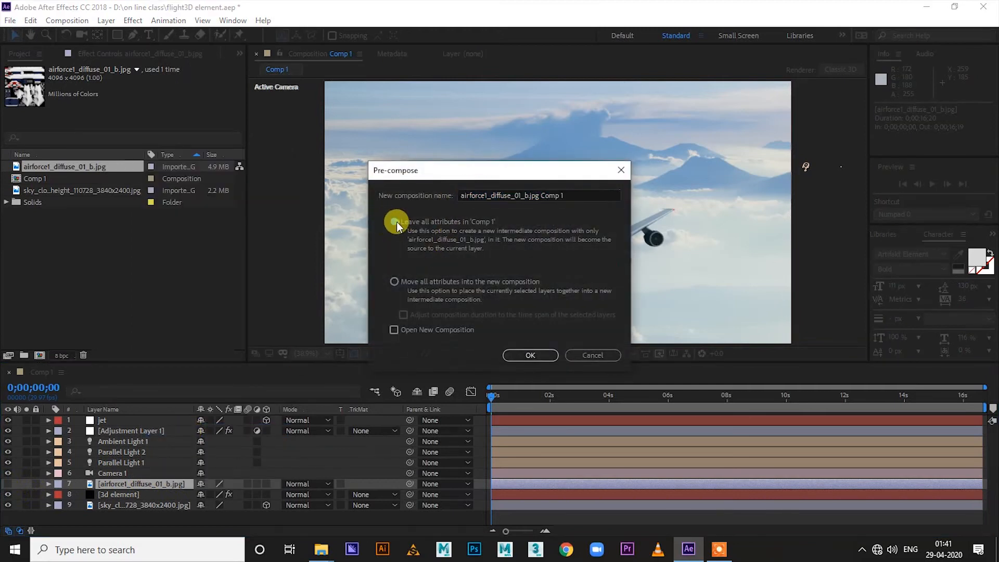
click(525, 353)
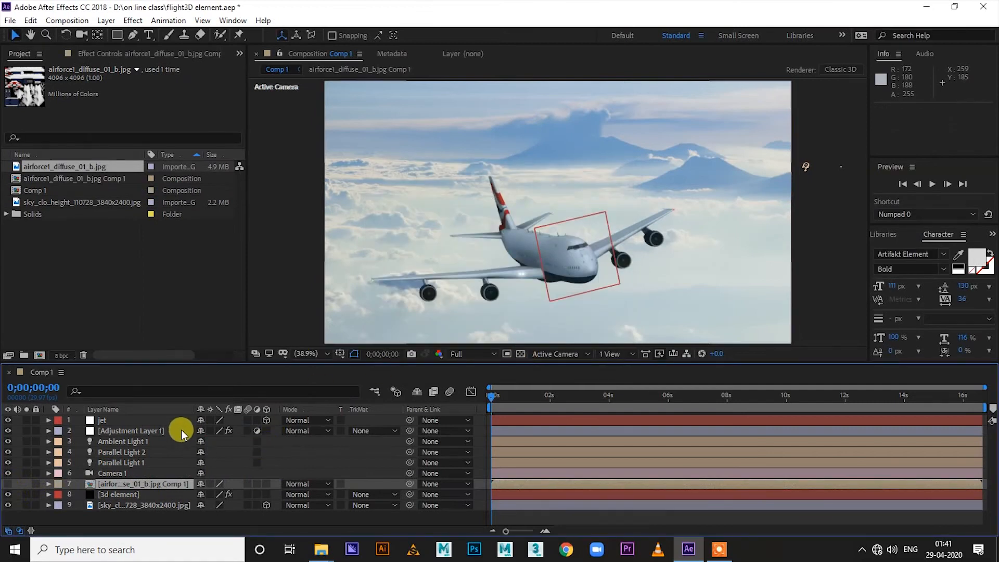
Step: In the 3d element layer's Element effect, assign airforce1_diffuse_01_b.jpg Comp 1 to Layer 1 of the Custom Texture Maps
click(105, 497)
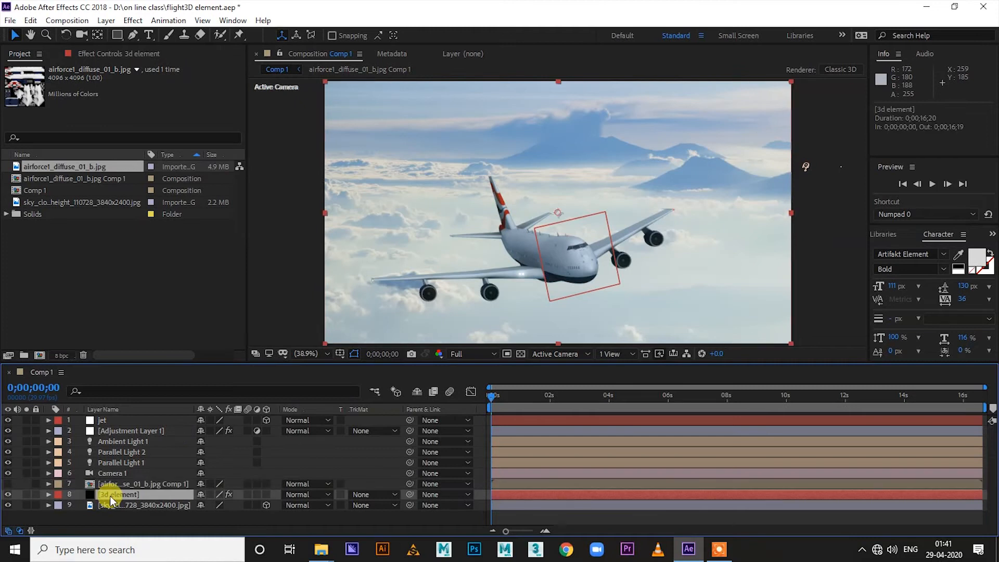
click(99, 54)
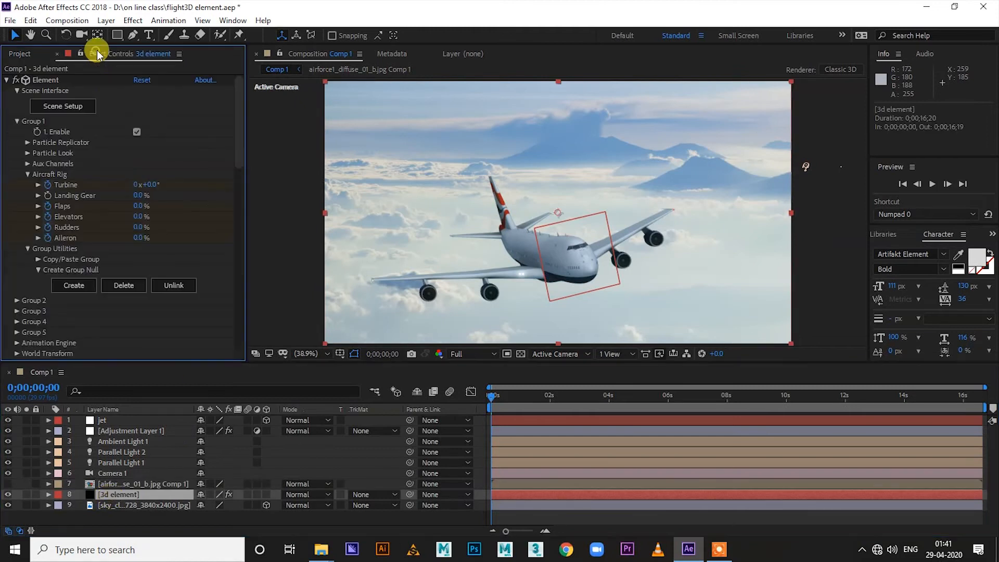
click(27, 173)
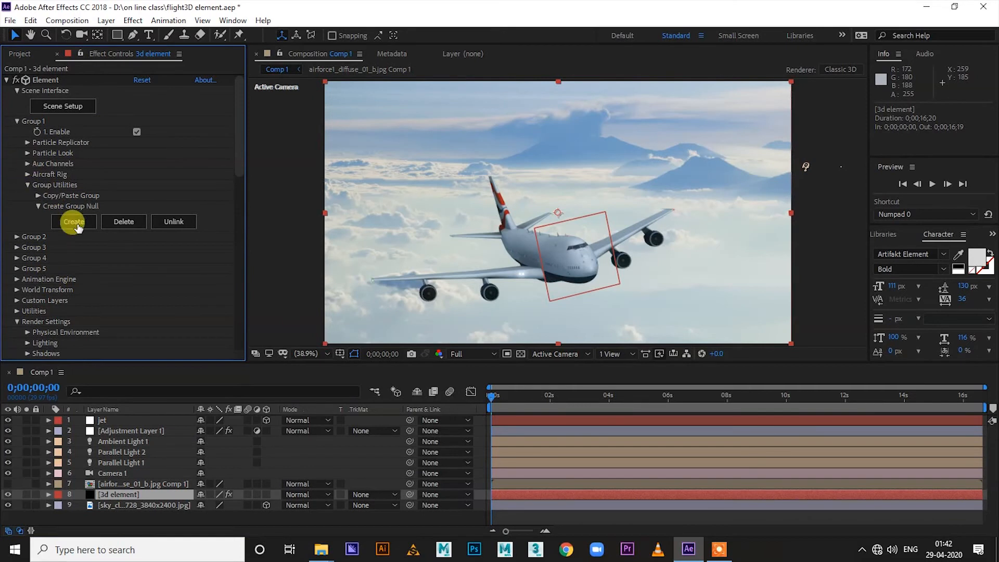
click(16, 300)
scroll(118, 284, down, 1)
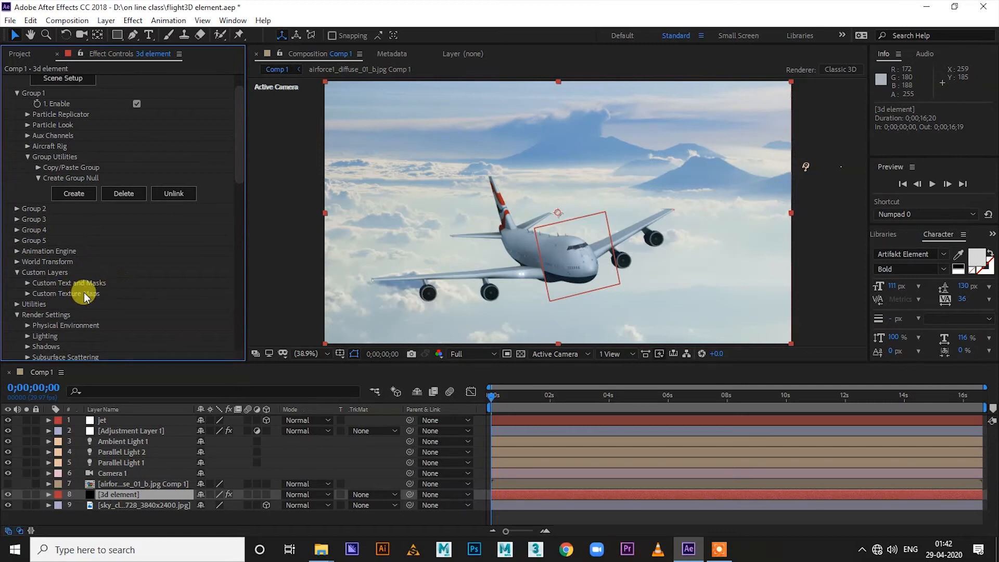
click(34, 296)
scroll(34, 295, down, 2)
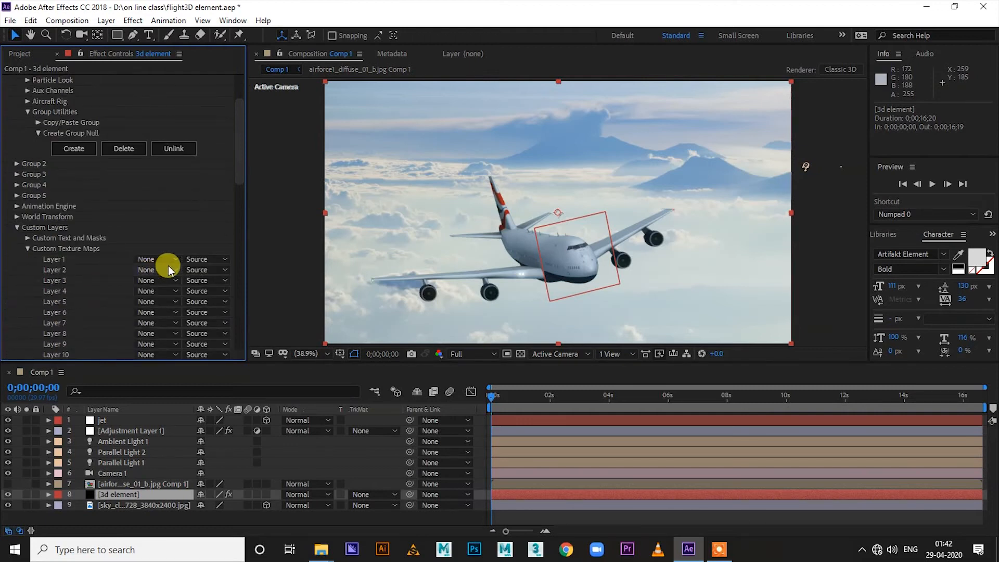
click(156, 259)
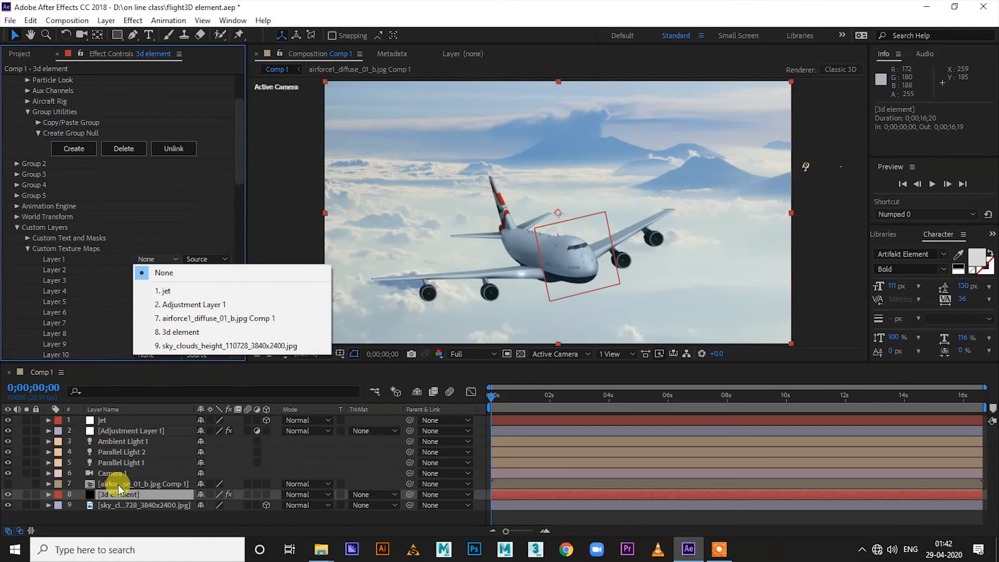
click(177, 326)
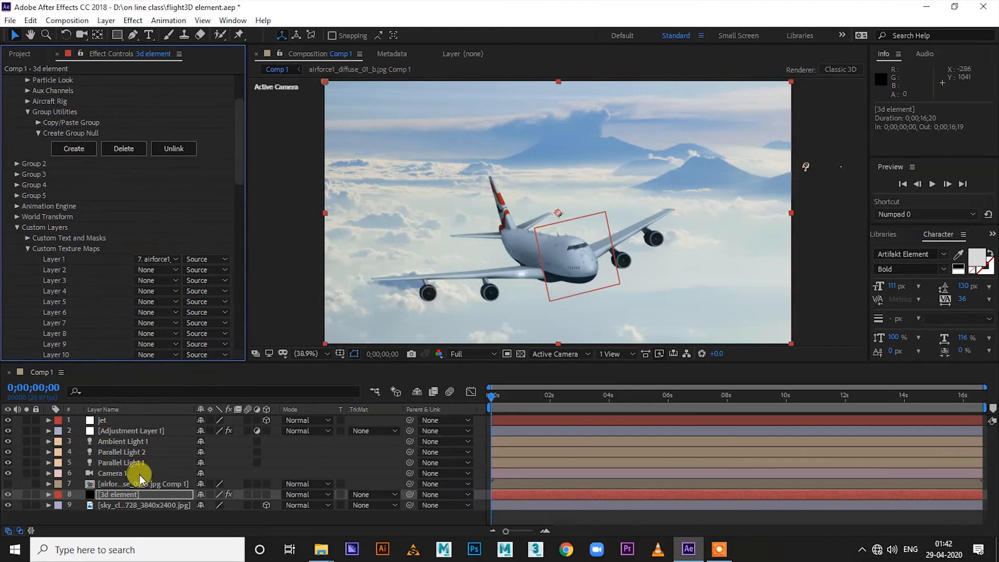
Step: Set the Body's diffuse texture to Custom Layer 1 in Scene Setup, and reselect airforce1_diffuse_01_b.jpg Comp 1 as custom texture map Layer 1
click(120, 493)
scroll(157, 198, up, 3)
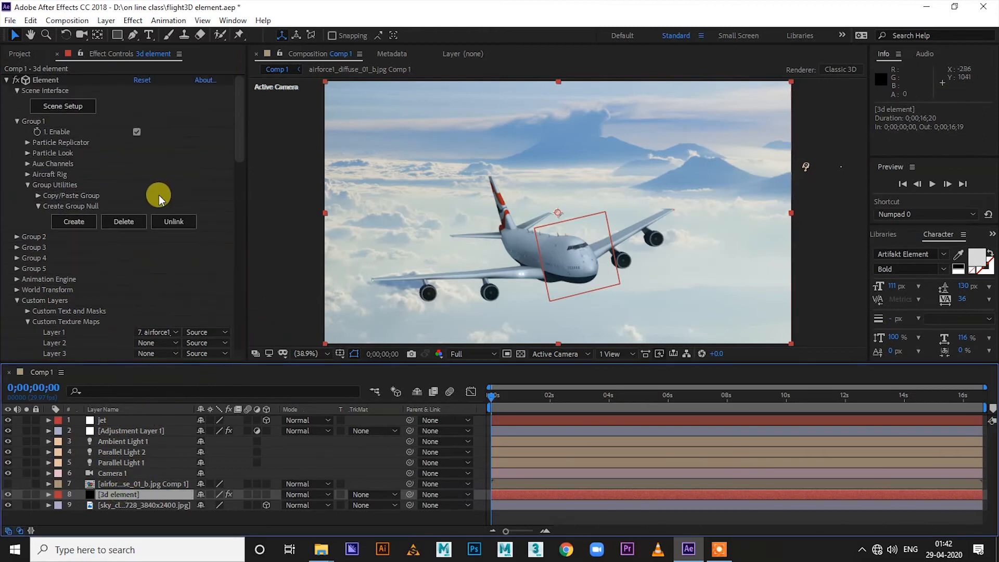
click(64, 107)
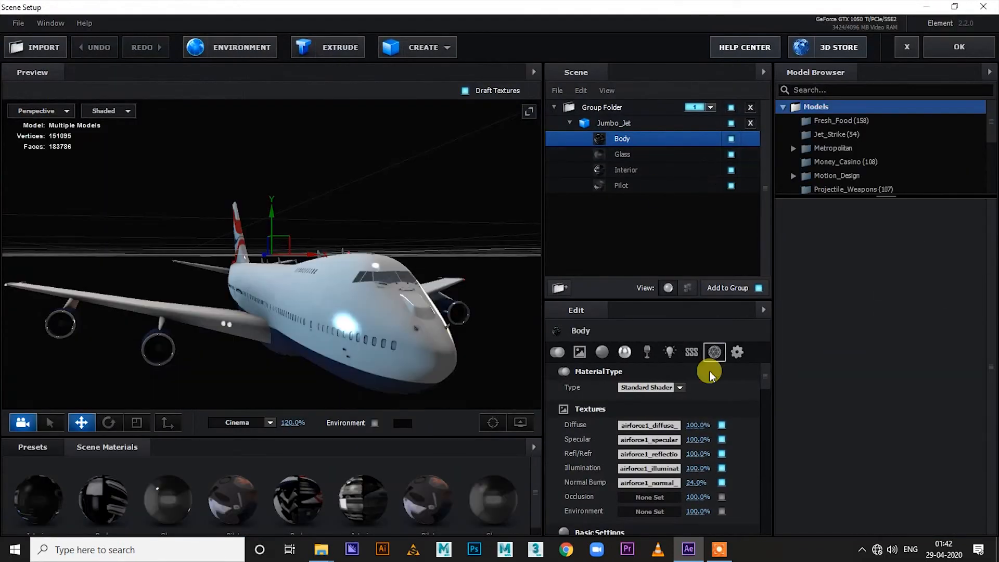
click(646, 425)
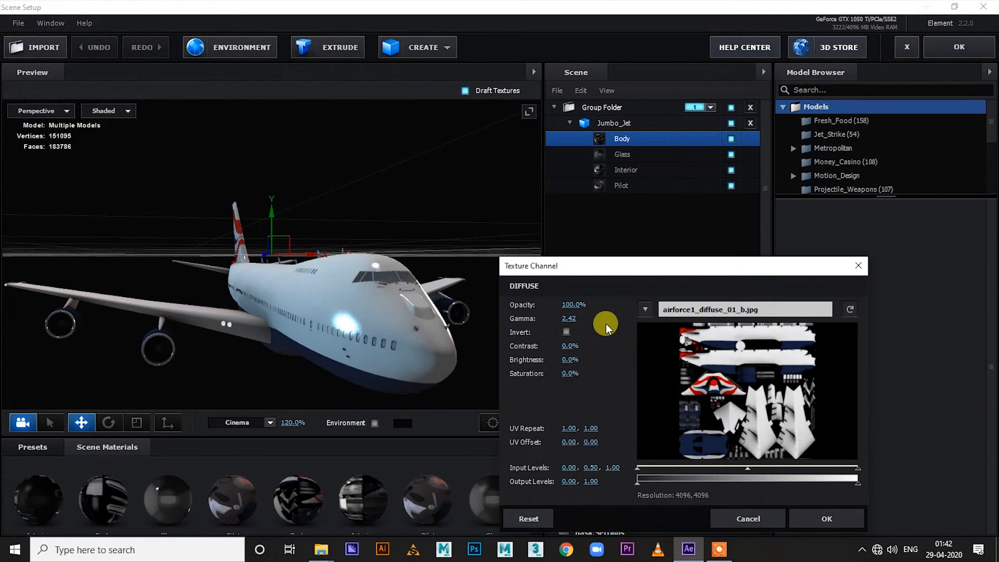
click(646, 309)
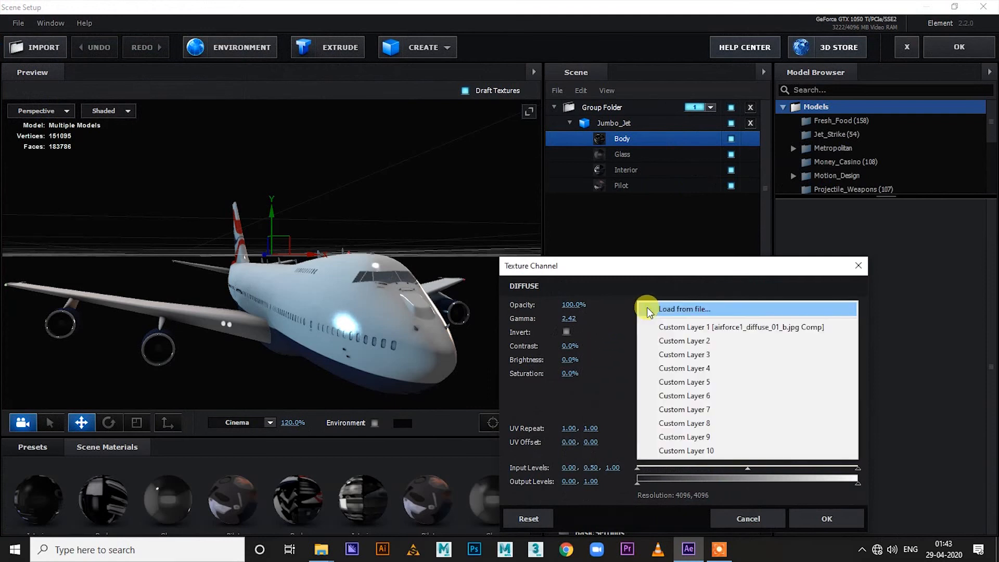
click(674, 329)
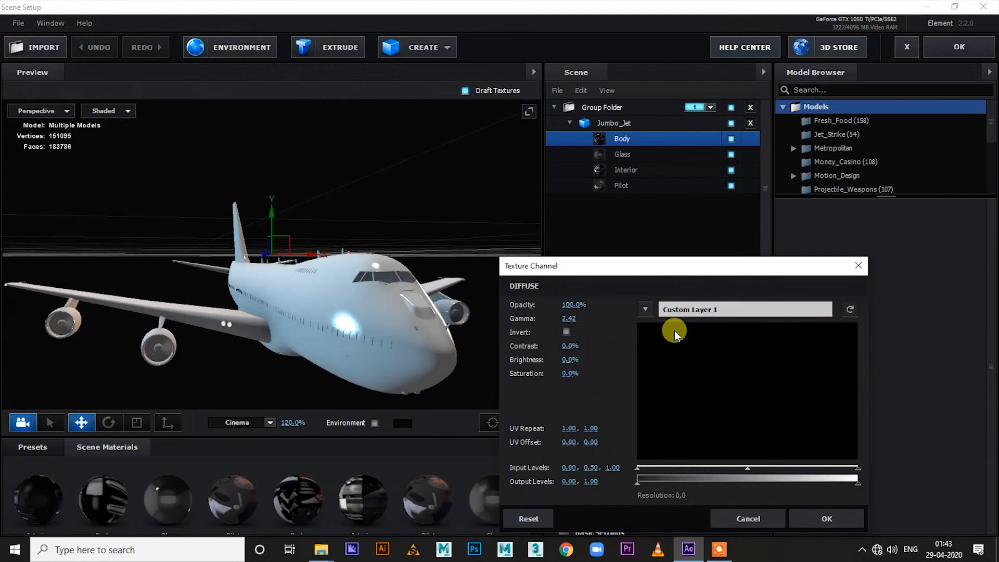
click(820, 520)
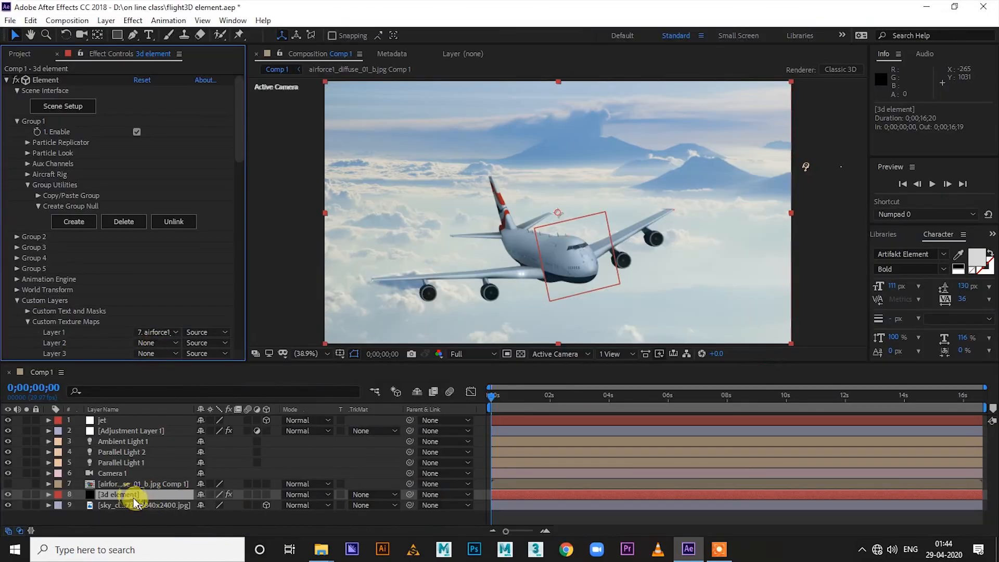
click(166, 334)
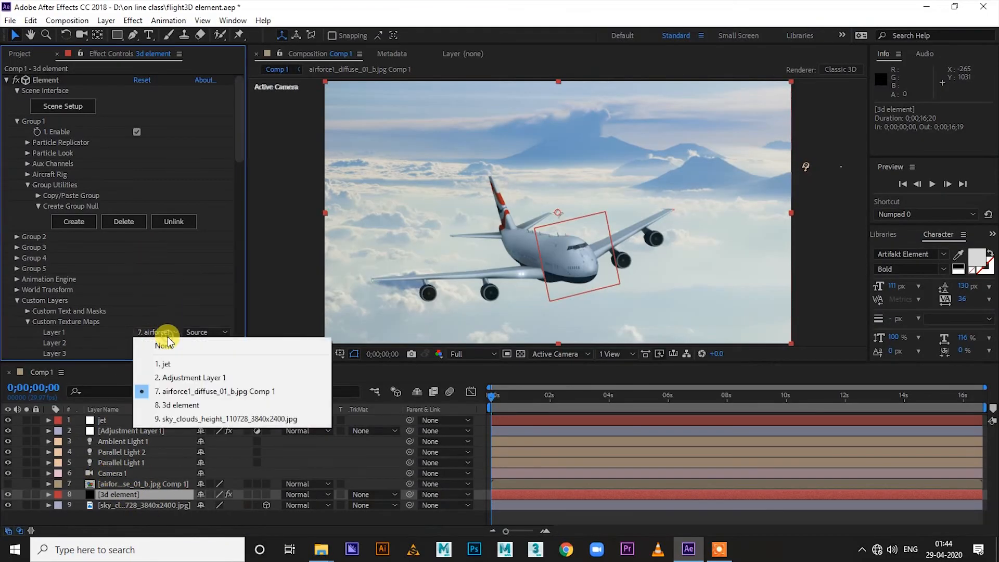
click(177, 391)
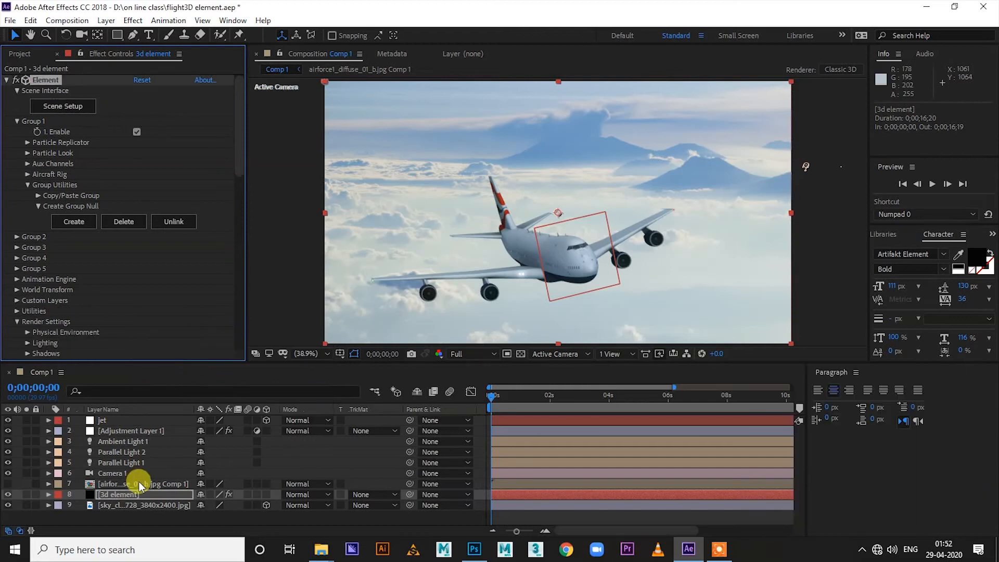
Step: Delete the airforce1_diffuse_01_b.jpg Comp 1 layer from Comp 1
click(108, 484)
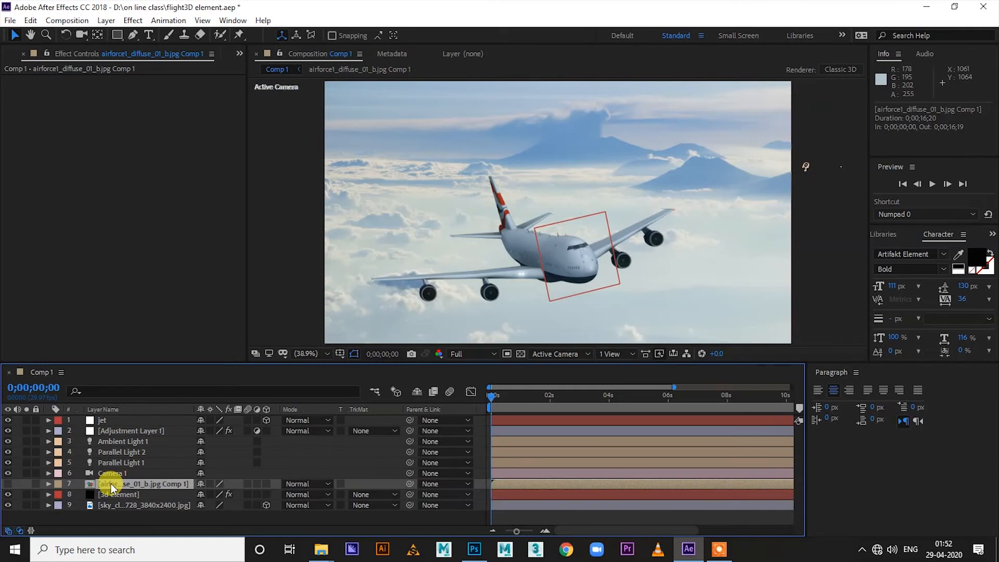
key(Delete)
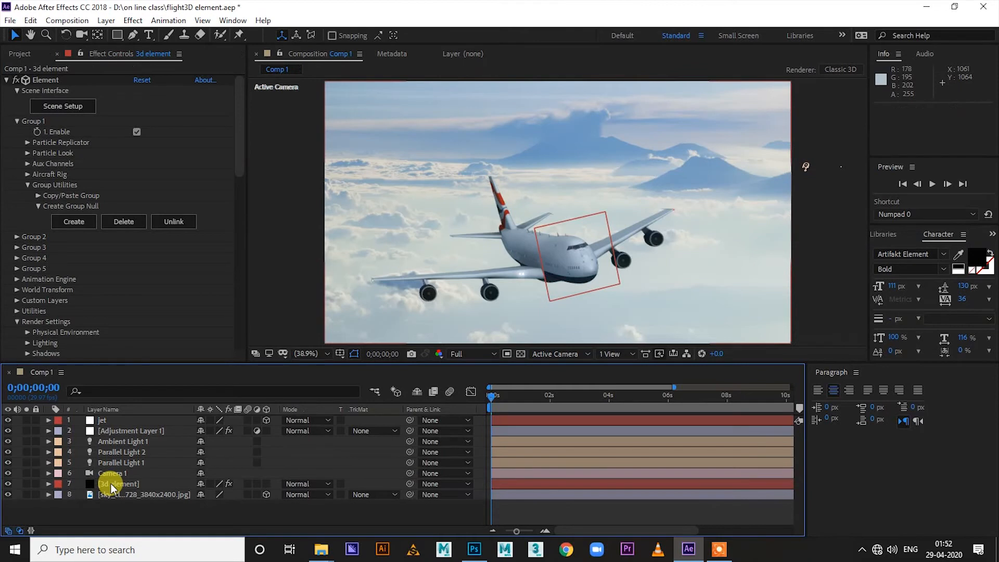
Step: Check that Layer 1 of the Custom Texture Maps in the 3d element layer's Element effect is set to None
click(115, 484)
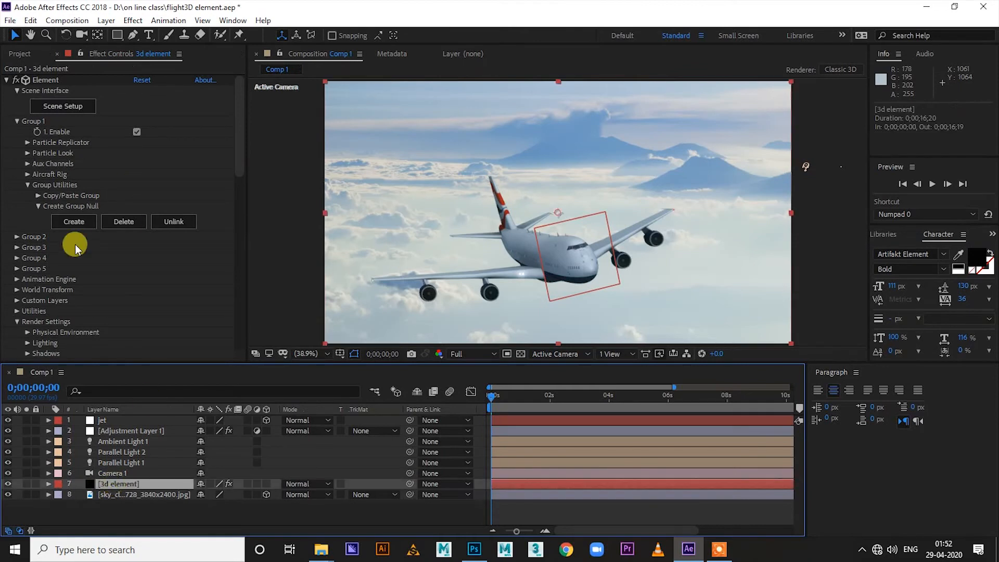
click(17, 301)
scroll(90, 251, down, 3)
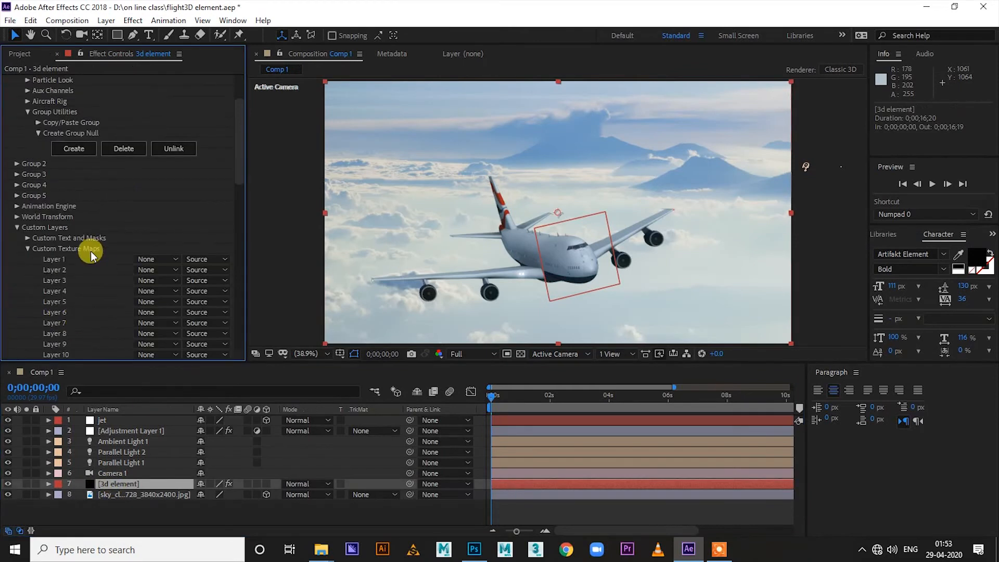
click(154, 259)
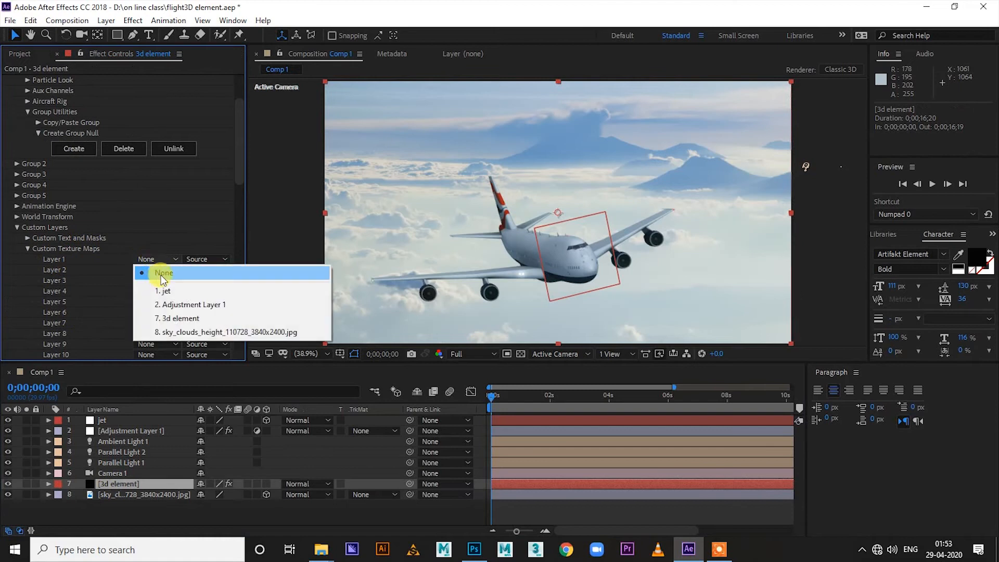
click(161, 275)
click(17, 227)
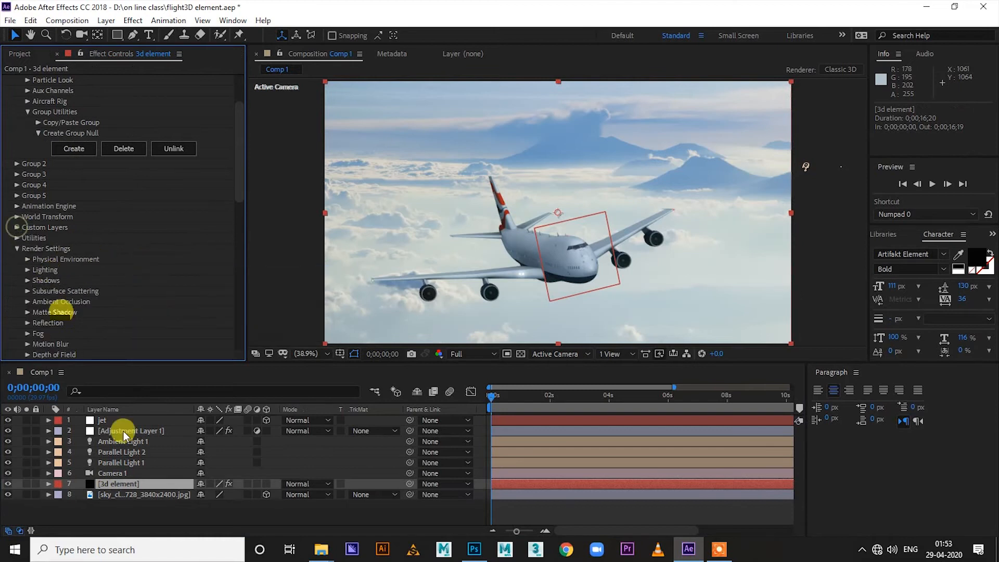
scroll(143, 270, up, 2)
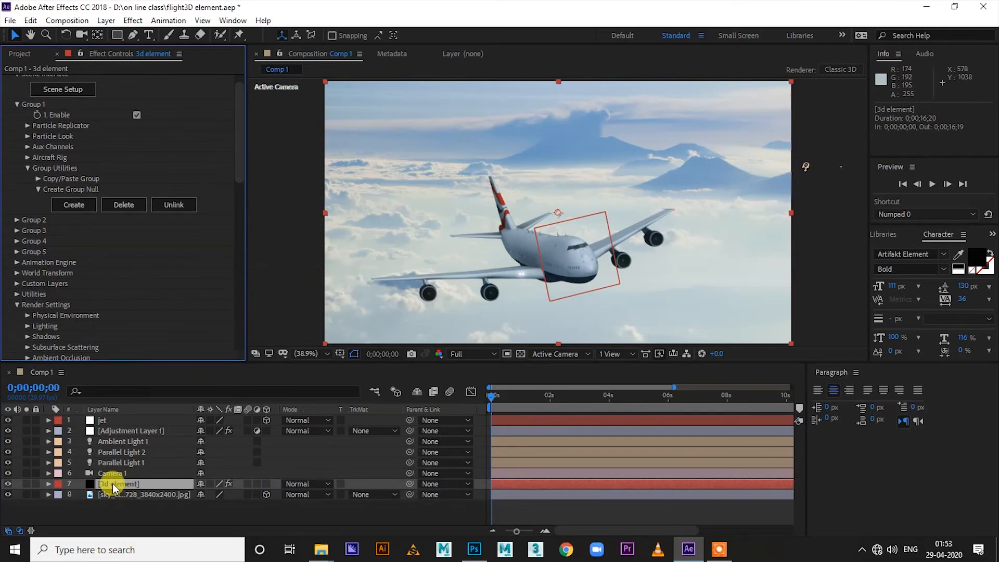
Step: Open the Body's diffuse texture channel in Scene Setup and reveal its image file in the file explorer
click(60, 90)
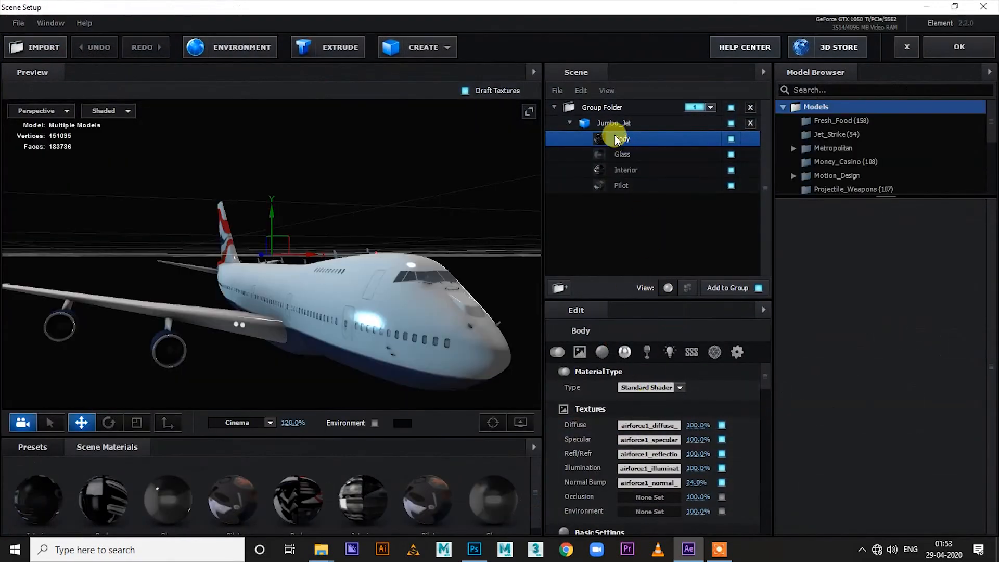
click(666, 423)
right_click(701, 310)
click(723, 337)
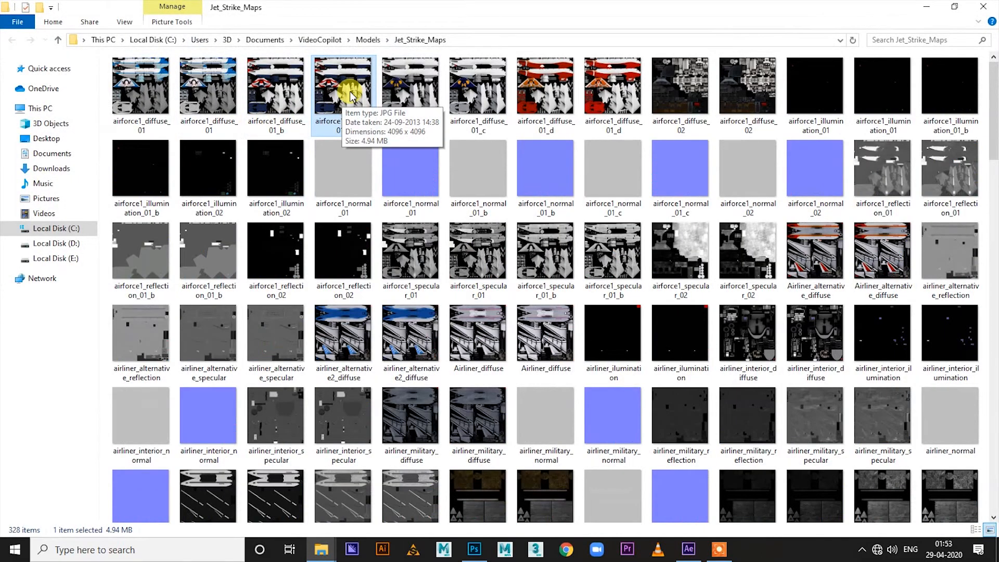
Step: In Photoshop, close the edited airforce1_diffuse_01_b.jpg without saving and reopen the original from the Jet_Strike_Maps folder
drag(350, 95, 440, 171)
click(475, 549)
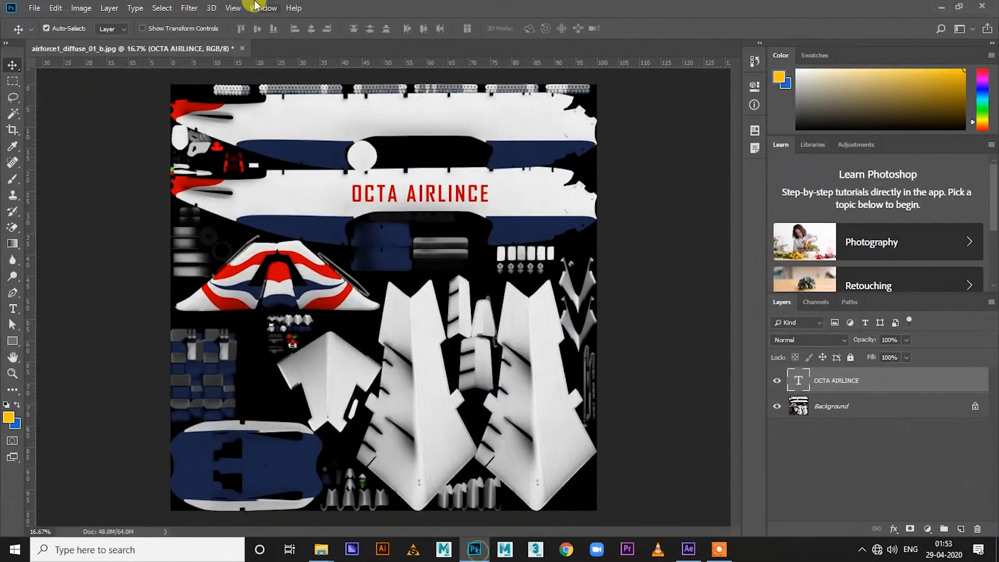
click(242, 49)
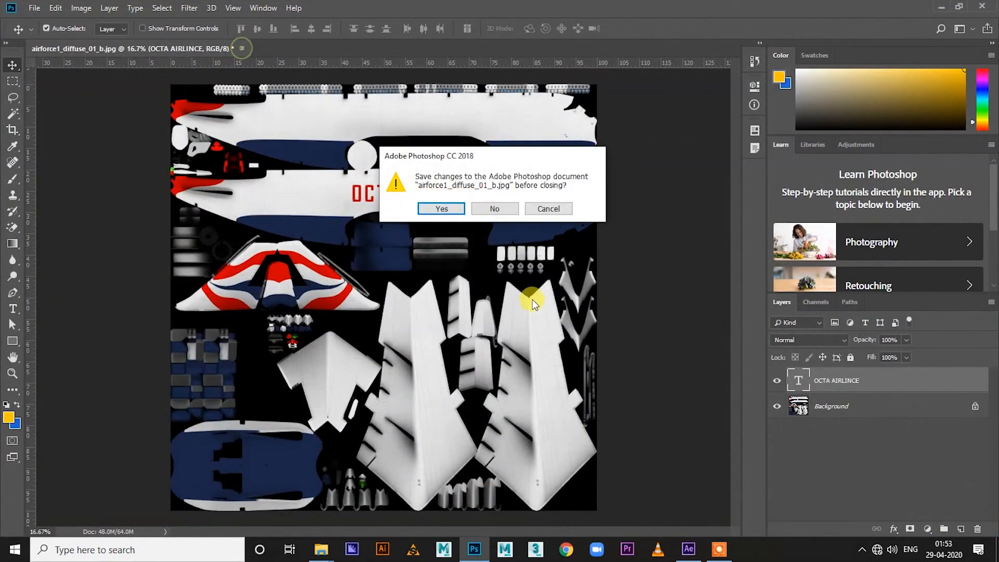
click(493, 208)
click(941, 7)
mouse_move(349, 96)
mouse_down()
mouse_move(397, 368)
mouse_move(471, 560)
mouse_move(486, 479)
mouse_move(345, 95)
mouse_up()
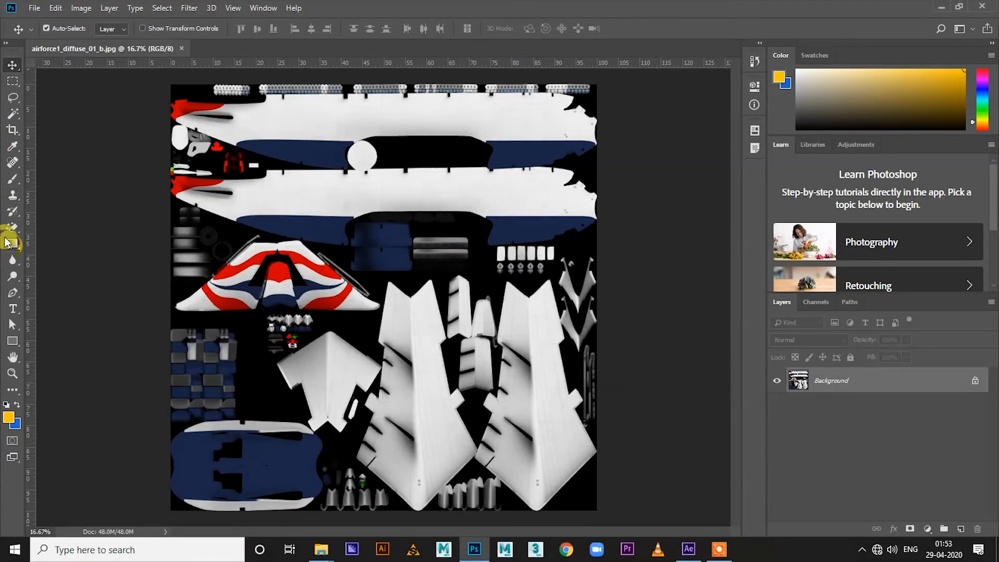
Step: Add the text "OCTA AIRLINE" in 72 pt Agency FB Bold on the lower fuselage strip of the texture
click(13, 308)
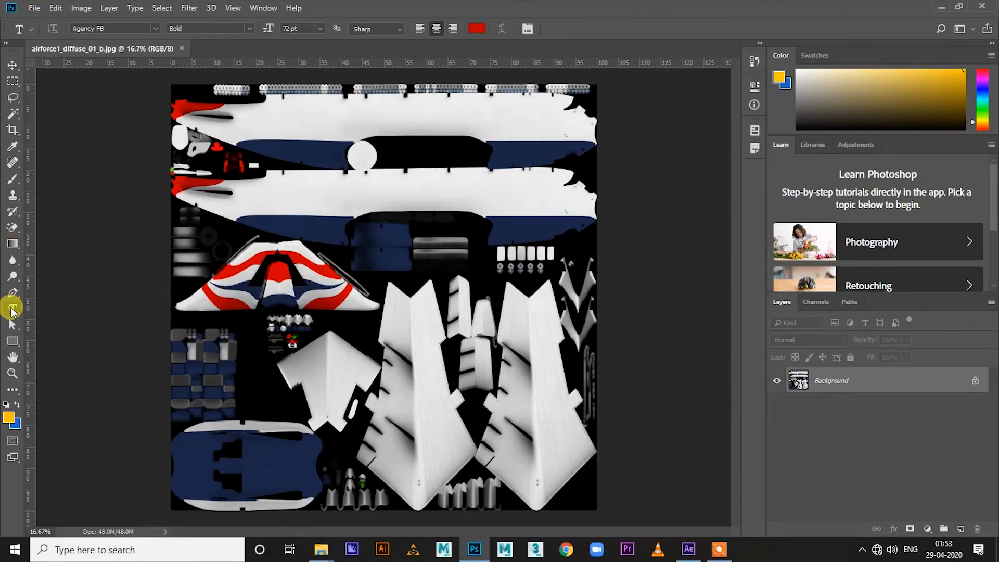
click(363, 196)
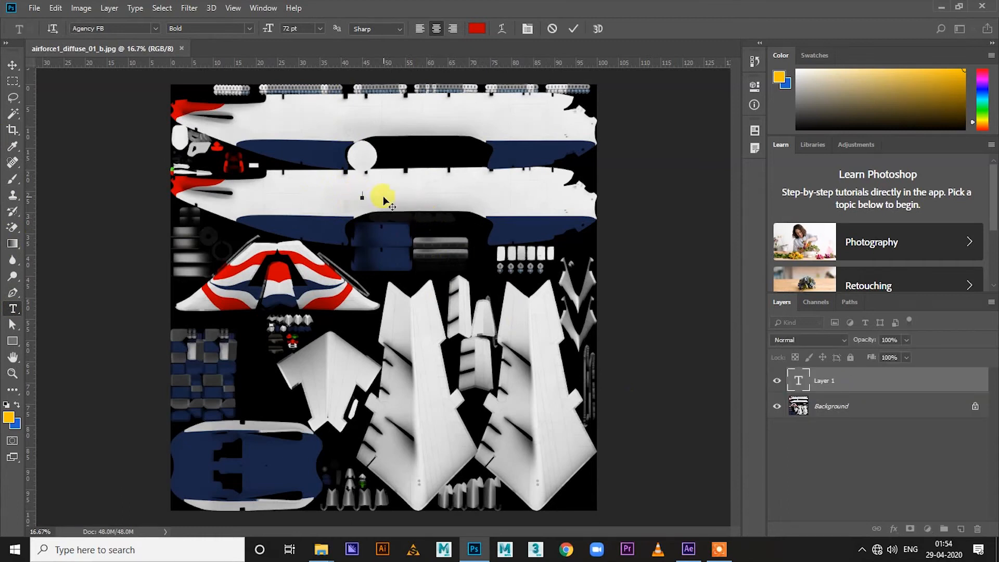
text(OC)
text(IA)
text(LINE)
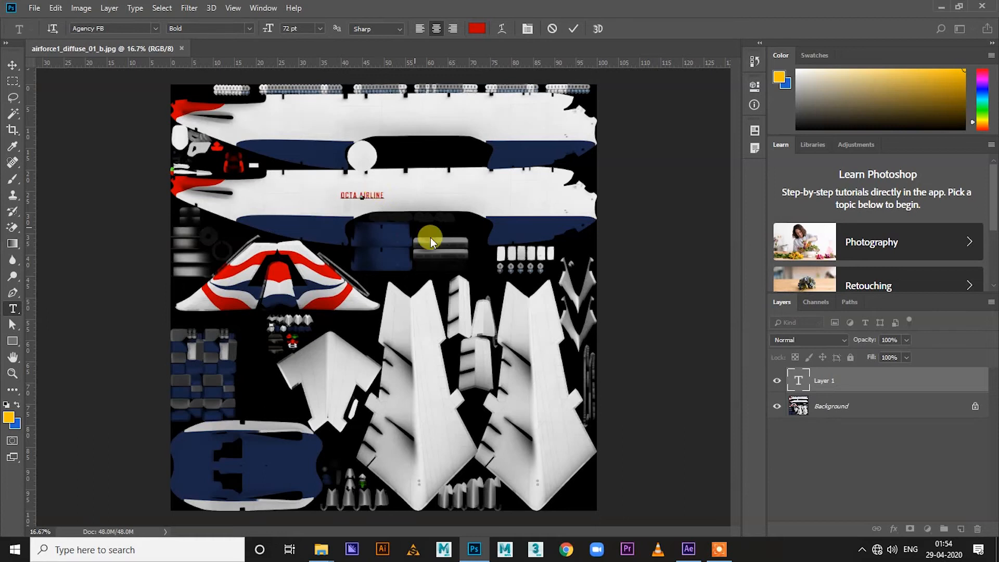
click(13, 64)
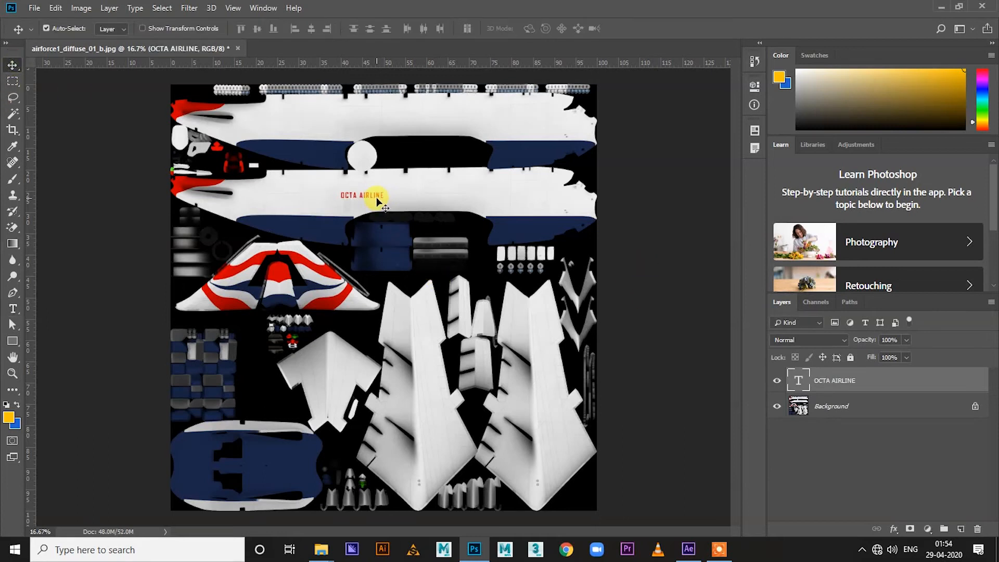
Step: Move the OCTA AIRLINE text toward the nose of the lower fuselage strip and scale it up to about 110 pt
drag(395, 195, 422, 199)
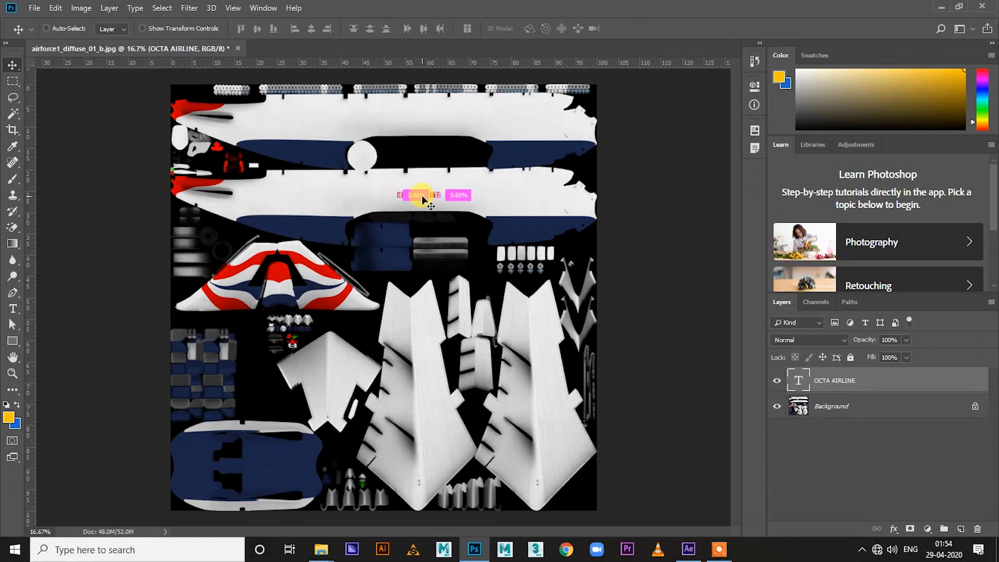
key(ctrl+t)
mouse_move(441, 191)
mouse_down()
mouse_move(464, 179)
mouse_move(439, 196)
mouse_up()
double_click(439, 197)
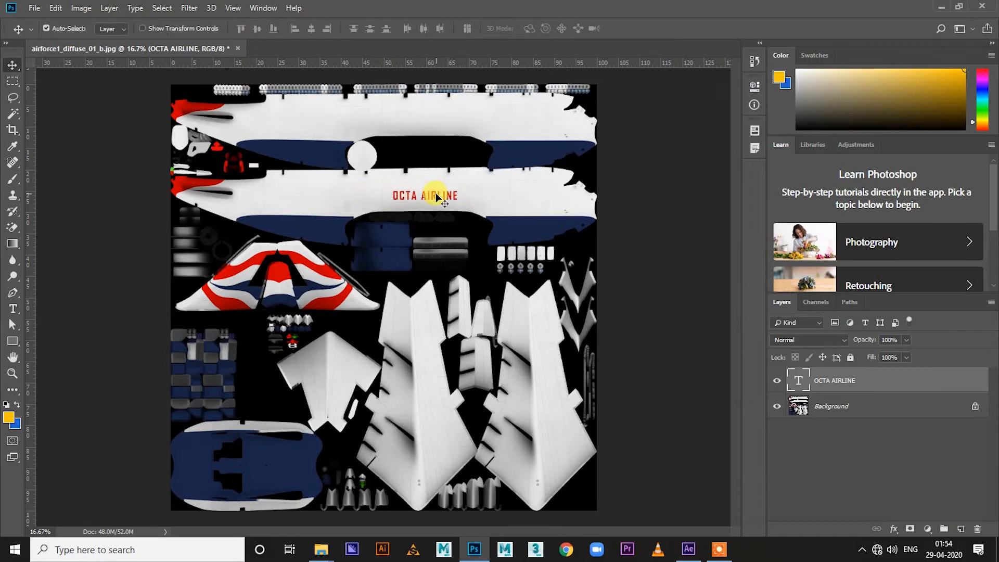
Step: Recolor the OCTA AIRLINE text to the livery's dark blue, #182547, by sampling the texture
click(804, 381)
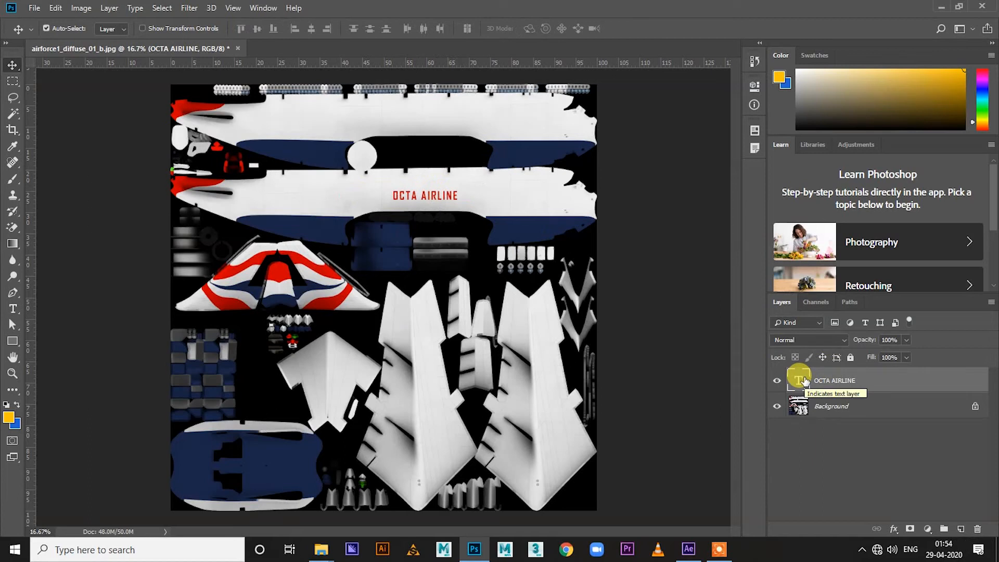
double_click(799, 383)
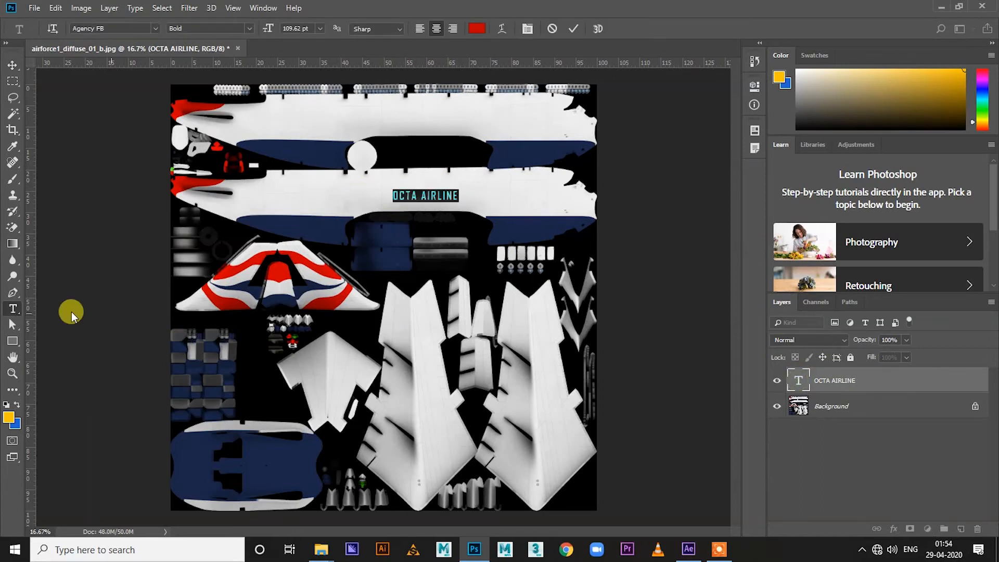
click(476, 28)
drag(357, 201, 668, 294)
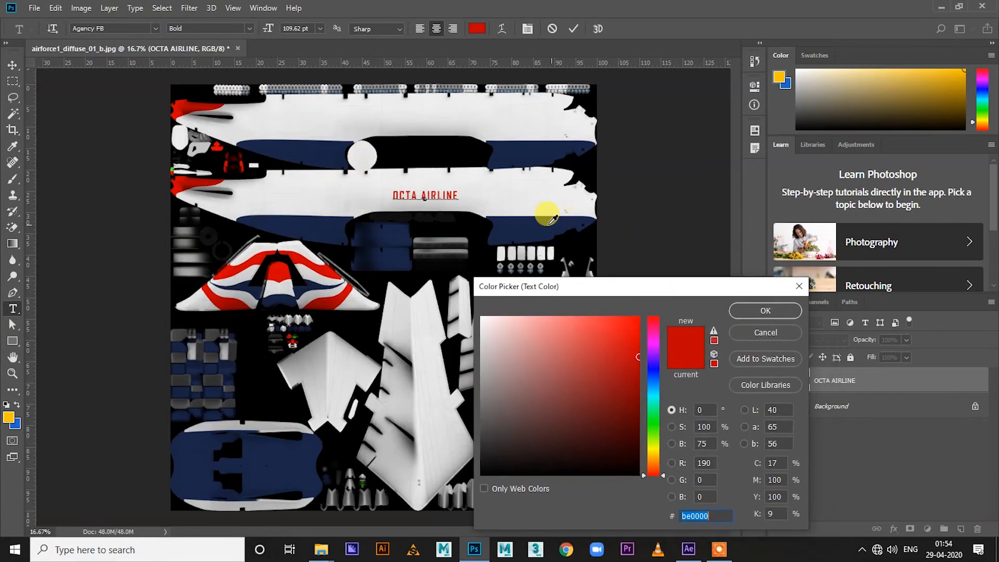
click(245, 281)
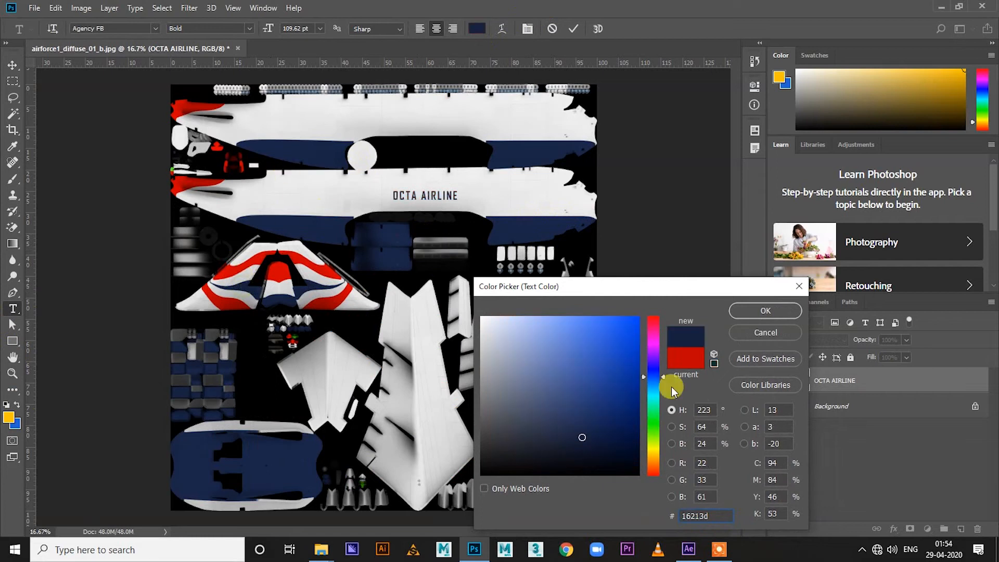
mouse_move(580, 435)
mouse_down()
mouse_move(581, 408)
mouse_move(596, 416)
mouse_up()
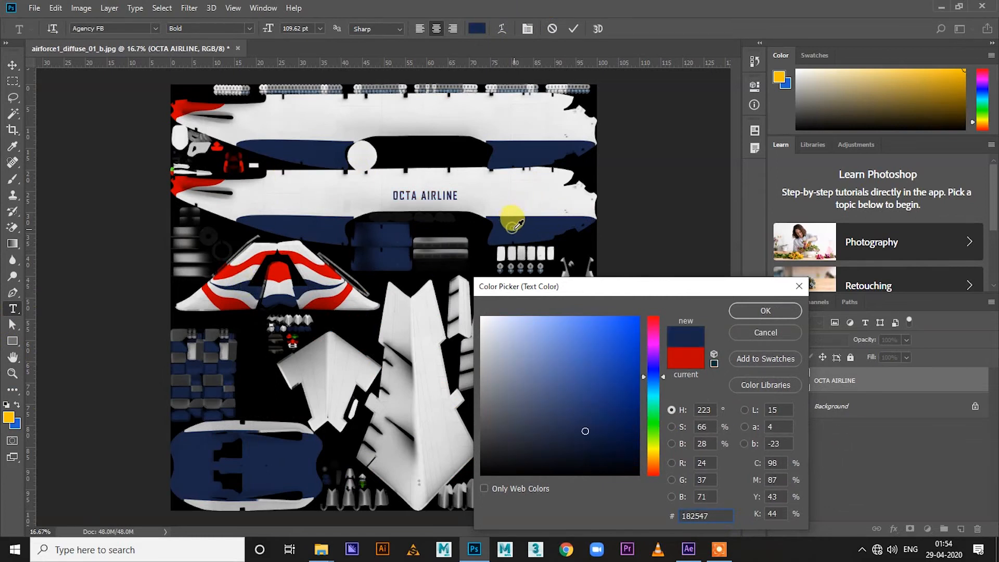
click(783, 310)
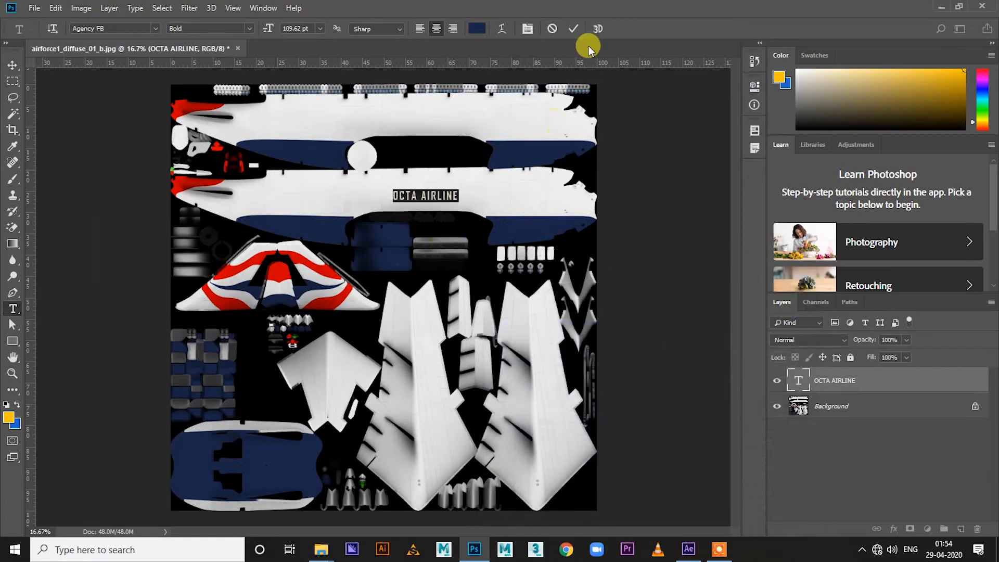
click(573, 28)
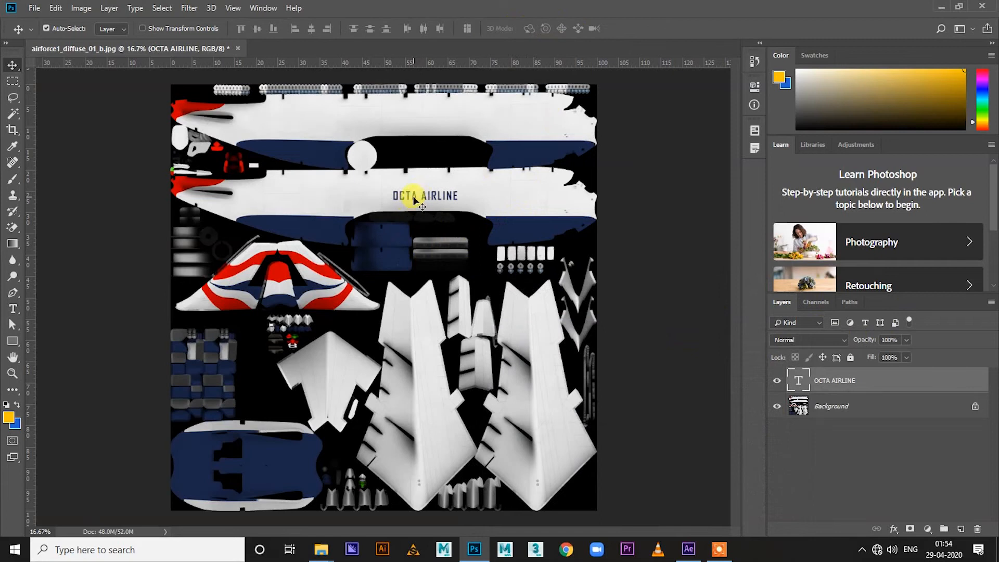
Step: Duplicate the OCTA AIRLINE text onto the upper fuselage strip, directly above the original
drag(414, 200, 411, 123)
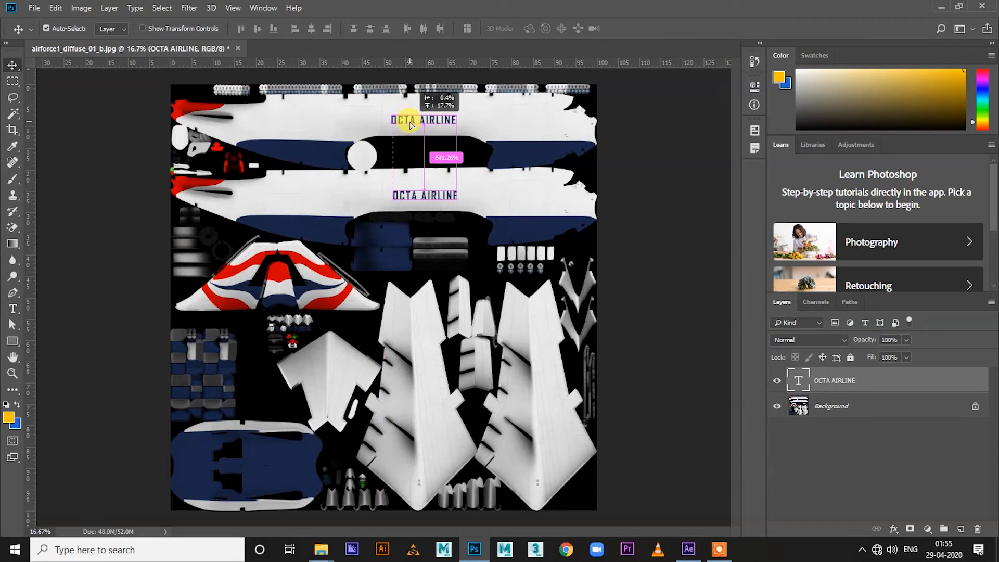
drag(411, 125, 411, 124)
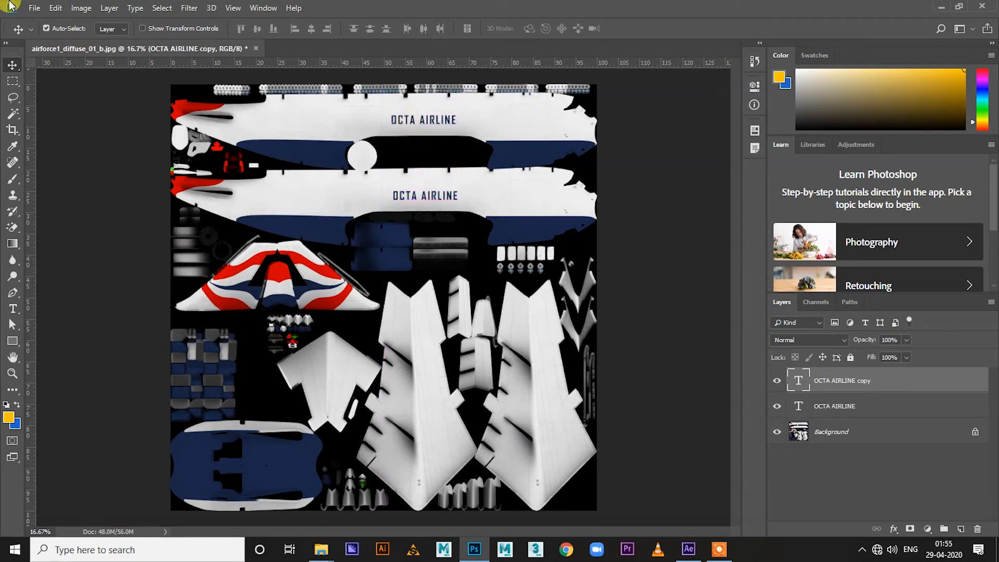
Step: Save the texture as a PNG named airforce1_diffuse_01_b in the on line class folder on Local Disk (D:), using the large file size option
click(33, 9)
click(62, 149)
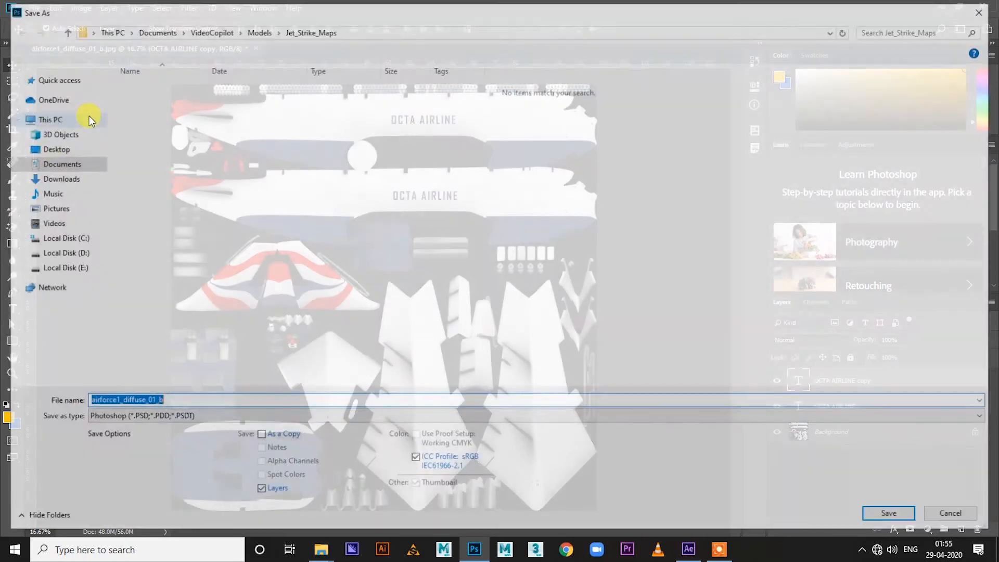
click(60, 150)
click(174, 400)
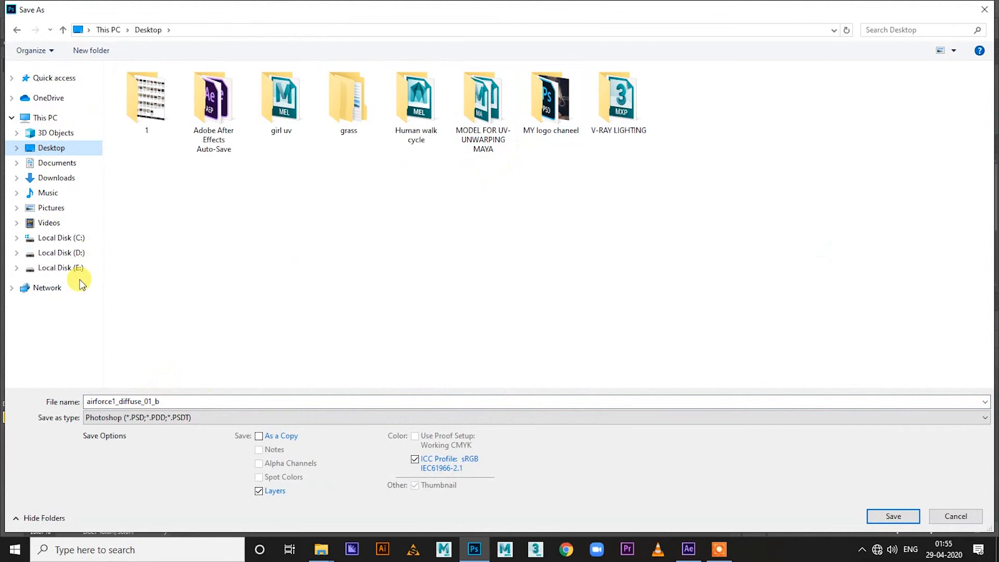
click(77, 255)
click(484, 111)
double_click(481, 109)
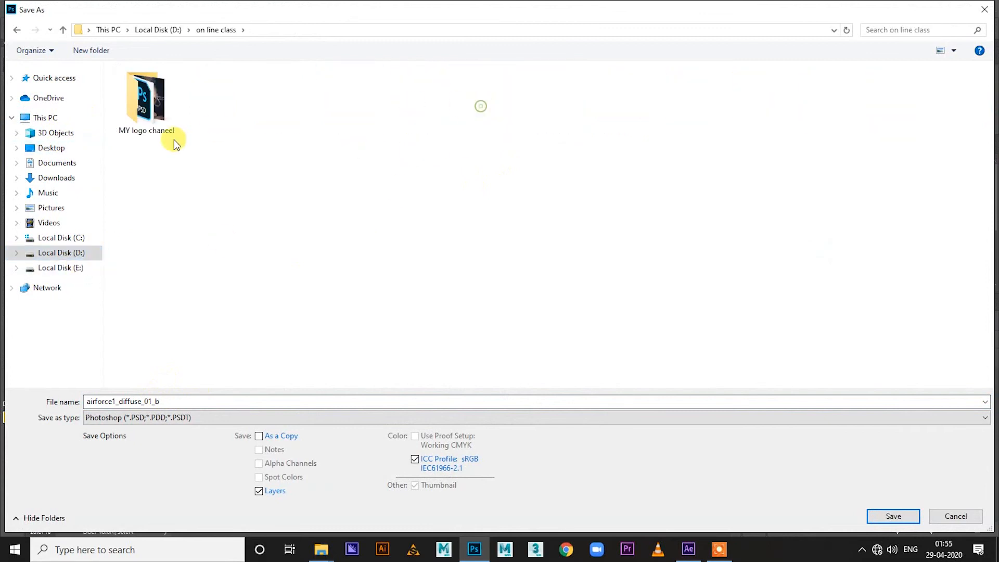
click(190, 414)
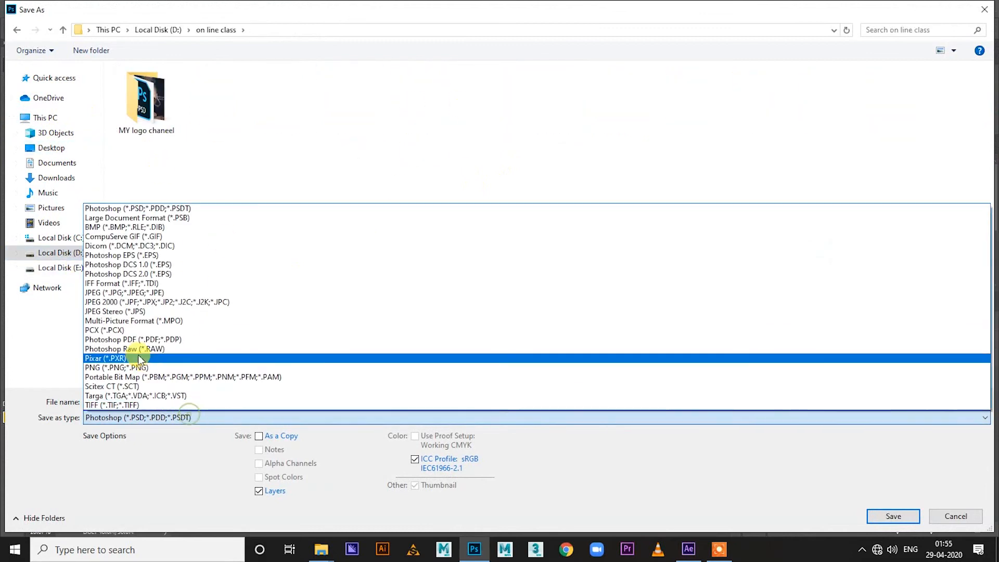
click(111, 368)
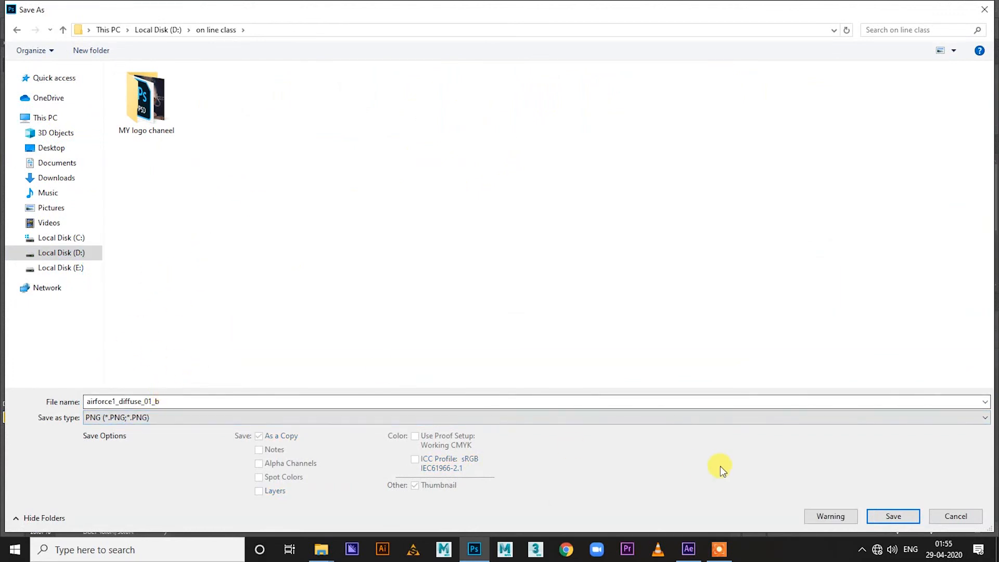
click(889, 517)
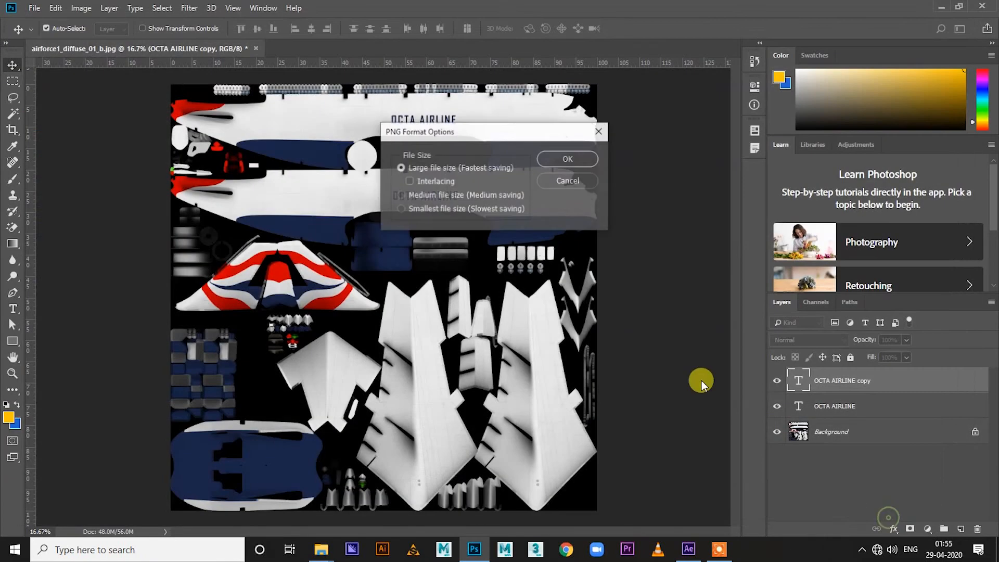
click(568, 159)
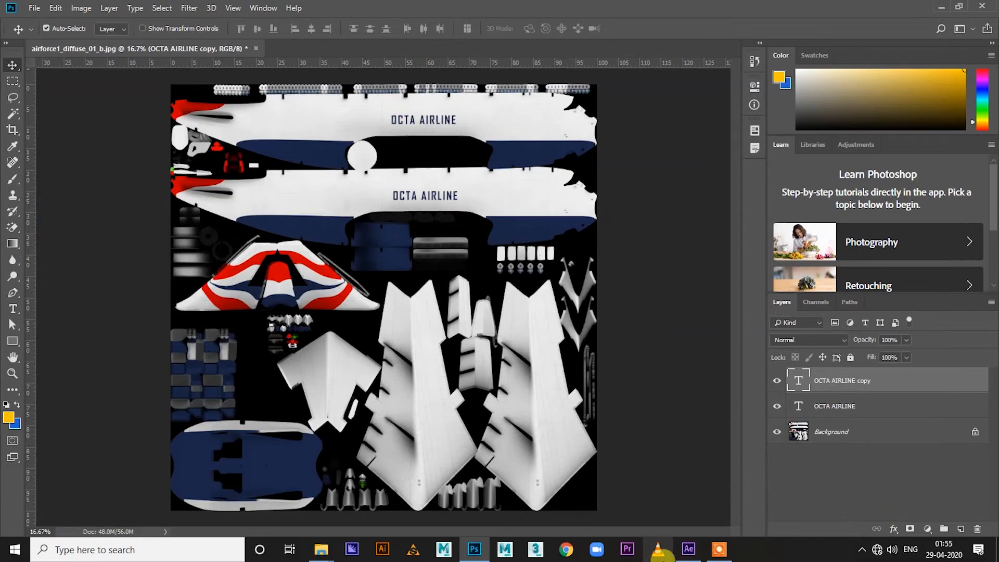
Step: In Element's Scene Setup, load airforce1_diffuse_01_b.png from D:'s on line class folder as the Body's diffuse texture and check the lettering on both sides
click(688, 549)
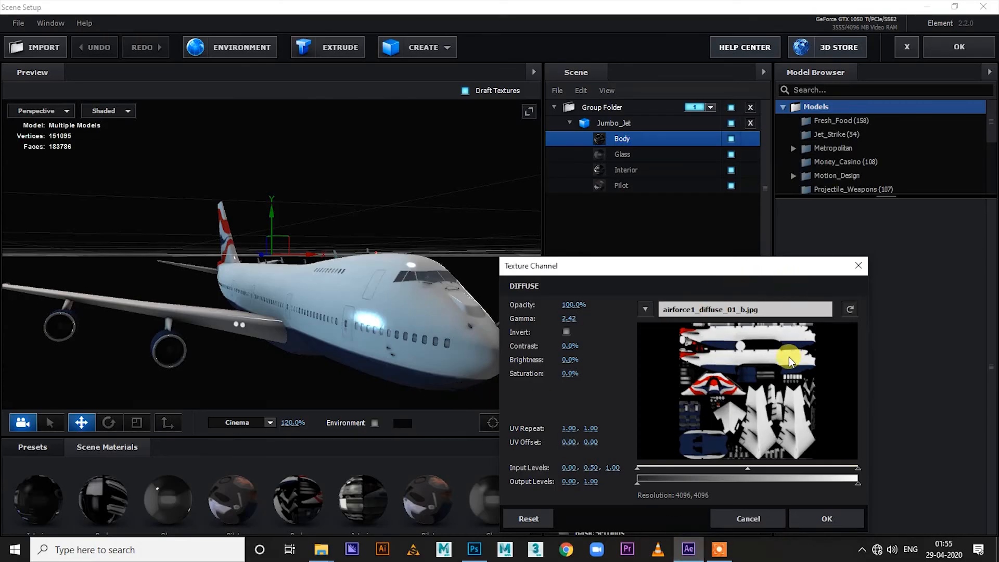
click(710, 311)
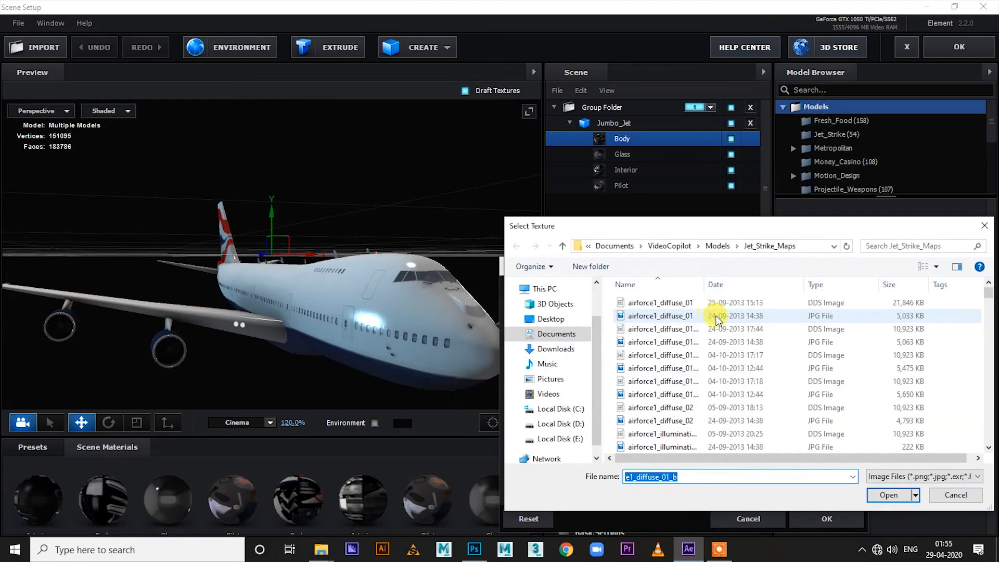
click(570, 425)
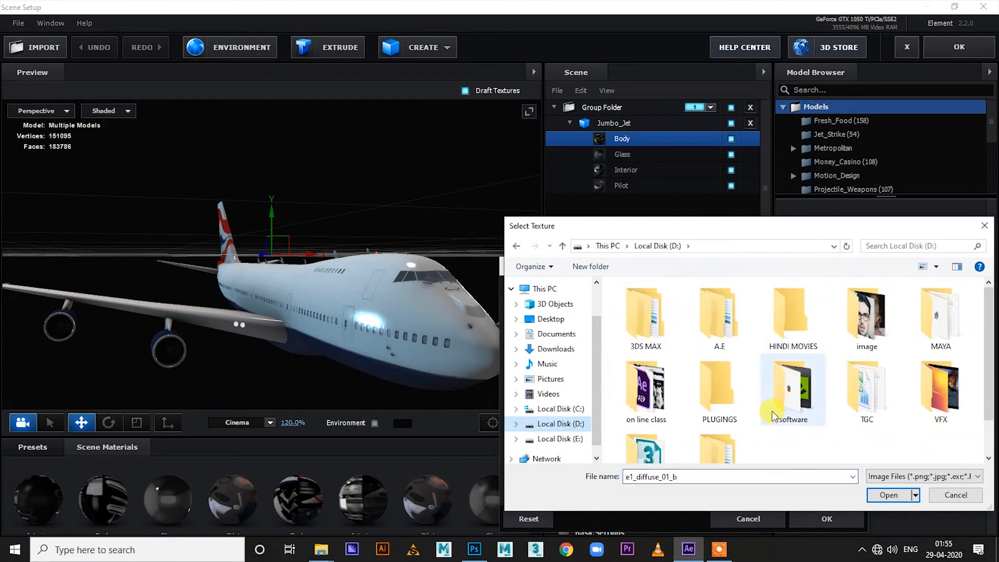
double_click(657, 408)
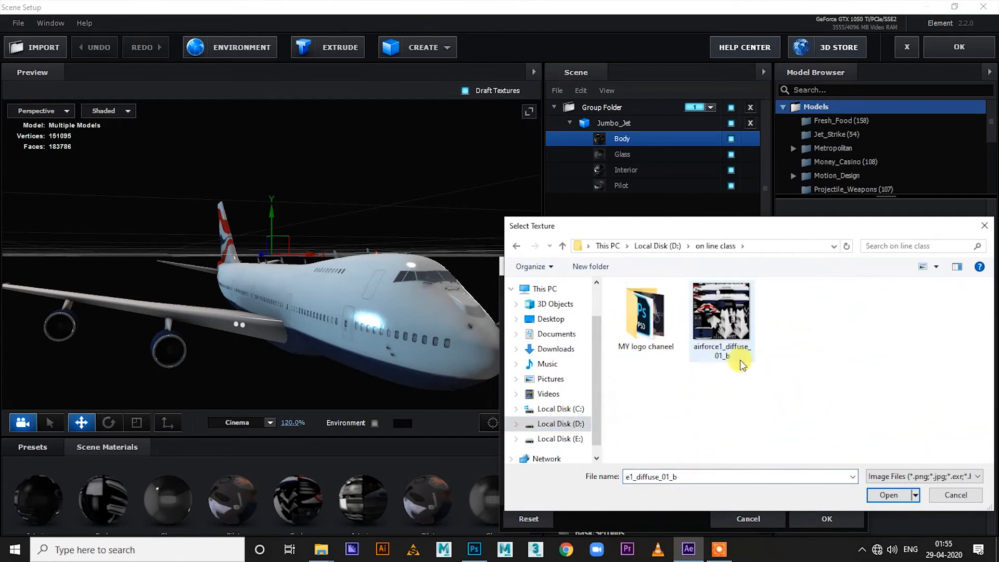
click(723, 331)
click(893, 499)
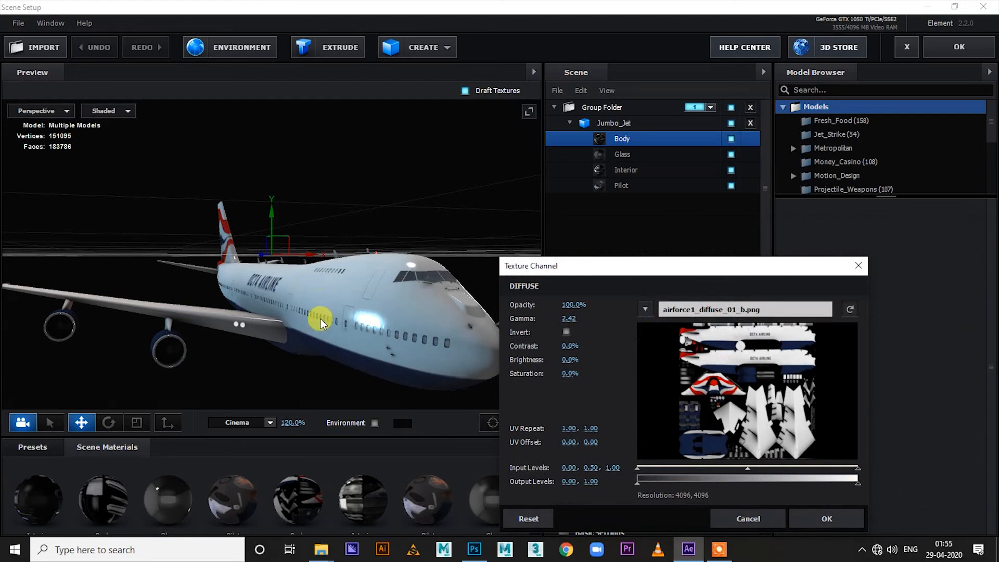
click(815, 517)
mouse_move(297, 333)
mouse_down()
mouse_move(379, 351)
mouse_move(217, 333)
mouse_move(232, 354)
mouse_move(249, 350)
mouse_move(189, 331)
mouse_move(220, 342)
mouse_move(257, 294)
mouse_move(262, 303)
mouse_move(208, 311)
mouse_move(251, 307)
mouse_move(239, 308)
mouse_move(236, 296)
mouse_up()
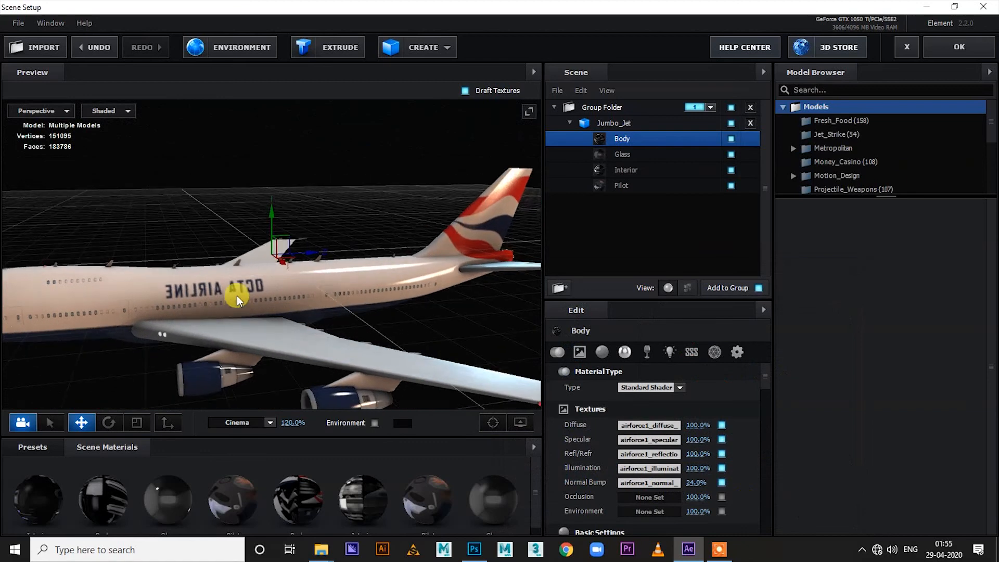
Step: Switch to Photoshop and flip the OCTA AIRLINE copy on the upper fuselage strip both horizontally and vertically
click(473, 549)
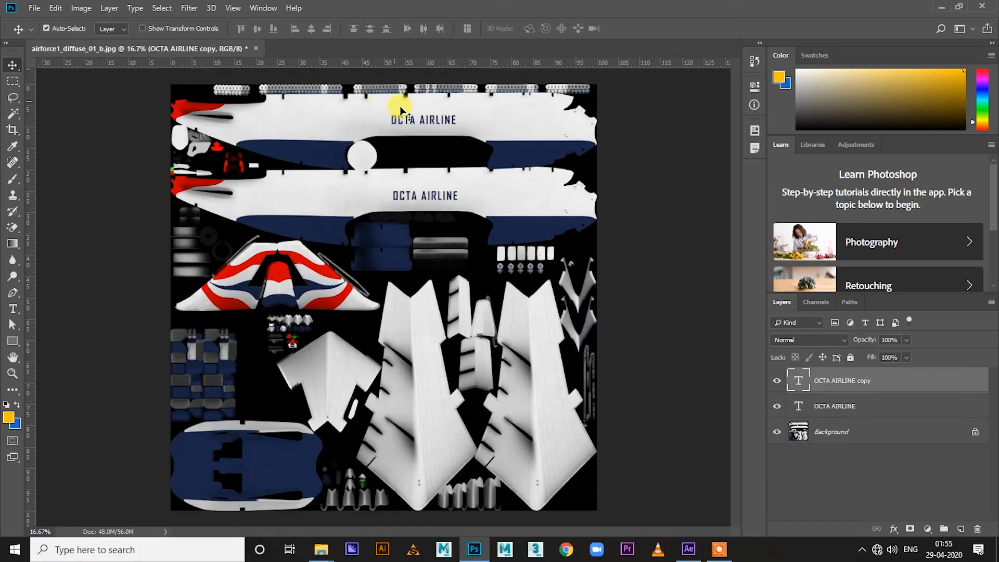
click(873, 381)
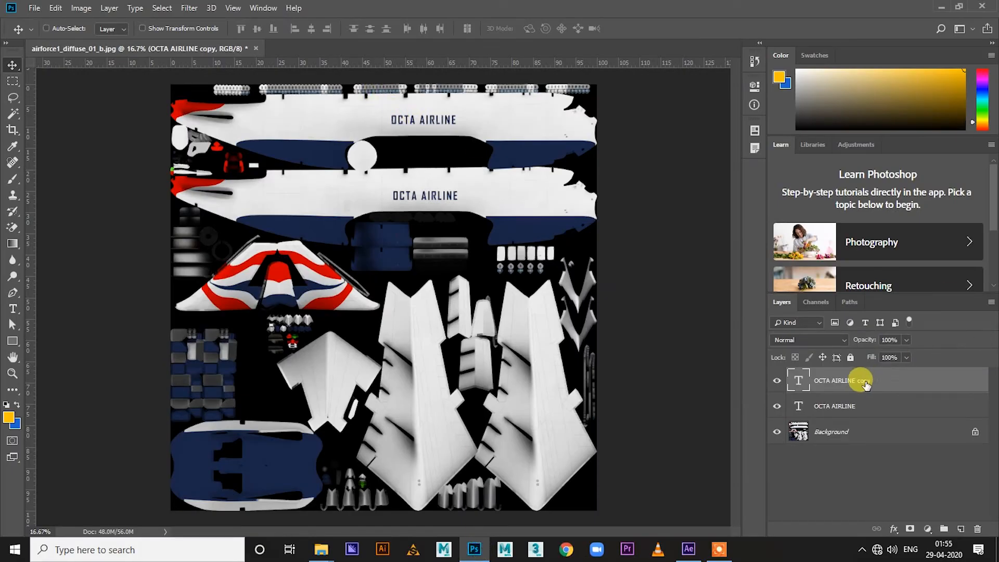
key(ctrl+t)
right_click(433, 121)
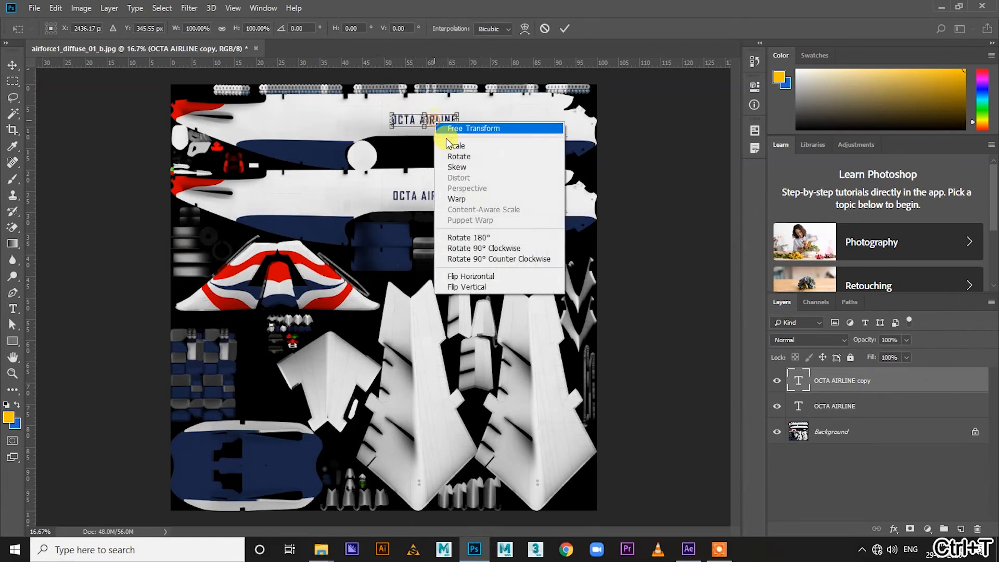
click(477, 279)
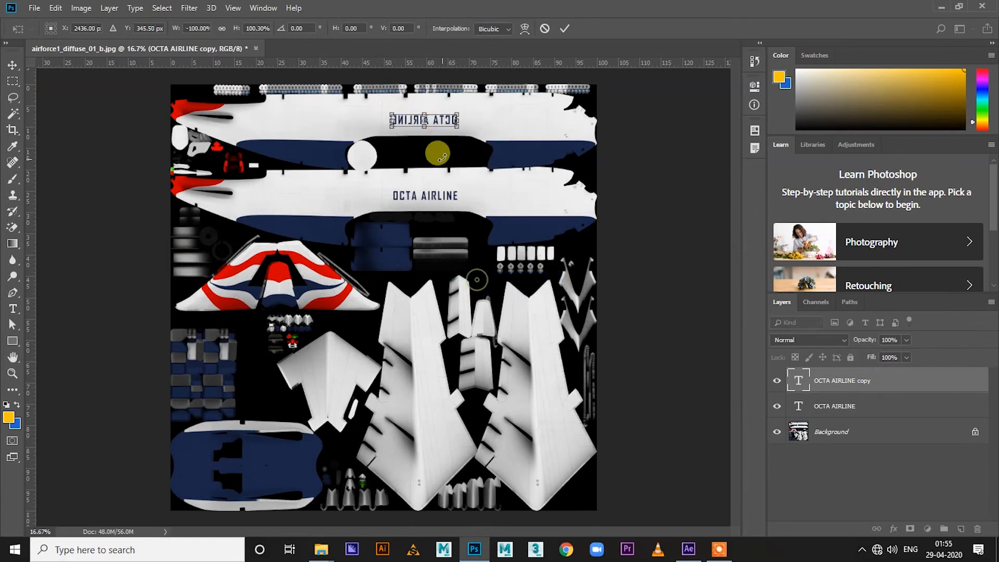
right_click(432, 120)
click(476, 289)
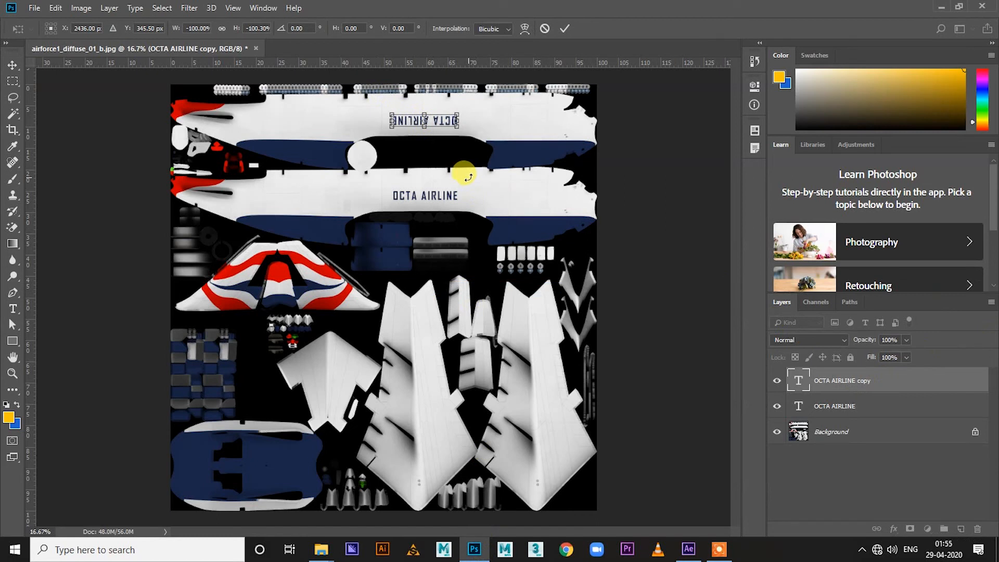
key(Return)
Step: Save the texture as a PNG over airforce1_diffuse_01_b in D:'s on line class folder, using the large file size option
key(ctrl+s)
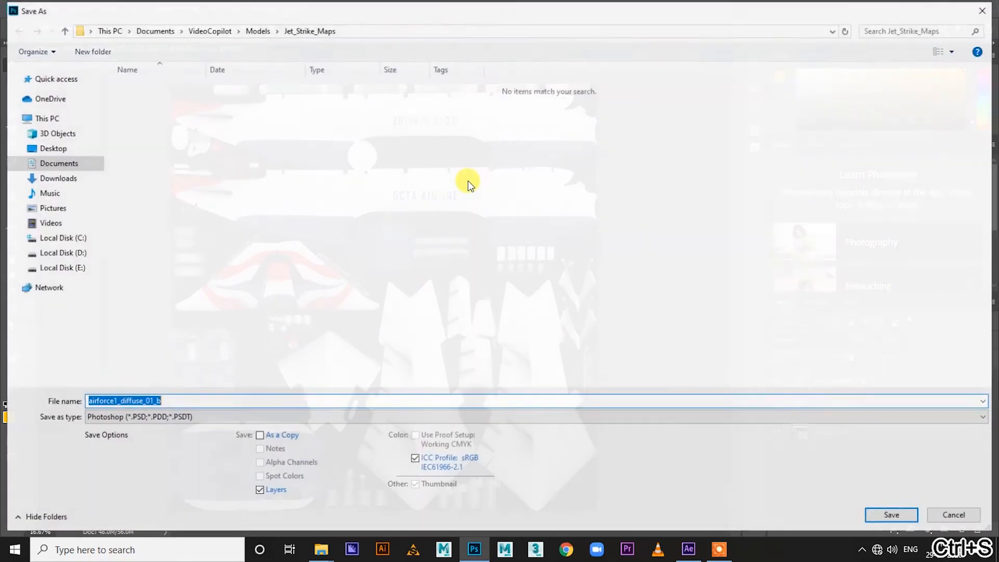
click(156, 418)
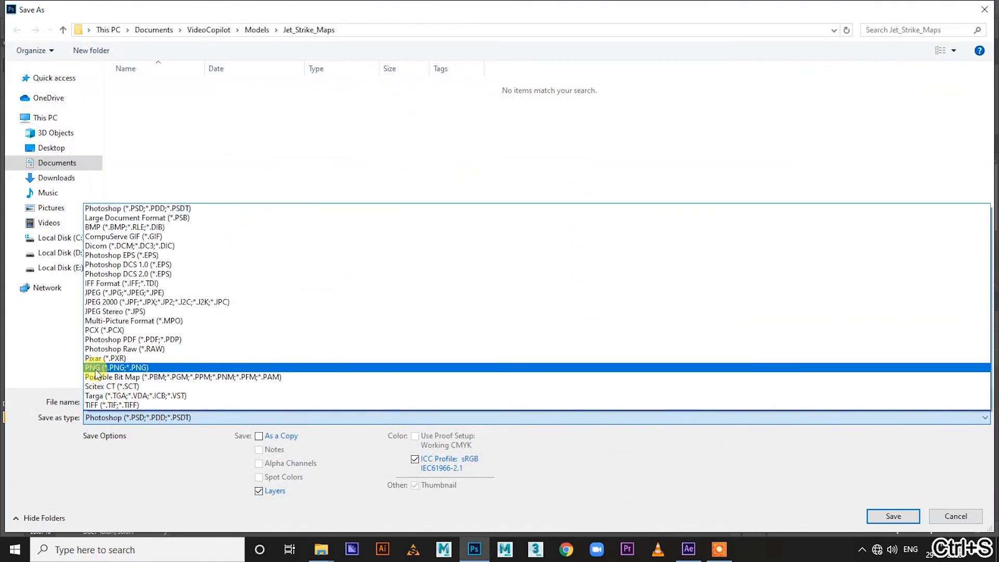
click(95, 367)
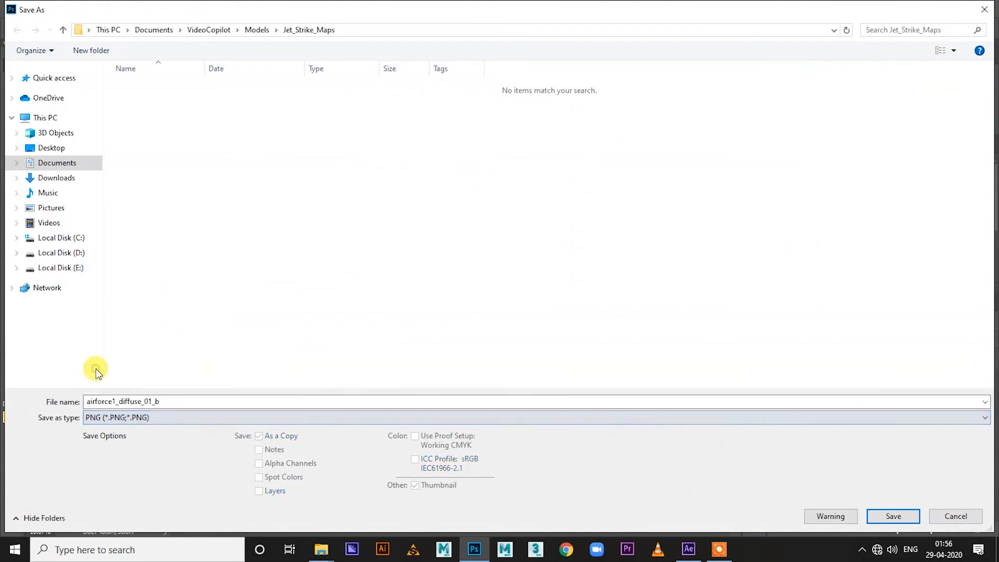
click(61, 252)
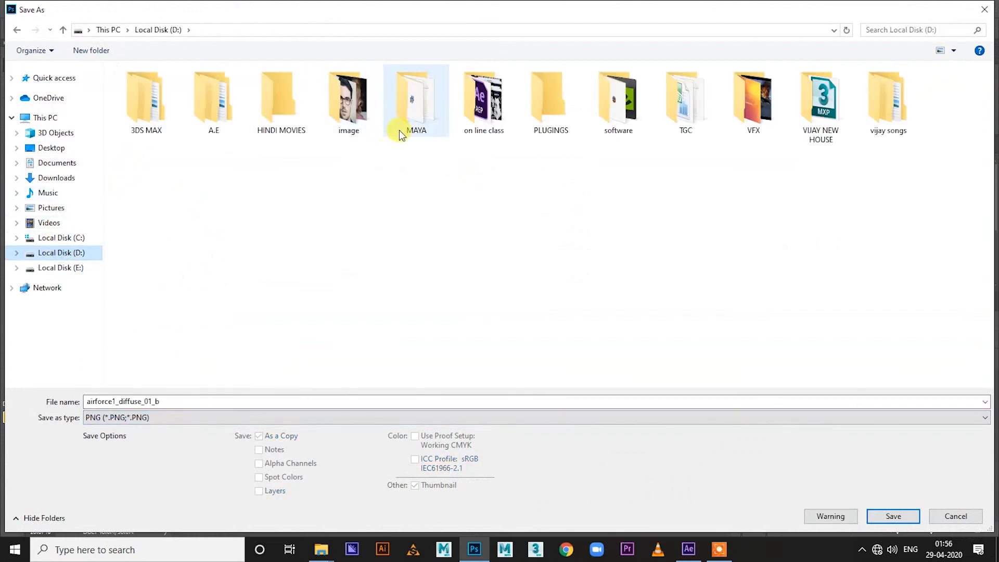
double_click(492, 115)
double_click(242, 128)
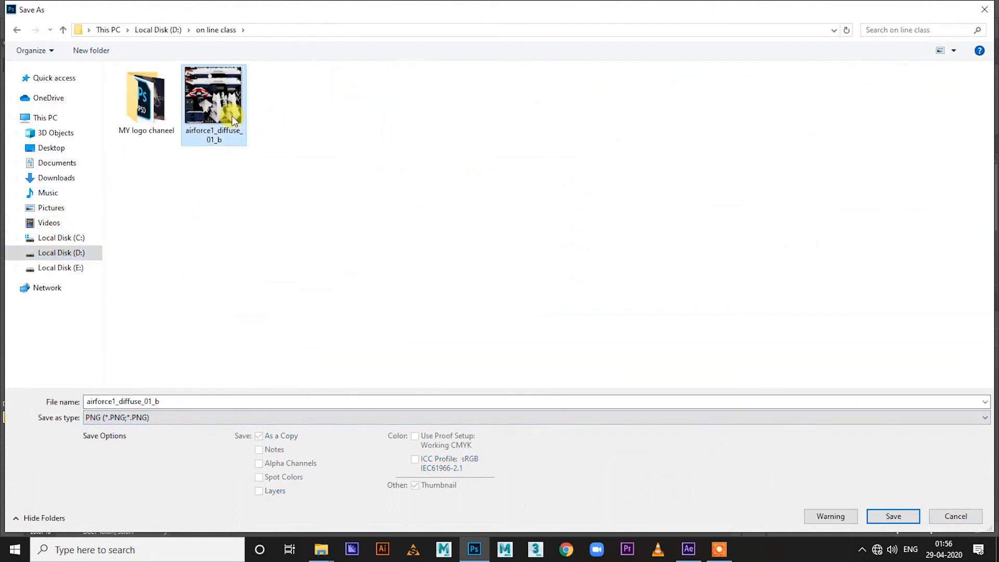
click(524, 271)
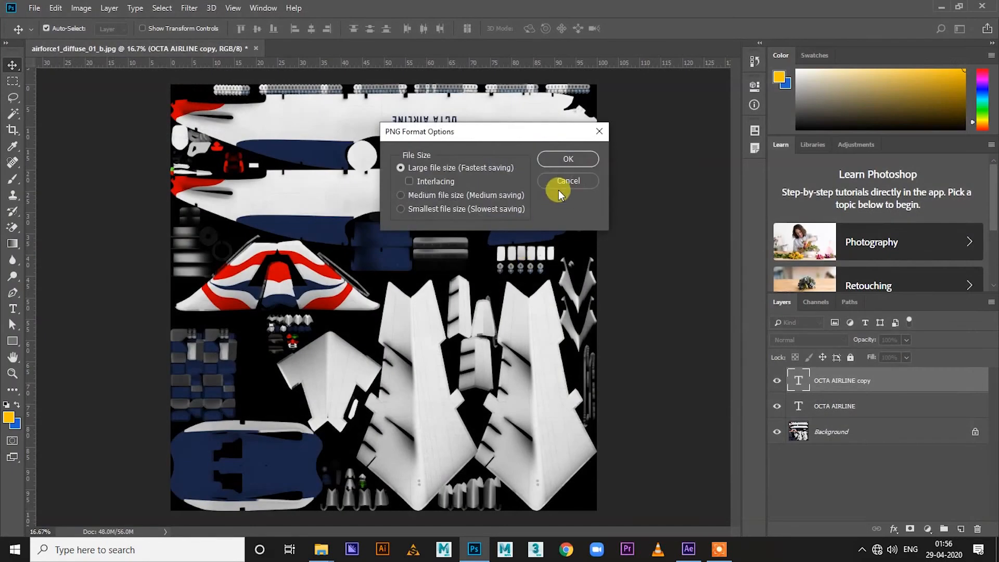
click(566, 158)
Step: Switch to Element's Scene Setup and reload airforce1_diffuse_01_b.png as the Body's diffuse texture
click(688, 548)
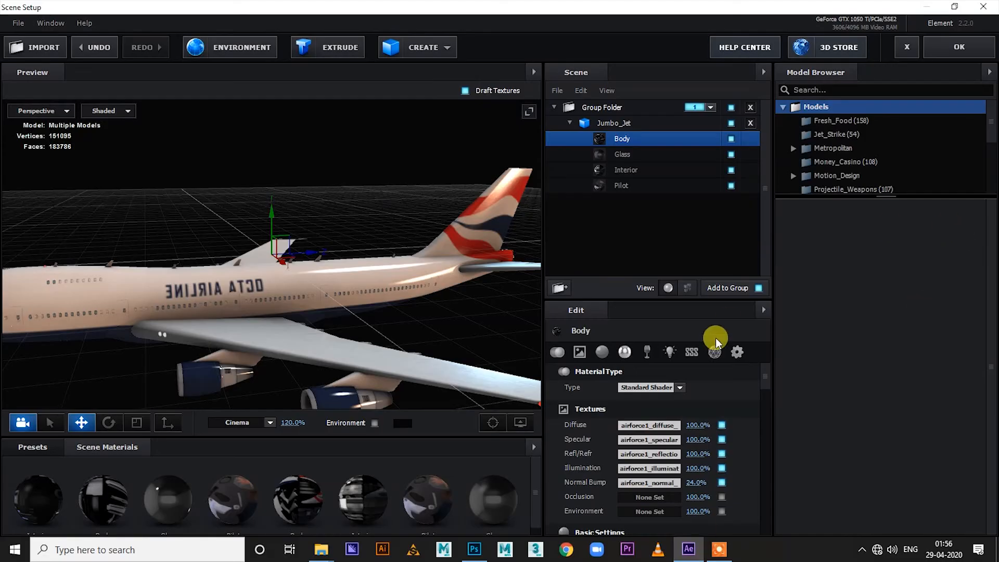
click(649, 424)
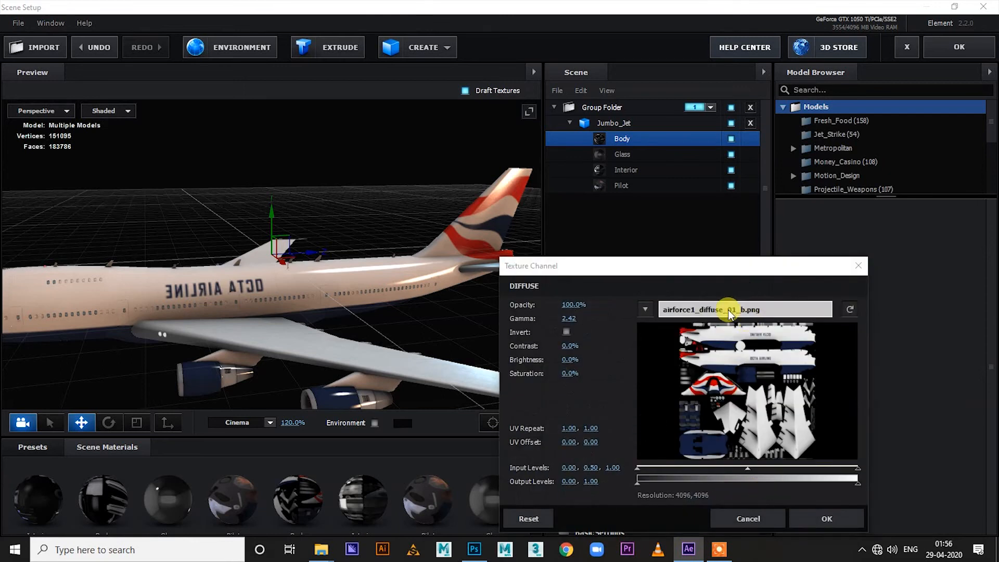
click(728, 310)
double_click(728, 325)
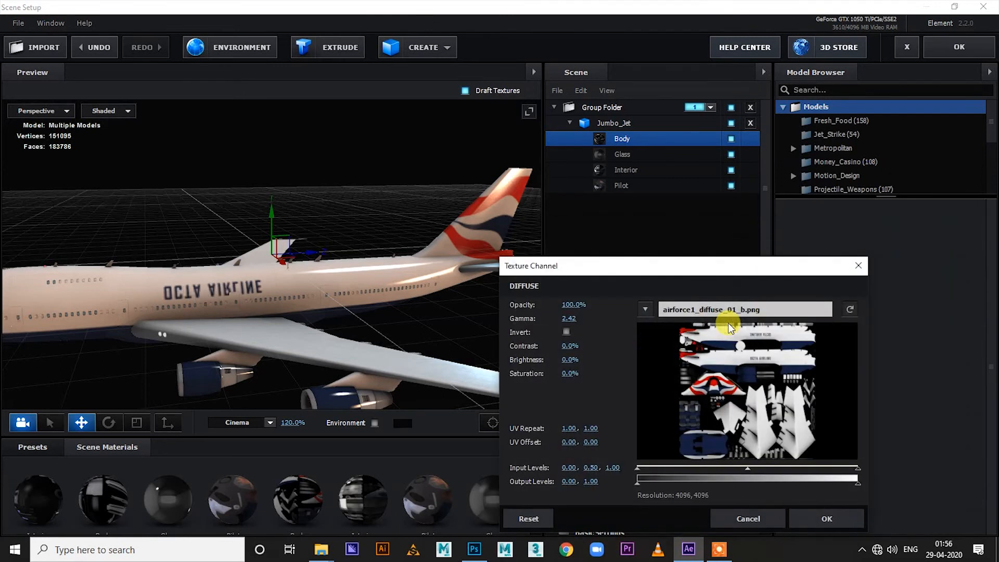
click(851, 518)
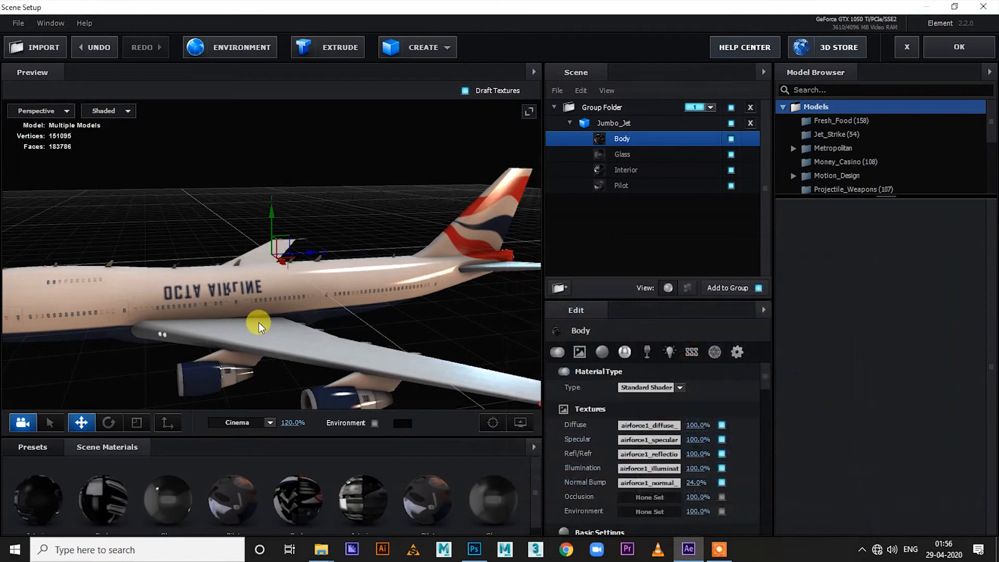
Step: Return to Photoshop and flip the OCTA AIRLINE copy on the upper fuselage strip vertically
click(474, 548)
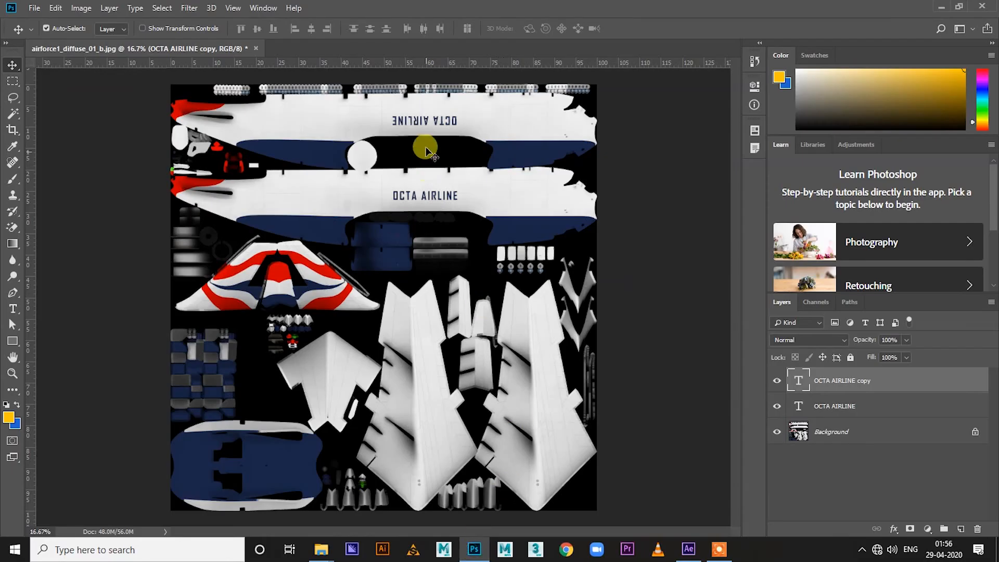
key(ctrl+t)
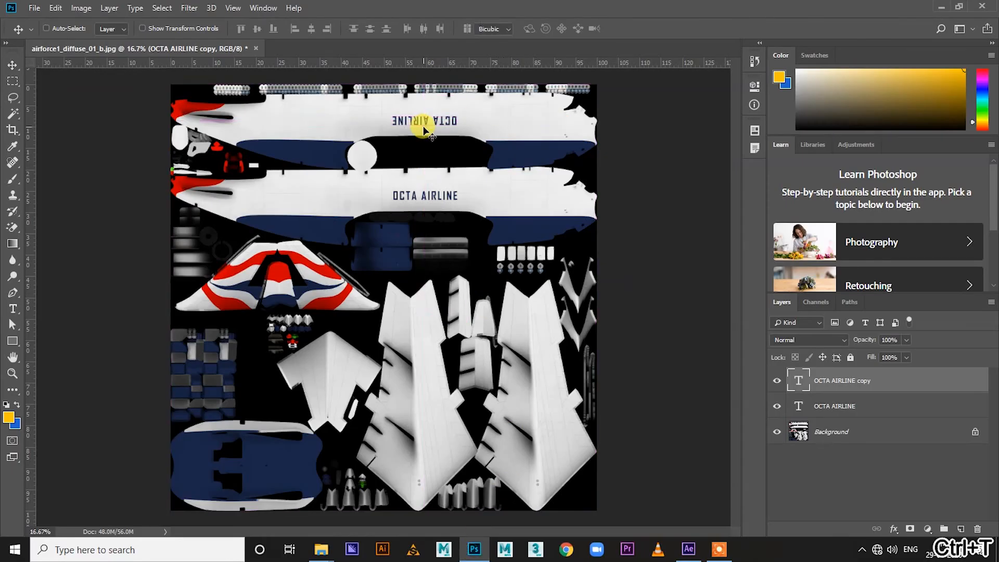
right_click(407, 123)
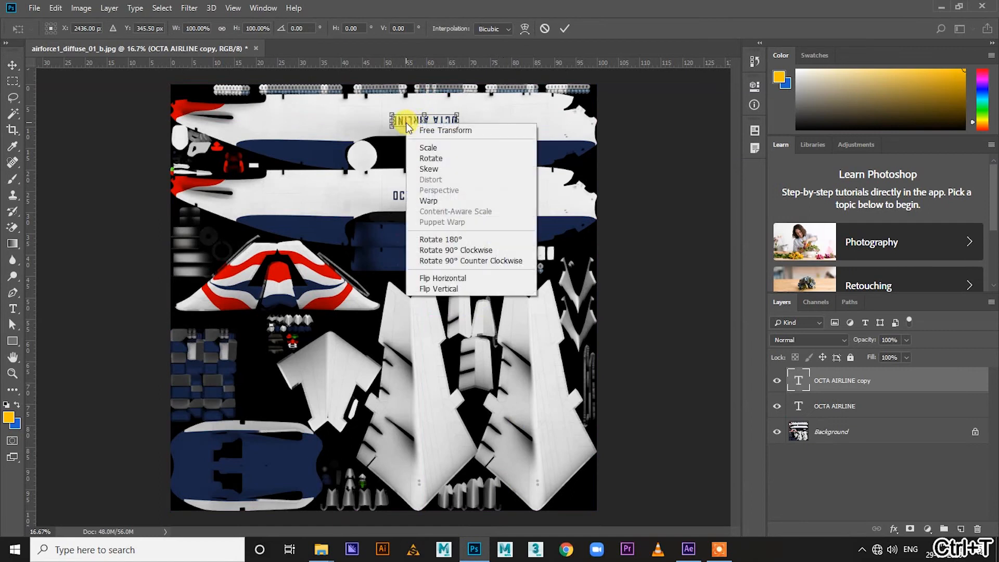
click(441, 289)
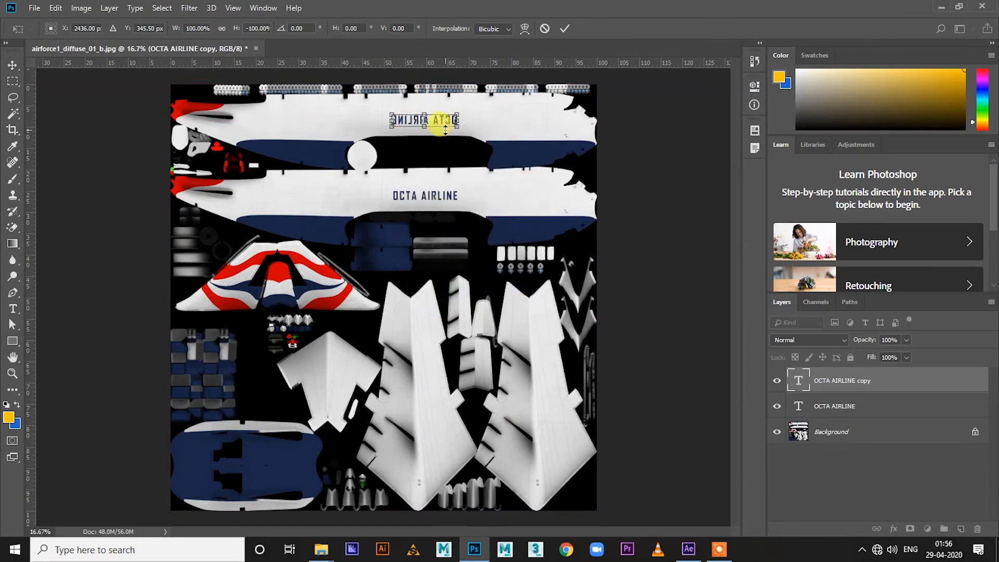
key(Return)
Step: Save the re-flipped texture as a PNG, replacing airforce1_diffuse_01_b in the on line class folder on Local Disk (D:), with the large file size option
key(ctrl+s)
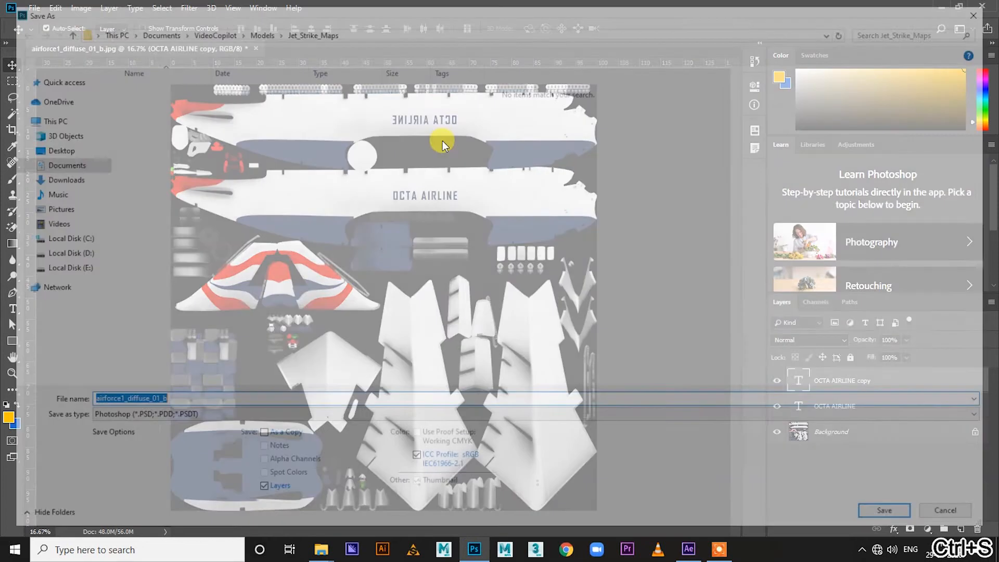
click(145, 419)
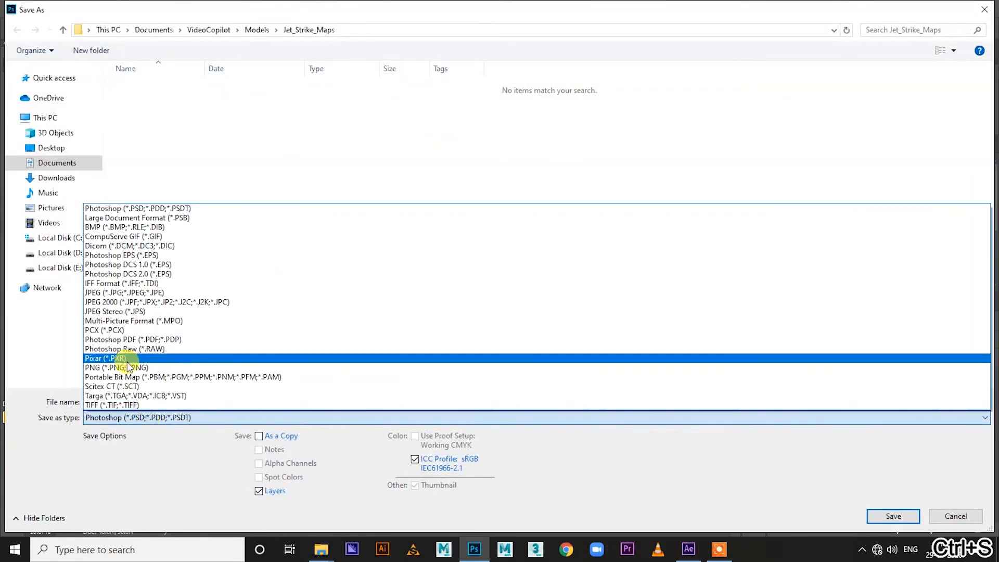
click(112, 363)
click(71, 253)
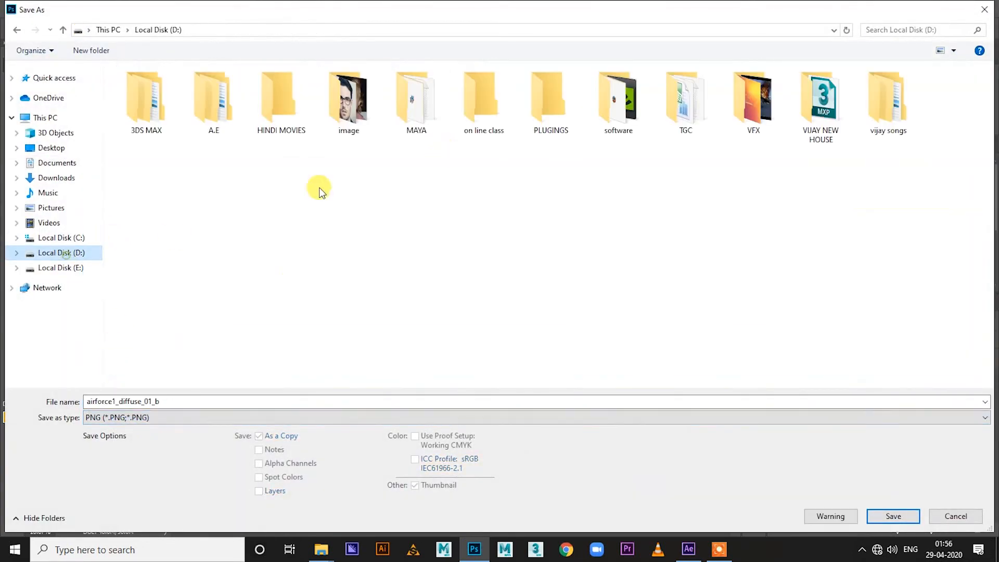
double_click(240, 127)
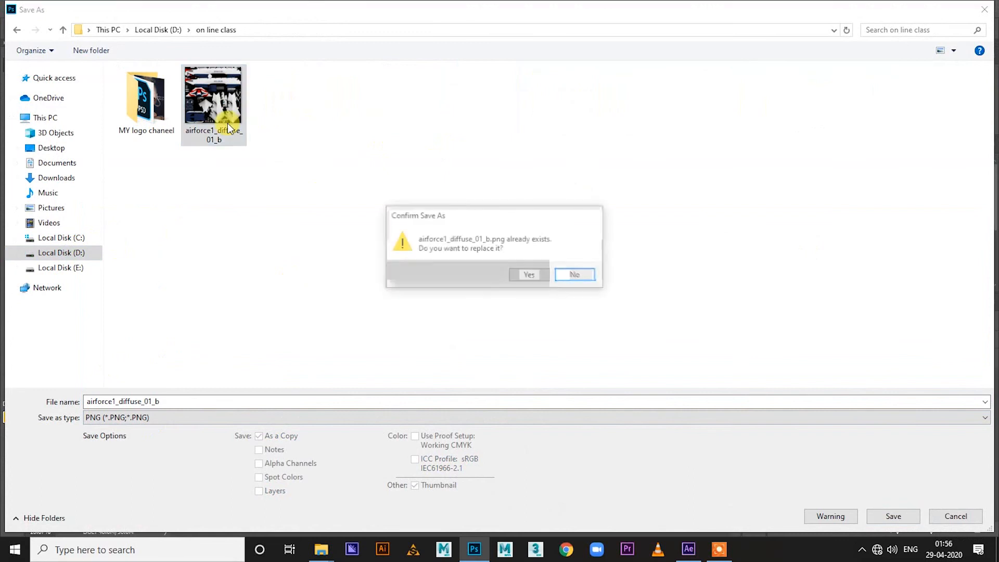
click(530, 274)
click(567, 159)
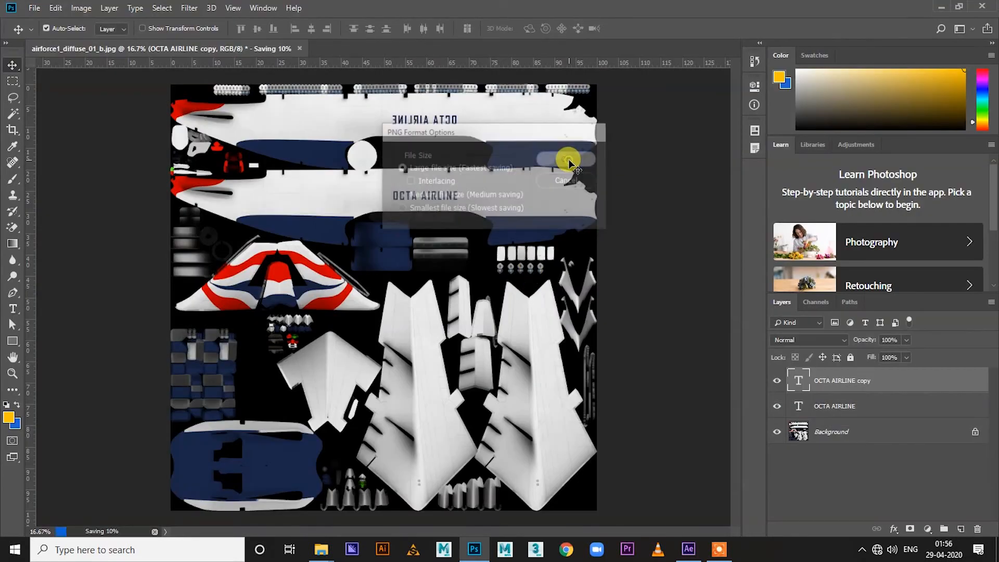
Step: Switch back to Scene Setup and refresh the Body's diffuse texture with the updated airforce1_diffuse_01_b.png
click(688, 556)
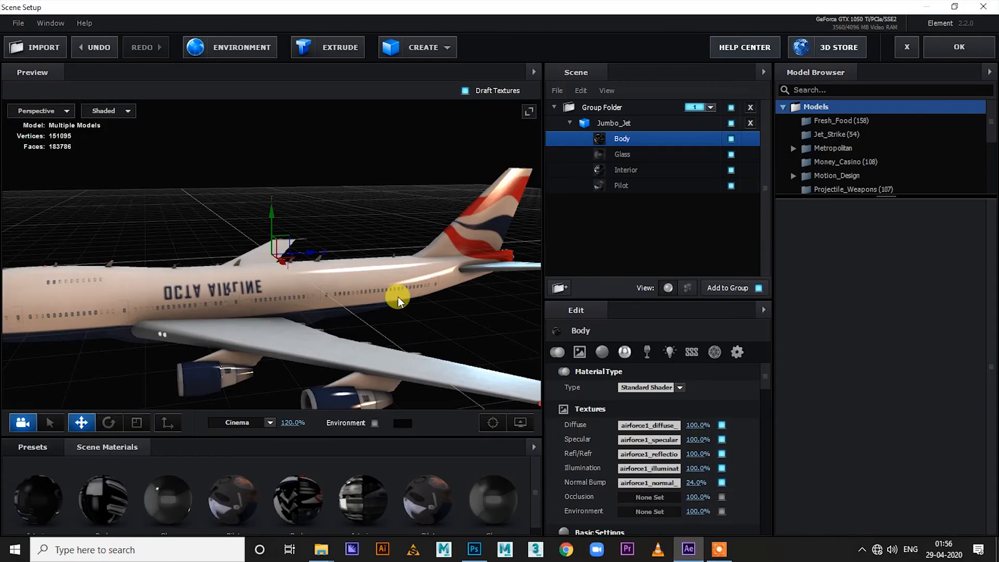
click(642, 425)
click(841, 508)
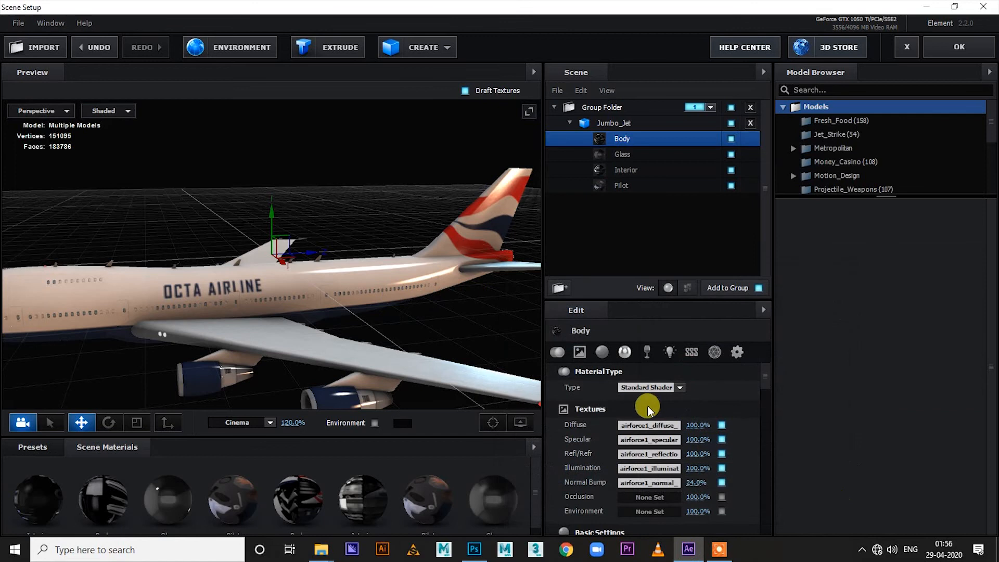
click(640, 426)
click(699, 307)
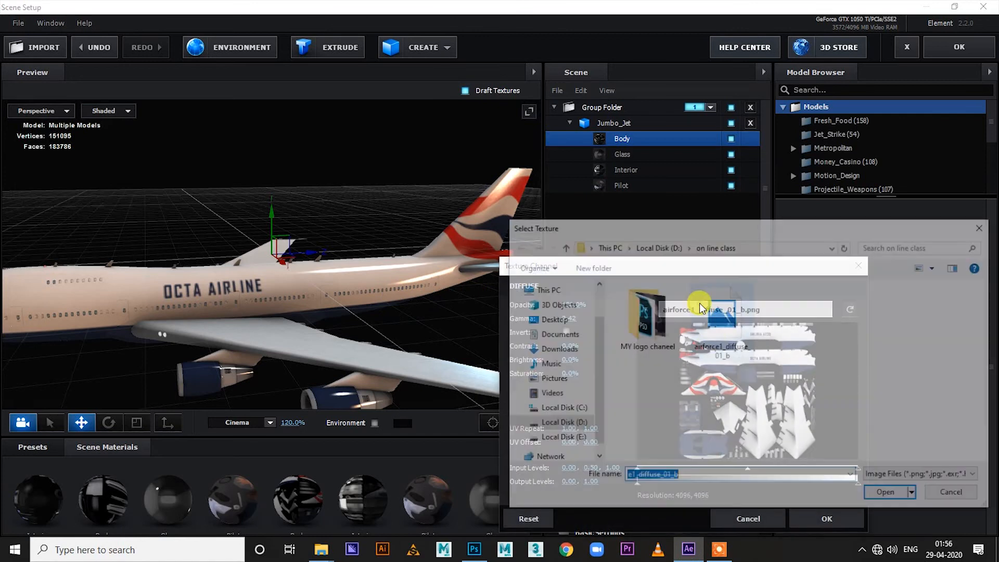
double_click(720, 330)
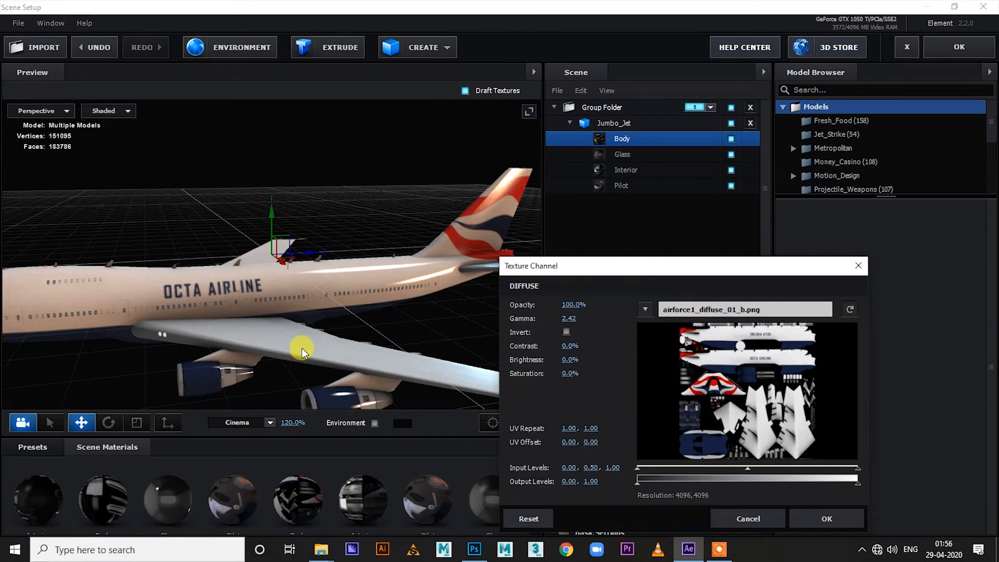
click(749, 518)
Step: Inspect the OCTA AIRLINE lettering up close on the opposite side of the plane's fuselage
drag(168, 254, 389, 301)
scroll(389, 302, up, 3)
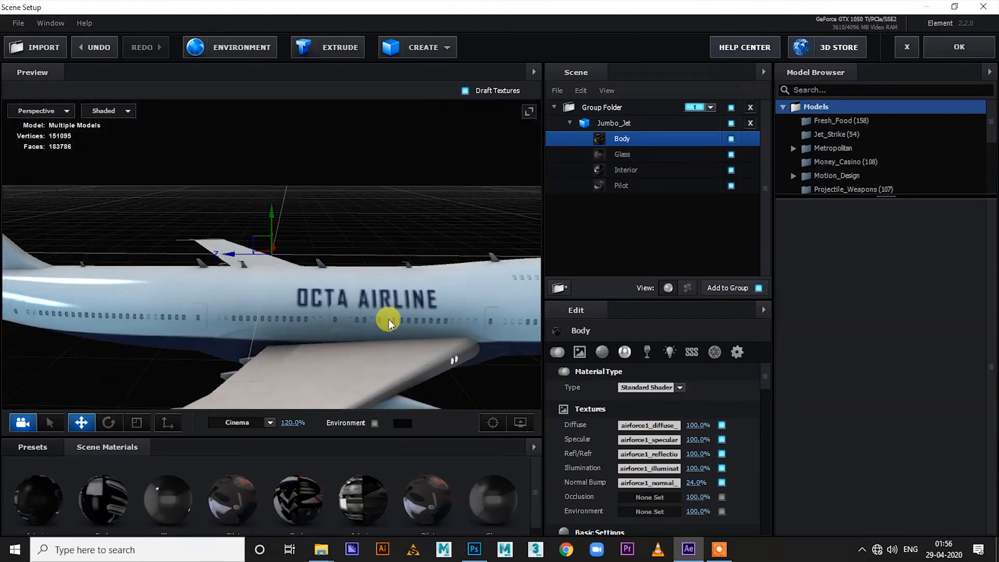
Step: Accept the Scene Setup changes and preview the composition full screen from the first frame with the red layer outlines deselected
drag(411, 330, 410, 326)
click(959, 47)
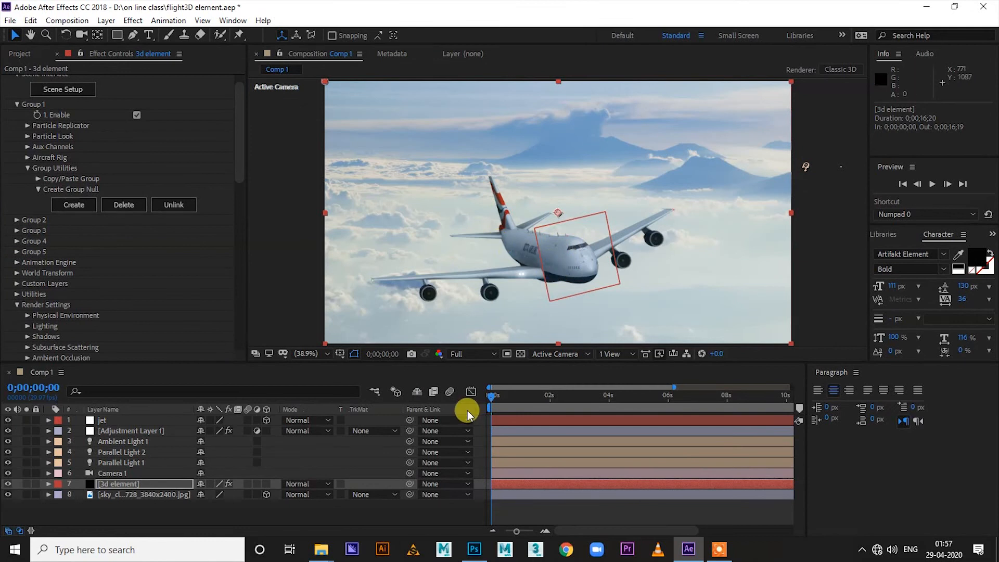
click(488, 397)
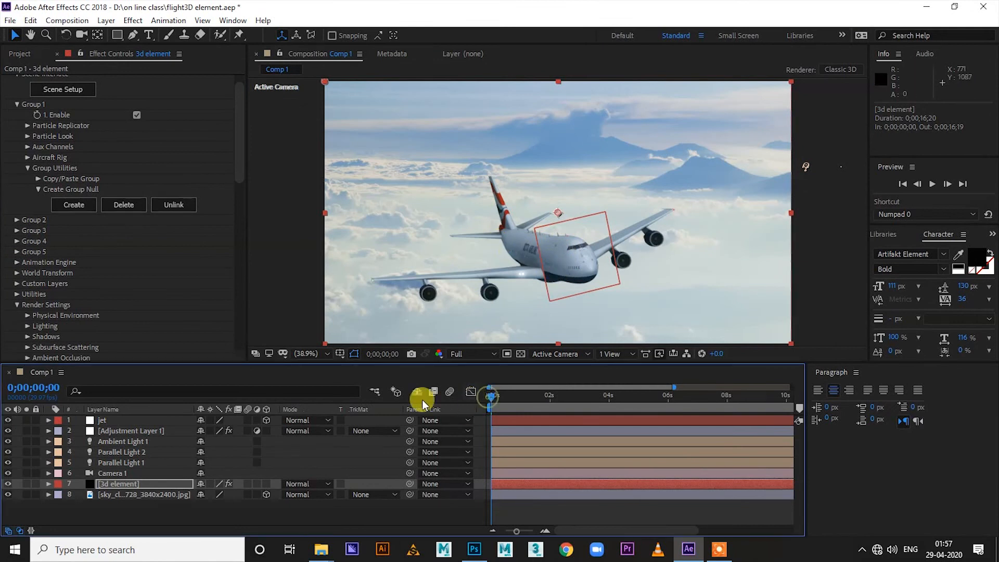
click(309, 355)
click(320, 148)
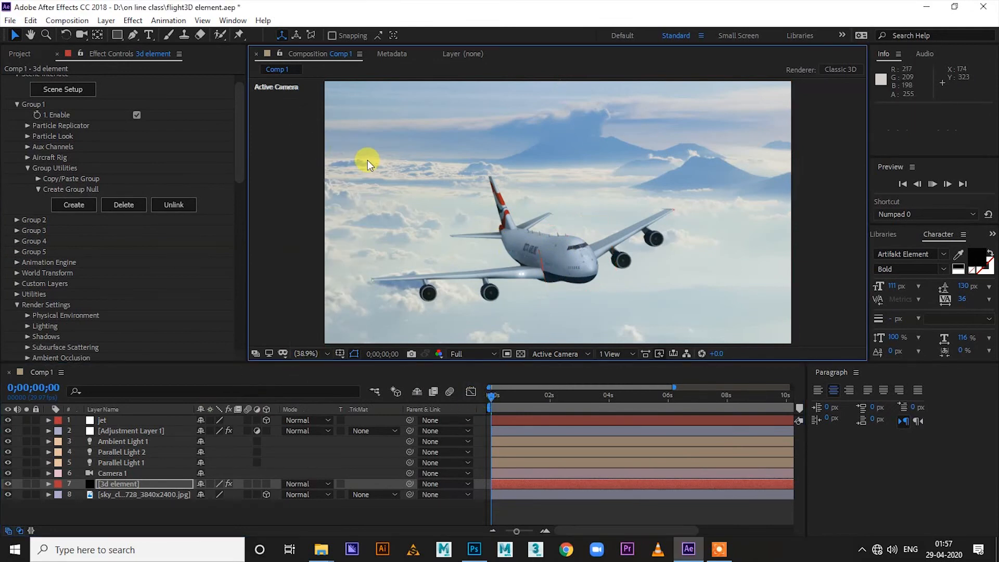
key(KP_0)
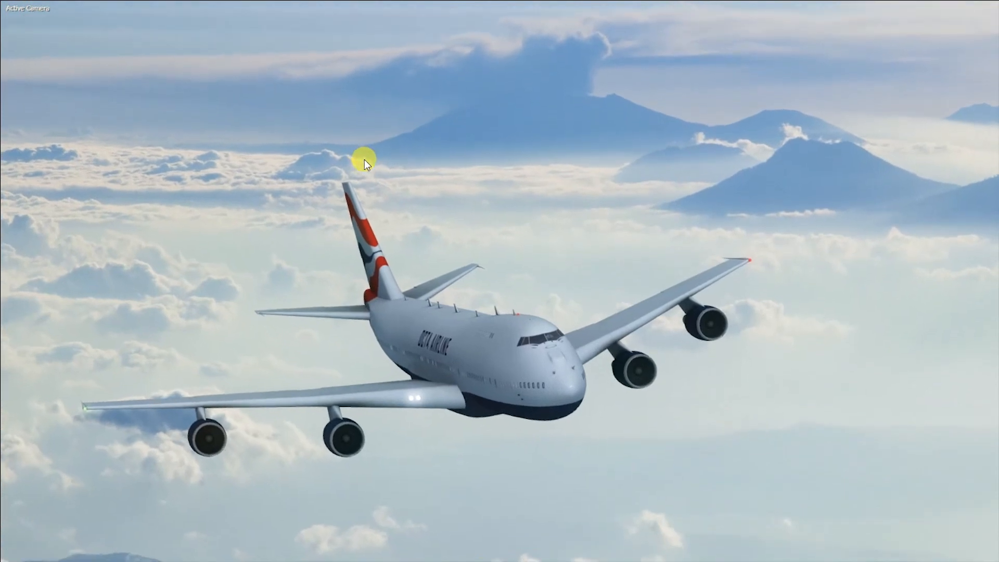
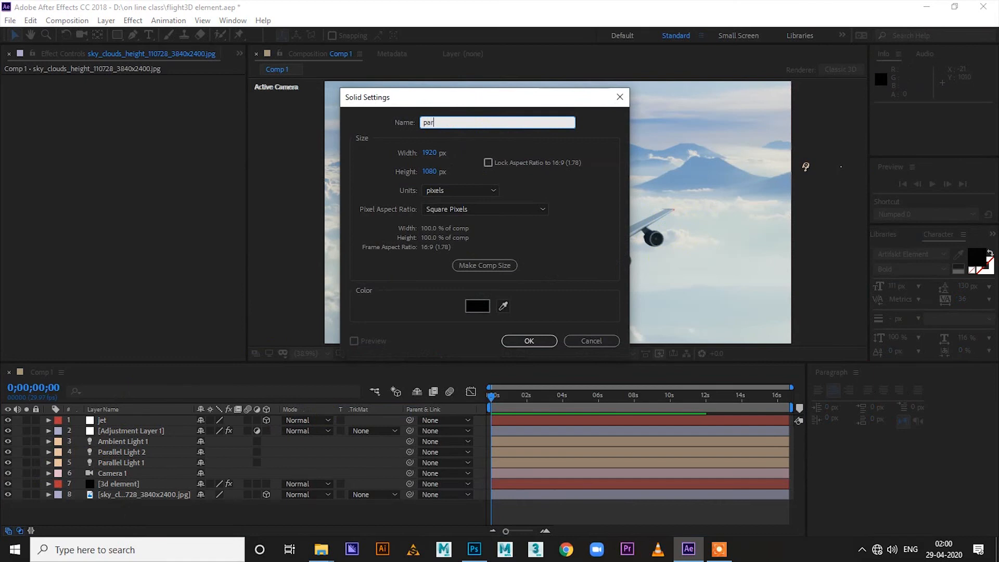
Step: Create a black 1920 x 1080 px solid layer named partical
text(tical)
click(532, 344)
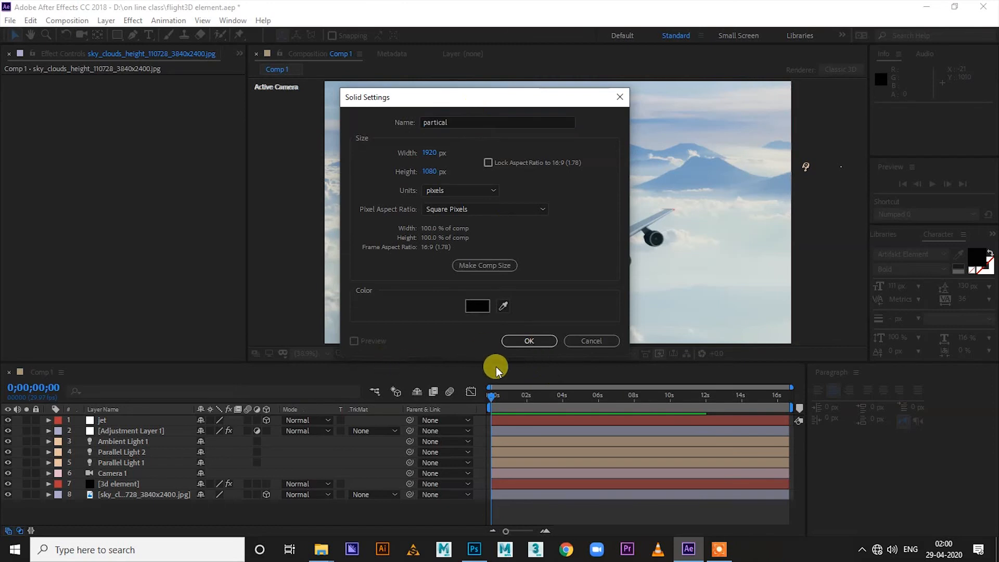
click(530, 341)
Step: Apply the Trapcode Particular effect to the partical layer and solo the layer, viewing its particles at 0;00;02;19
click(120, 418)
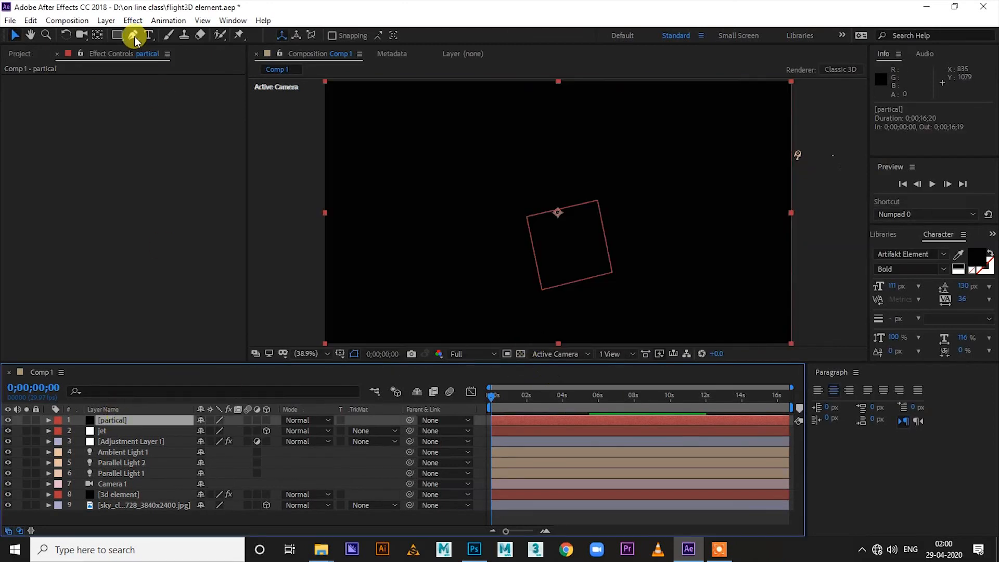
click(133, 20)
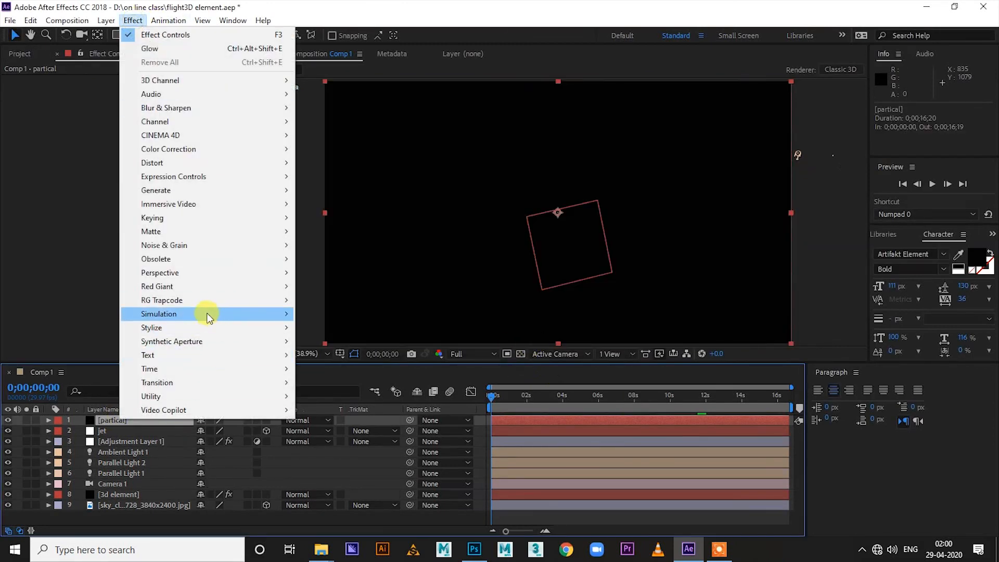
mouse_move(195, 301)
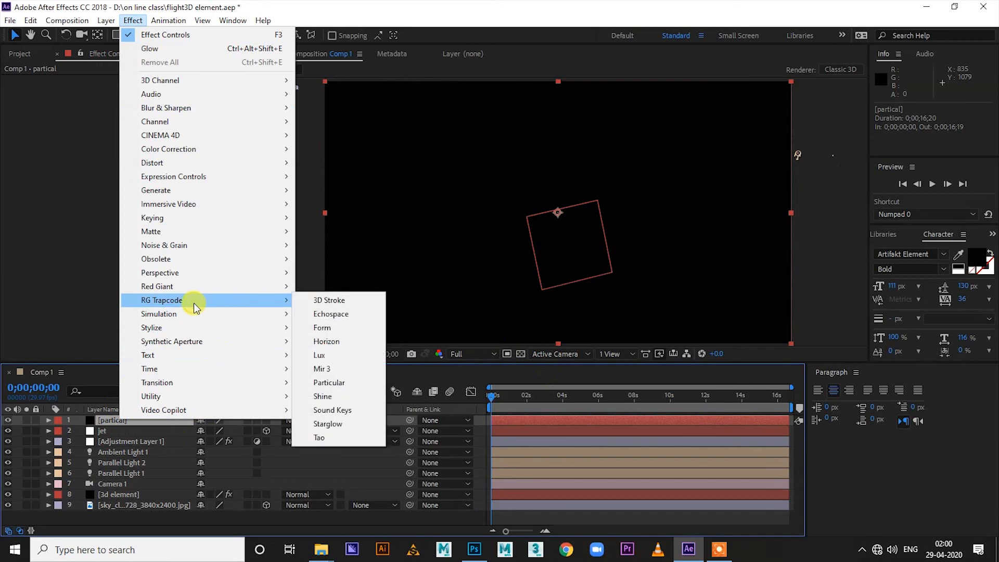
click(335, 384)
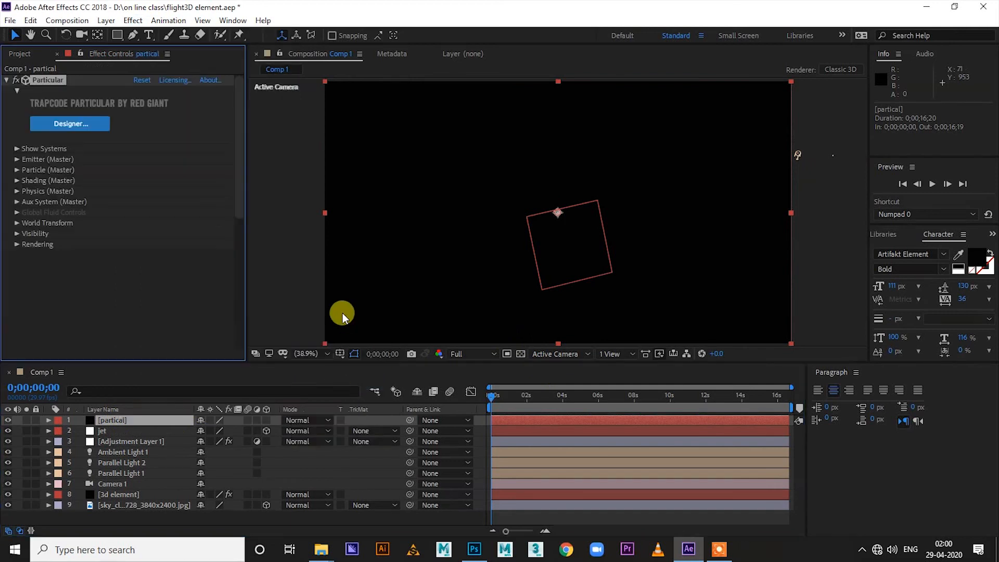
click(114, 420)
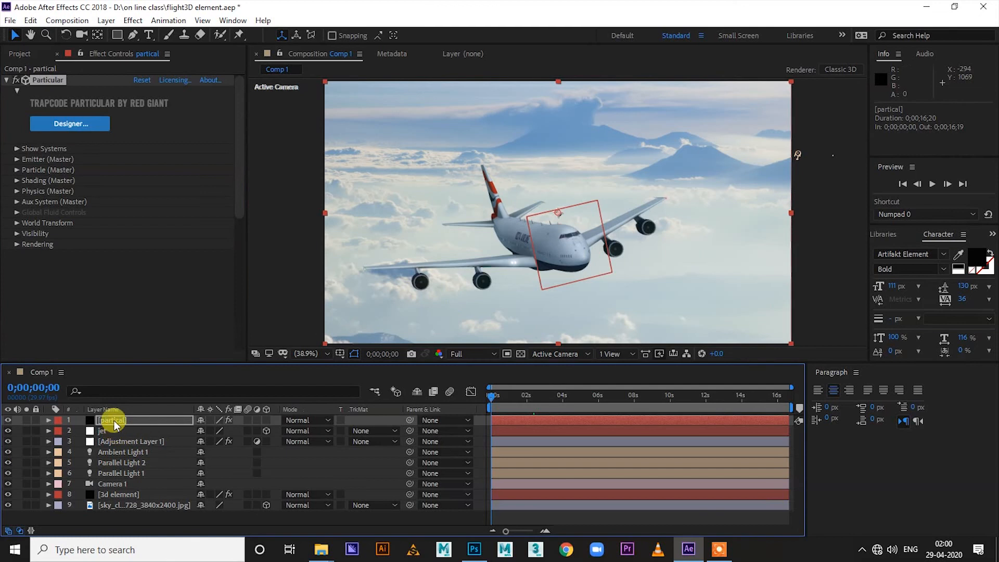
click(26, 419)
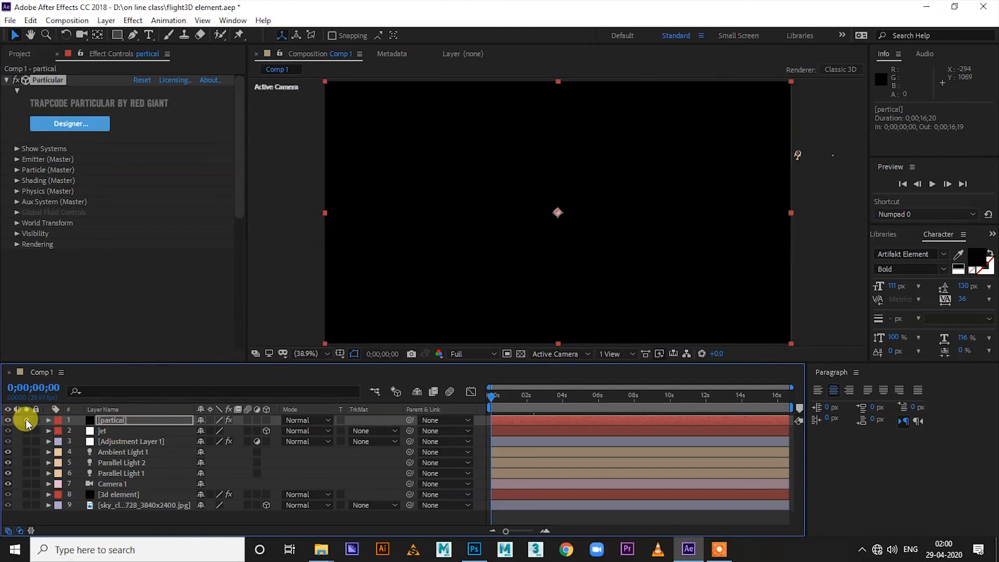
drag(494, 396, 540, 397)
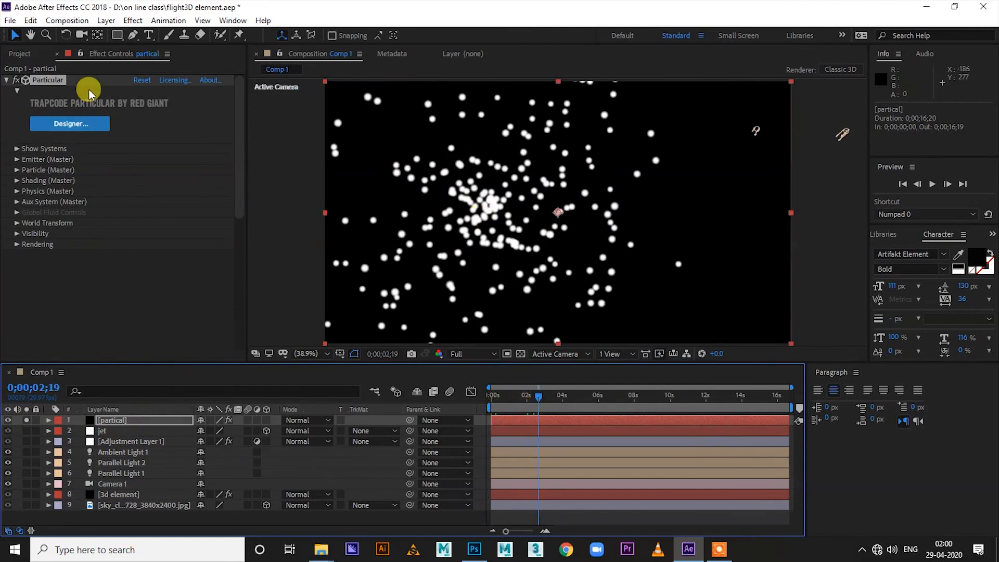
Step: Set Particular's emitter type to Box and its emitter size mode to XYZ Individual
click(17, 158)
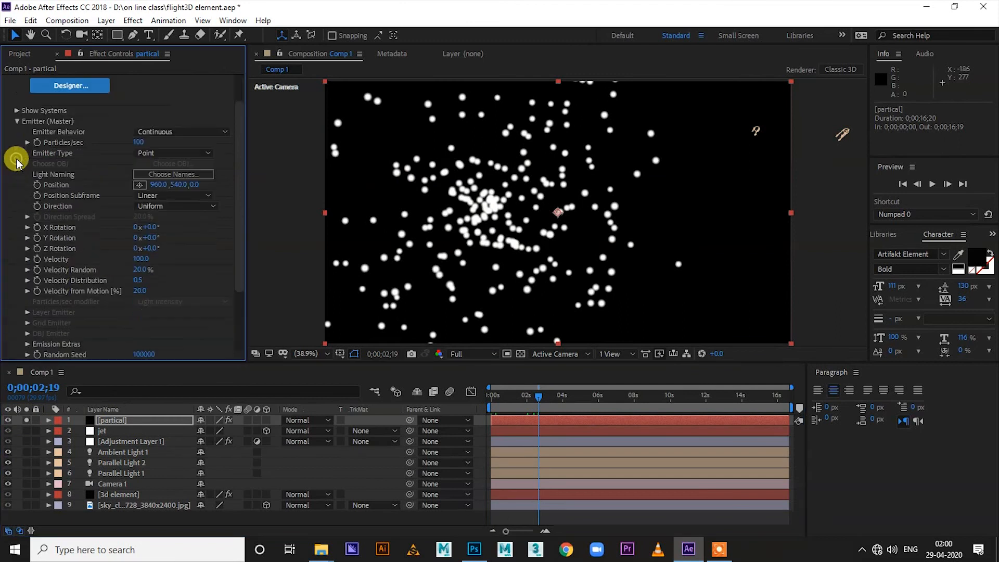
click(157, 152)
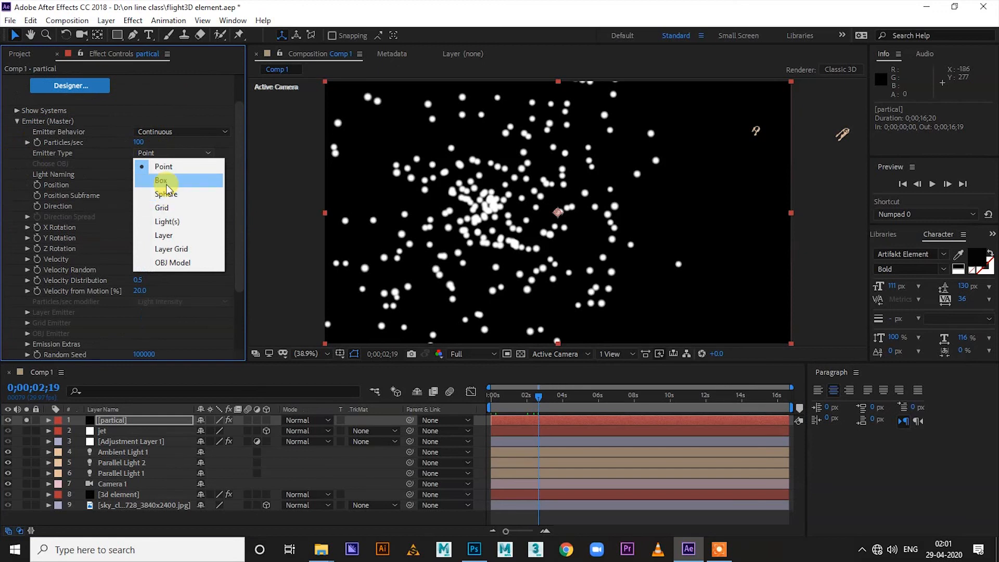
click(151, 182)
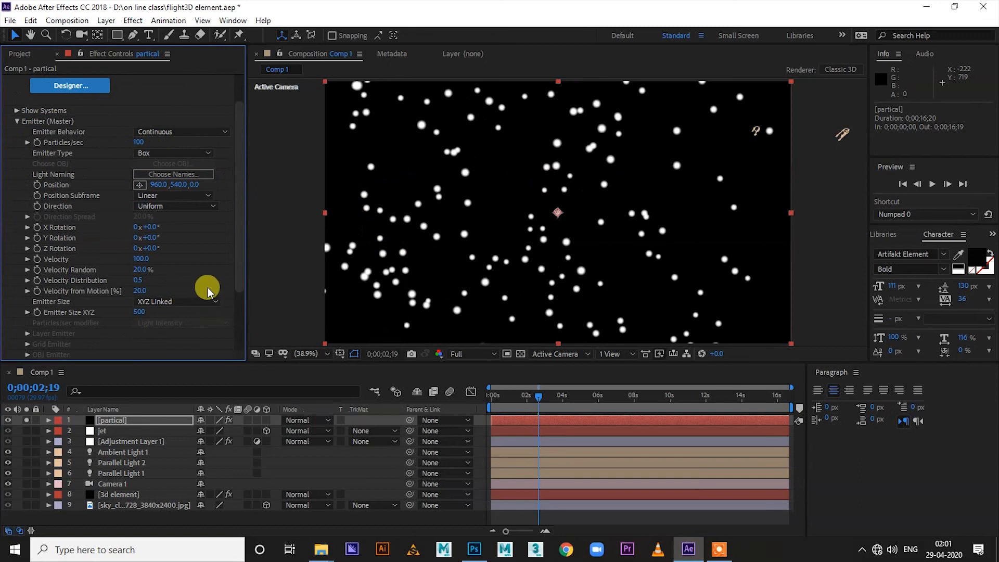
click(155, 303)
click(164, 333)
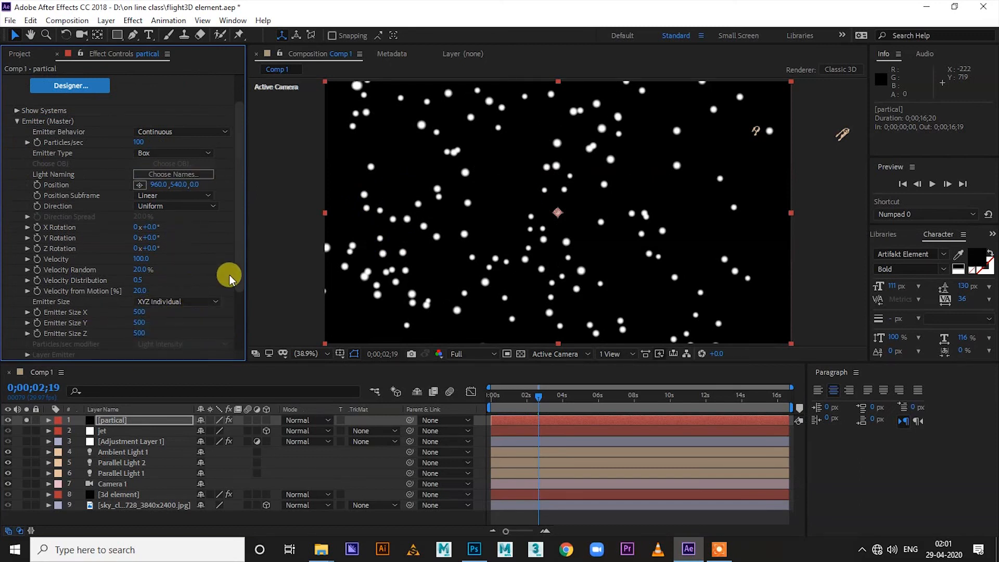
Step: Set the emitter size to 626 in X and 702 in Z, raise the velocity to 880, and check the particles at 0;00;03;13
drag(239, 273, 240, 286)
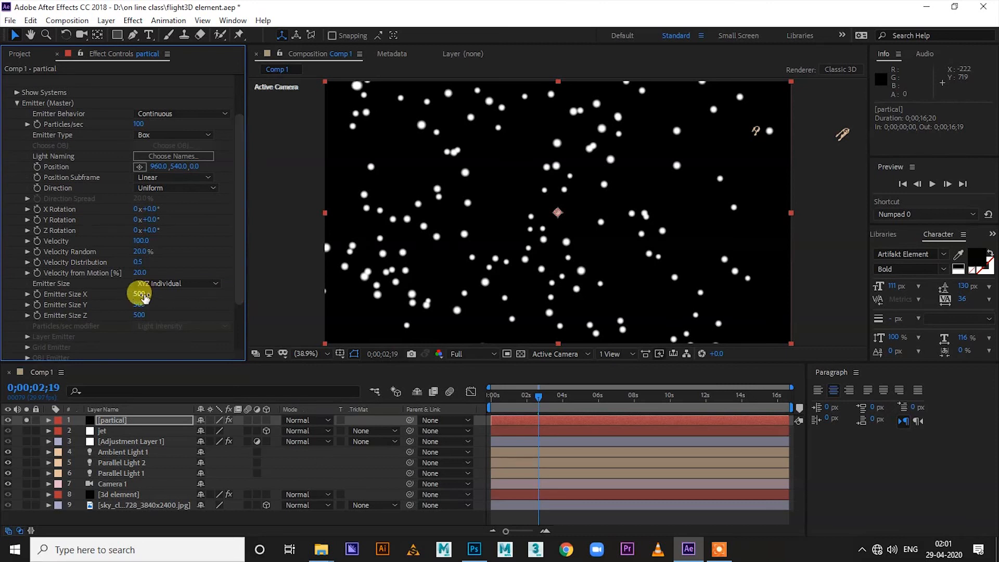
drag(144, 294, 220, 299)
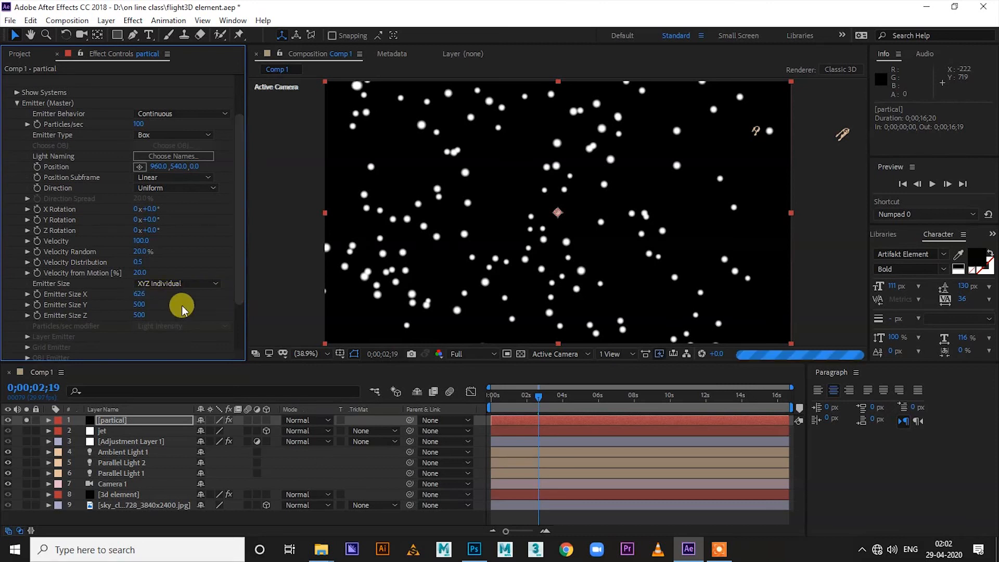
drag(138, 313, 218, 313)
drag(138, 313, 161, 311)
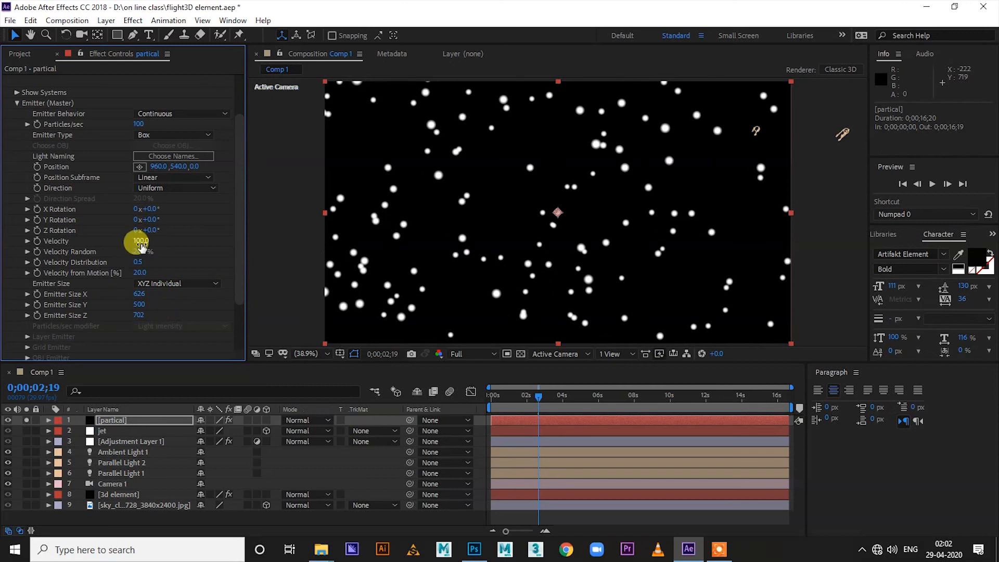
drag(162, 244, 198, 250)
mouse_move(538, 397)
mouse_down()
mouse_move(593, 397)
mouse_move(552, 398)
mouse_up()
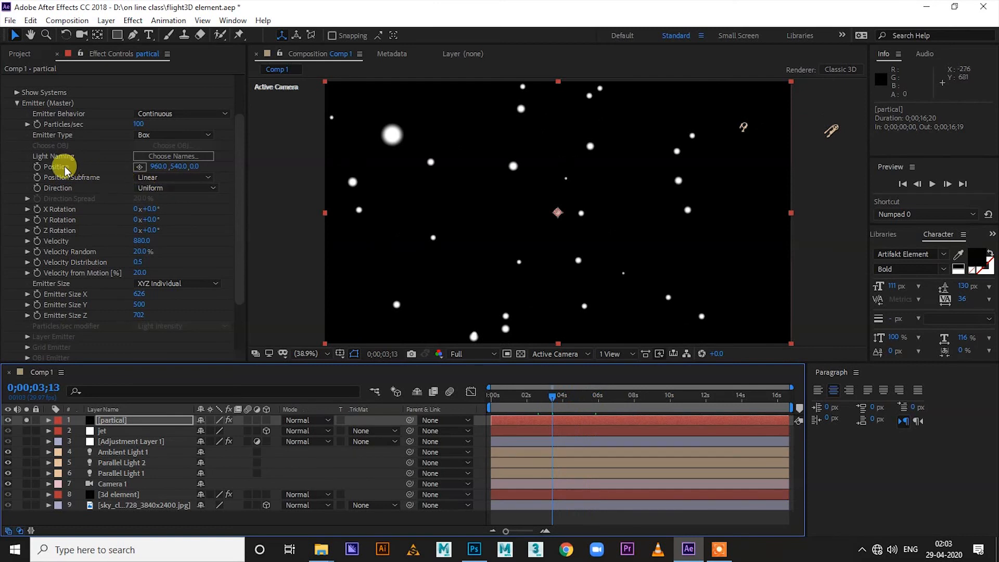
Step: Try an emitter Z position of -1500, readjust it to -479, and check the particle spread at 0;00;03;27
click(200, 166)
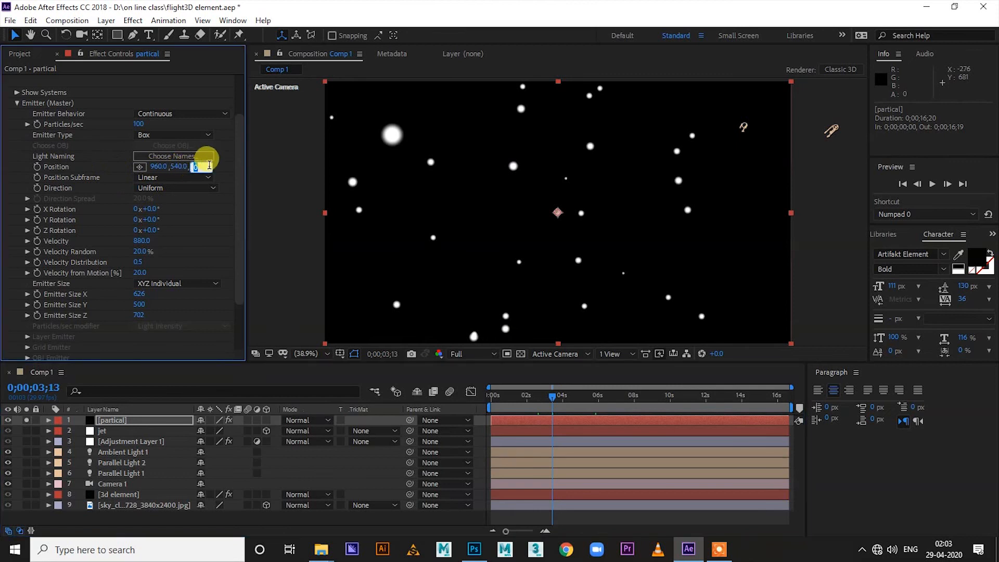
text(-1500)
key(Return)
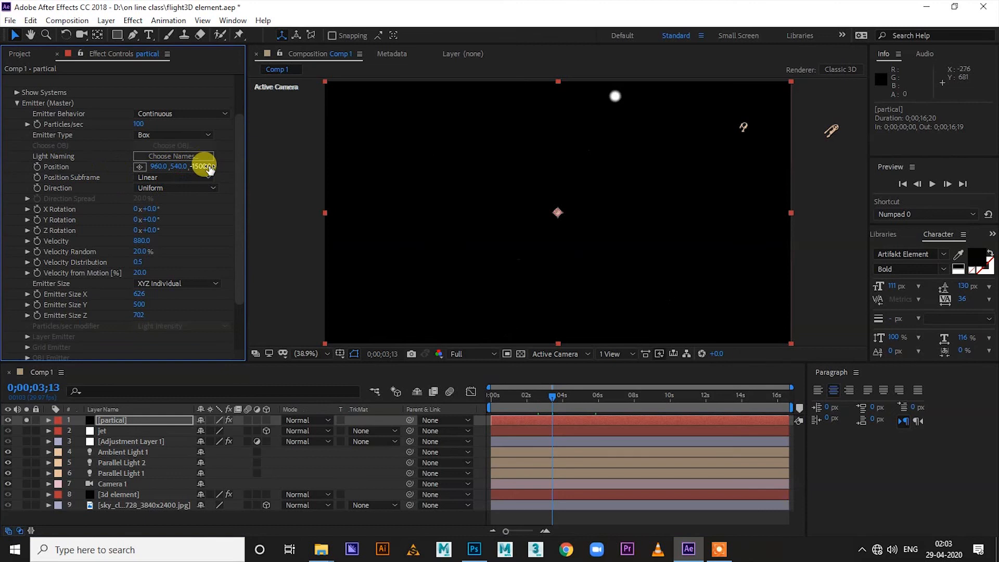
drag(497, 391, 579, 396)
drag(196, 165, 498, 173)
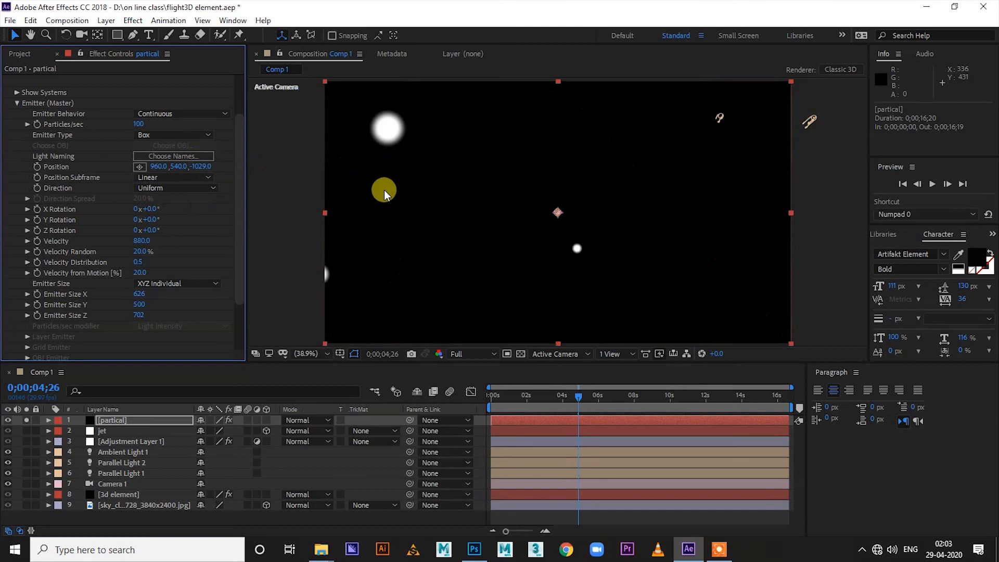
drag(196, 166, 226, 168)
drag(499, 394, 560, 394)
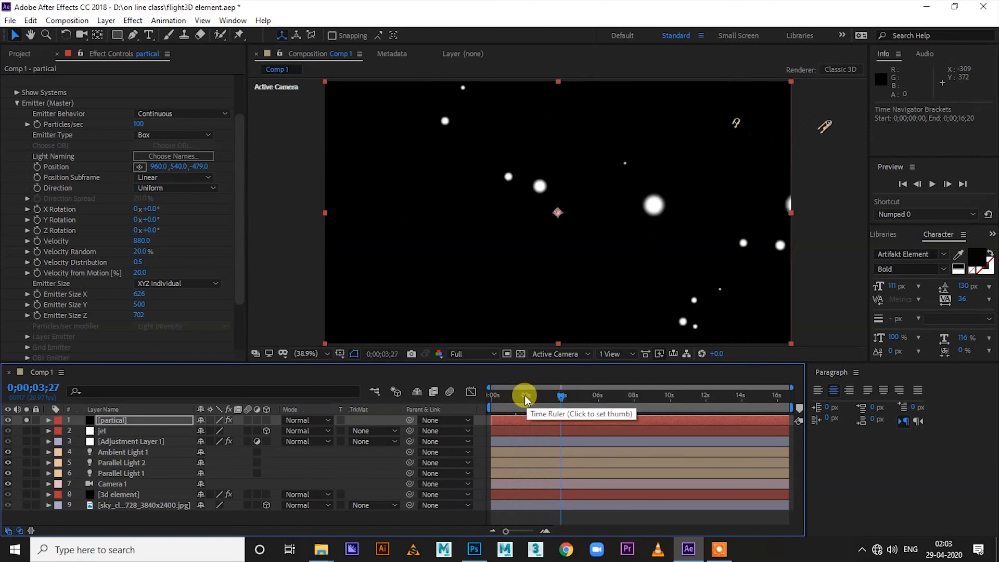
Step: Set the particle size to 28 in the Particle (Master) settings
scroll(107, 319, down, 5)
click(16, 321)
scroll(102, 323, down, 10)
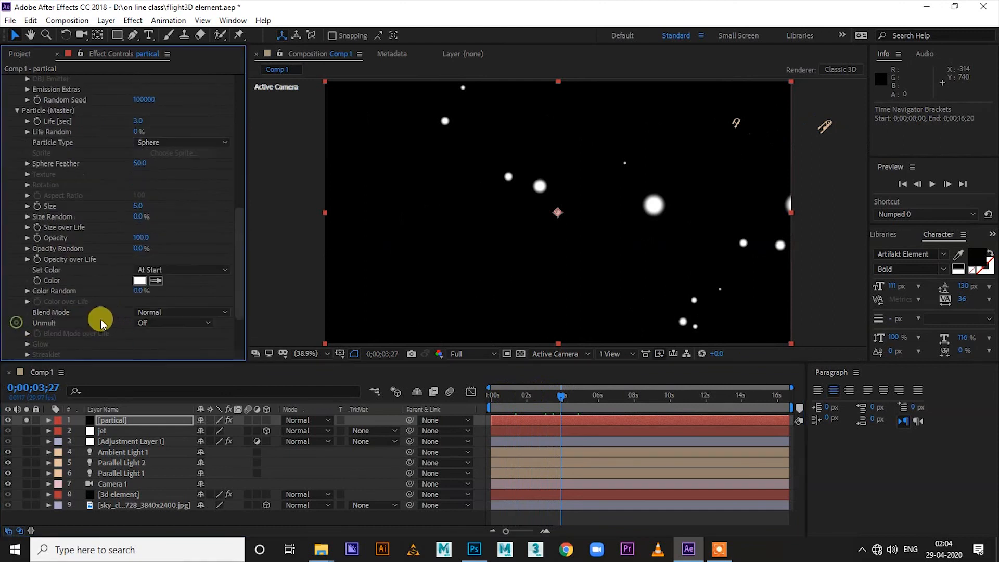
drag(154, 205, 181, 208)
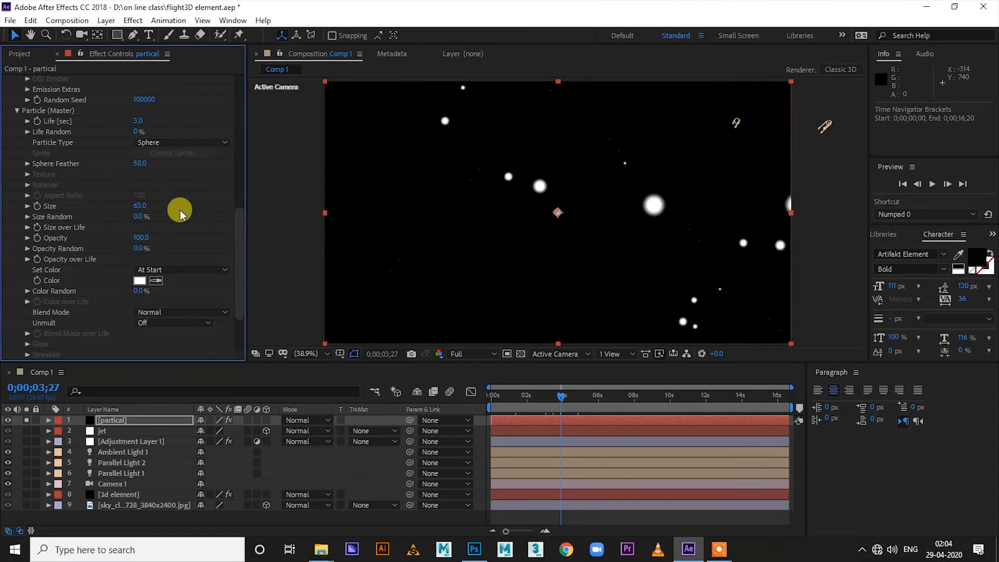
drag(155, 208, 112, 212)
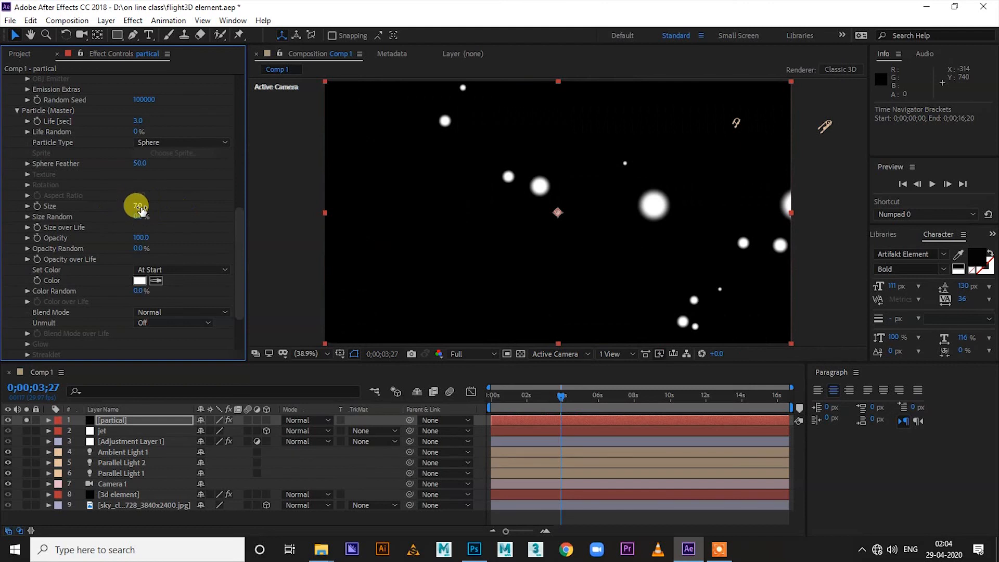
drag(141, 209, 153, 207)
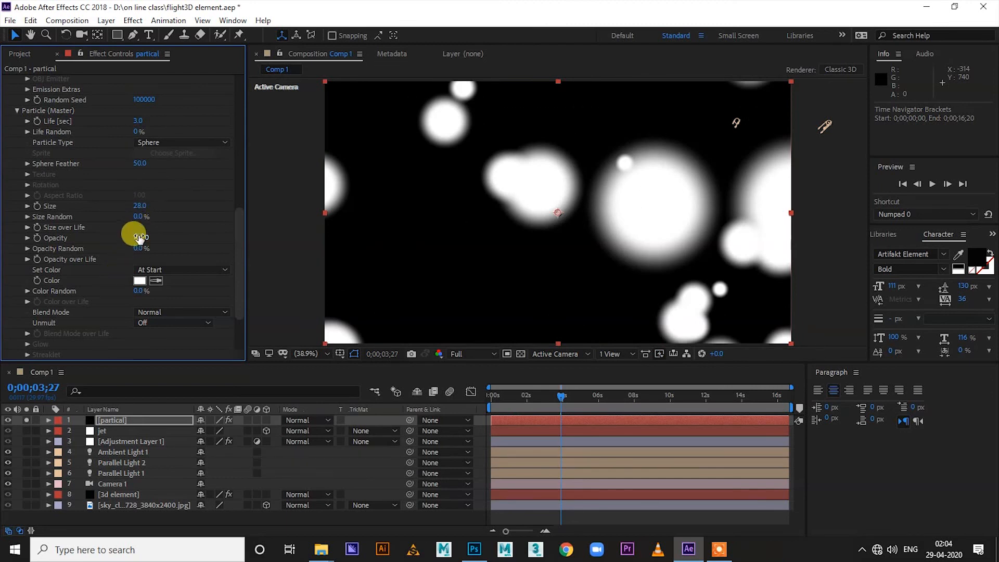
Step: Lower the particle opacity to 4 and turn off solo for the partical layer
mouse_move(141, 237)
mouse_down()
mouse_move(112, 245)
mouse_move(145, 237)
mouse_up()
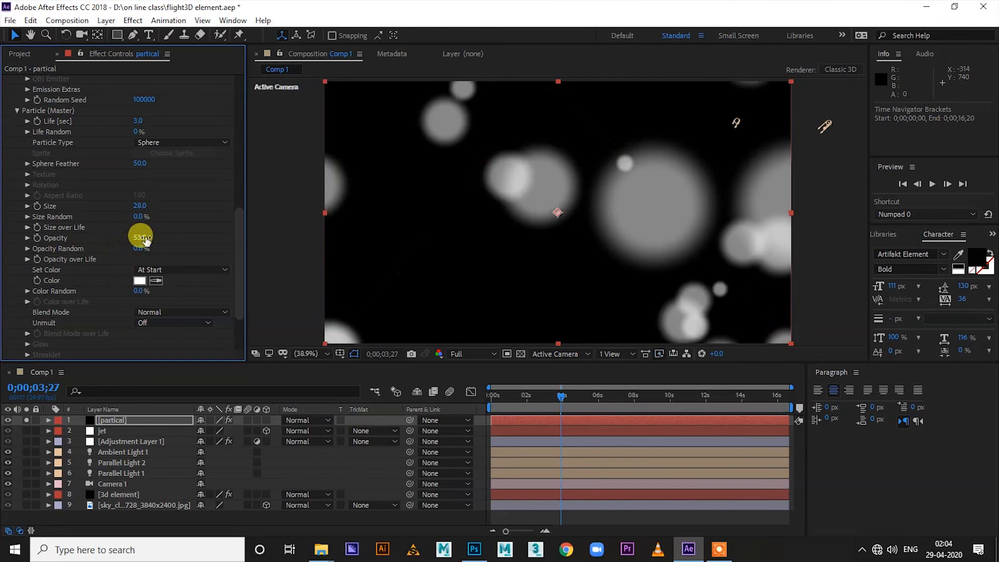
drag(138, 239, 114, 257)
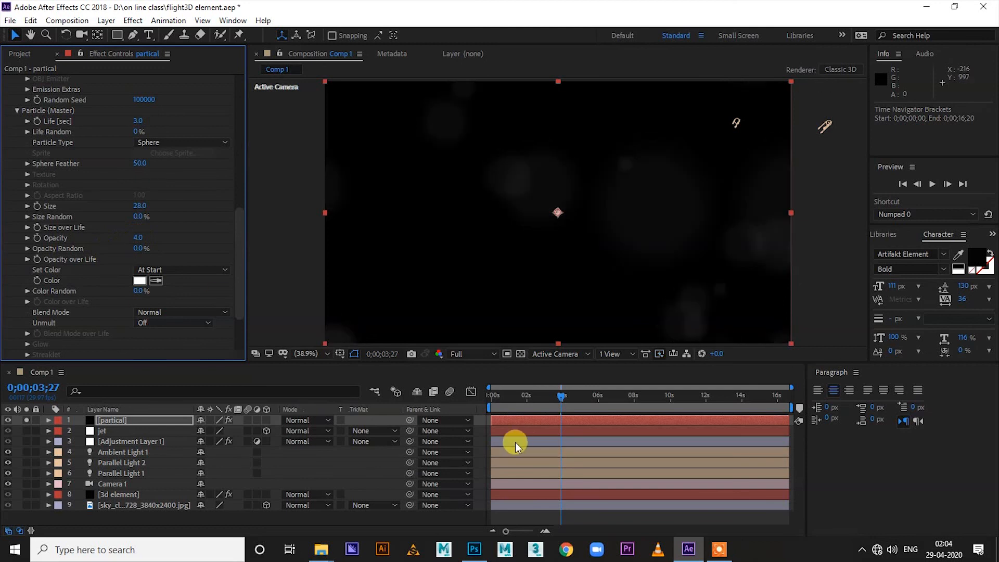
click(27, 421)
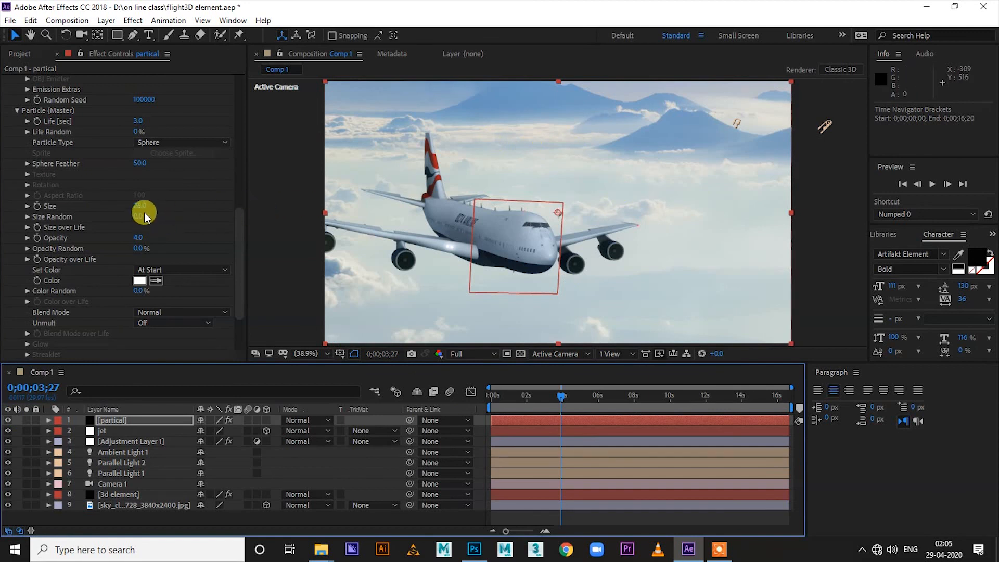
Step: Raise the particle opacity to 34 in the Particle (Master) settings and keep Opacity Random at 0%
mouse_move(144, 244)
mouse_down()
mouse_move(139, 238)
mouse_move(160, 238)
mouse_up()
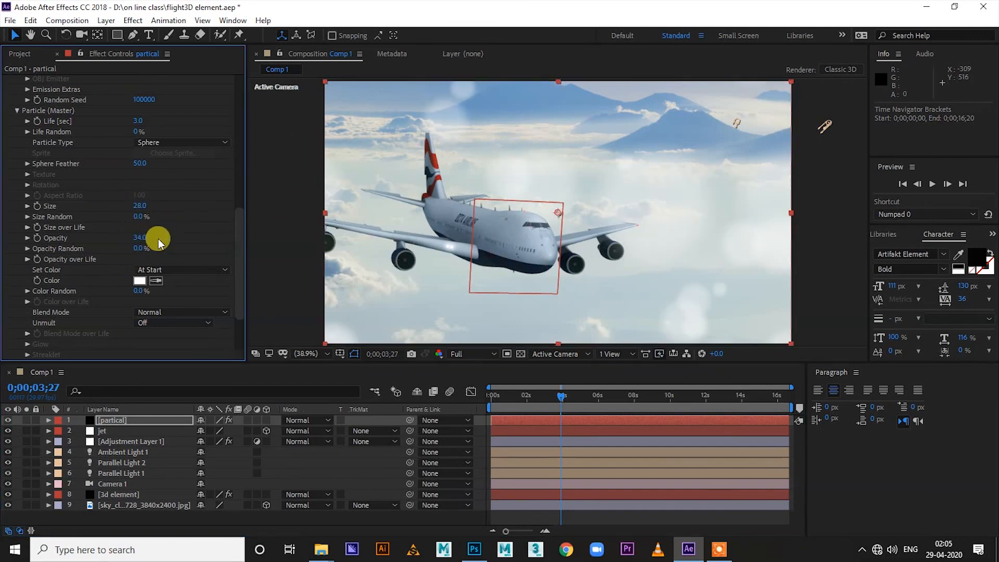
click(138, 238)
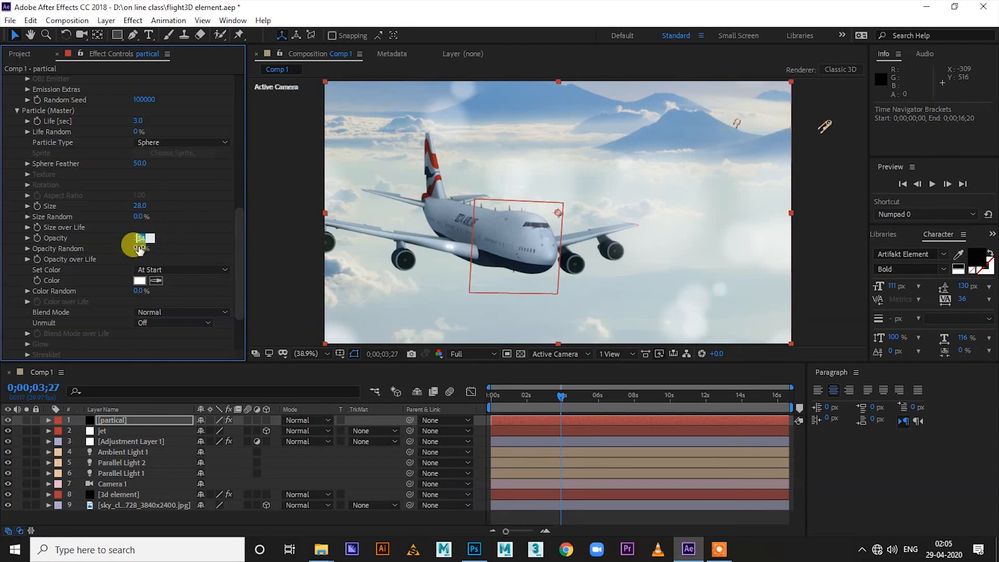
mouse_move(138, 250)
mouse_down()
mouse_move(154, 251)
mouse_move(133, 254)
mouse_up()
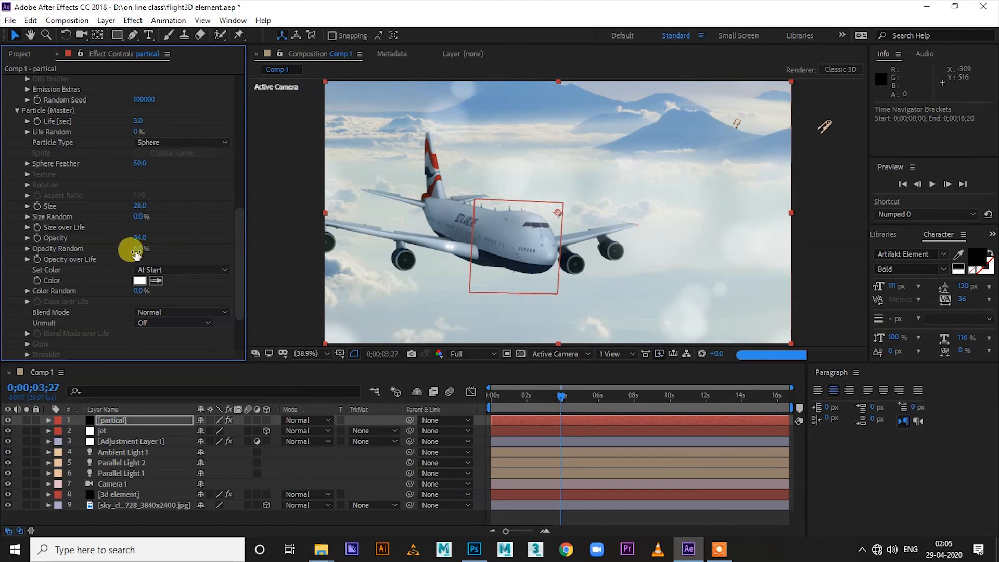
click(139, 248)
text(0)
key(Return)
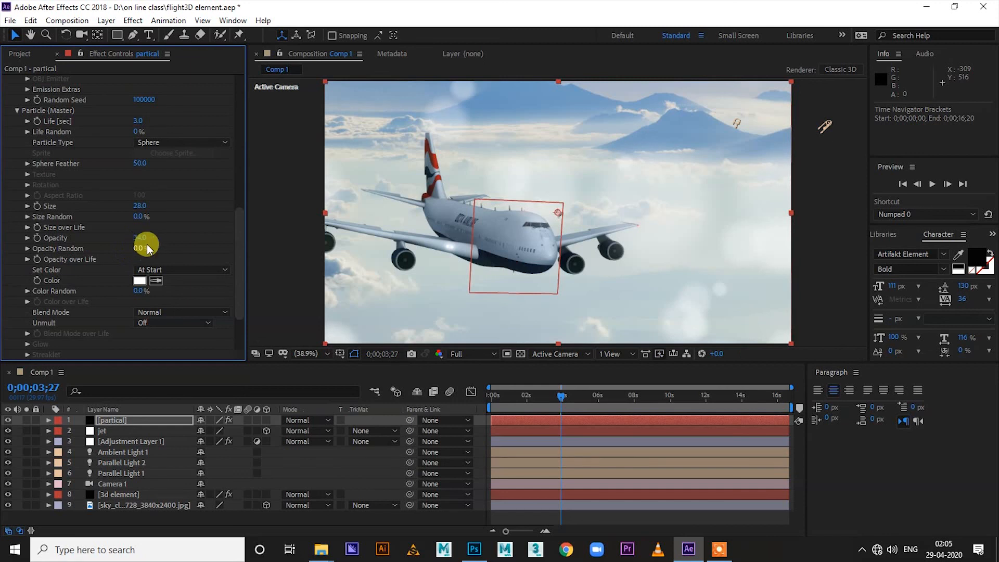
Step: Set the particle size to 49 and preview the flight animation full screen
drag(142, 207, 173, 208)
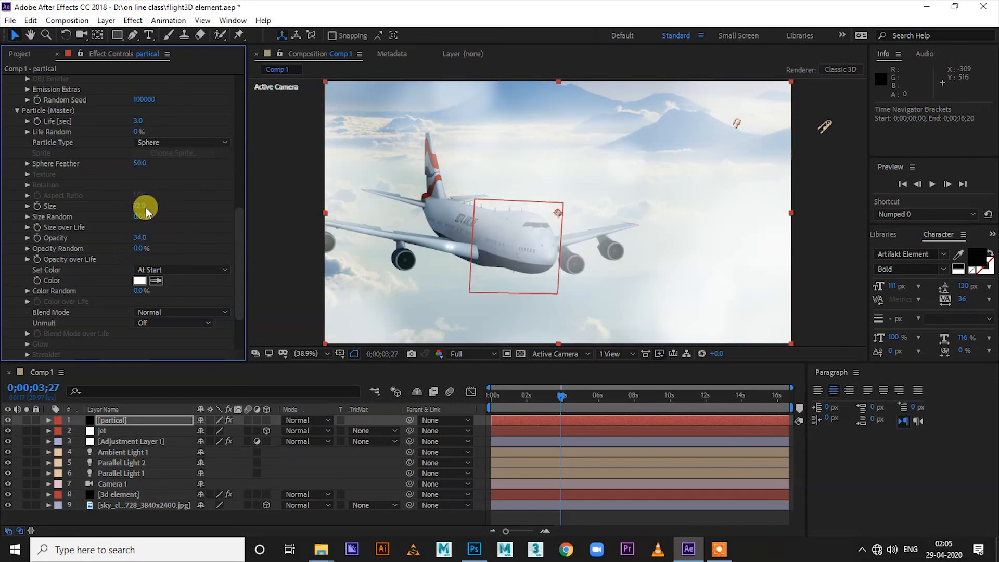
drag(149, 214, 133, 207)
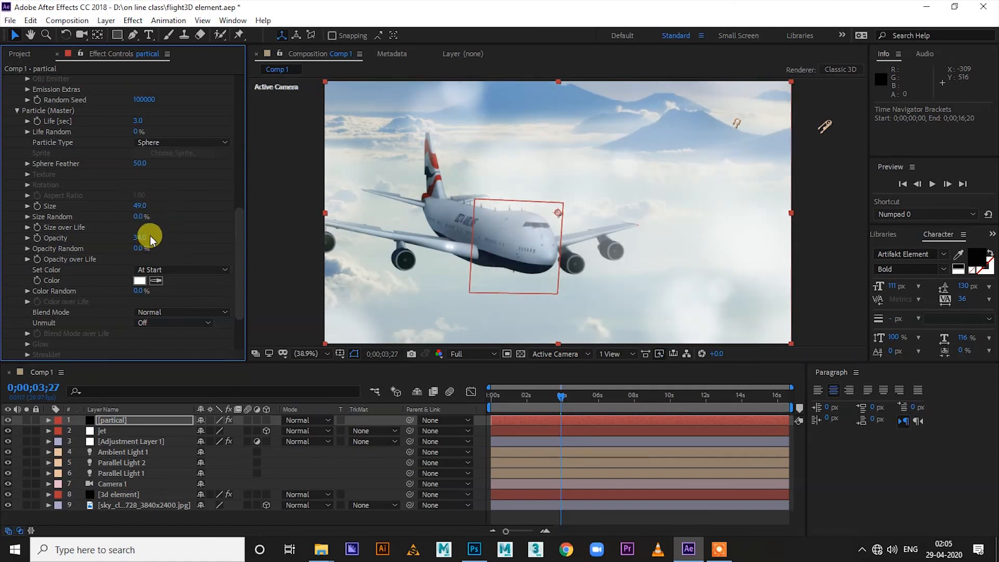
scroll(197, 304, down, 2)
scroll(197, 304, up, 3)
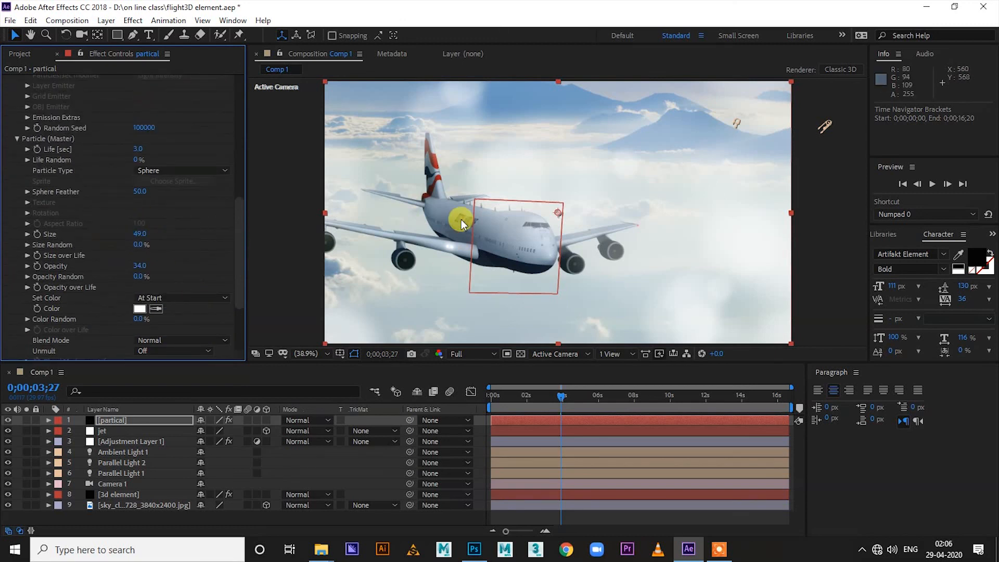
key(KP_0)
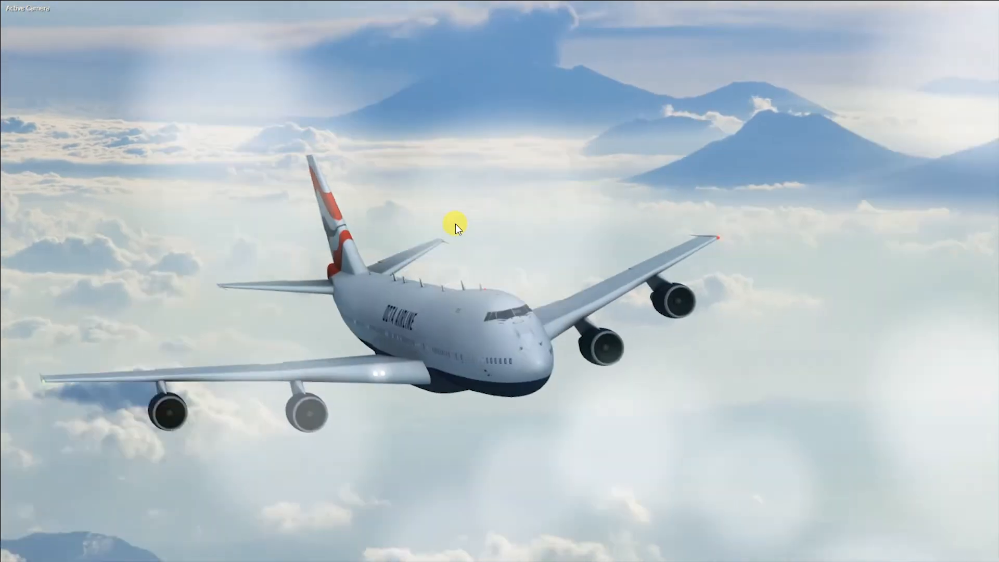
click(455, 224)
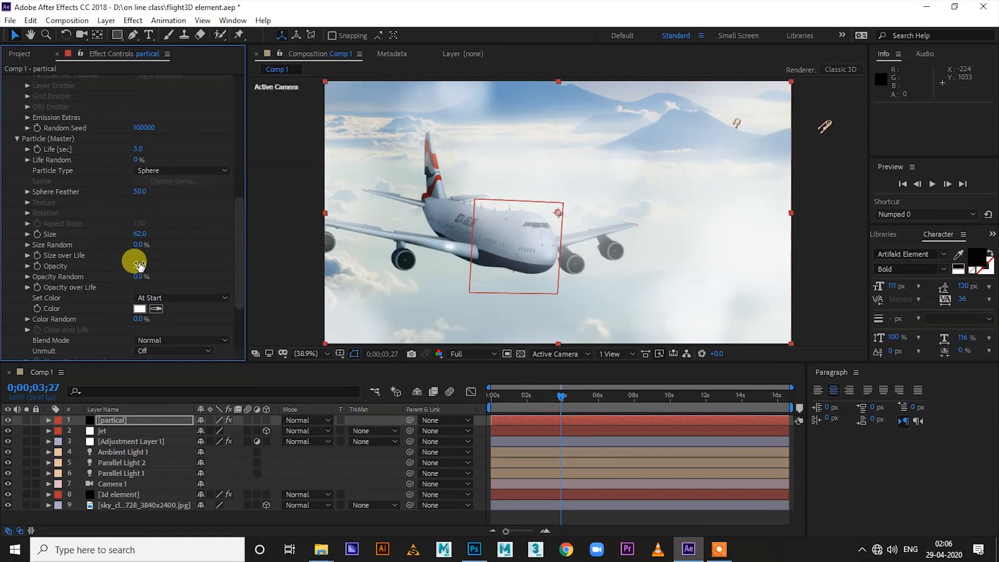
Step: Set the particle size to 62, opacity to 16 and Opacity Random to 68%, and preview the animation full screen
drag(128, 269, 135, 271)
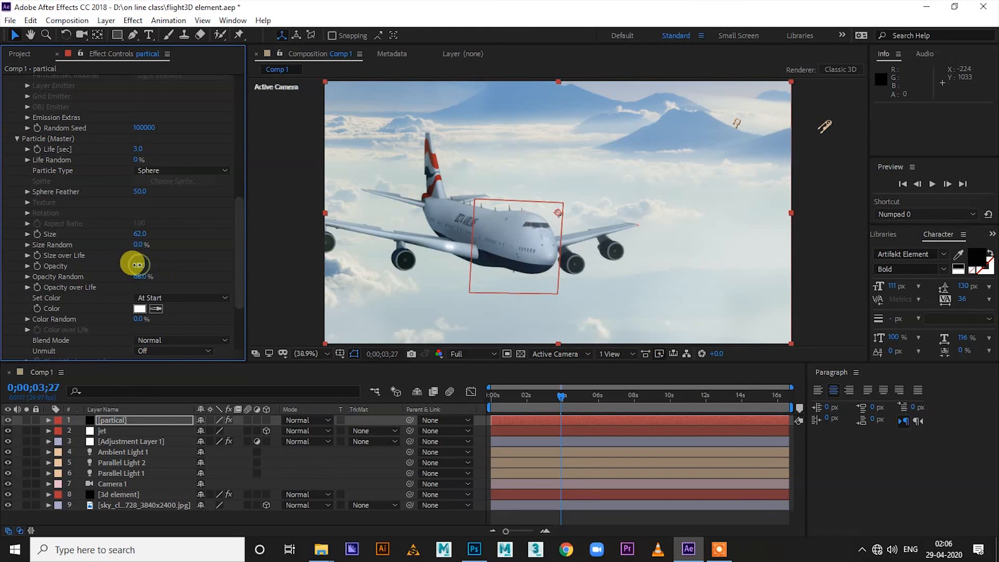
drag(139, 266, 145, 266)
key(KP_0)
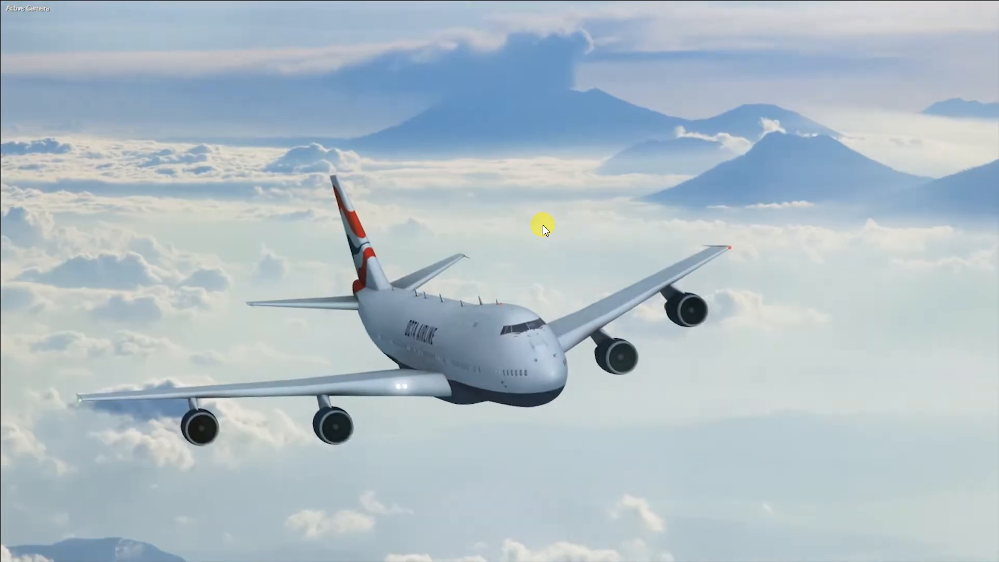
key(Escape)
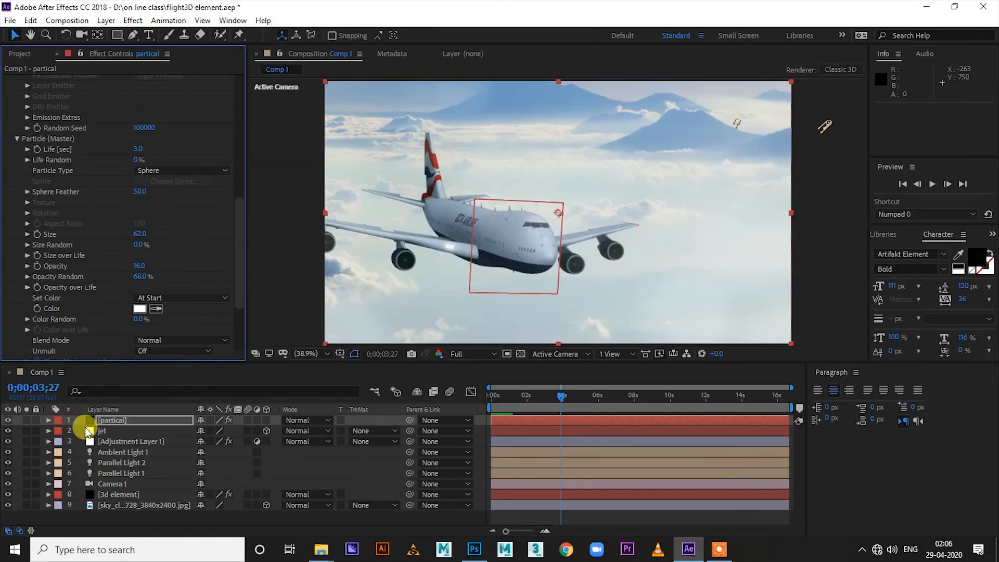
Step: Move the partical layer below Adjustment Layer 1 in the layer stack
drag(112, 423, 117, 448)
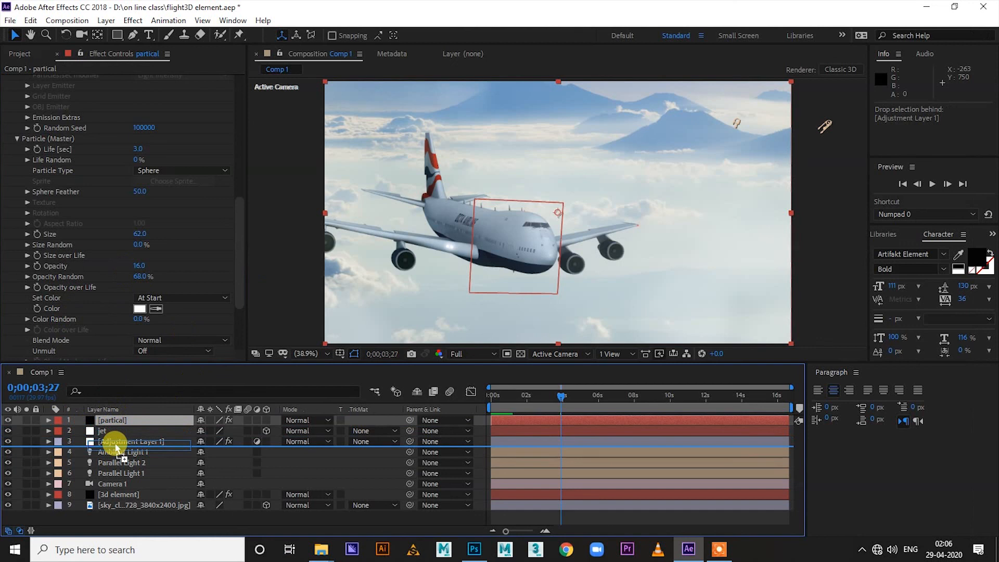
drag(117, 448, 118, 446)
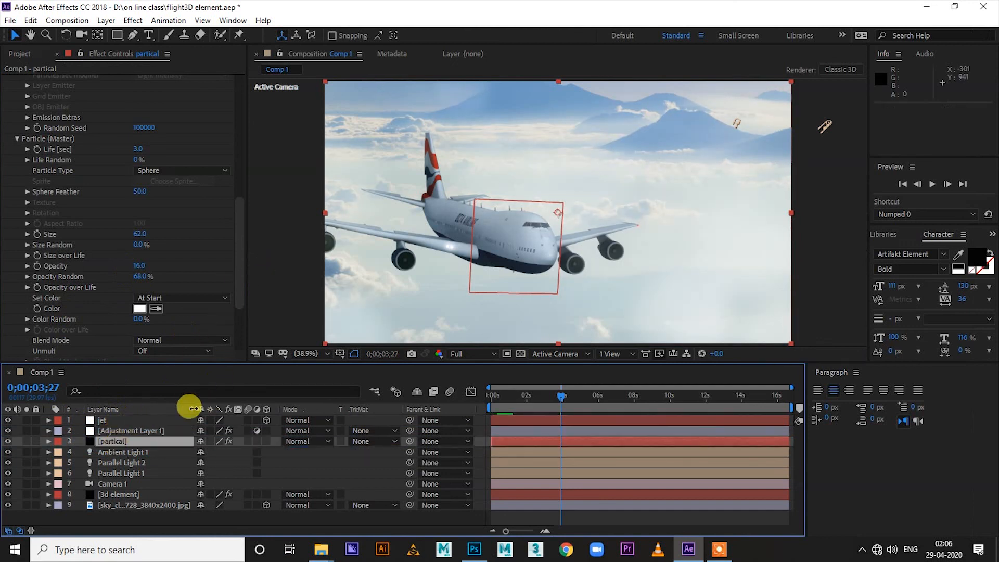
Step: Try the partical layer beneath the 3d element layer in a full-screen preview, and return it below Adjustment Layer 1
drag(112, 445, 117, 500)
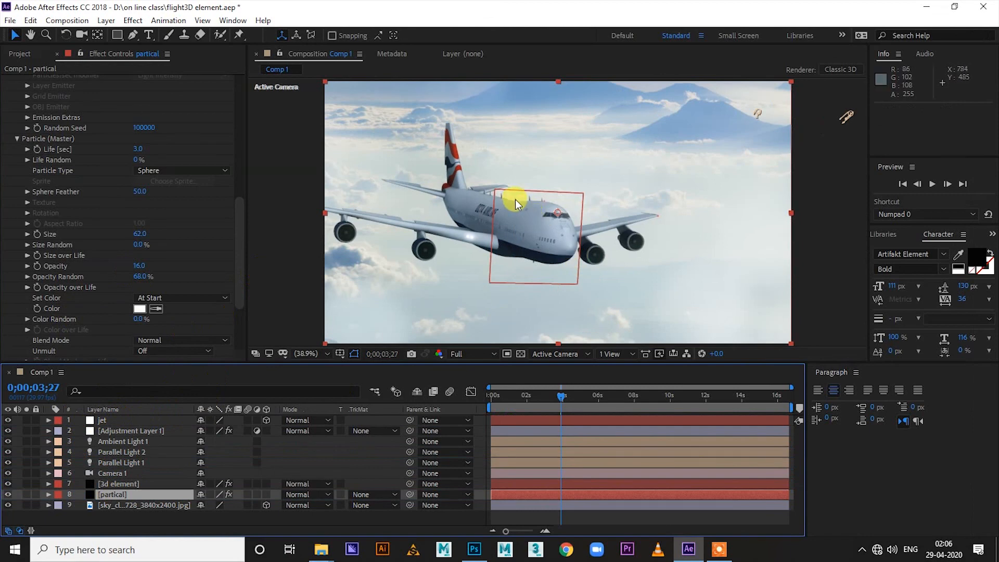
key(KP_0)
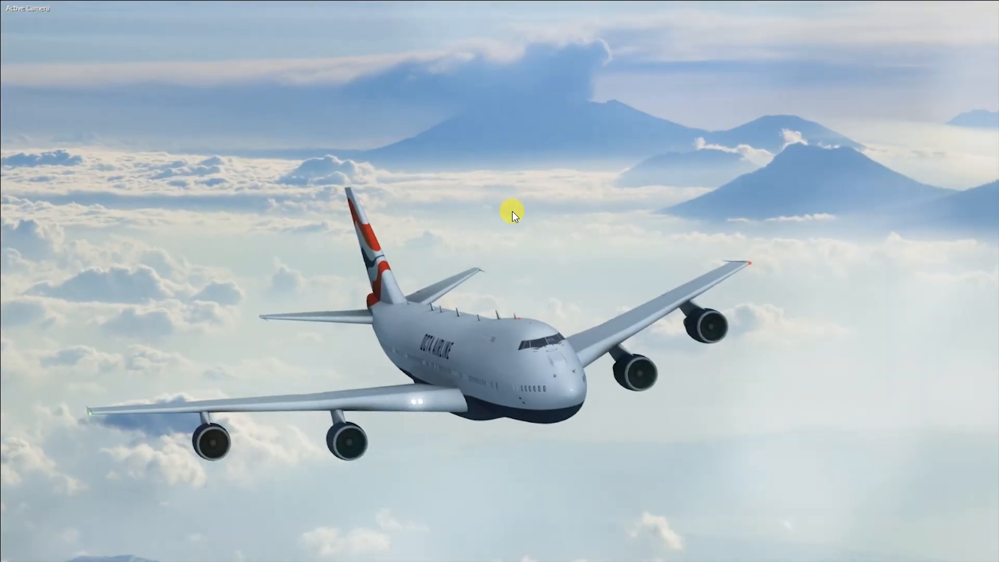
key(Escape)
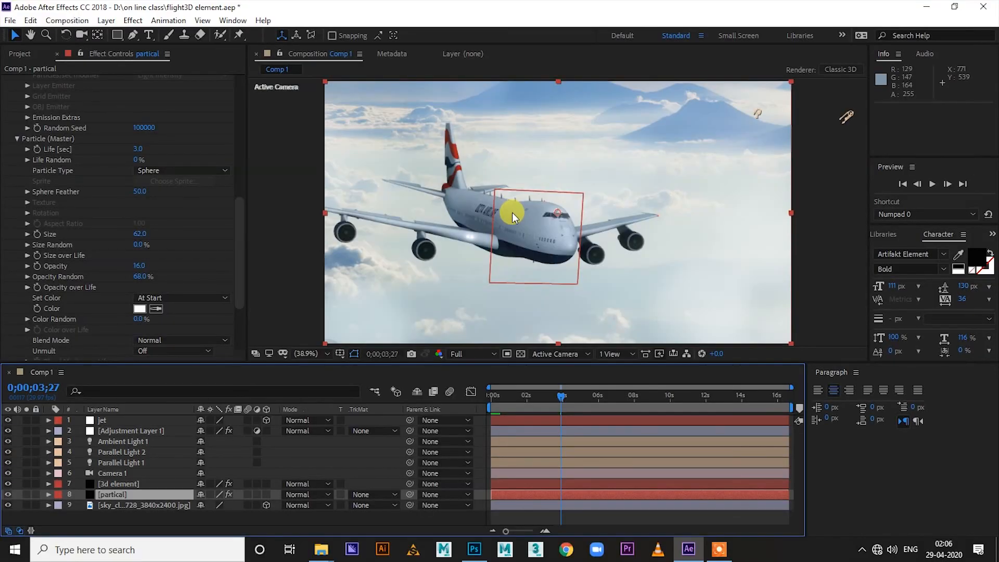
drag(106, 495, 115, 440)
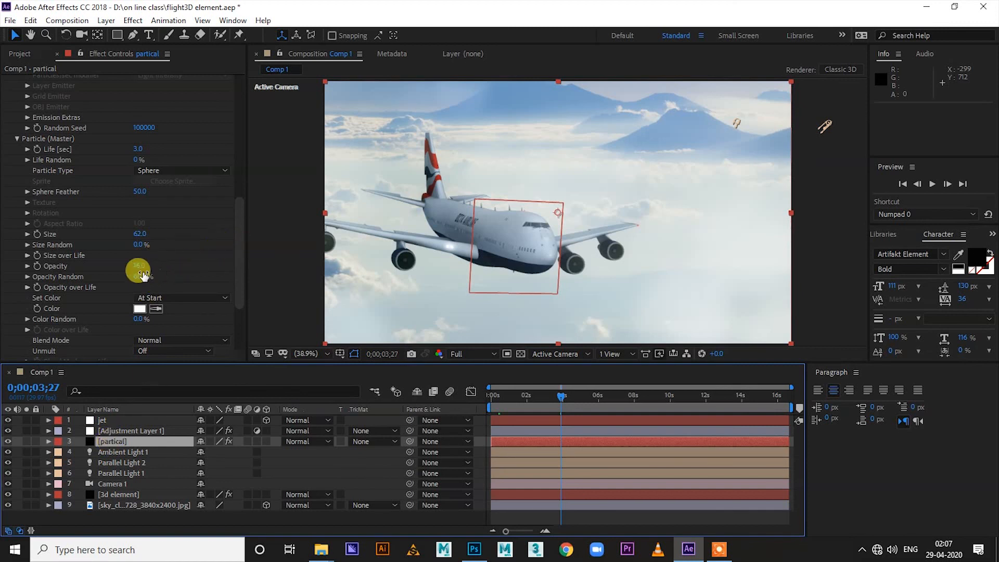
Step: Set the particle opacity to 7, size to 81 and Size Random to 22%
drag(142, 267, 136, 270)
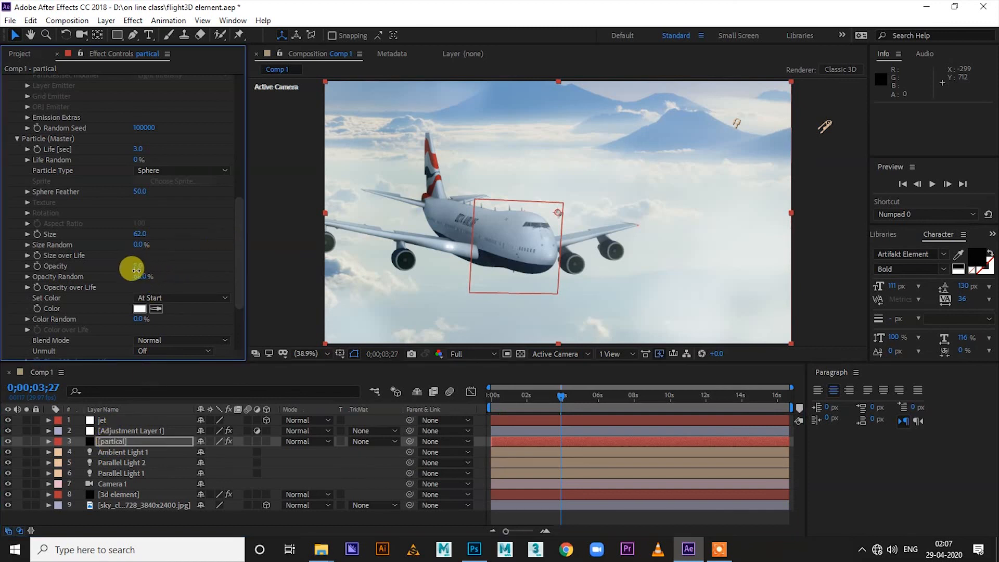
click(138, 268)
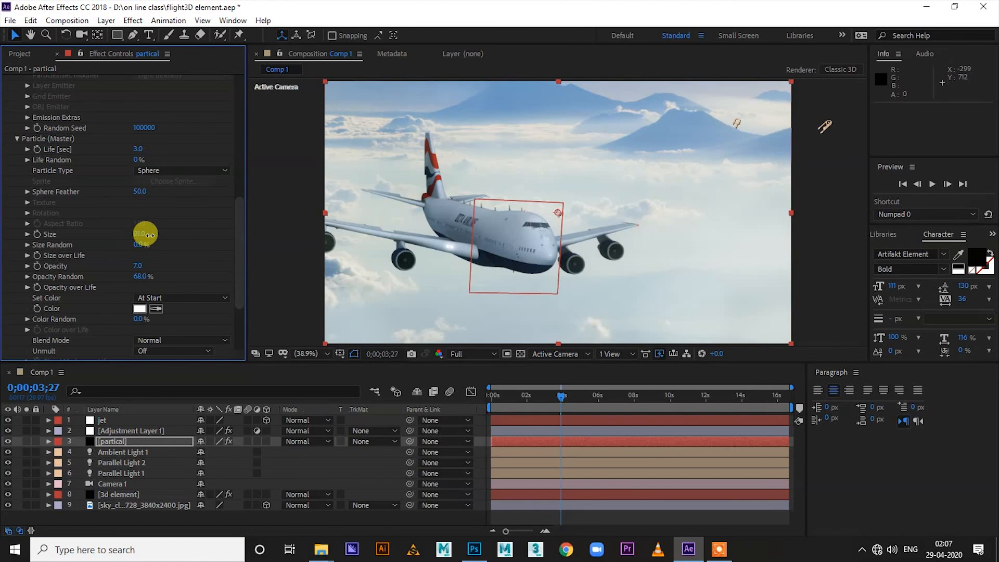
drag(139, 244, 150, 245)
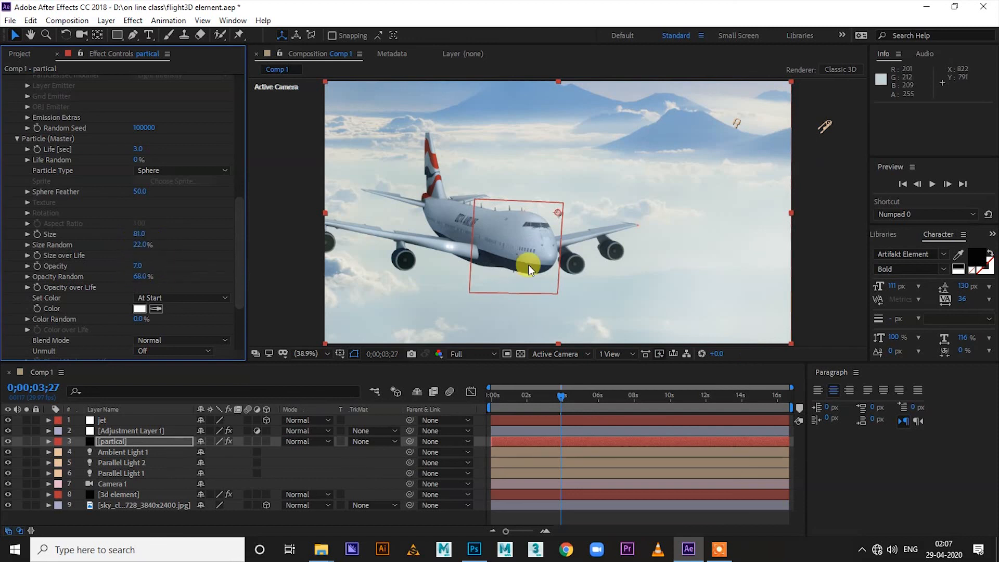
Step: Preview the animation full screen, lower the particle opacity to 5, and preview it again
key(KP_0)
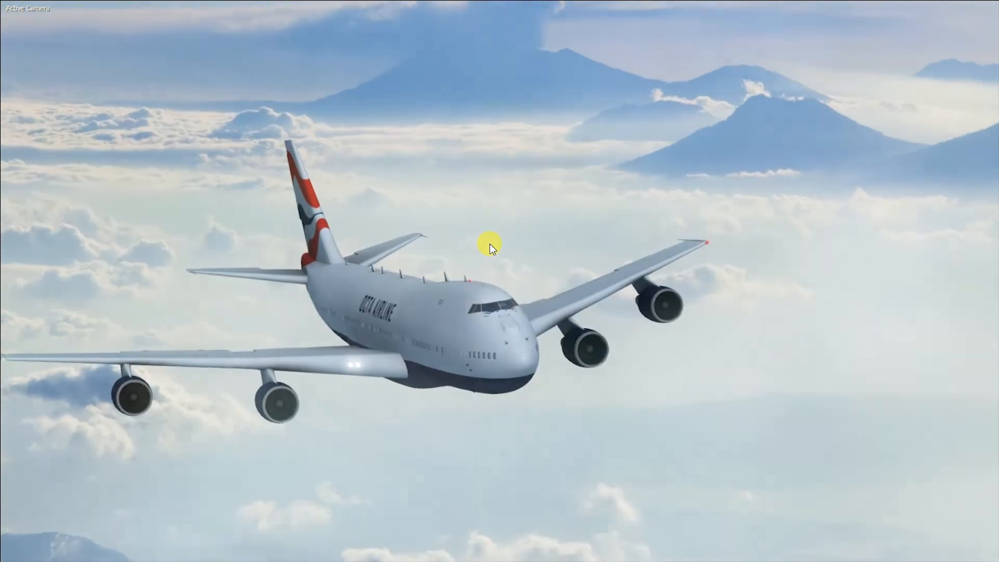
key(space)
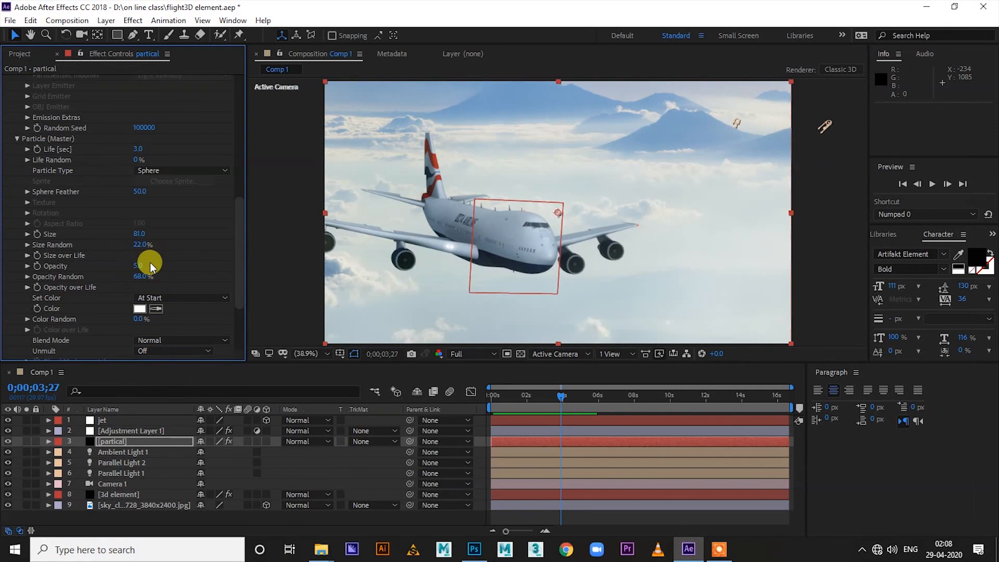
key(space)
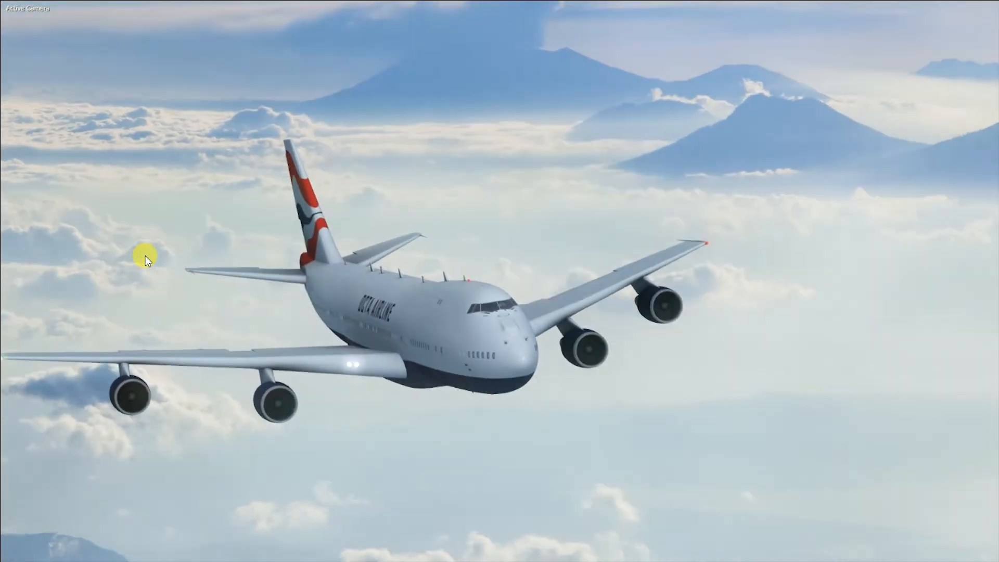